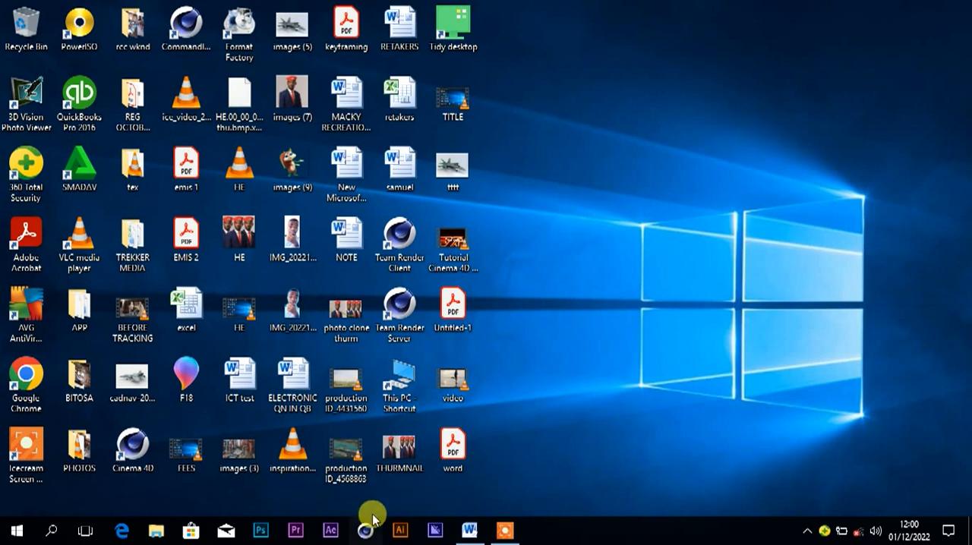
Switch to Word and review the KK Electronics question's company details, opening balances, price list and first transactions.
{"action": "left_click", "coordinate": [467, 531]}
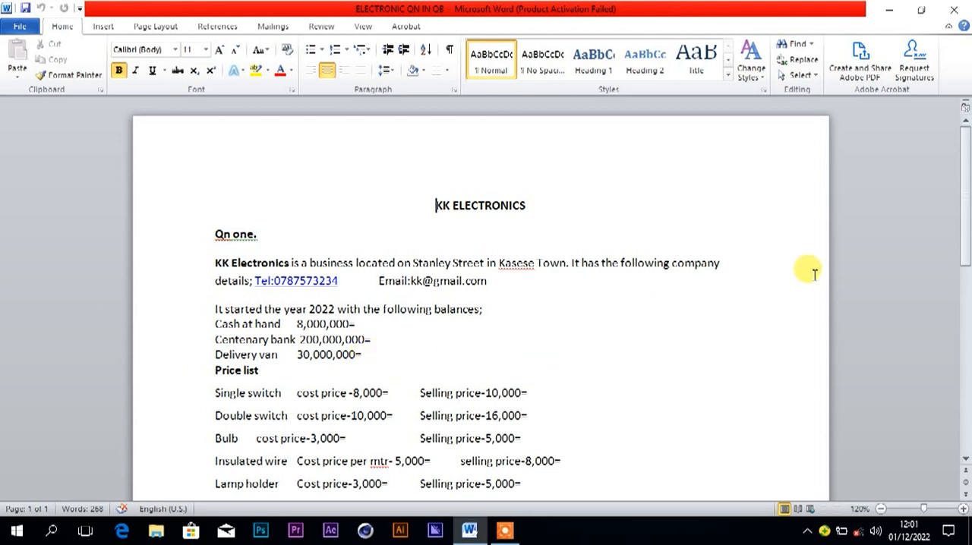
{"action": "left_click_drag", "start_coordinate": [965, 215], "coordinate": [965, 244]}
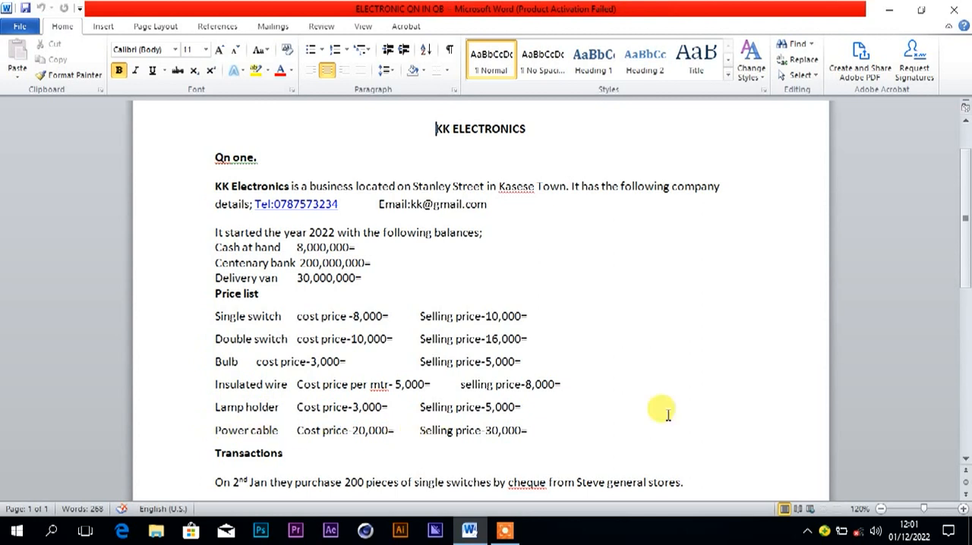
{"action": "left_click_drag", "start_coordinate": [961, 245], "coordinate": [965, 291]}
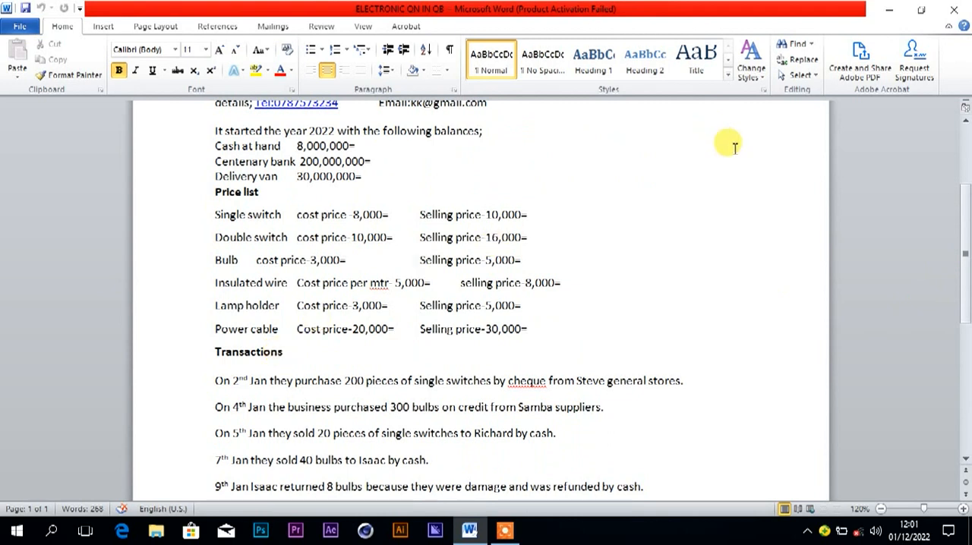
{"action": "left_click", "coordinate": [892, 14]}
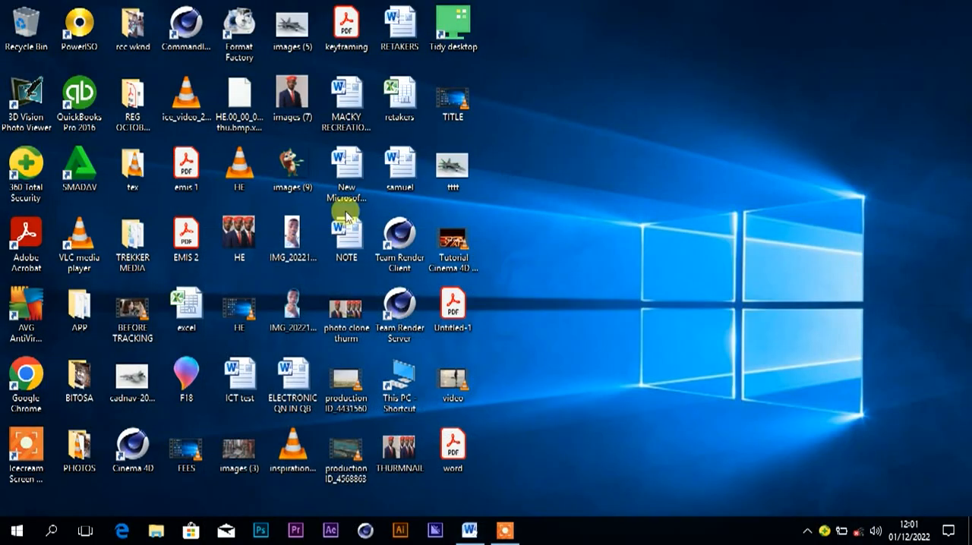
Launch QuickBooks Pro 2016 and close the company file that is open.
{"action": "left_click", "coordinate": [82, 106]}
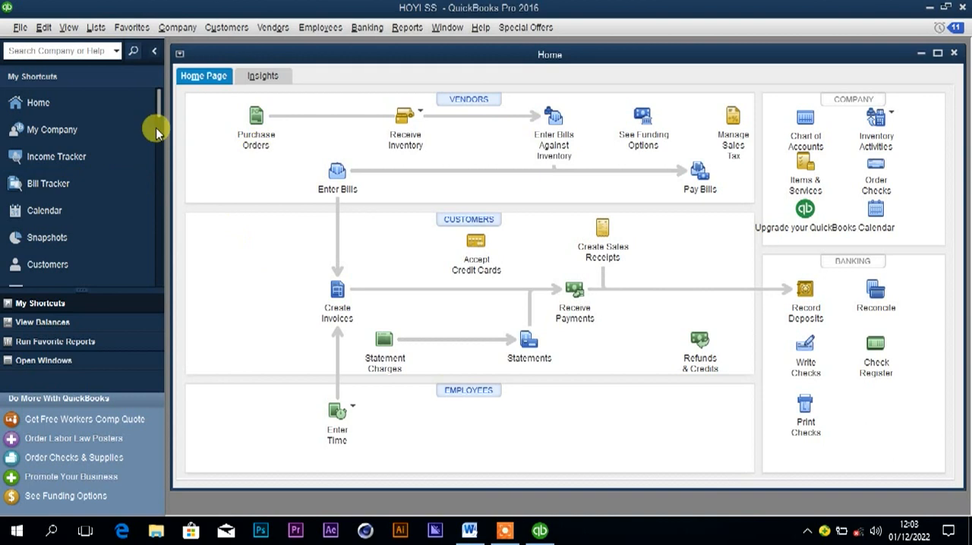
{"action": "left_click", "coordinate": [20, 27]}
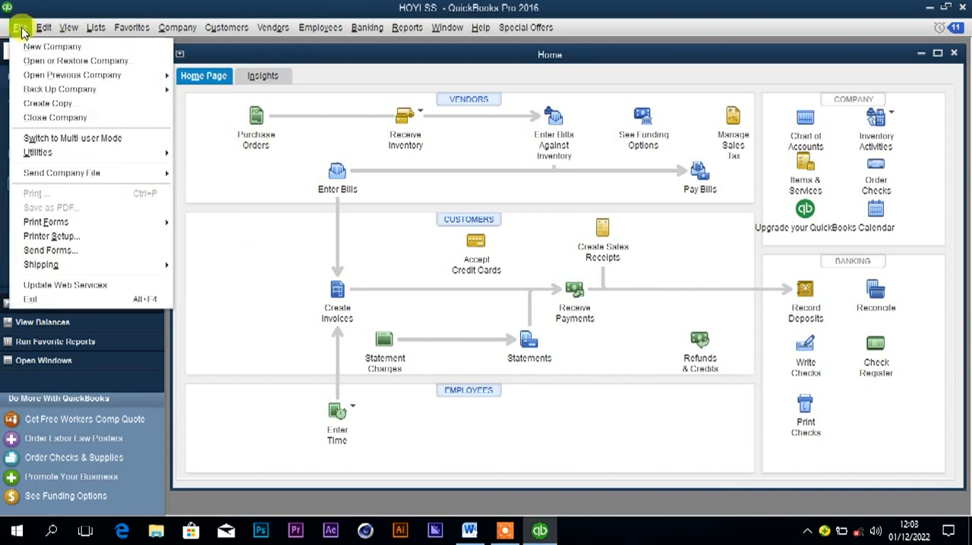
{"action": "left_click", "coordinate": [71, 122]}
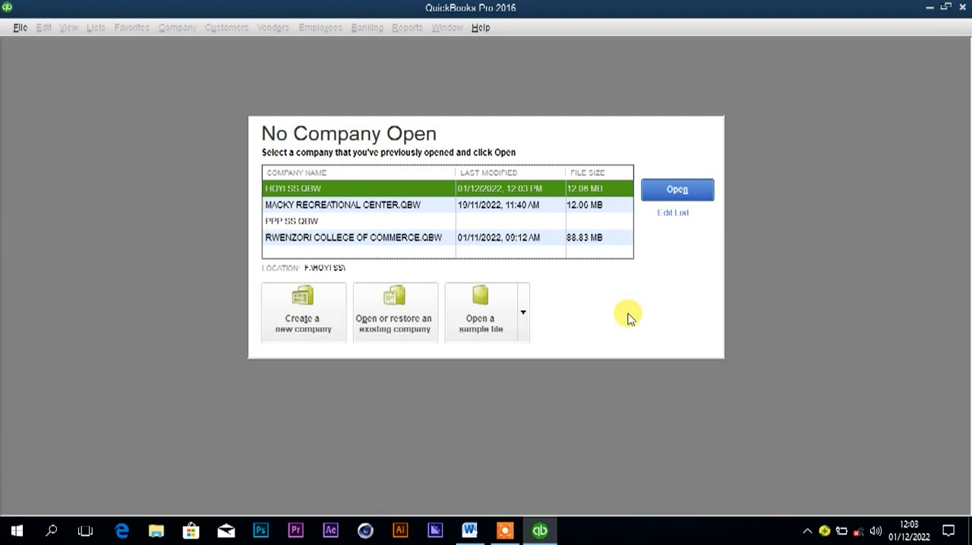
Start creating a new company using the Advanced Setup option.
{"action": "left_click", "coordinate": [305, 315]}
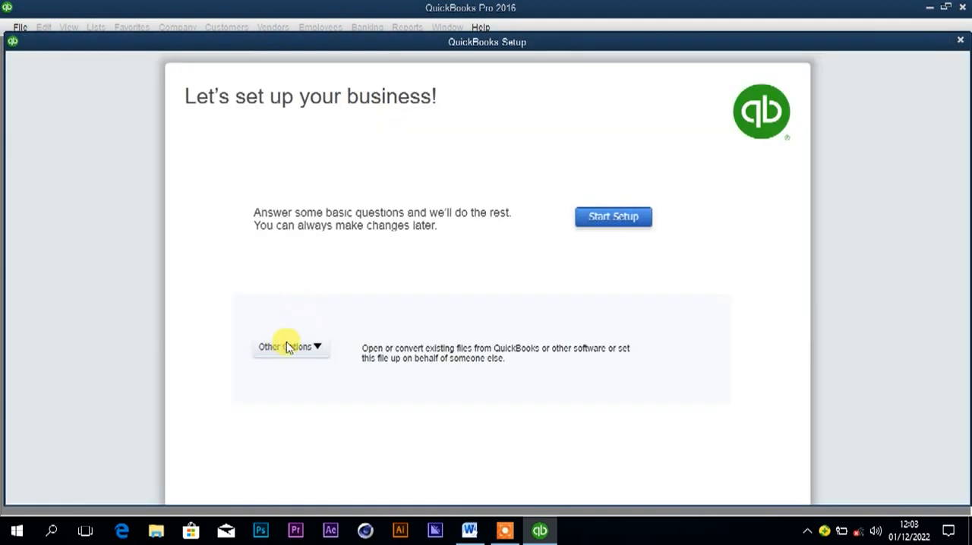
{"action": "left_click", "coordinate": [285, 348]}
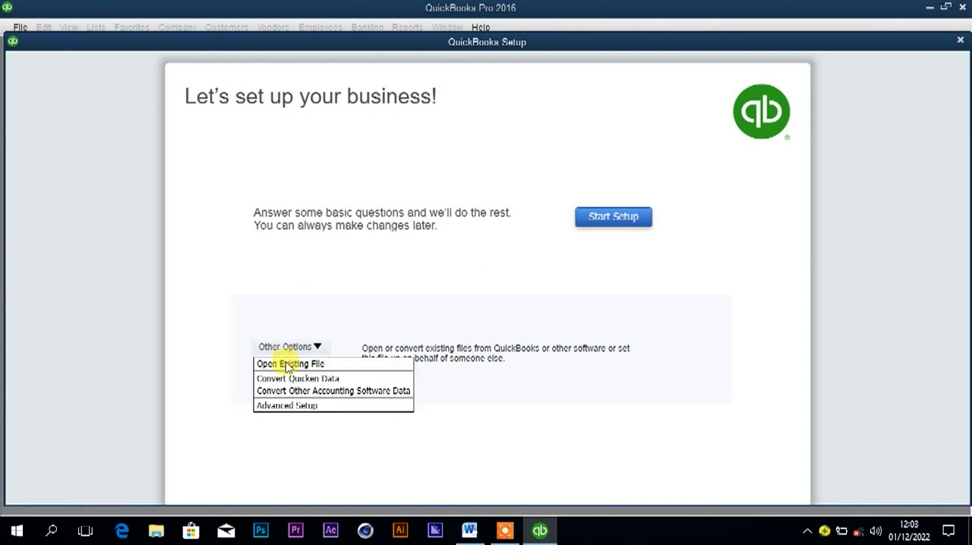
{"action": "left_click", "coordinate": [291, 405]}
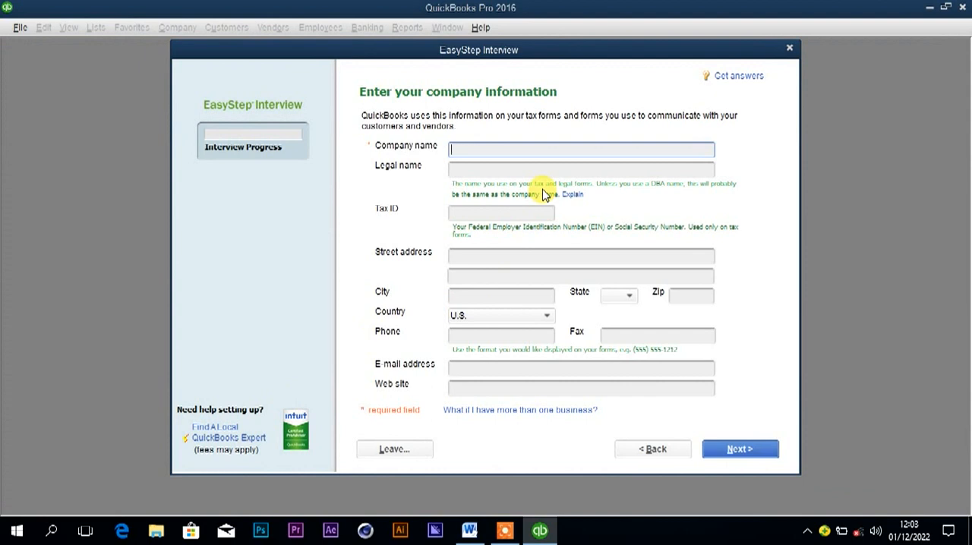
Copy the heading KK ELECTRONICS from the Word document and enter it as company name and legal name in QuickBooks.
{"action": "left_click", "coordinate": [470, 530]}
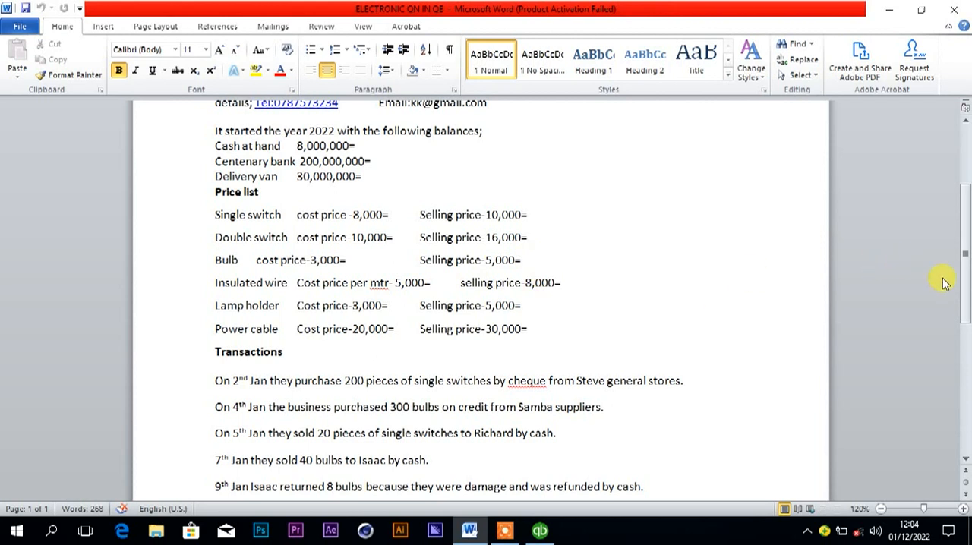
{"action": "left_click_drag", "start_coordinate": [966, 274], "coordinate": [966, 199]}
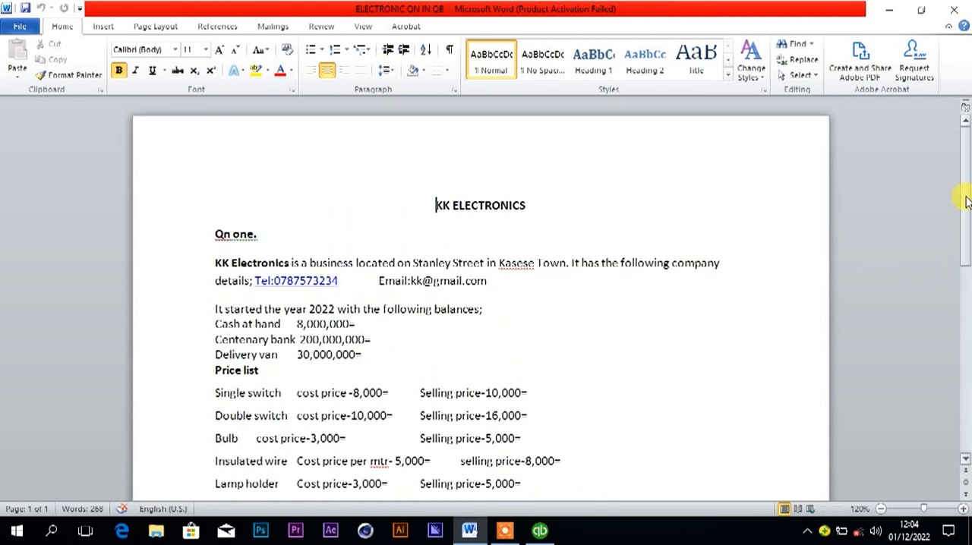
{"action": "left_click", "coordinate": [416, 203]}
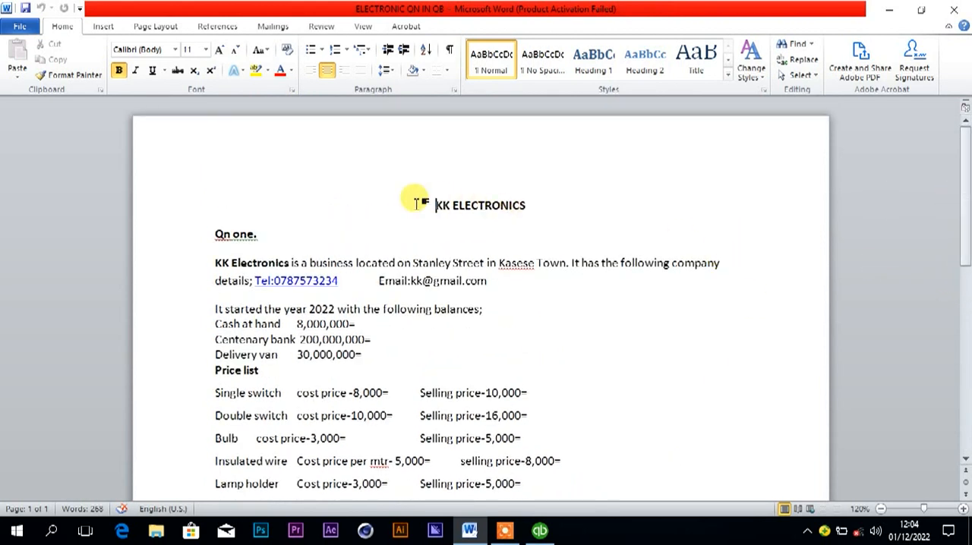
{"action": "left_click_drag", "start_coordinate": [416, 204], "coordinate": [508, 213]}
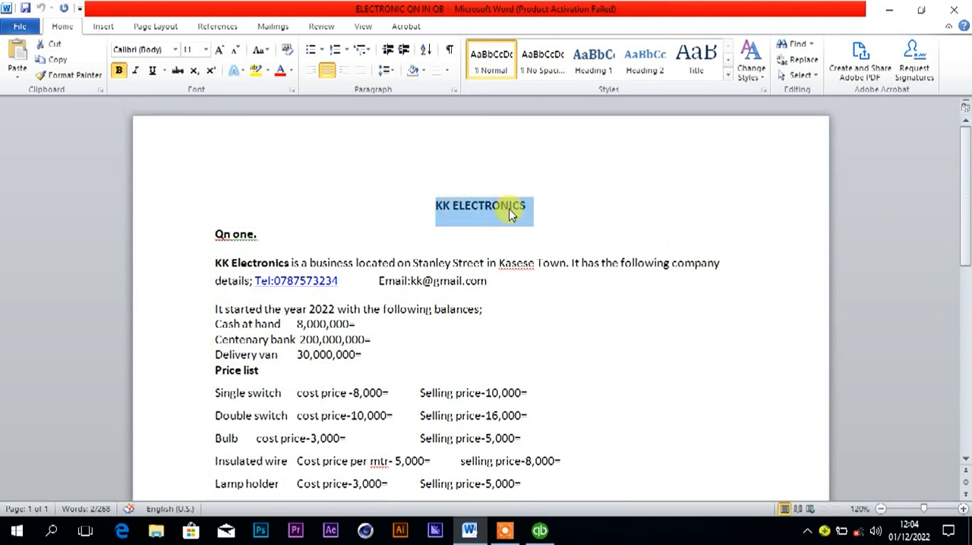
{"action": "left_click", "coordinate": [540, 531]}
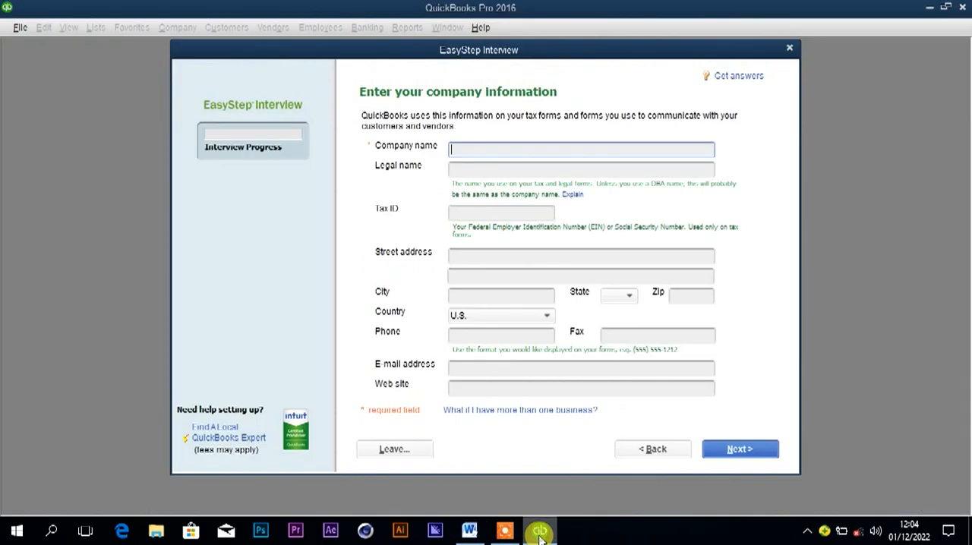
{"action": "type", "text": "KK ELECTRONICS"}
{"action": "left_click", "coordinate": [509, 169]}
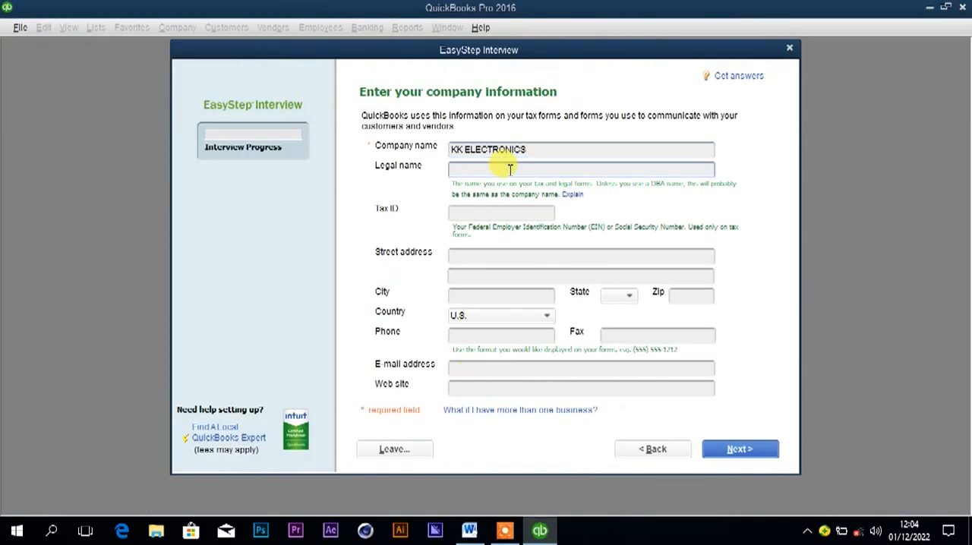
{"action": "type", "text": "KK ELECTRONICS"}
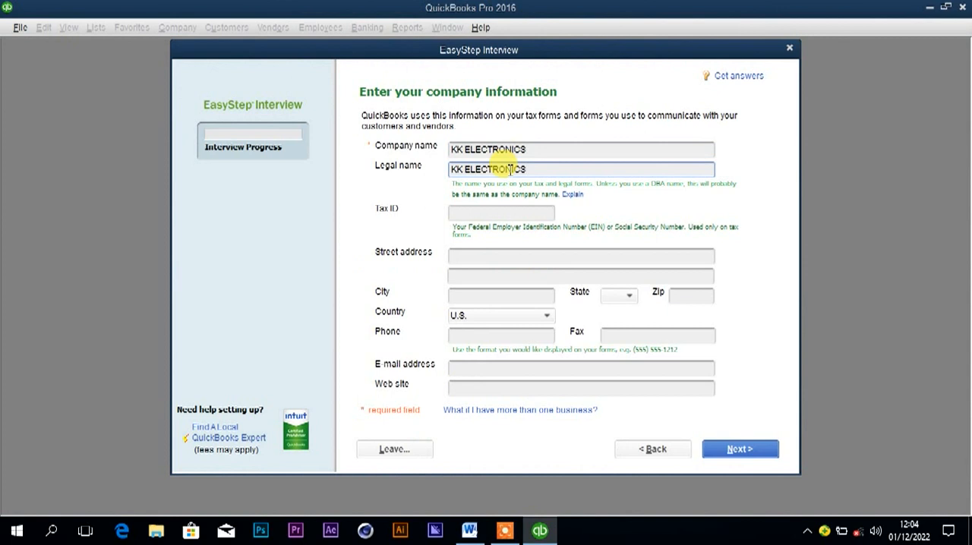
Leave the tax ID empty and copy the business's street address from the Word document into the QuickBooks street address field.
{"action": "left_click", "coordinate": [489, 213]}
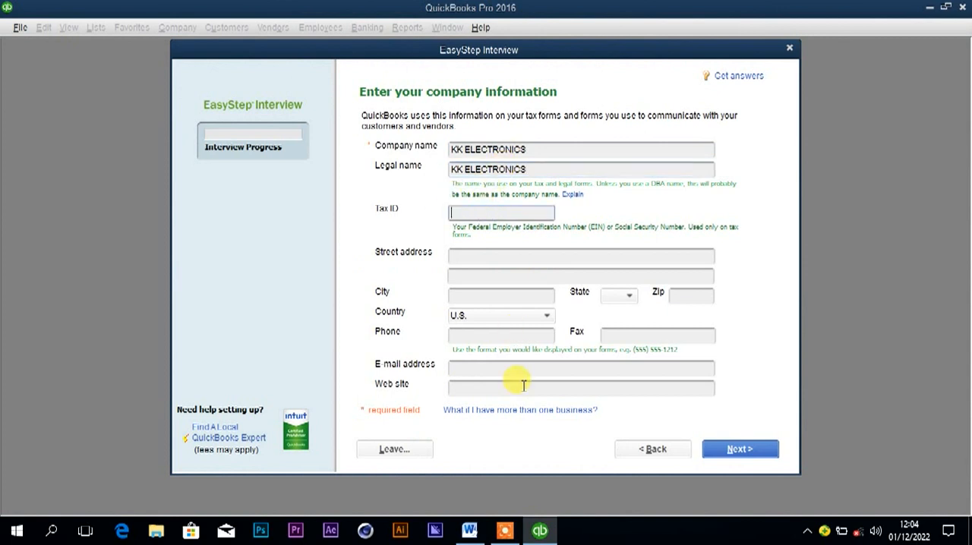
{"action": "left_click", "coordinate": [469, 530]}
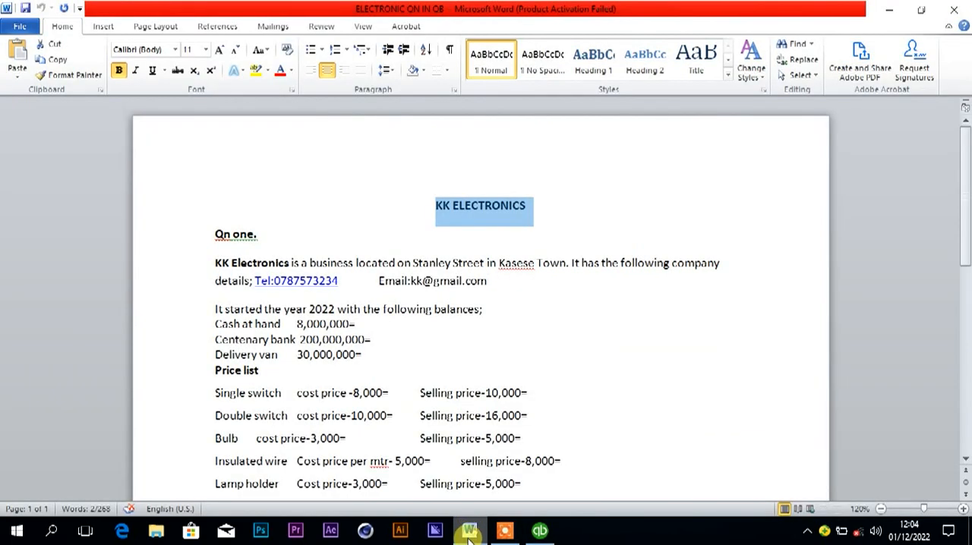
{"action": "left_click", "coordinate": [470, 530]}
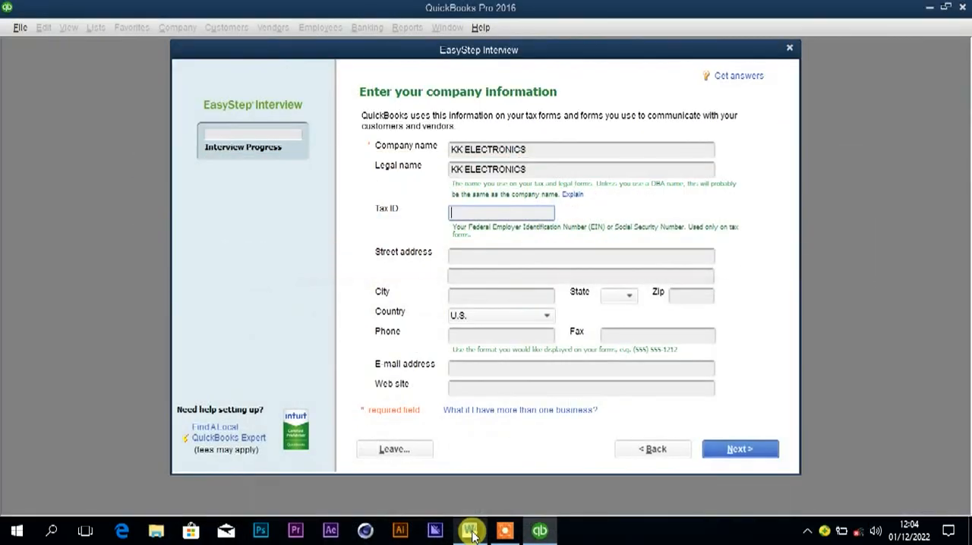
{"action": "left_click", "coordinate": [495, 258]}
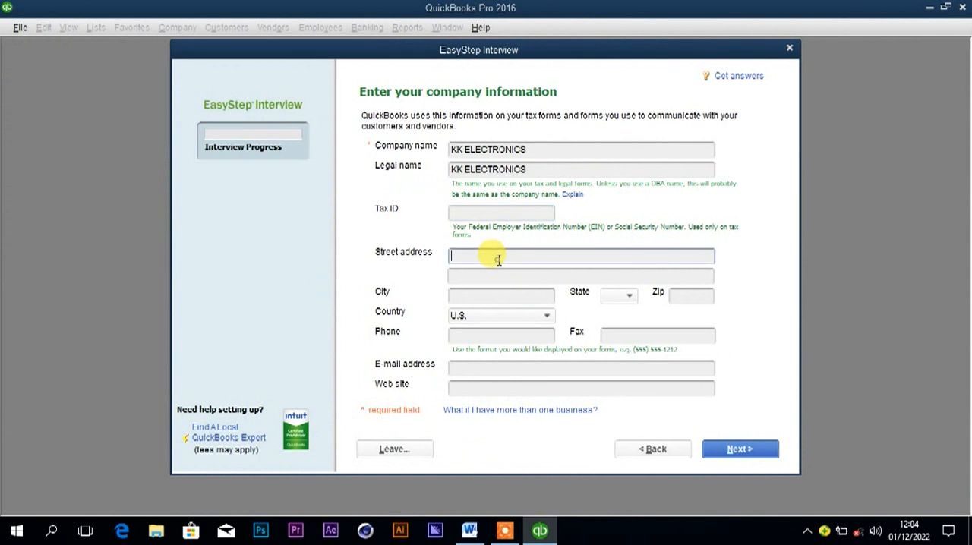
{"action": "left_click", "coordinate": [470, 532]}
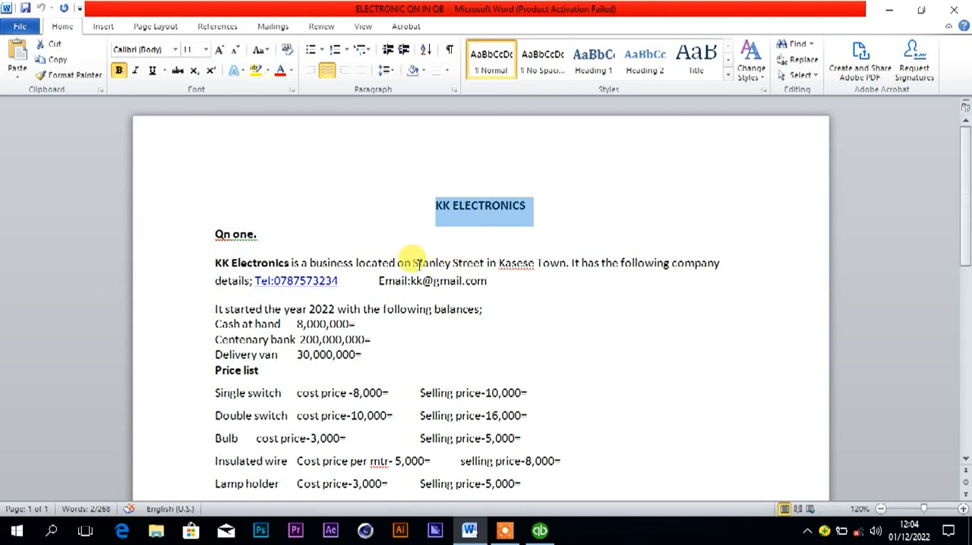
{"action": "left_click_drag", "start_coordinate": [413, 263], "coordinate": [475, 264]}
{"action": "key", "text": "ctrl+c"}
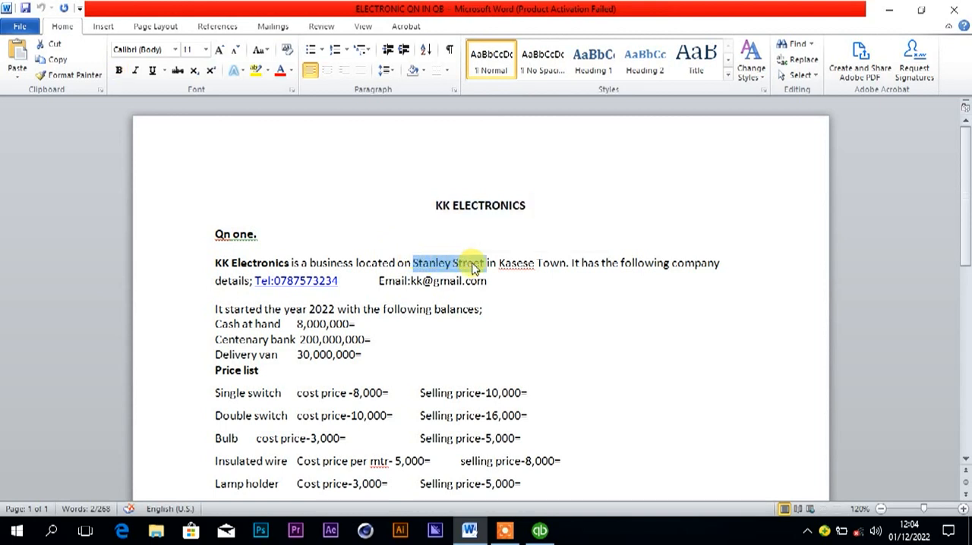
{"action": "left_click", "coordinate": [538, 531]}
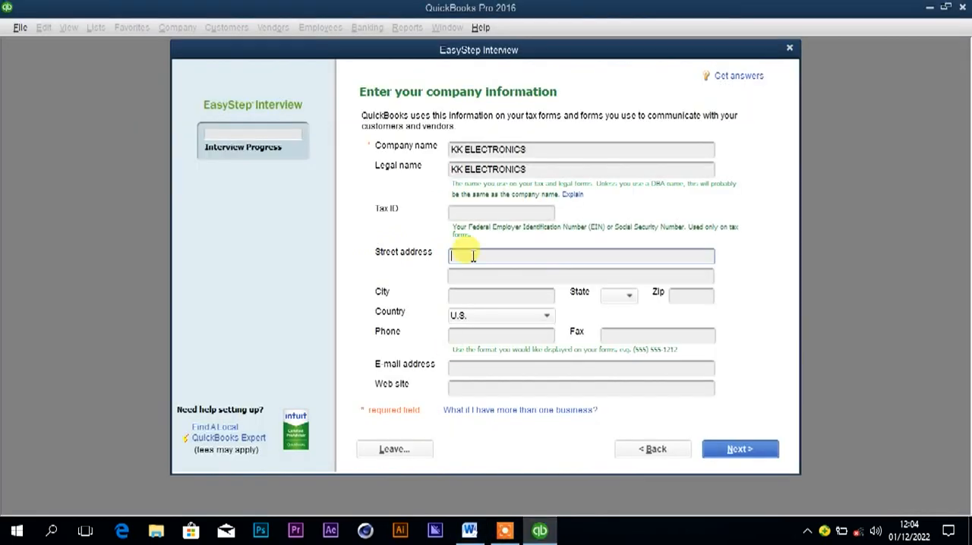
{"action": "key", "text": "ctrl+v"}
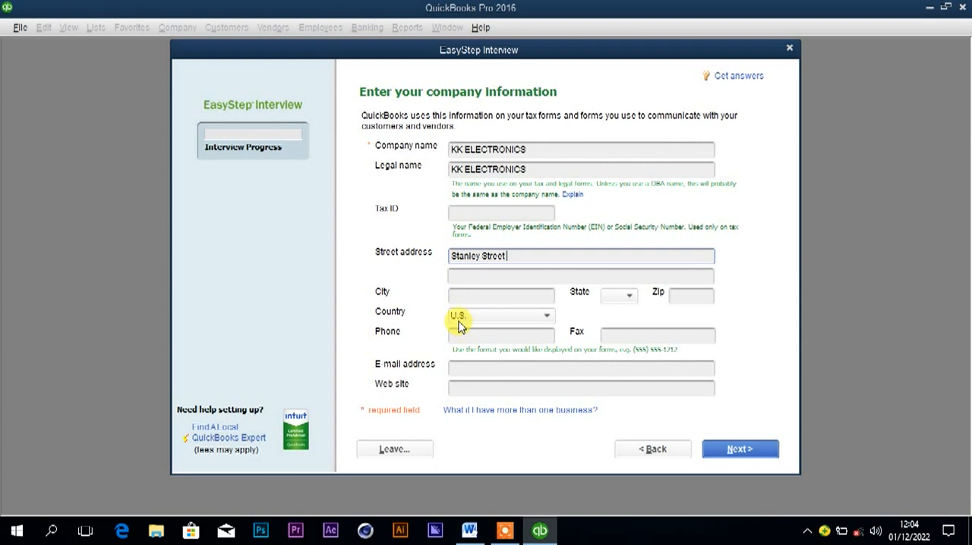
Check the town in the Word document, enter Kasese as the city in QuickBooks, and set the country to Other.
{"action": "left_click", "coordinate": [467, 298]}
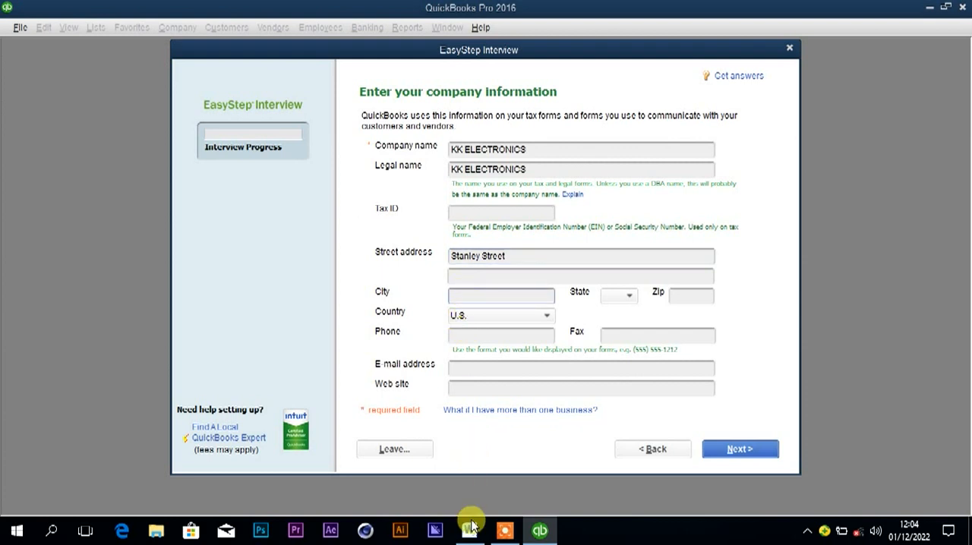
{"action": "mouse_move", "coordinate": [471, 532]}
{"action": "left_click", "coordinate": [494, 420]}
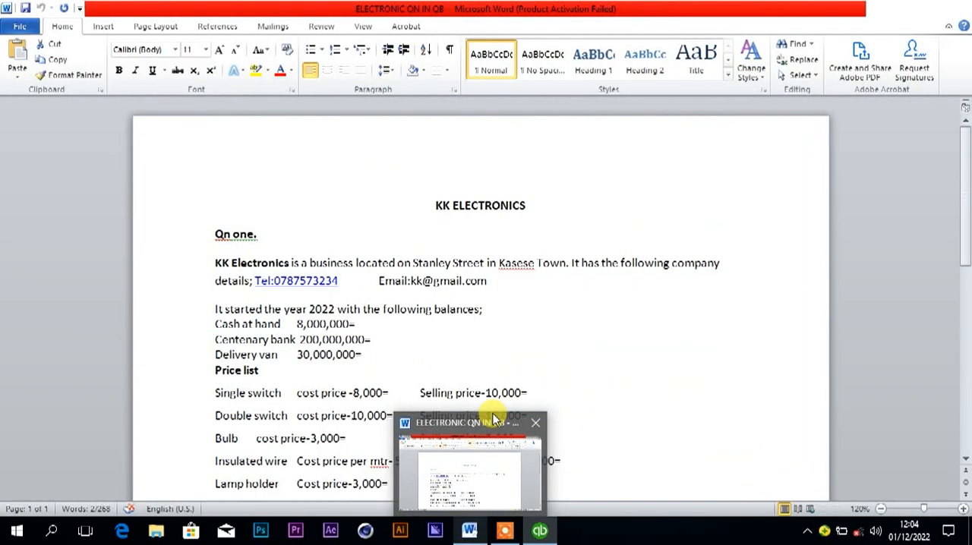
{"action": "left_click", "coordinate": [539, 530]}
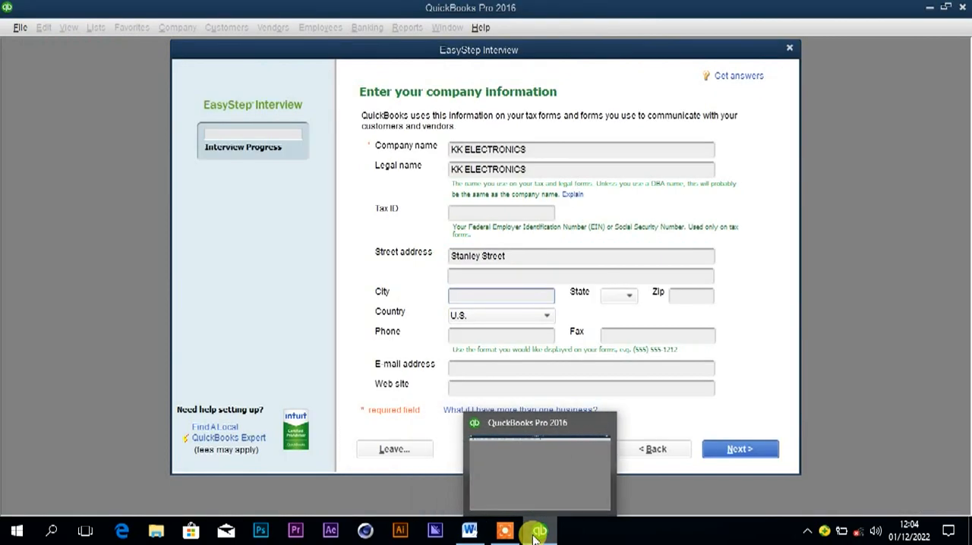
{"action": "left_click", "coordinate": [495, 298]}
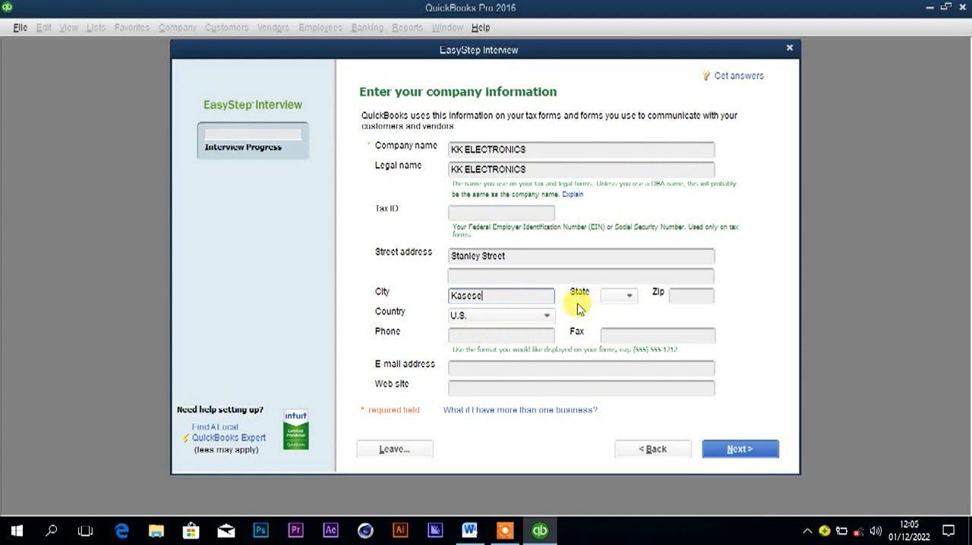
{"action": "left_click", "coordinate": [535, 318]}
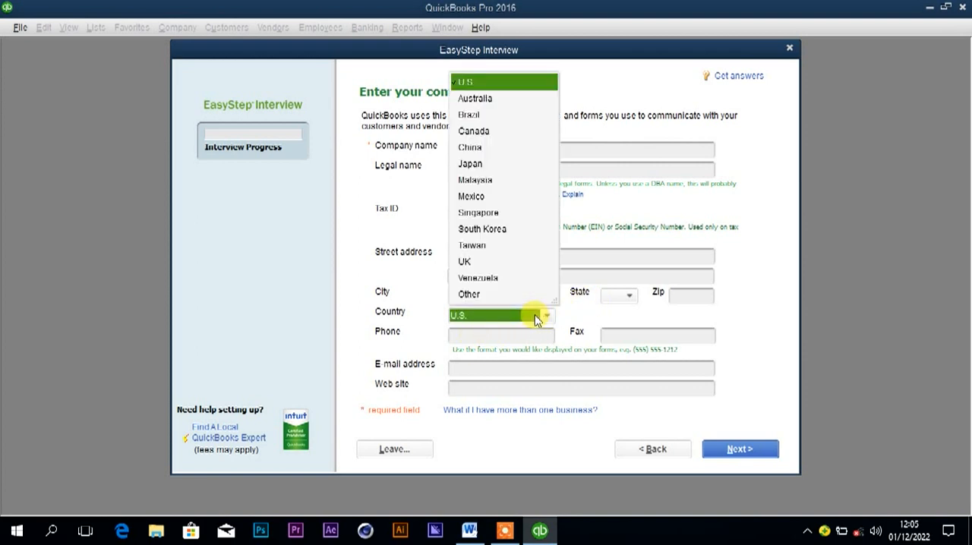
{"action": "left_click", "coordinate": [469, 296]}
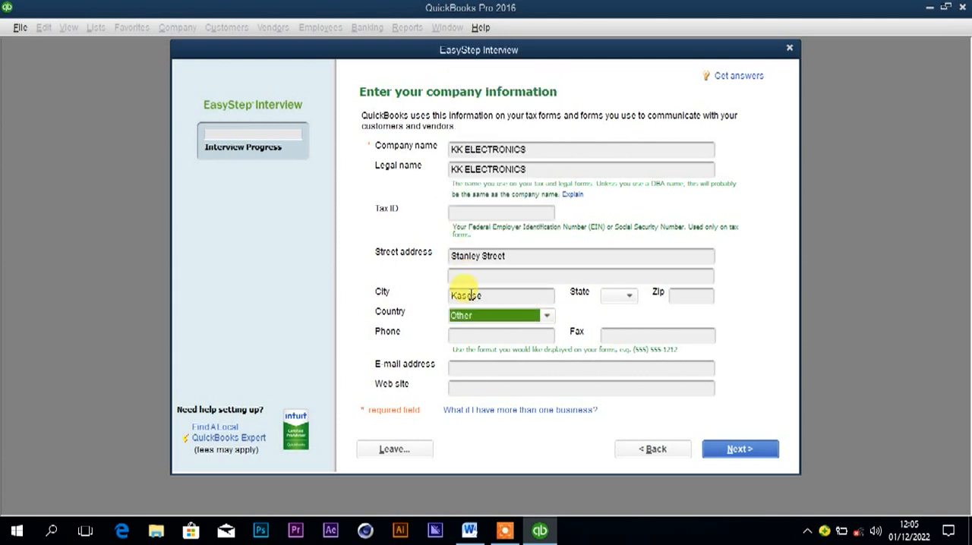
{"action": "left_click", "coordinate": [470, 317]}
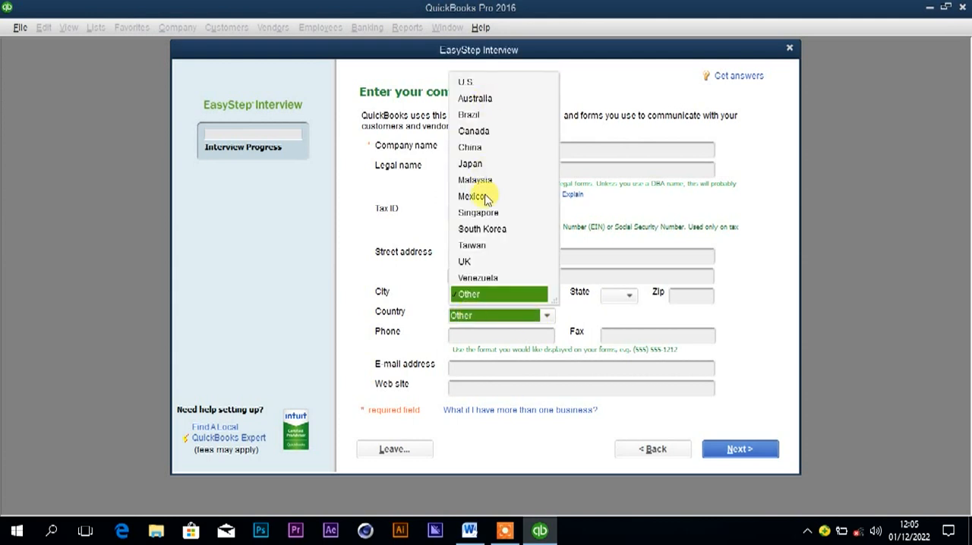
{"action": "left_click", "coordinate": [463, 295]}
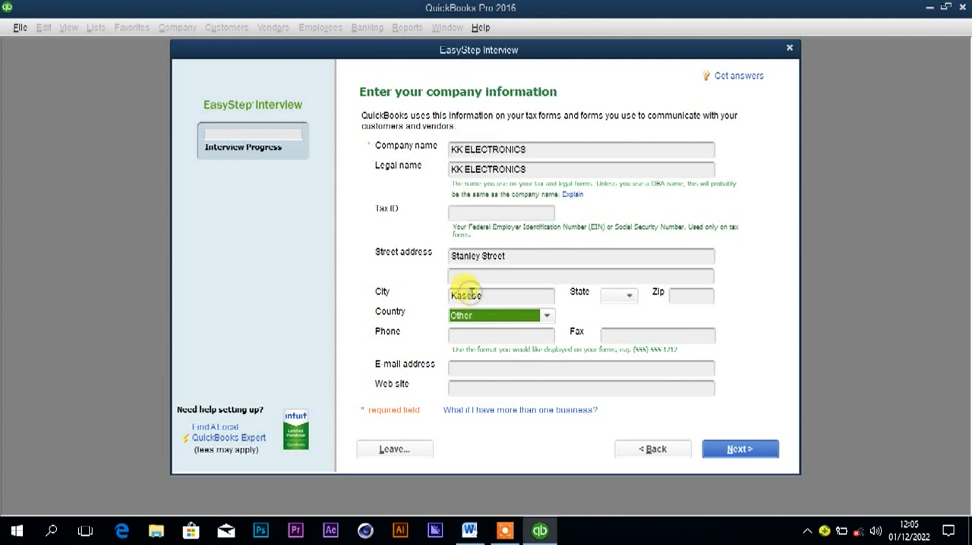
Copy the business's telephone number from the Word document into the QuickBooks phone field.
{"action": "left_click", "coordinate": [489, 336]}
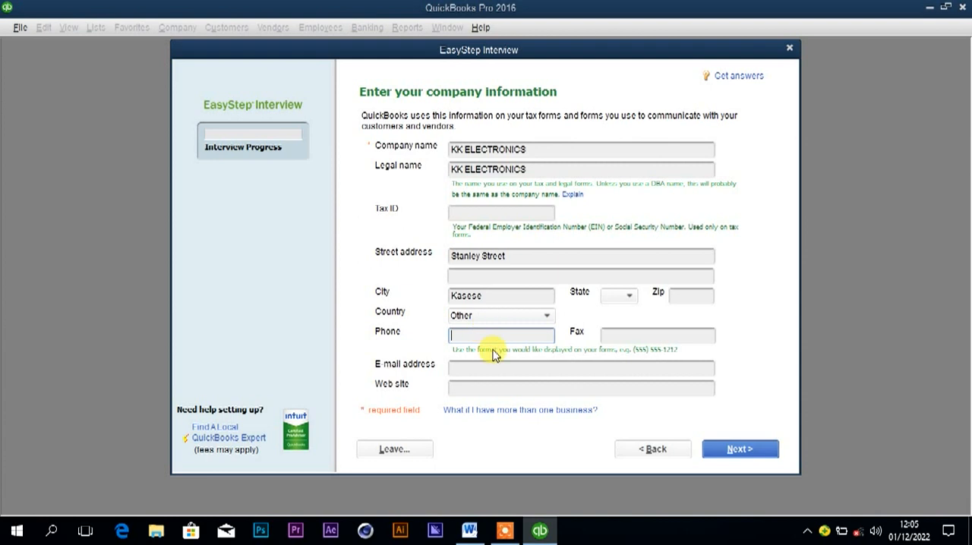
{"action": "left_click", "coordinate": [470, 530]}
{"action": "left_click_drag", "start_coordinate": [339, 281], "coordinate": [278, 281]}
{"action": "key", "text": "ctrl+c"}
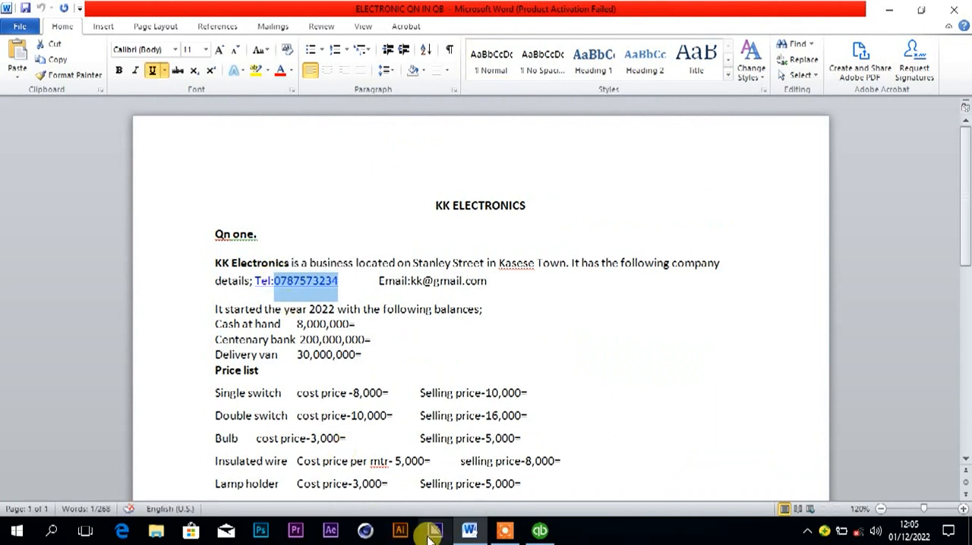
{"action": "left_click", "coordinate": [537, 530]}
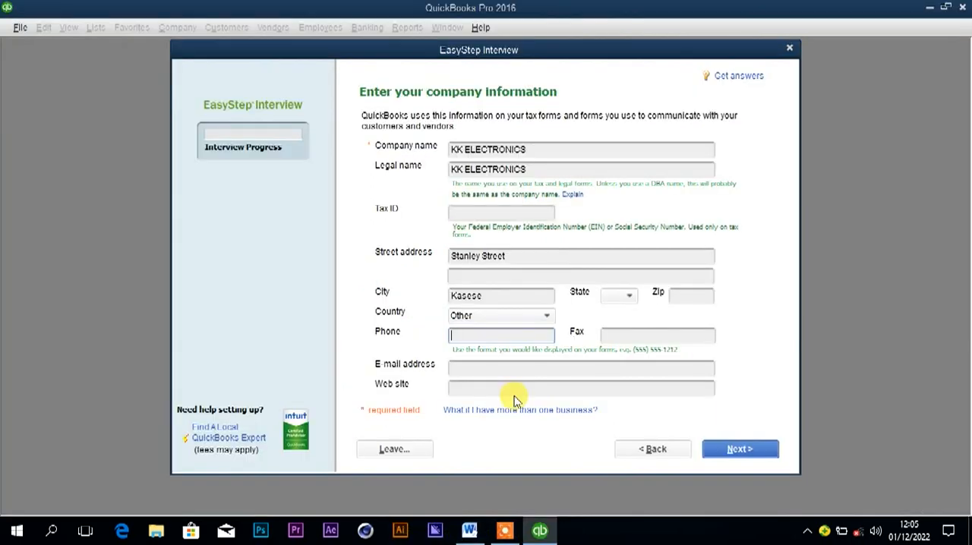
{"action": "key", "text": "ctrl+v"}
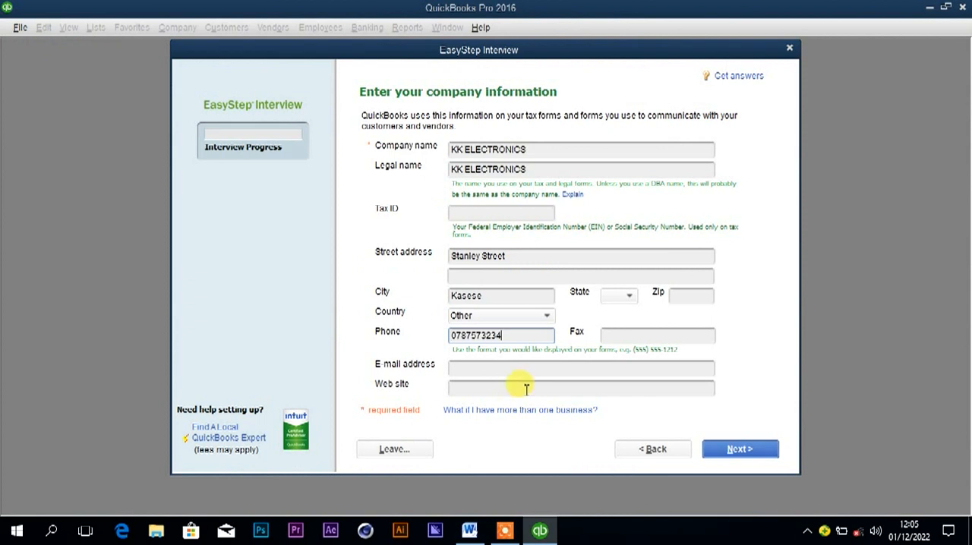
Leave the fax empty, copy the business's e-mail from the Word document into the QuickBooks e-mail address field, and continue to the industry selection.
{"action": "left_click", "coordinate": [625, 338]}
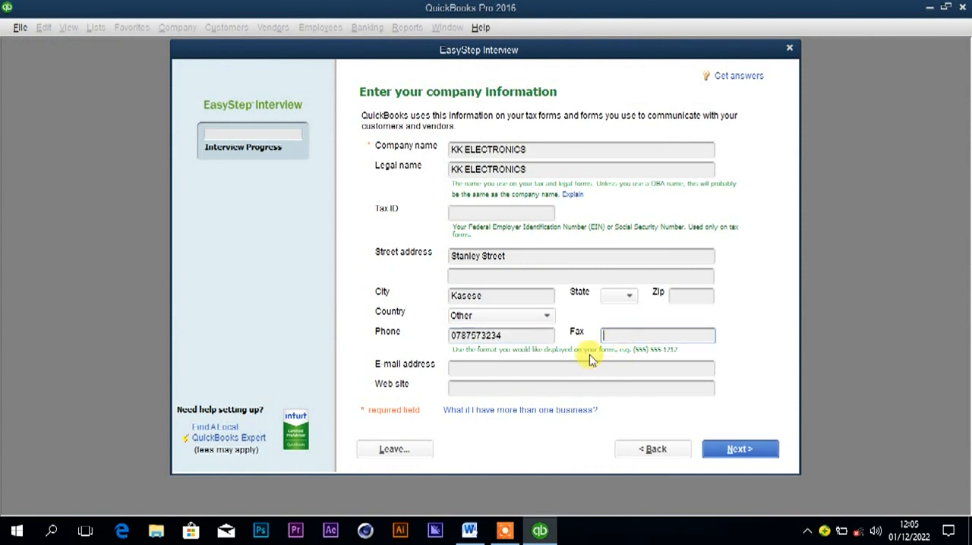
{"action": "left_click", "coordinate": [470, 531]}
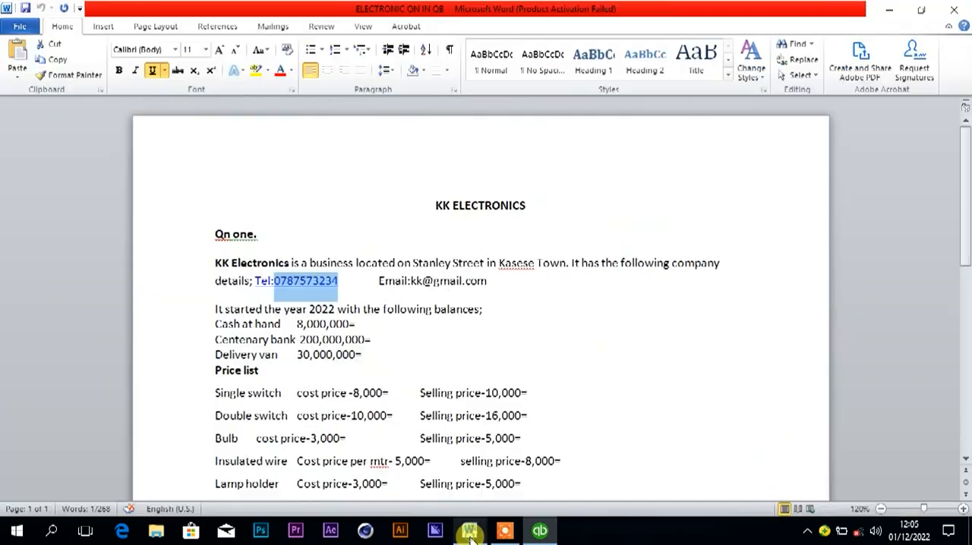
{"action": "left_click", "coordinate": [411, 281]}
{"action": "left_click_drag", "start_coordinate": [410, 280], "coordinate": [492, 282]}
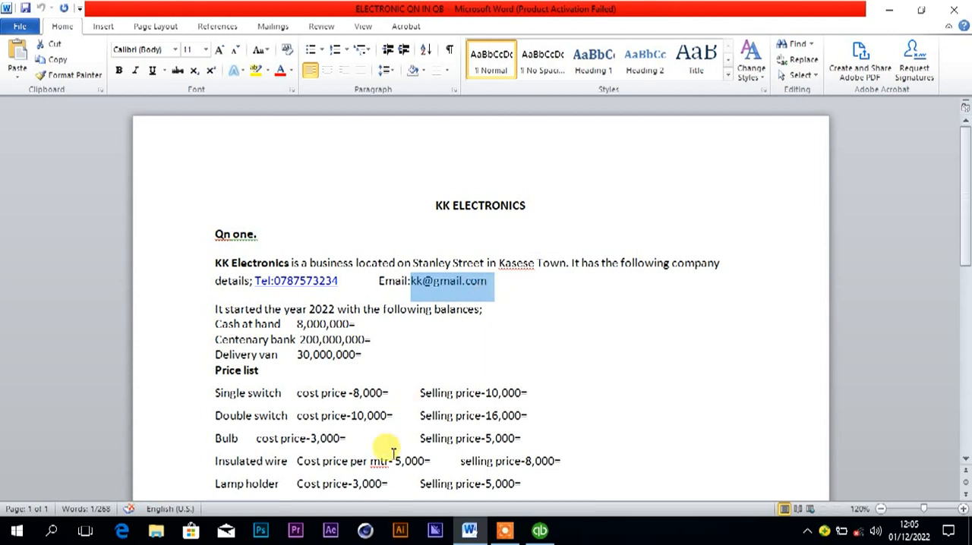
{"action": "mouse_move", "coordinate": [476, 535]}
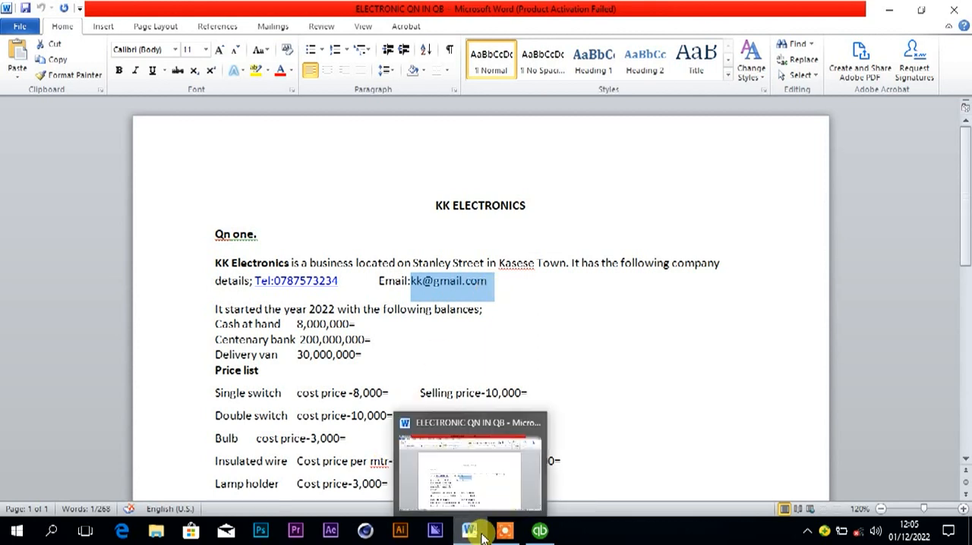
{"action": "left_click", "coordinate": [538, 532]}
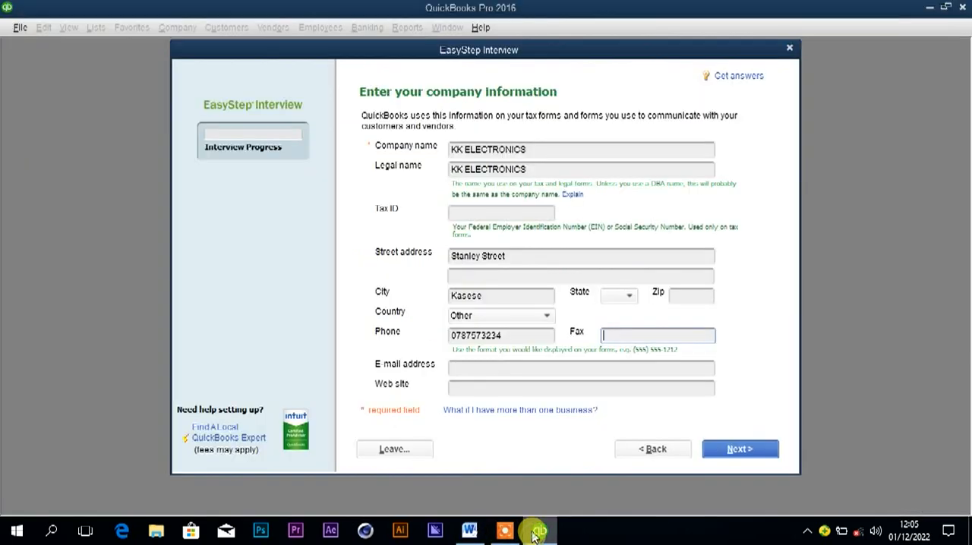
{"action": "left_click", "coordinate": [492, 370]}
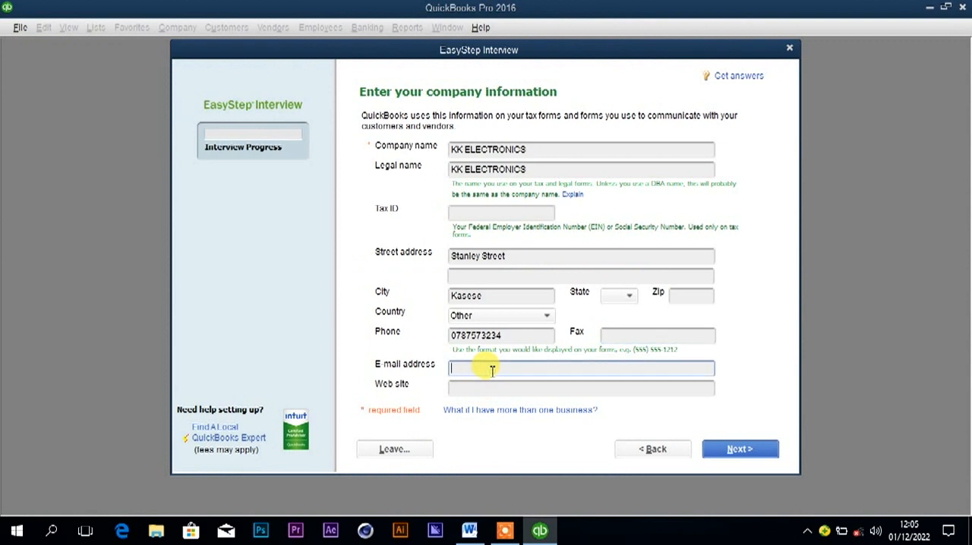
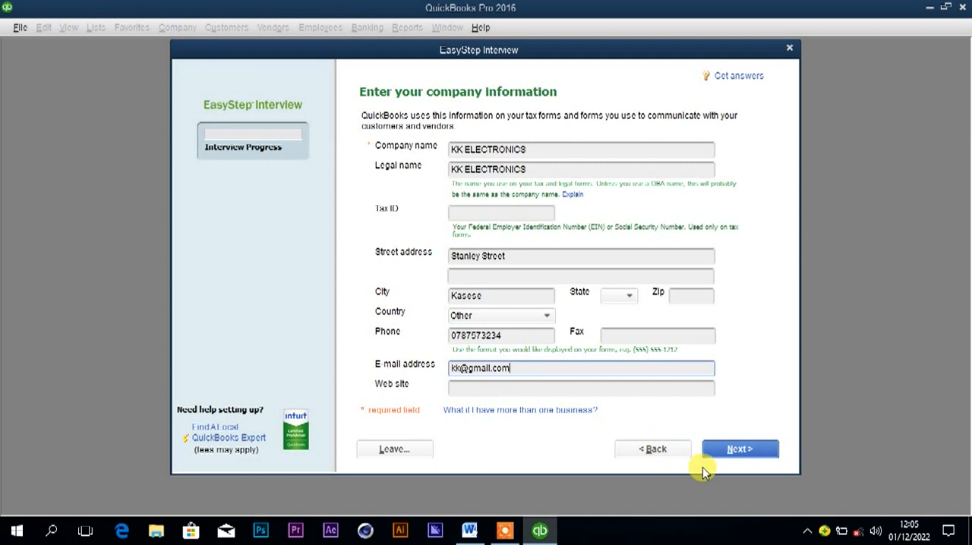
{"action": "left_click", "coordinate": [739, 449]}
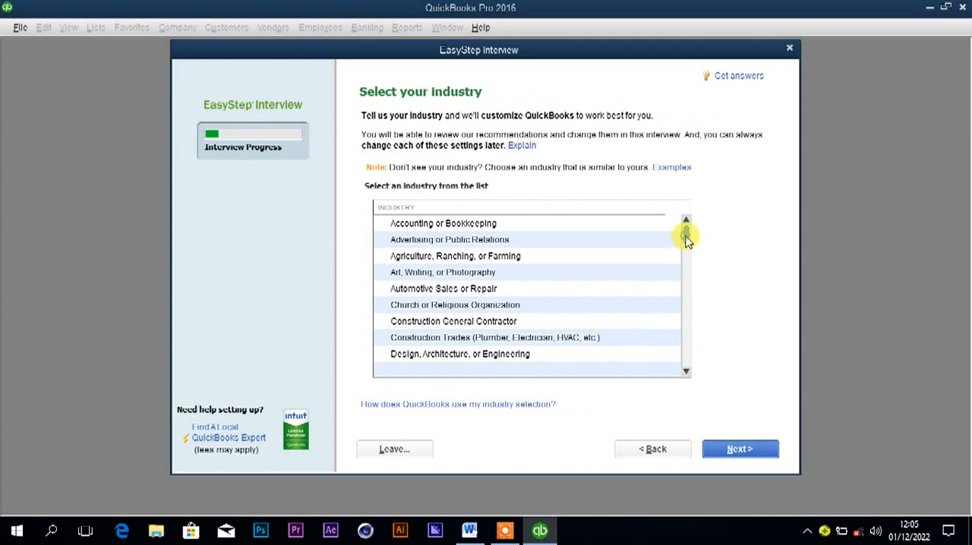
Look through the whole industry list for an entry that suits an electronics business.
{"action": "left_click_drag", "start_coordinate": [685, 238], "coordinate": [687, 243]}
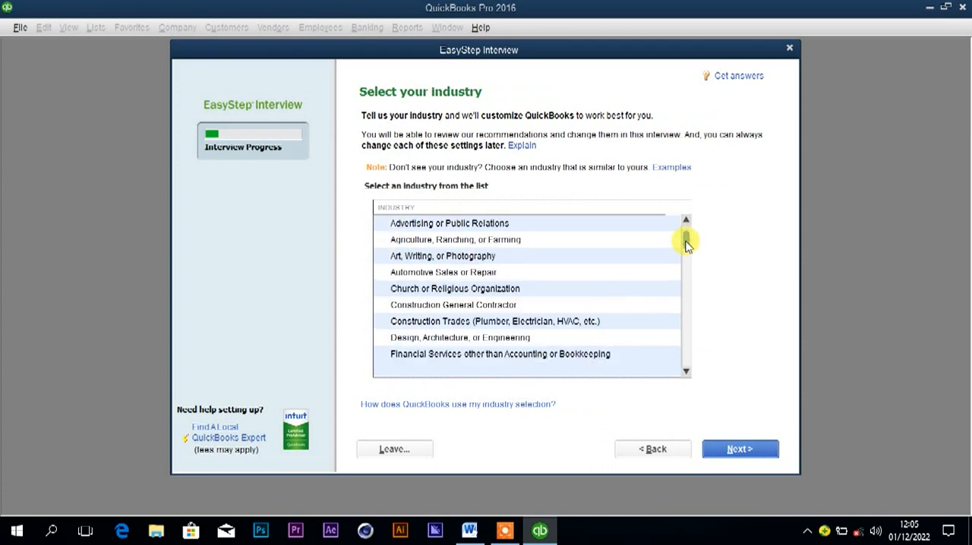
{"action": "left_click", "coordinate": [687, 375]}
{"action": "left_click", "coordinate": [686, 375]}
{"action": "left_click", "coordinate": [686, 374]}
{"action": "left_click", "coordinate": [686, 374]}
{"action": "left_click", "coordinate": [686, 374]}
{"action": "left_click", "coordinate": [686, 374]}
{"action": "left_click", "coordinate": [686, 374]}
{"action": "left_click", "coordinate": [687, 375]}
{"action": "left_click", "coordinate": [687, 374]}
{"action": "left_click", "coordinate": [686, 374]}
{"action": "left_click", "coordinate": [686, 374]}
{"action": "left_click", "coordinate": [687, 375]}
{"action": "left_click", "coordinate": [686, 374]}
{"action": "left_click", "coordinate": [686, 375]}
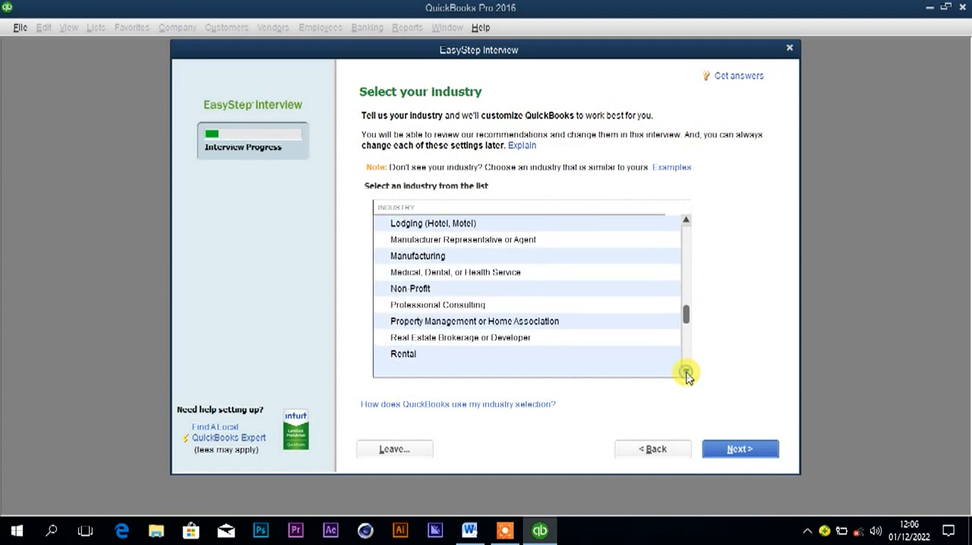
{"action": "left_click", "coordinate": [686, 374]}
{"action": "left_click", "coordinate": [686, 374]}
{"action": "left_click", "coordinate": [687, 374]}
{"action": "left_click", "coordinate": [686, 374]}
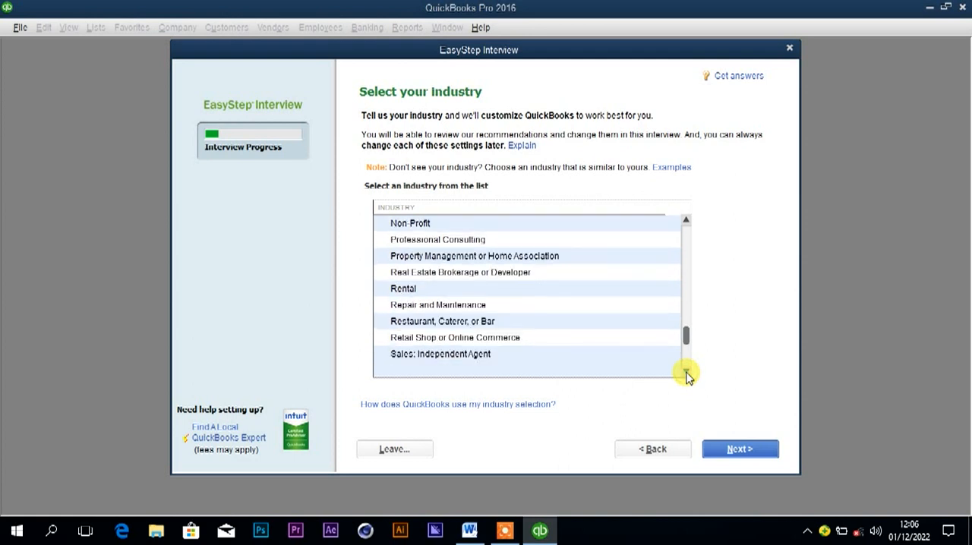
{"action": "left_click", "coordinate": [687, 374]}
{"action": "left_click", "coordinate": [687, 375]}
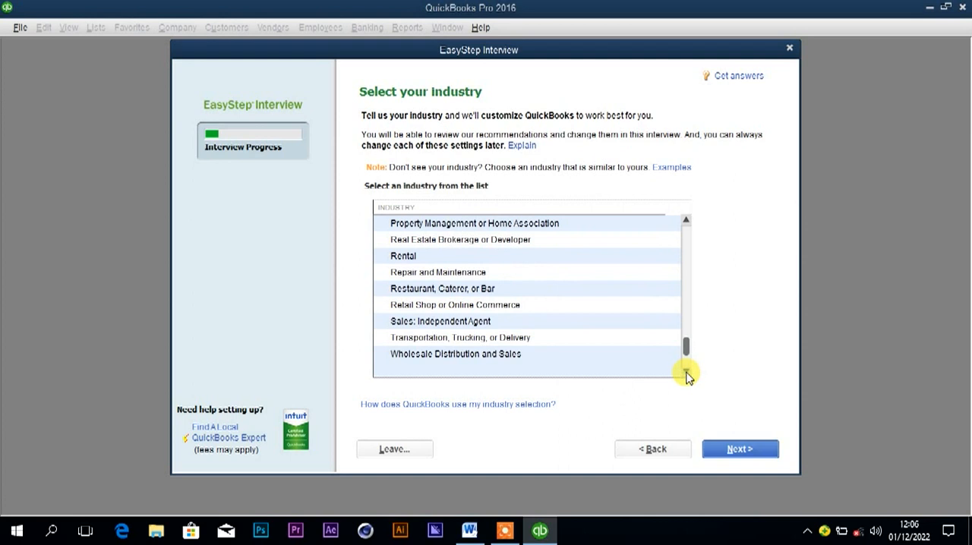
{"action": "left_click", "coordinate": [686, 375]}
{"action": "left_click", "coordinate": [686, 374]}
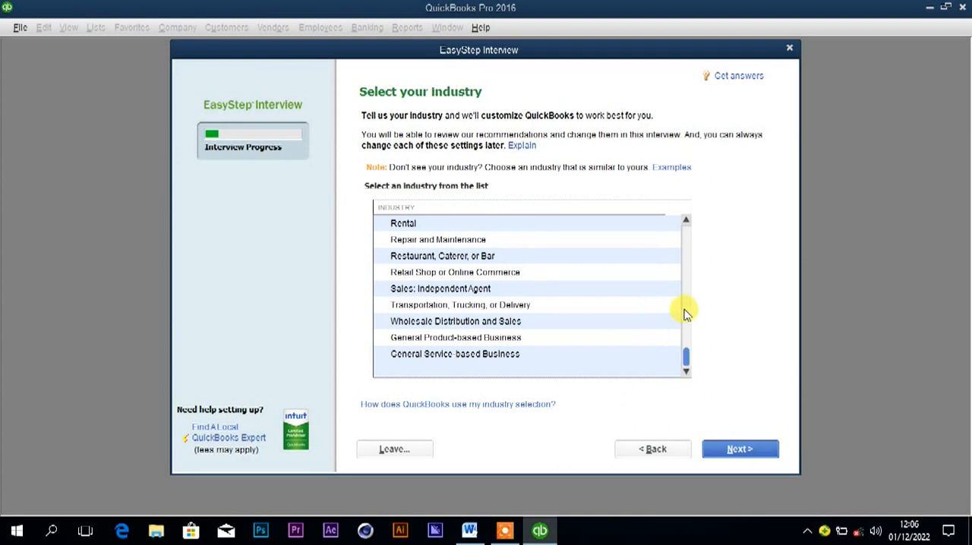
{"action": "left_click", "coordinate": [686, 220]}
{"action": "left_click", "coordinate": [686, 220]}
{"action": "left_click", "coordinate": [687, 220]}
{"action": "left_click", "coordinate": [687, 220]}
{"action": "left_click", "coordinate": [686, 221]}
{"action": "left_click", "coordinate": [686, 220]}
{"action": "left_click", "coordinate": [687, 220]}
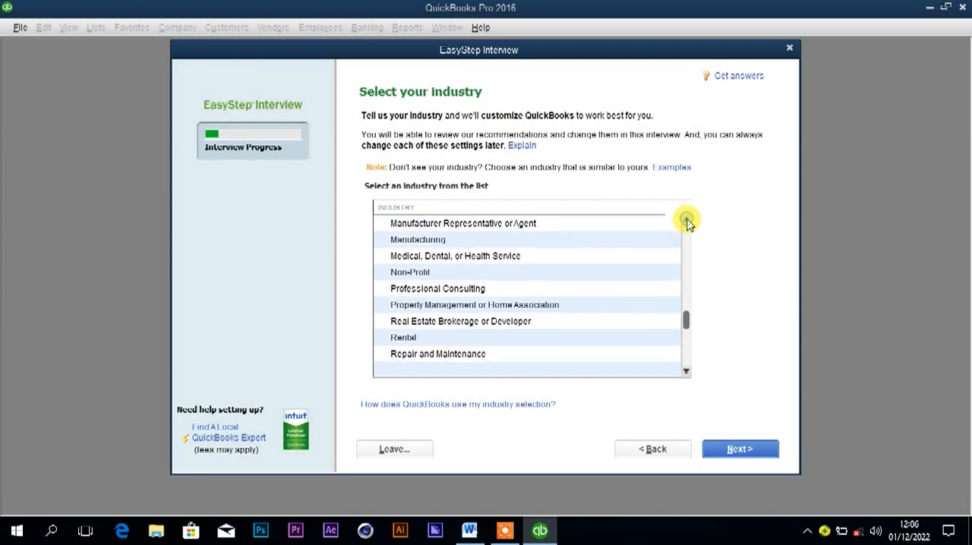
{"action": "left_click", "coordinate": [686, 220]}
{"action": "left_click", "coordinate": [686, 221]}
{"action": "left_click", "coordinate": [687, 220]}
{"action": "left_click", "coordinate": [687, 220]}
{"action": "left_click", "coordinate": [687, 220]}
{"action": "left_click", "coordinate": [686, 221]}
{"action": "left_click", "coordinate": [687, 220]}
{"action": "left_click", "coordinate": [687, 220]}
{"action": "left_click", "coordinate": [686, 220]}
{"action": "left_click", "coordinate": [686, 220]}
{"action": "left_click", "coordinate": [687, 220]}
{"action": "left_click", "coordinate": [687, 221]}
{"action": "left_click", "coordinate": [686, 220]}
{"action": "left_click", "coordinate": [686, 220]}
{"action": "left_click", "coordinate": [687, 220]}
{"action": "left_click", "coordinate": [686, 220]}
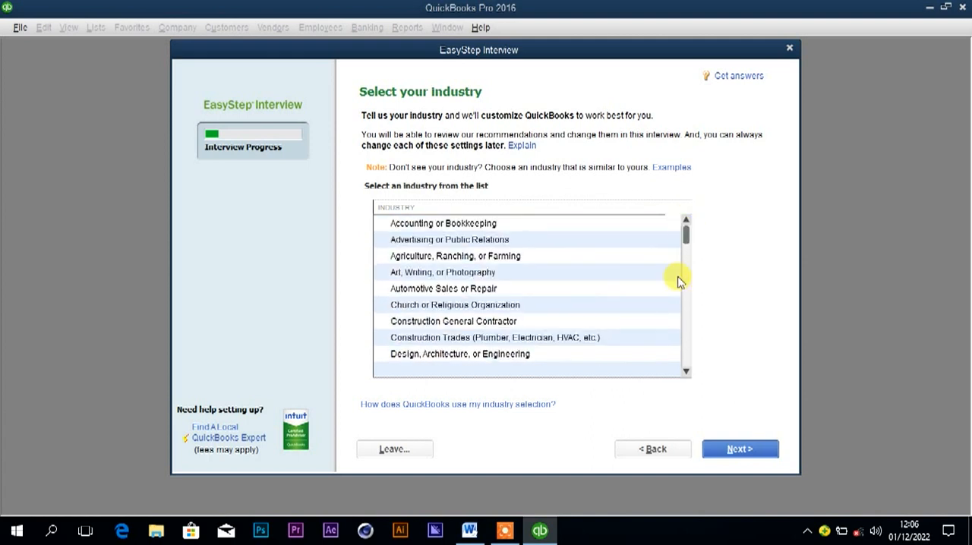
Choose Retail Shop or Online Commerce as the company's industry and continue.
{"action": "left_click", "coordinate": [686, 371]}
{"action": "left_click", "coordinate": [686, 372]}
{"action": "left_click", "coordinate": [687, 371]}
{"action": "left_click", "coordinate": [686, 372]}
{"action": "left_click", "coordinate": [686, 371]}
{"action": "left_click", "coordinate": [687, 371]}
{"action": "left_click", "coordinate": [686, 372]}
{"action": "left_click", "coordinate": [686, 372]}
{"action": "left_click", "coordinate": [686, 372]}
{"action": "left_click", "coordinate": [686, 371]}
{"action": "left_click", "coordinate": [687, 372]}
{"action": "left_click", "coordinate": [686, 371]}
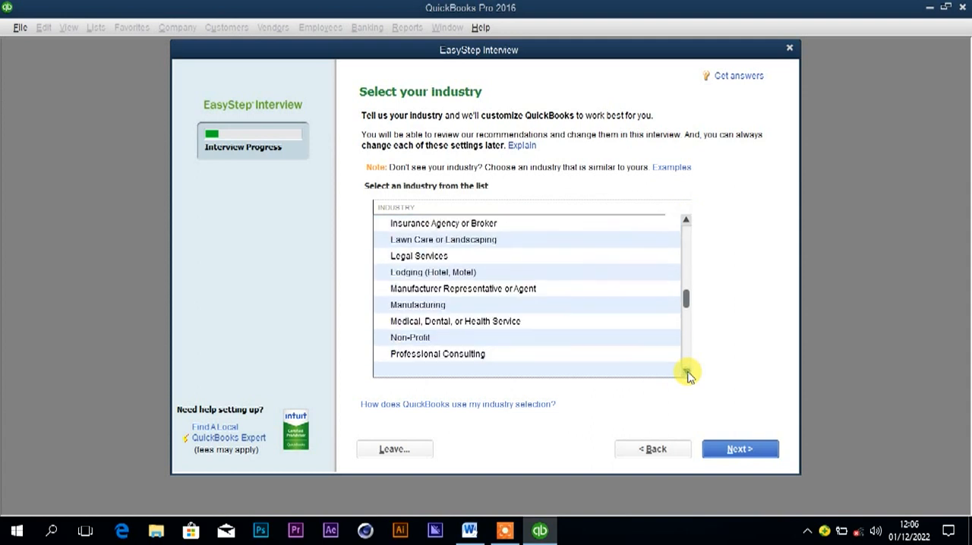
{"action": "left_click", "coordinate": [686, 371]}
{"action": "left_click", "coordinate": [687, 372]}
{"action": "left_click", "coordinate": [686, 371]}
{"action": "left_click", "coordinate": [686, 371]}
{"action": "left_click", "coordinate": [686, 371]}
{"action": "left_click", "coordinate": [686, 372]}
{"action": "left_click", "coordinate": [687, 372]}
{"action": "left_click", "coordinate": [686, 372]}
{"action": "left_click", "coordinate": [686, 371]}
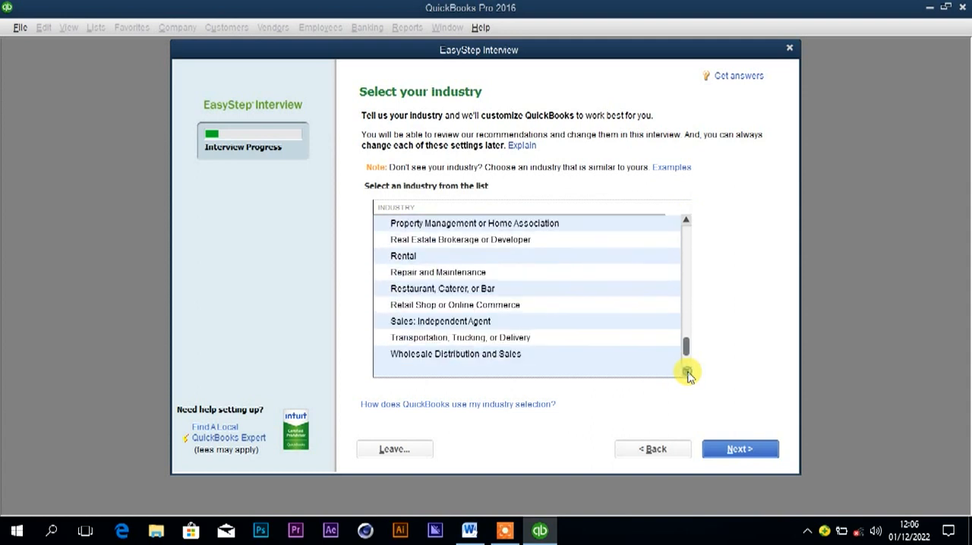
{"action": "left_click", "coordinate": [430, 309]}
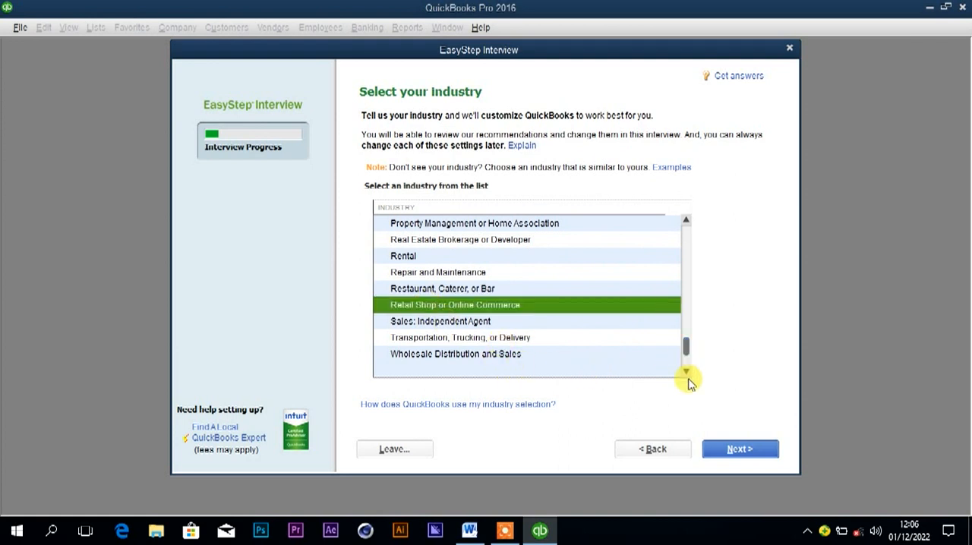
{"action": "left_click", "coordinate": [738, 452]}
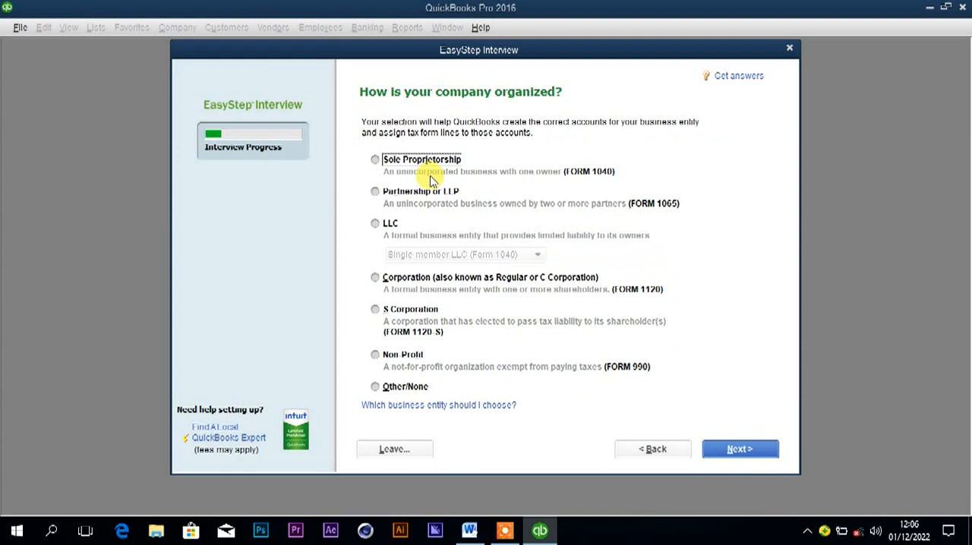
Check the Word document for the type of ownership, set the company organization to Other/None in QuickBooks, and continue.
{"action": "left_click", "coordinate": [469, 530]}
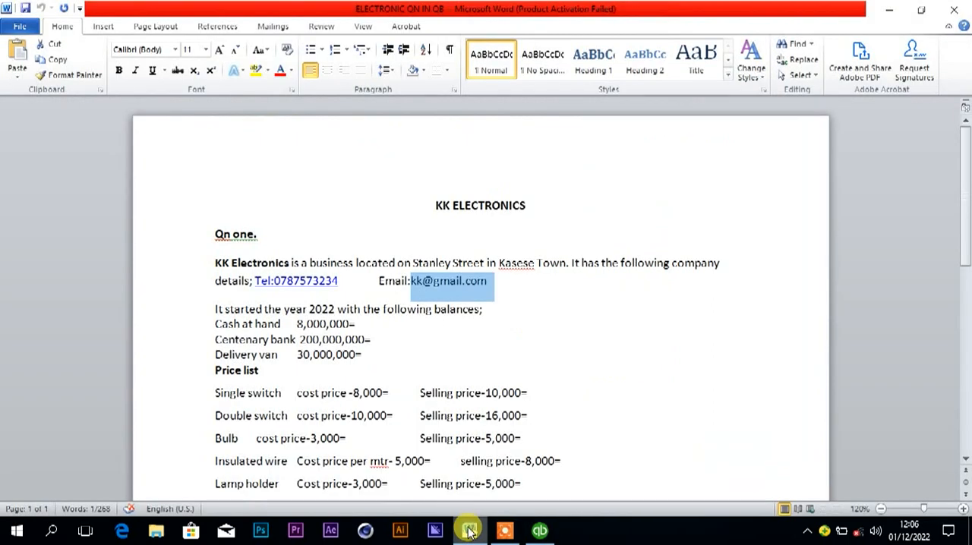
{"action": "left_click", "coordinate": [470, 530]}
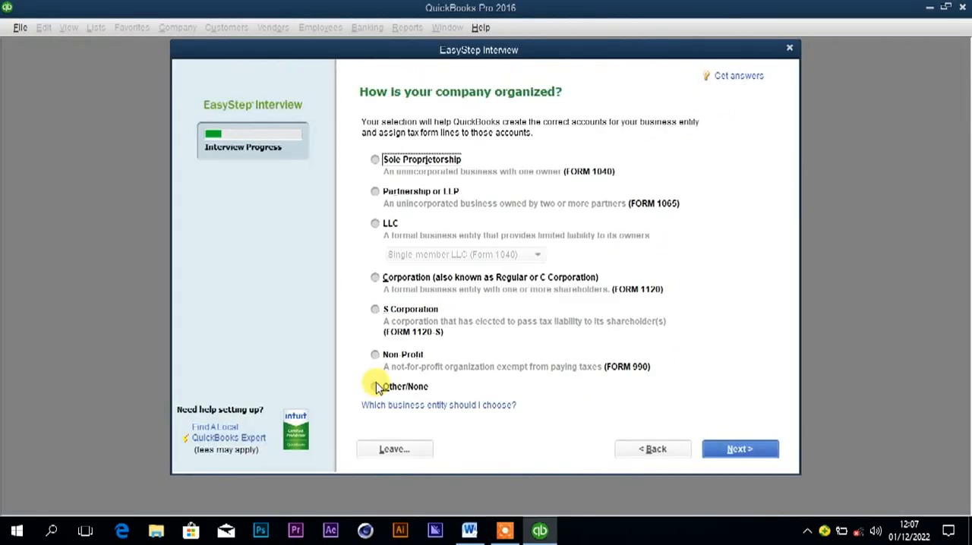
{"action": "left_click", "coordinate": [376, 387]}
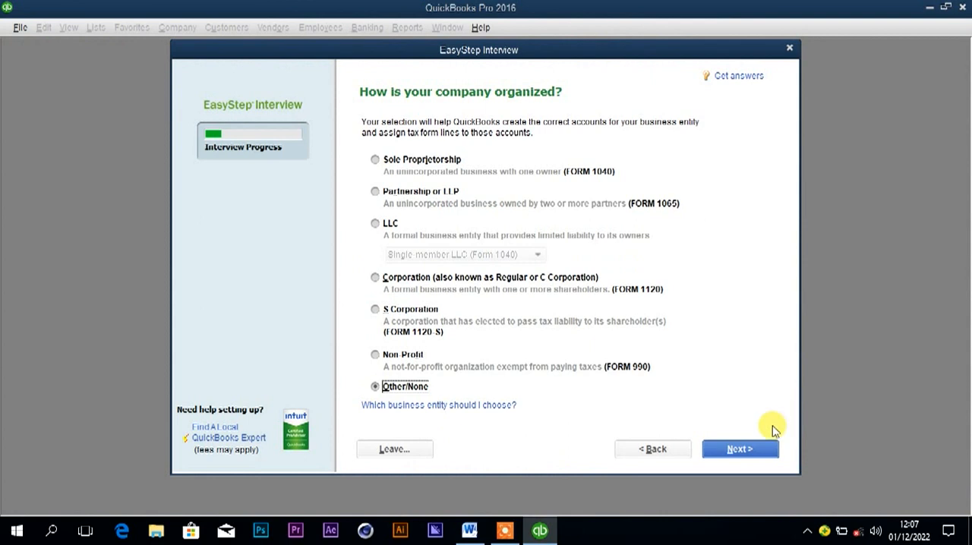
{"action": "left_click", "coordinate": [743, 450]}
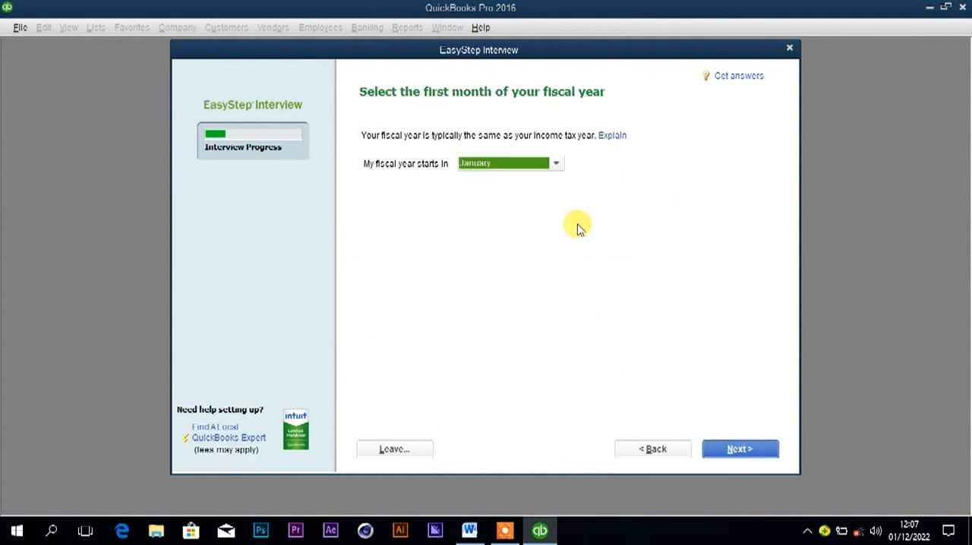
Check the start of the year and transaction dates in the Word document, then accept January as the first fiscal month in QuickBooks.
{"action": "left_click", "coordinate": [468, 532]}
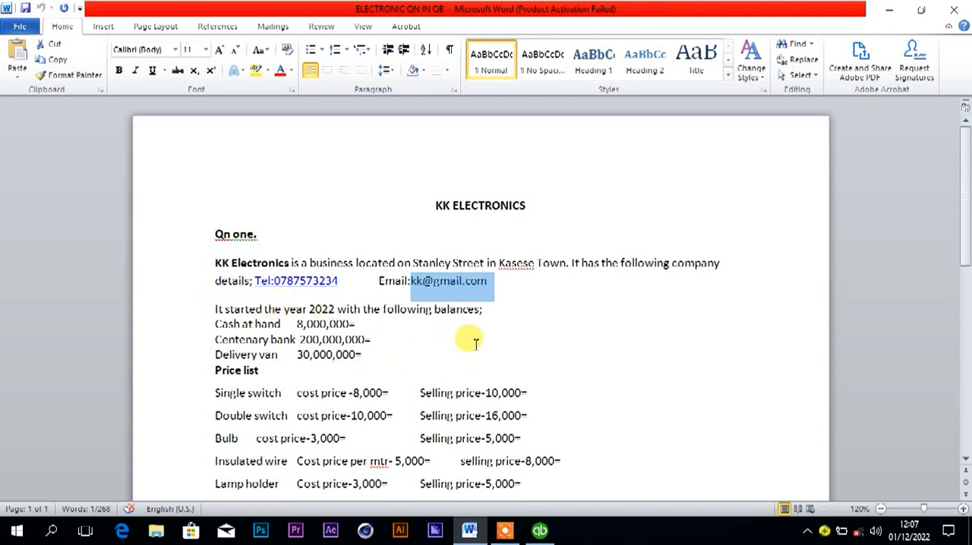
{"action": "left_click_drag", "start_coordinate": [965, 232], "coordinate": [962, 312]}
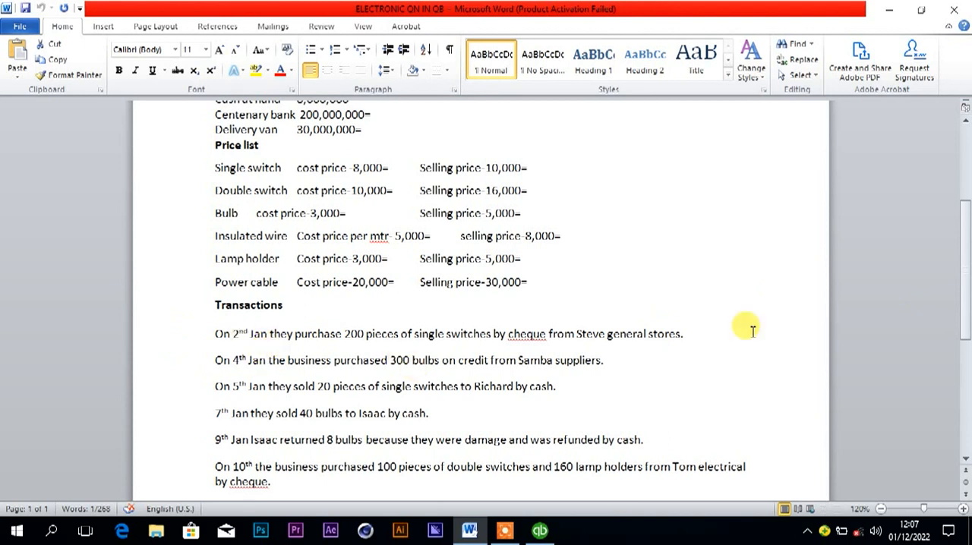
{"action": "scroll", "coordinate": [968, 281], "scroll_direction": "up", "scroll_amount": 3}
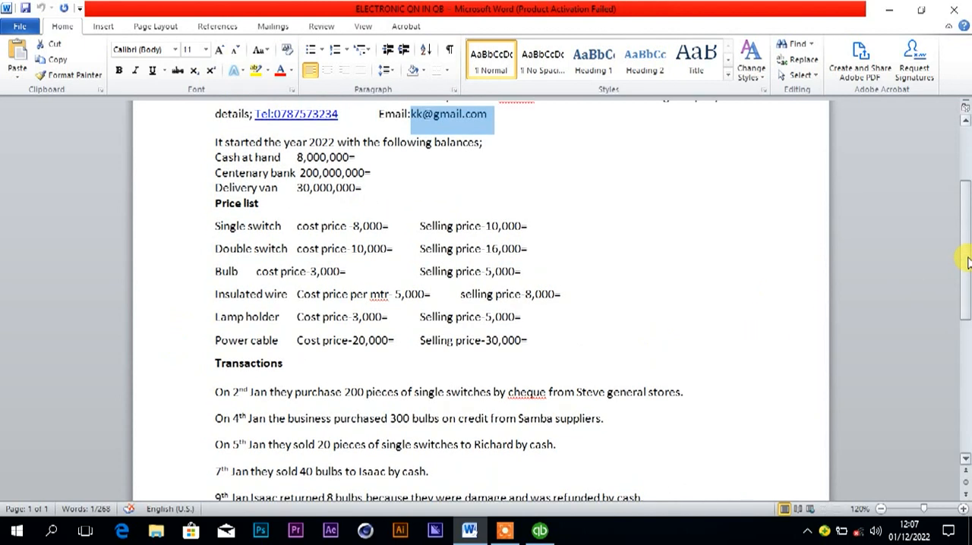
{"action": "left_click", "coordinate": [540, 531]}
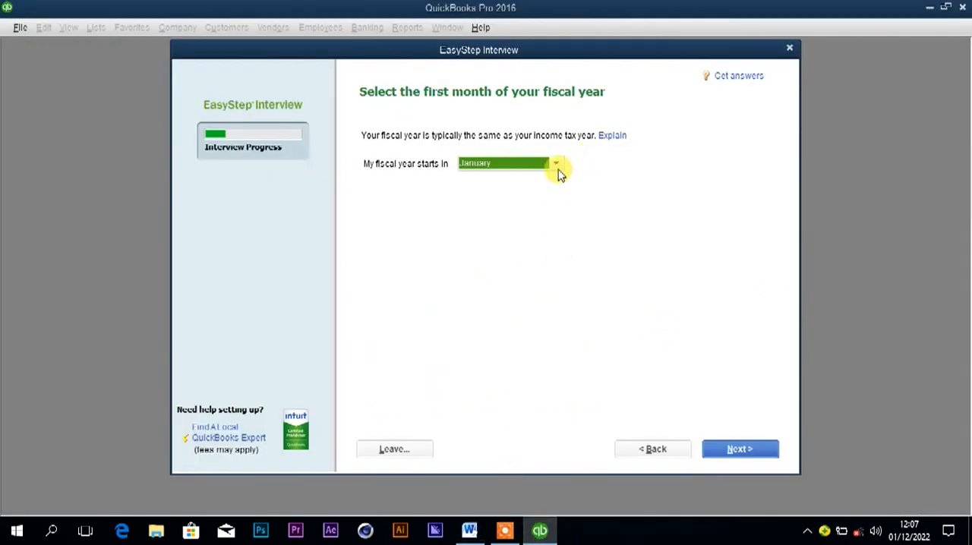
{"action": "left_click", "coordinate": [743, 451]}
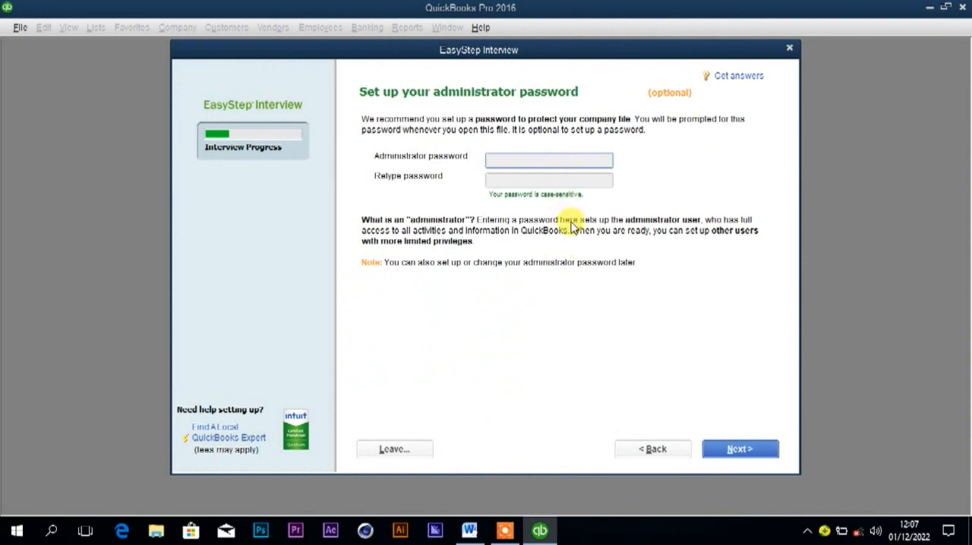
Skip the optional administrator password and choose Local Disk (F:) as the save location for the new company file.
{"action": "left_click", "coordinate": [741, 446]}
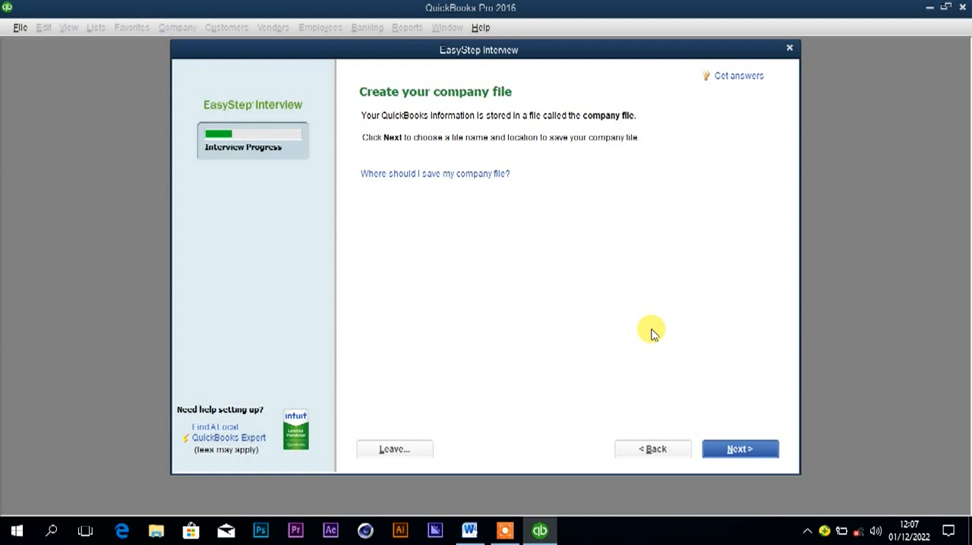
{"action": "left_click", "coordinate": [721, 449]}
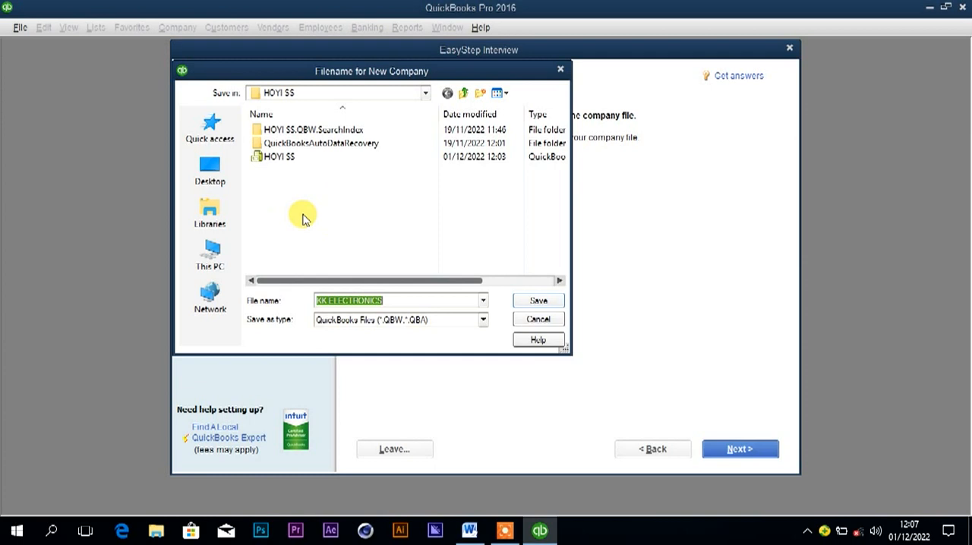
{"action": "left_click", "coordinate": [214, 255]}
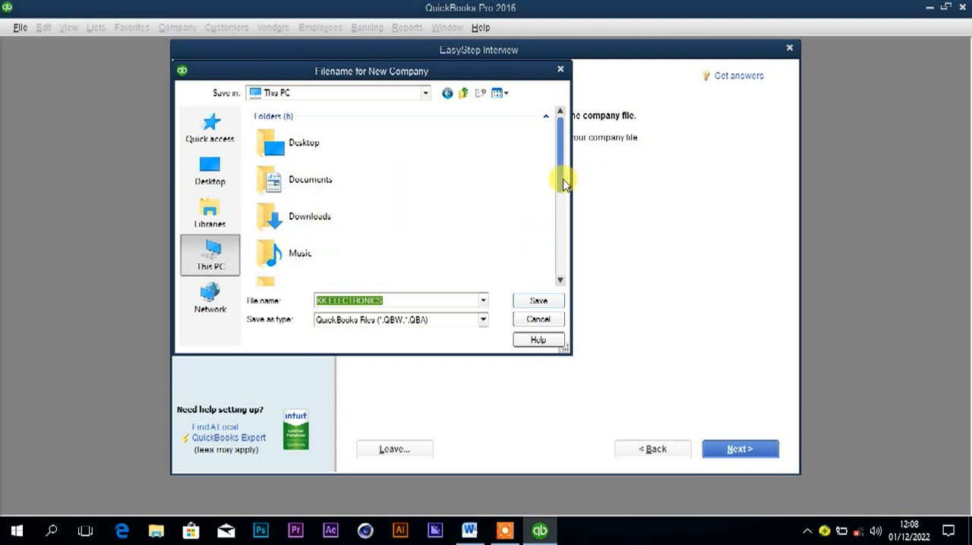
{"action": "left_click_drag", "start_coordinate": [562, 183], "coordinate": [573, 292]}
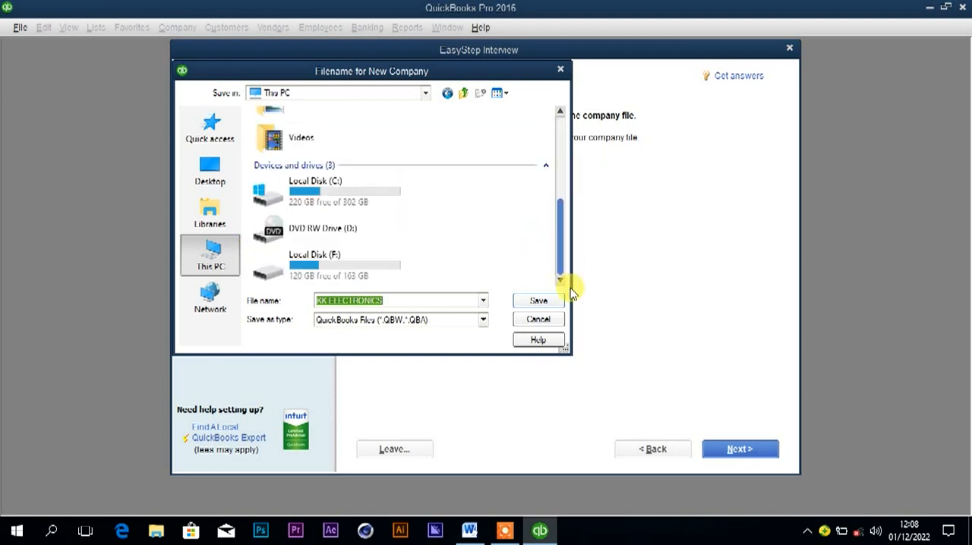
{"action": "double_click", "coordinate": [375, 265]}
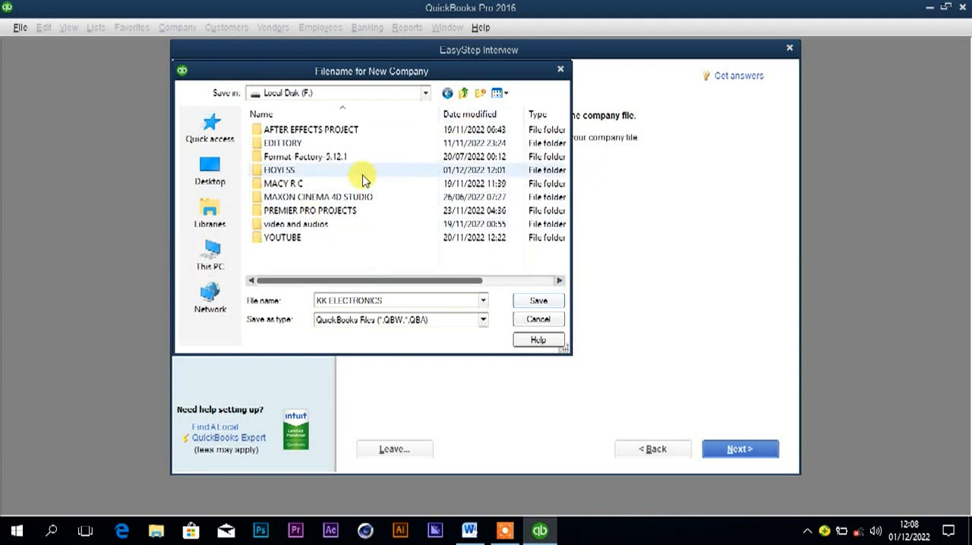
Create a folder named KK ELECTRONICS on the drive and save the company file in it as KK ELECTRONICS.
{"action": "left_click", "coordinate": [480, 93]}
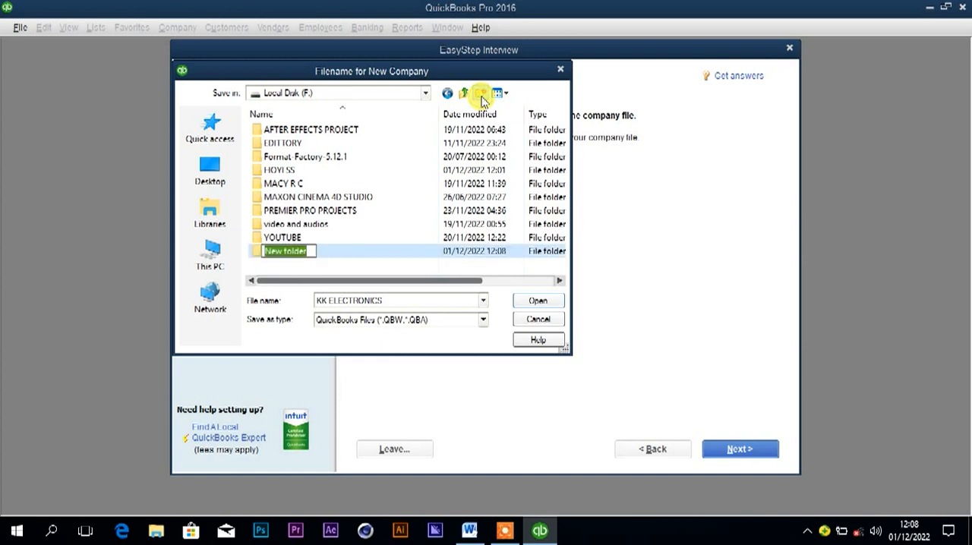
{"action": "left_click", "coordinate": [391, 301]}
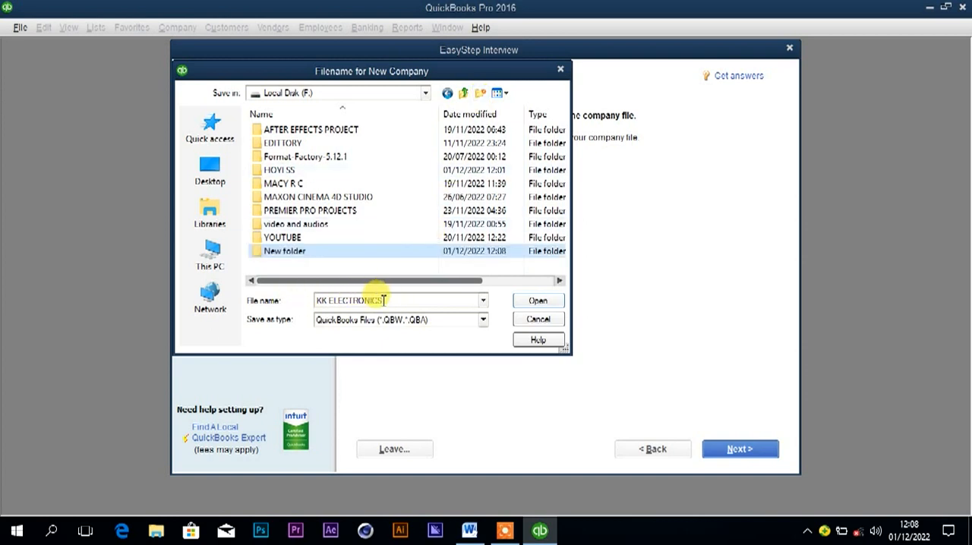
{"action": "left_click", "coordinate": [327, 301]}
{"action": "key", "text": "ctrl+c"}
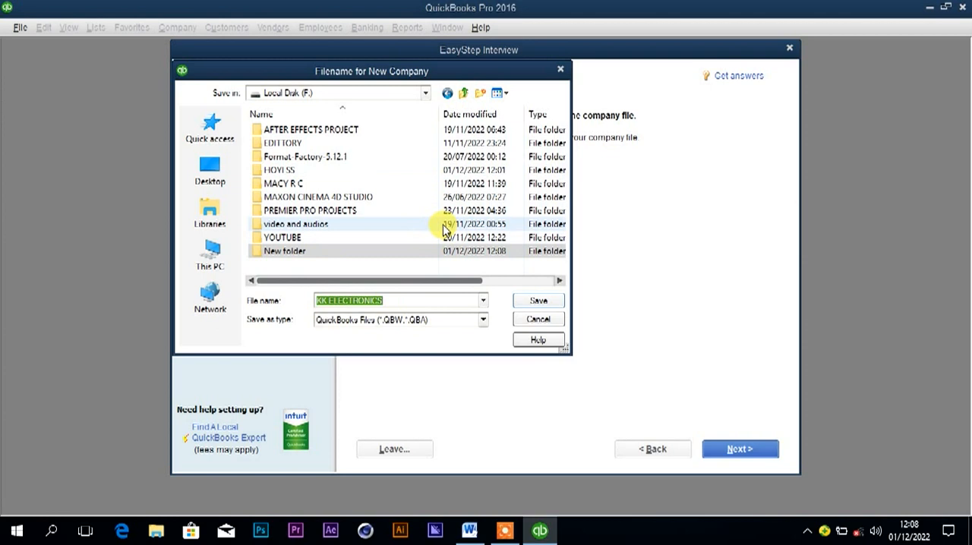
{"action": "right_click", "coordinate": [343, 253]}
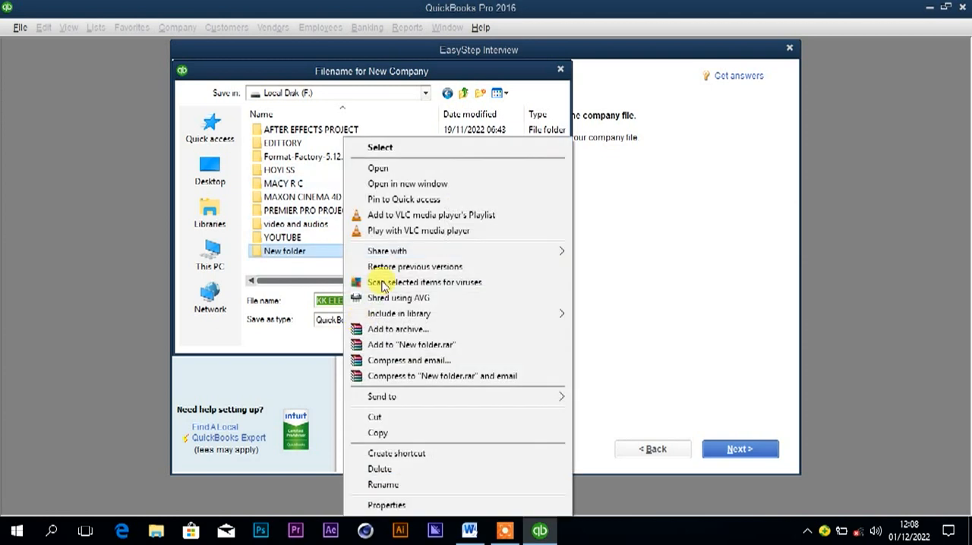
{"action": "left_click", "coordinate": [384, 484]}
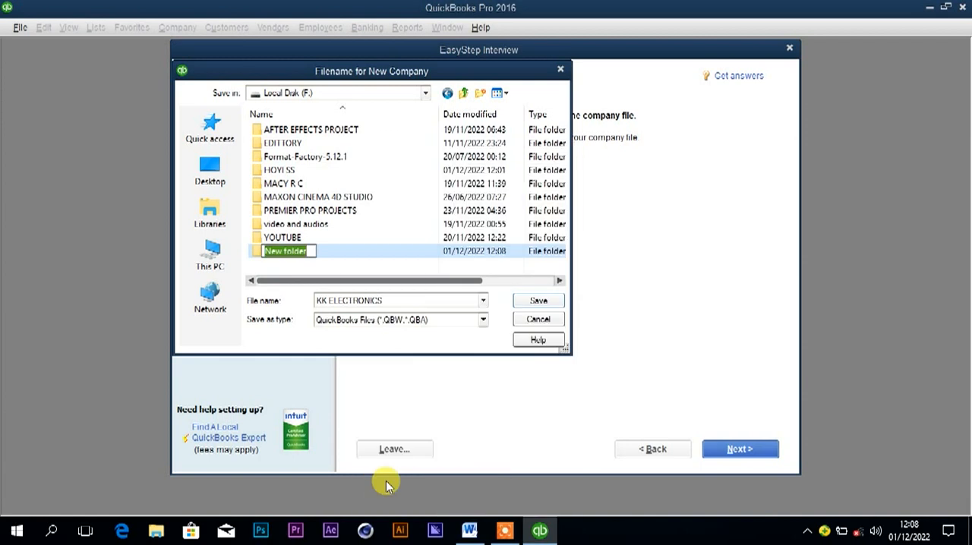
{"action": "key", "text": "ctrl+v"}
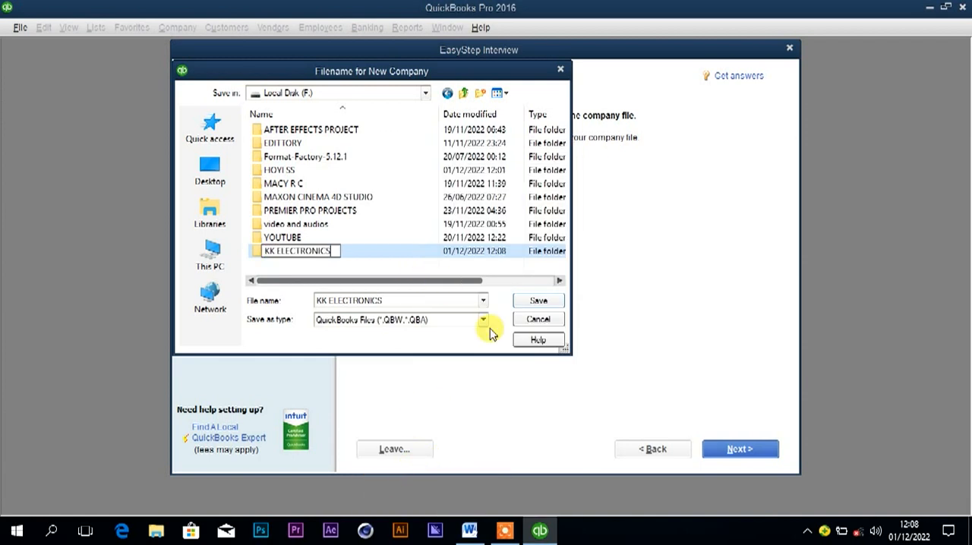
{"action": "double_click", "coordinate": [390, 253]}
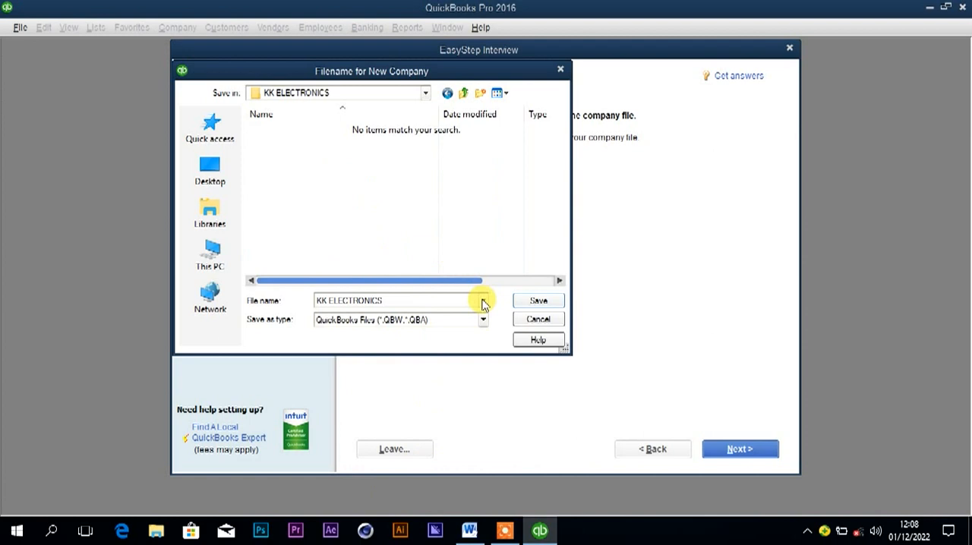
{"action": "left_click", "coordinate": [536, 301]}
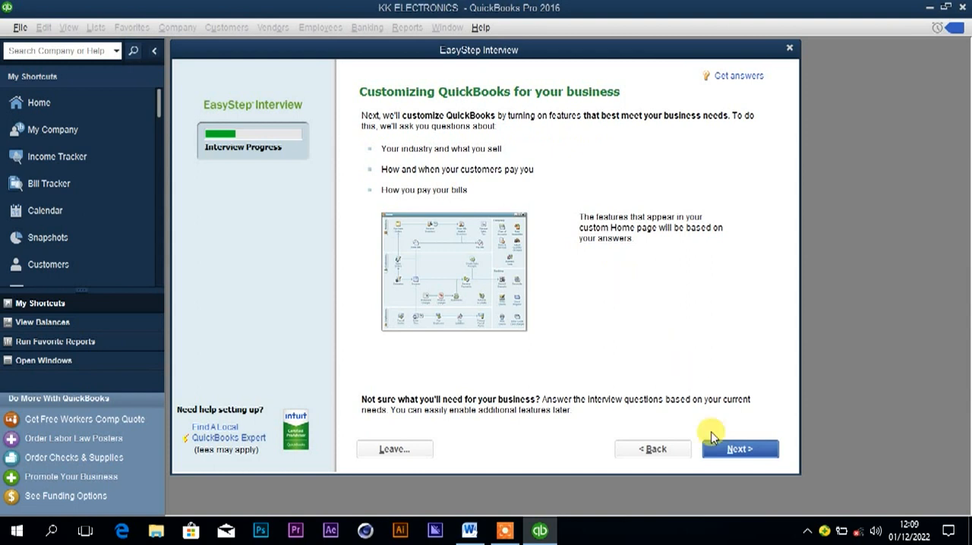
Check the Word document for what the business sells, then choose Both services and products in QuickBooks and continue.
{"action": "left_click", "coordinate": [729, 451]}
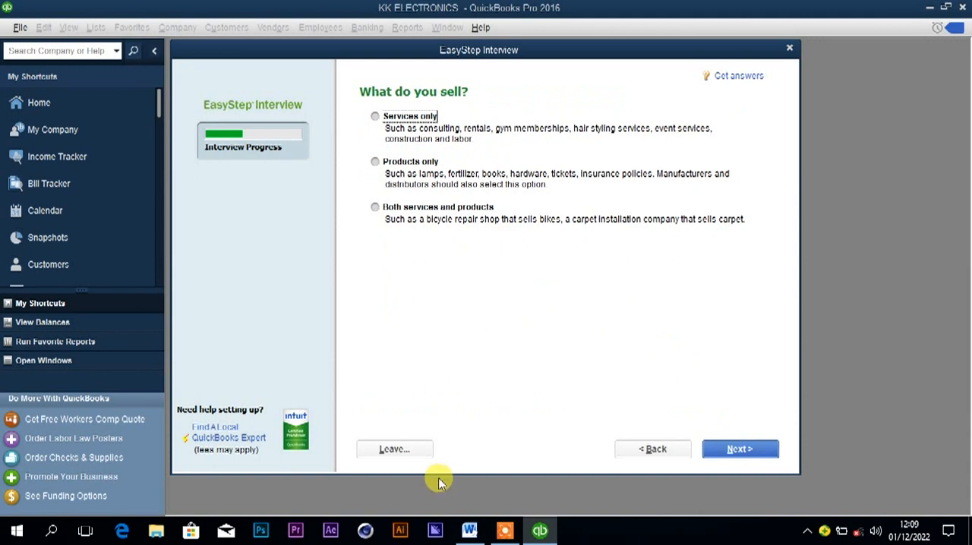
{"action": "left_click", "coordinate": [469, 531]}
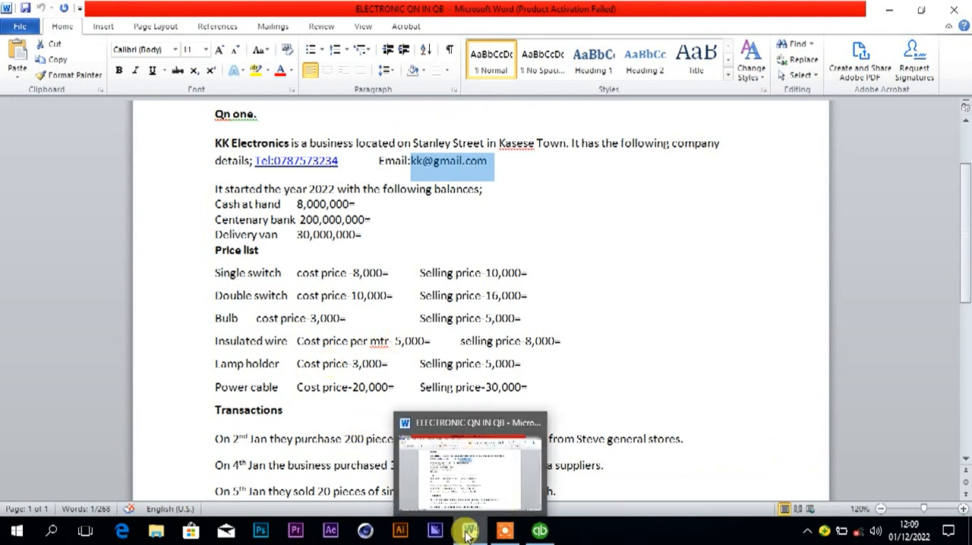
{"action": "left_click", "coordinate": [538, 531]}
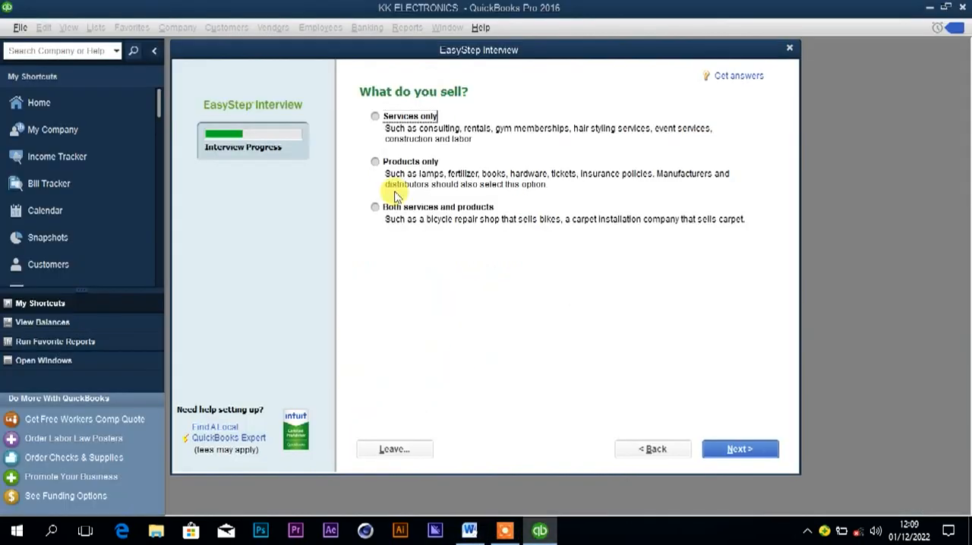
{"action": "left_click", "coordinate": [375, 208]}
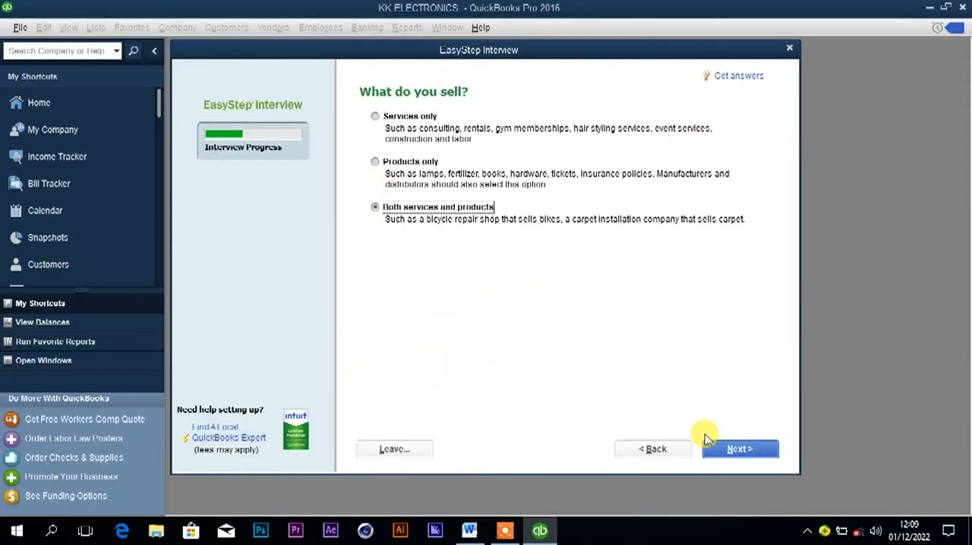
{"action": "left_click", "coordinate": [719, 451]}
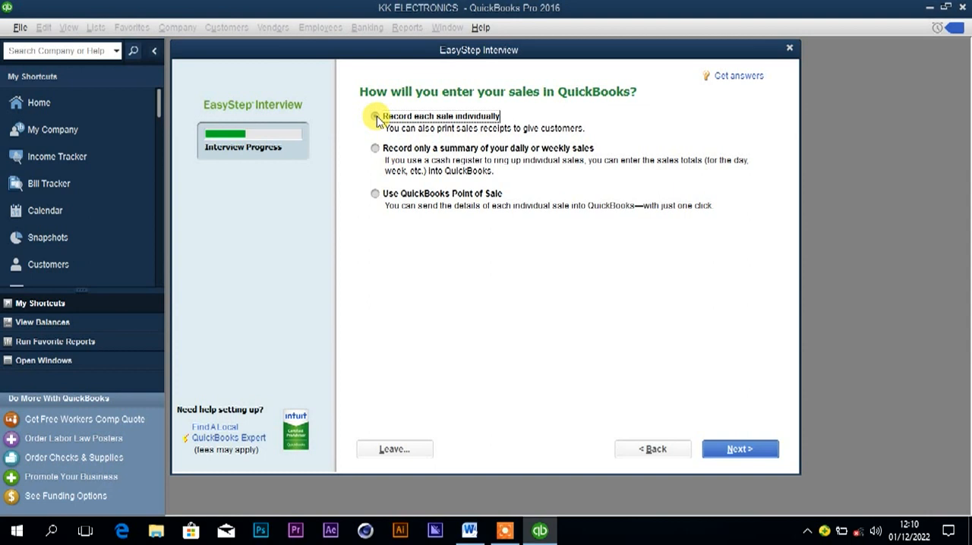
Accept recording each sale individually, check the Word document for sales tax, and accept charging sales tax in QuickBooks.
{"action": "left_click", "coordinate": [723, 450]}
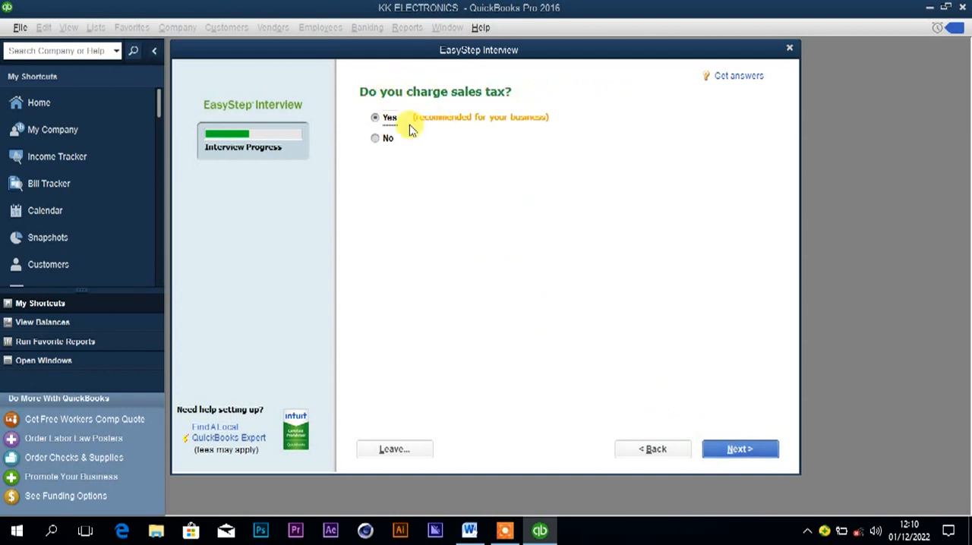
{"action": "left_click", "coordinate": [469, 530]}
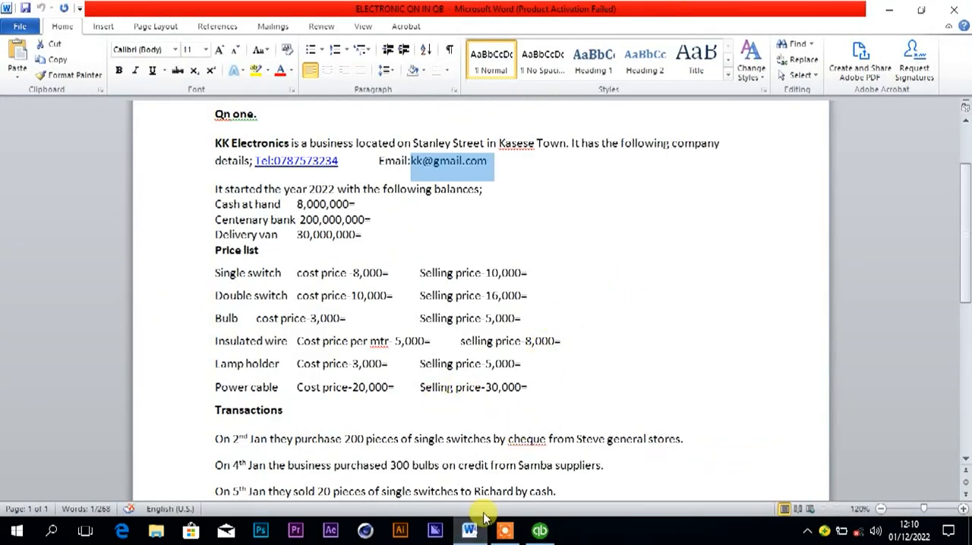
{"action": "left_click", "coordinate": [536, 519]}
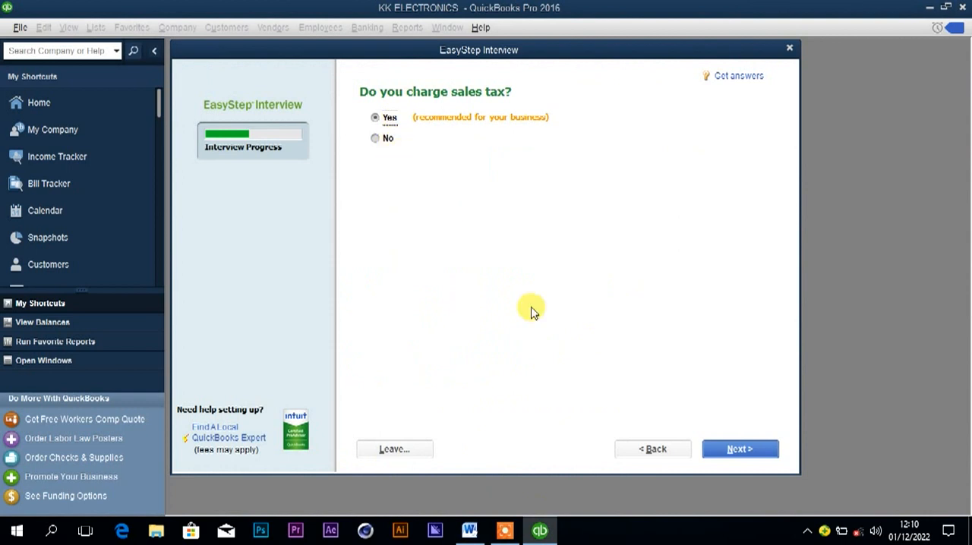
{"action": "left_click", "coordinate": [739, 449]}
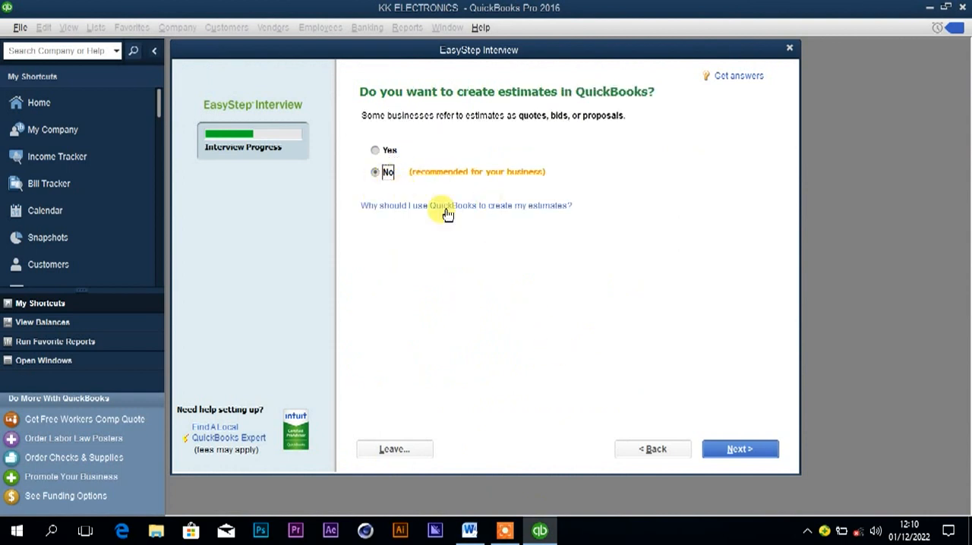
Decline creating estimates and choose Yes for using billing statements.
{"action": "left_click", "coordinate": [708, 449]}
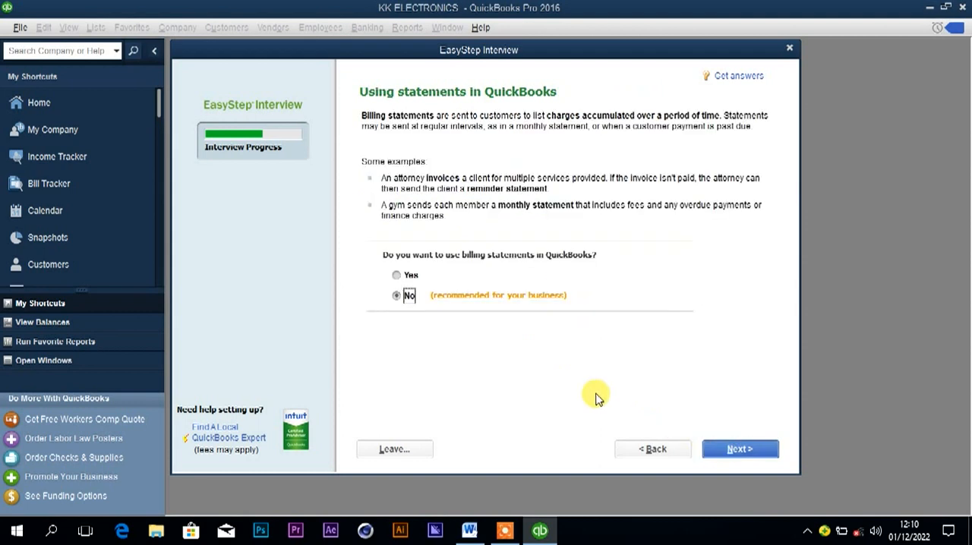
{"action": "left_click", "coordinate": [411, 275]}
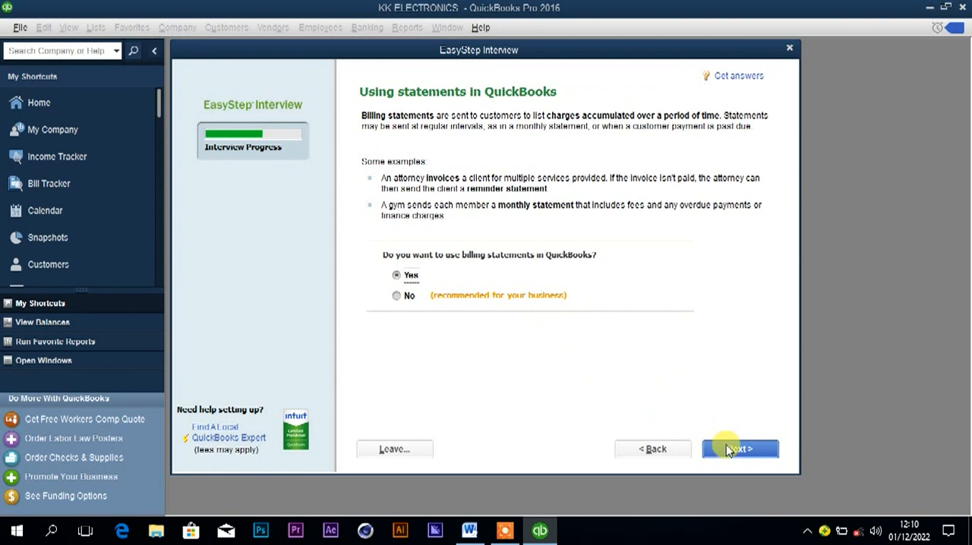
{"action": "left_click", "coordinate": [731, 449]}
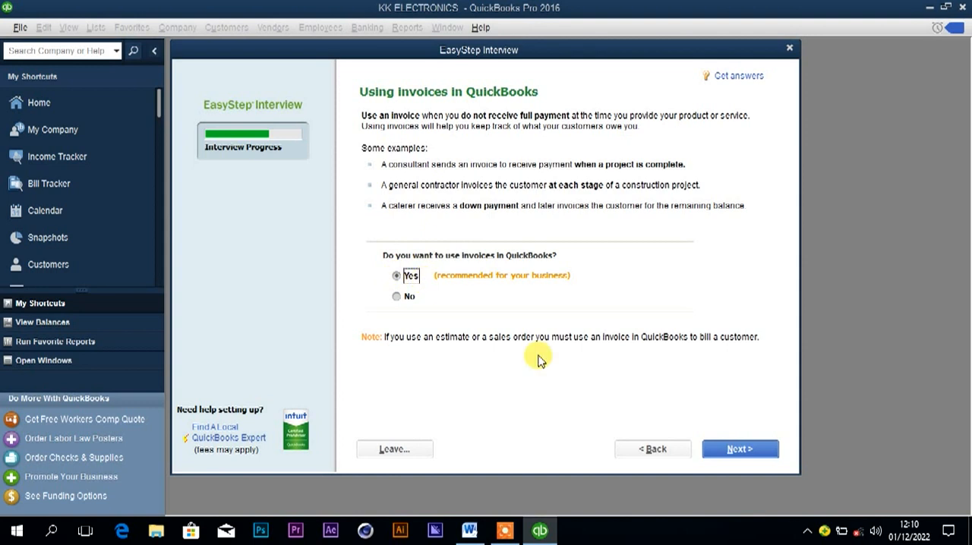
Accept using invoices without progress invoicing, and accept keeping track of bills owed.
{"action": "left_click", "coordinate": [739, 450]}
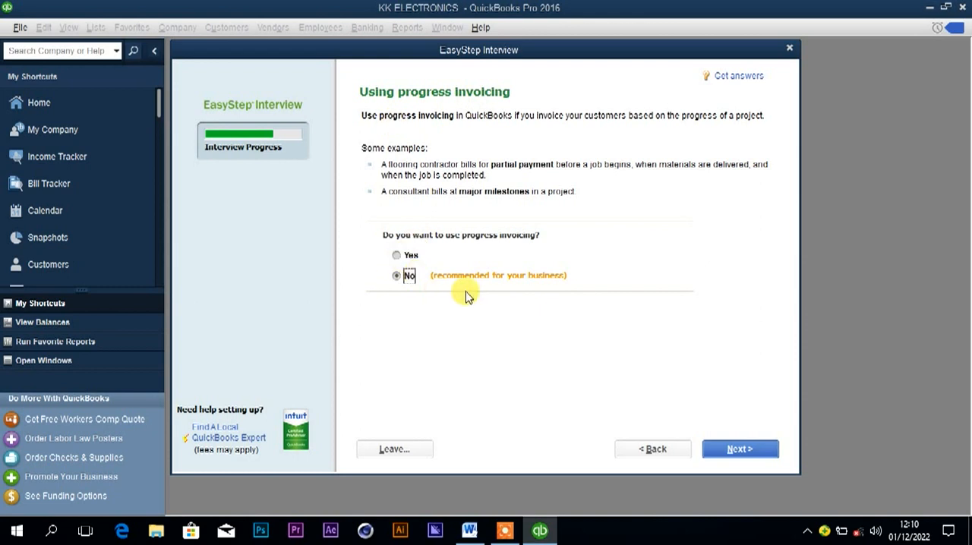
{"action": "left_click", "coordinate": [727, 447]}
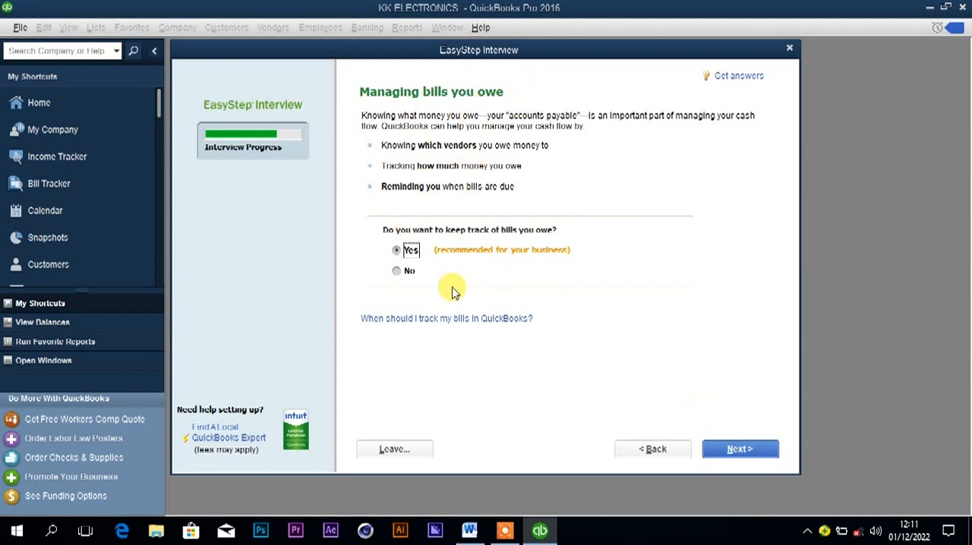
{"action": "left_click", "coordinate": [727, 448]}
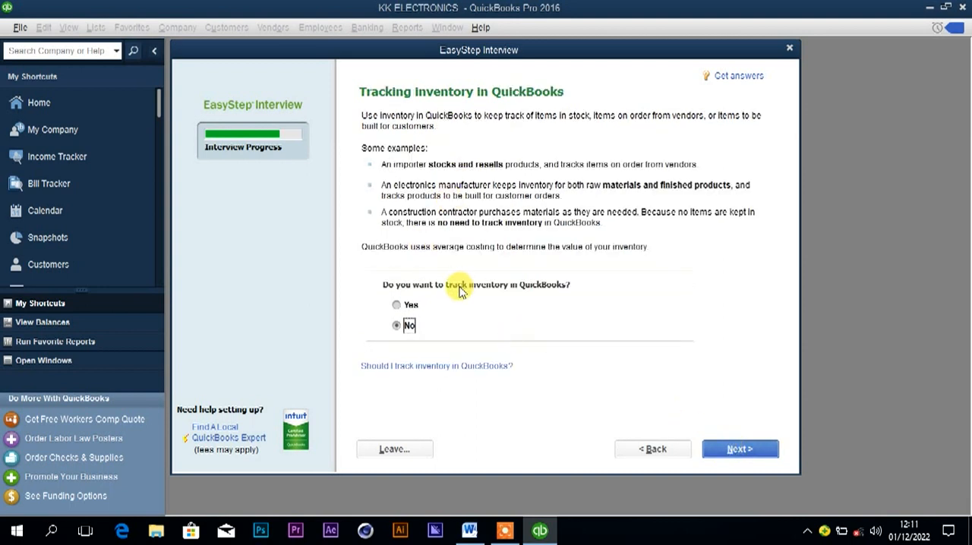
Choose Yes for tracking inventory and accept Yes for tracking time.
{"action": "left_click", "coordinate": [407, 305]}
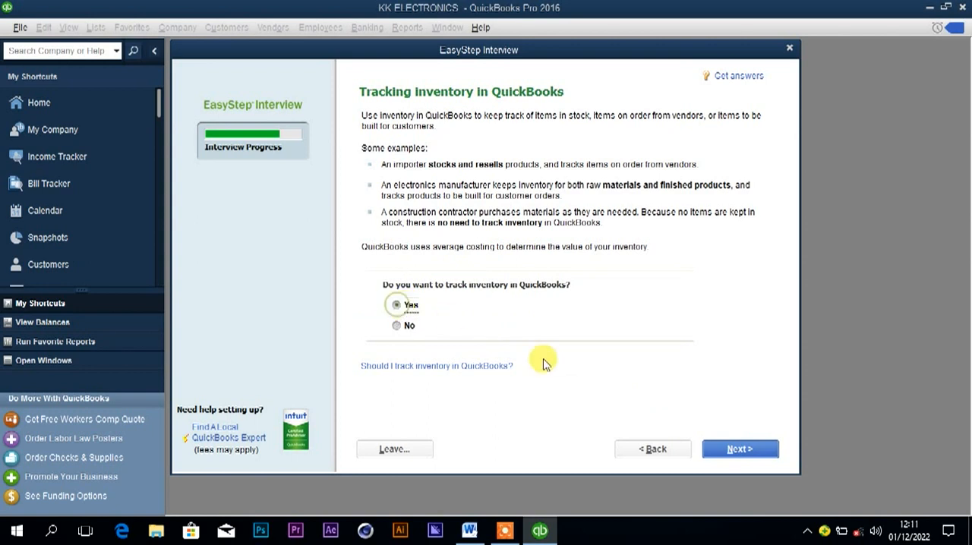
{"action": "left_click", "coordinate": [742, 448]}
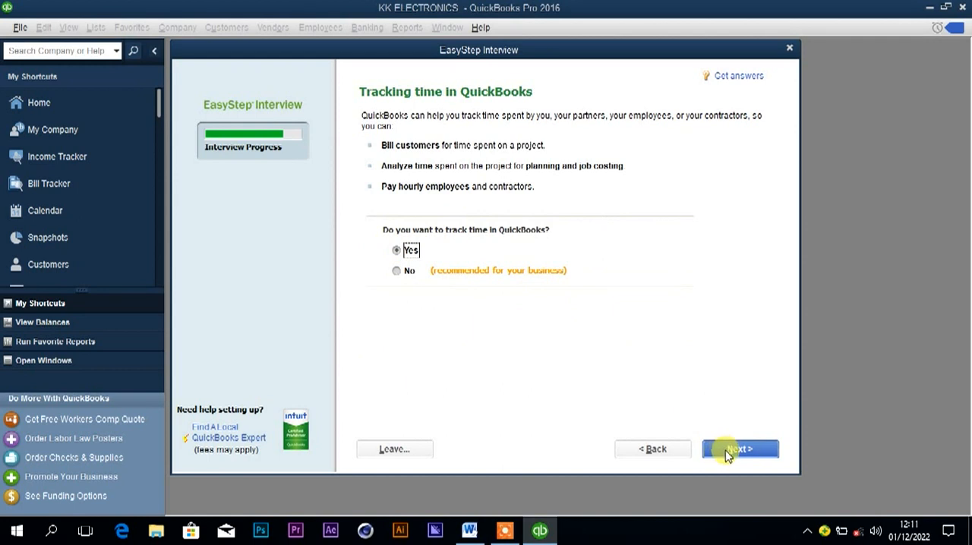
{"action": "left_click", "coordinate": [722, 453]}
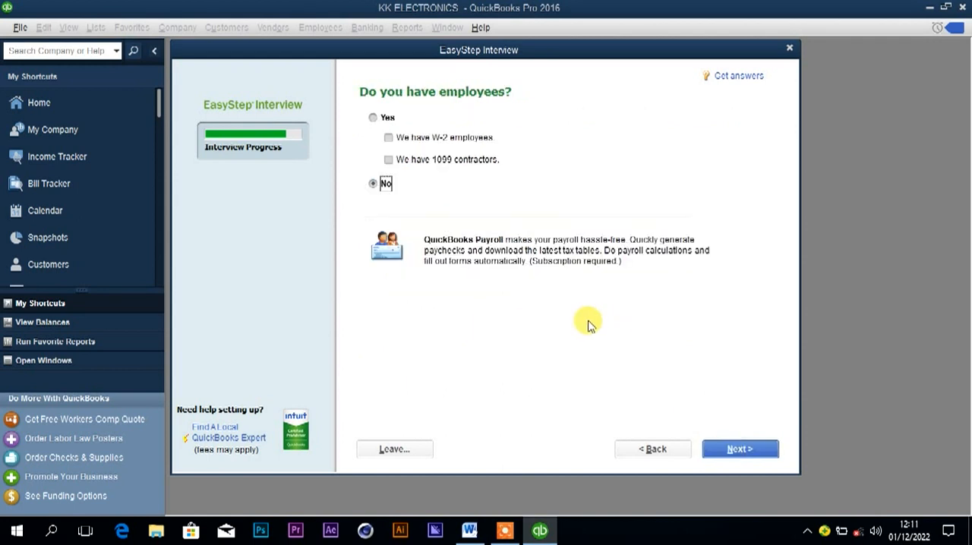
Declare that the company has employees, including both W-2 employees and 1099 contractors, and continue.
{"action": "left_click", "coordinate": [373, 117]}
{"action": "left_click", "coordinate": [388, 138]}
{"action": "left_click", "coordinate": [388, 160]}
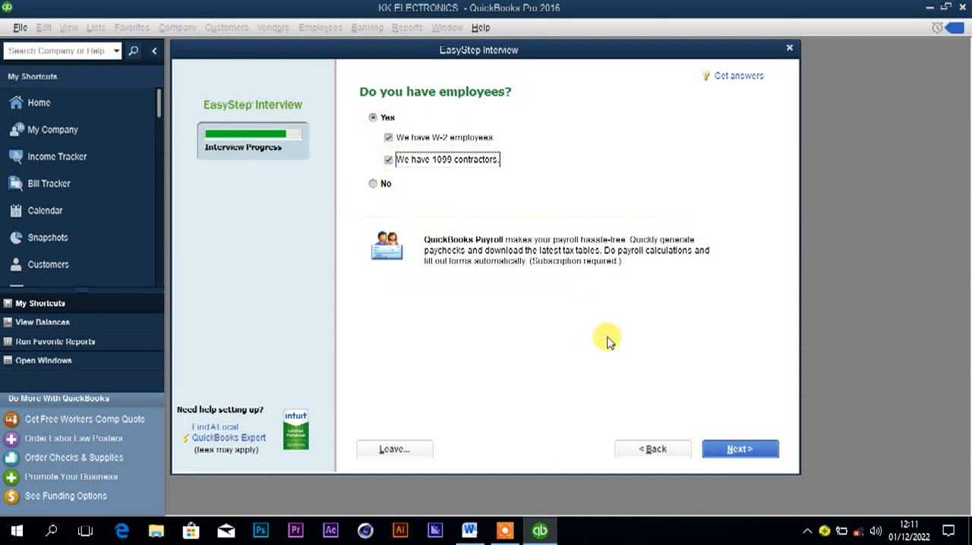
{"action": "left_click", "coordinate": [725, 452]}
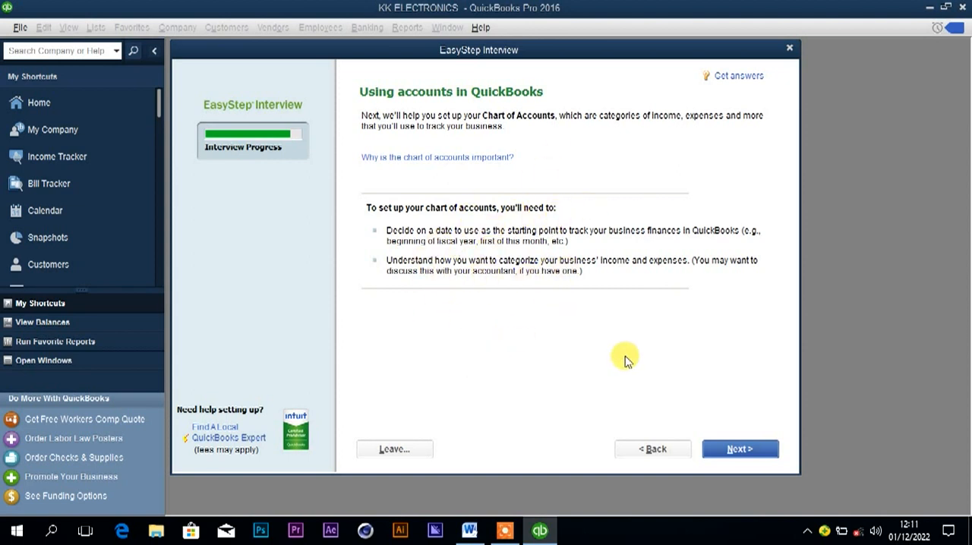
Continue to the start date question and choose the beginning of the fiscal year, 01/01/2022, for tracking finances.
{"action": "left_click", "coordinate": [732, 451]}
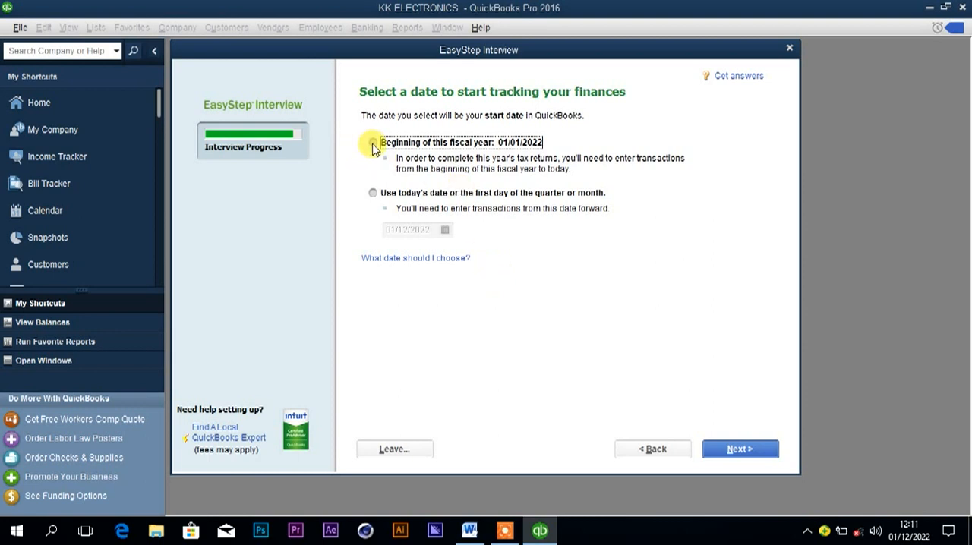
{"action": "left_click", "coordinate": [373, 193]}
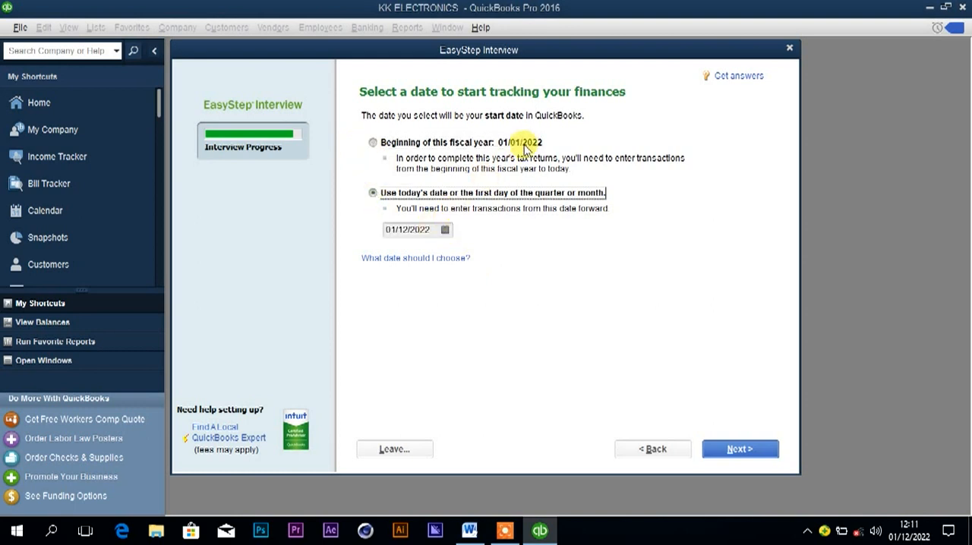
{"action": "left_click", "coordinate": [372, 143]}
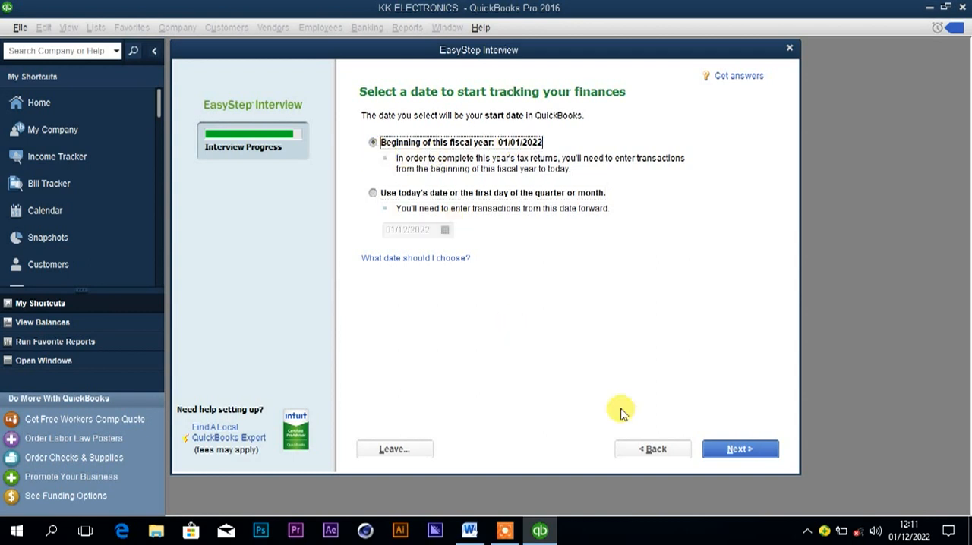
{"action": "left_click", "coordinate": [737, 449]}
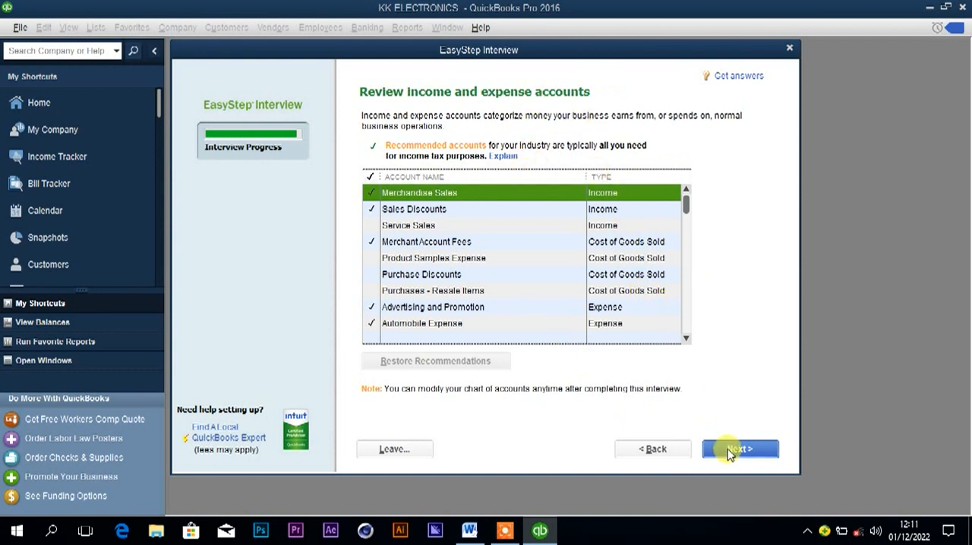
Accept the recommended income and expense accounts, finish the EasyStep Interview, and start working without adding further setup data.
{"action": "left_click", "coordinate": [728, 451]}
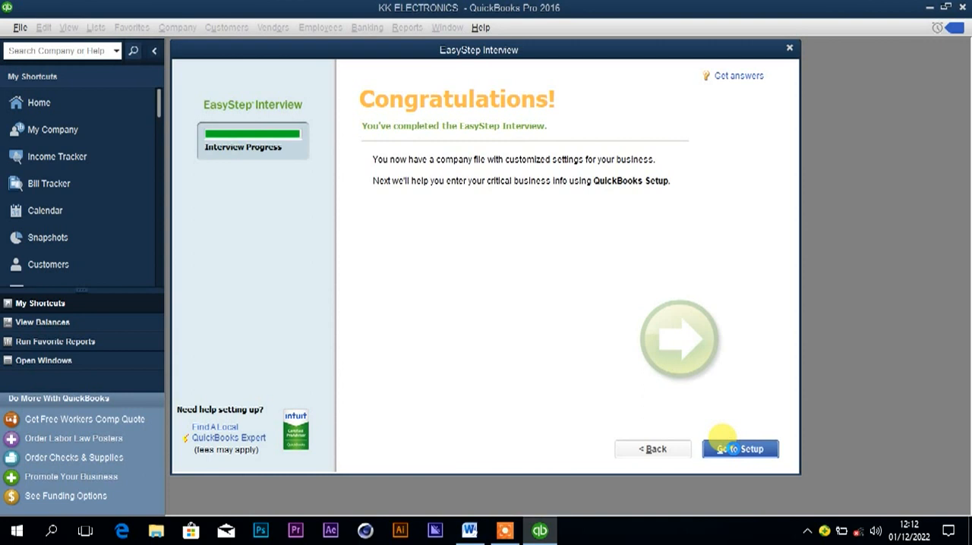
{"action": "left_click", "coordinate": [727, 447]}
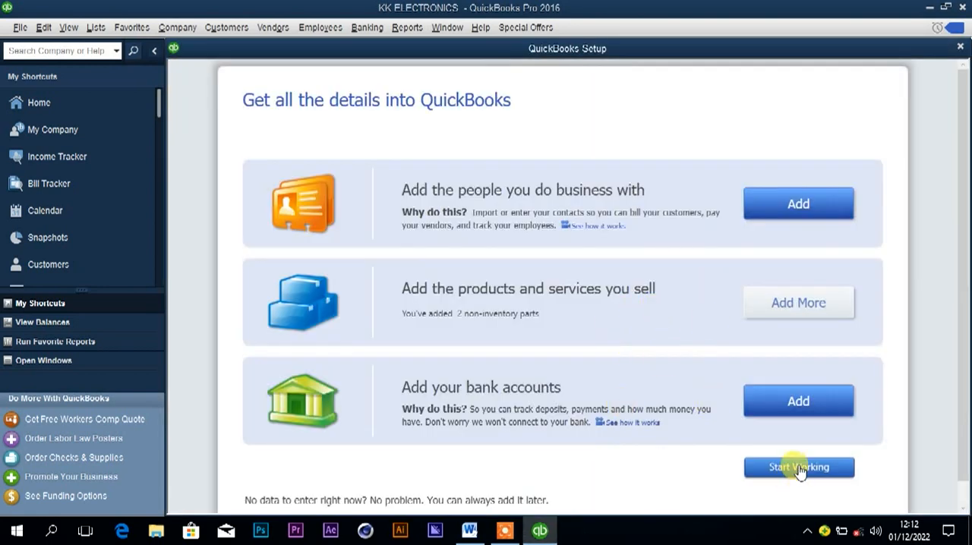
{"action": "left_click", "coordinate": [798, 467]}
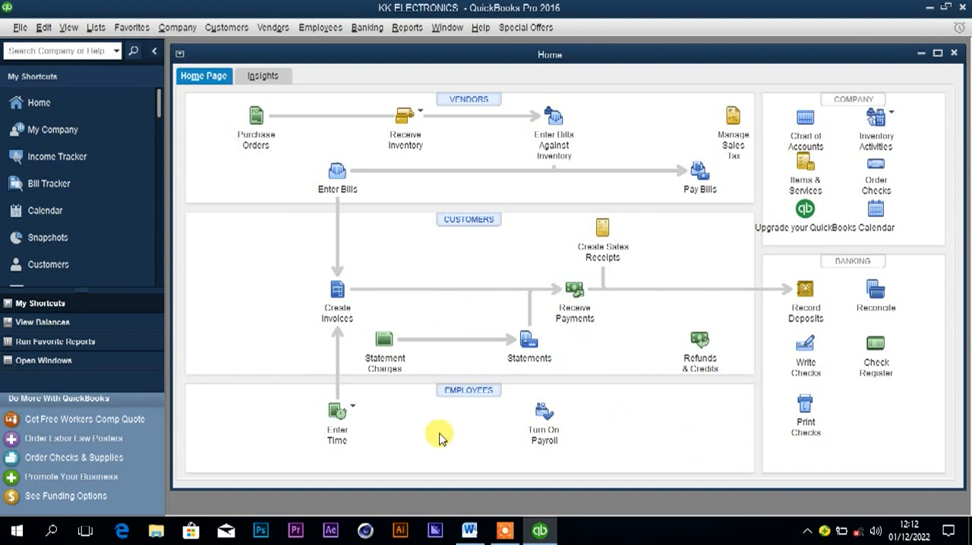
Check the opening balances in the Word question document and return to QuickBooks.
{"action": "mouse_move", "coordinate": [471, 535]}
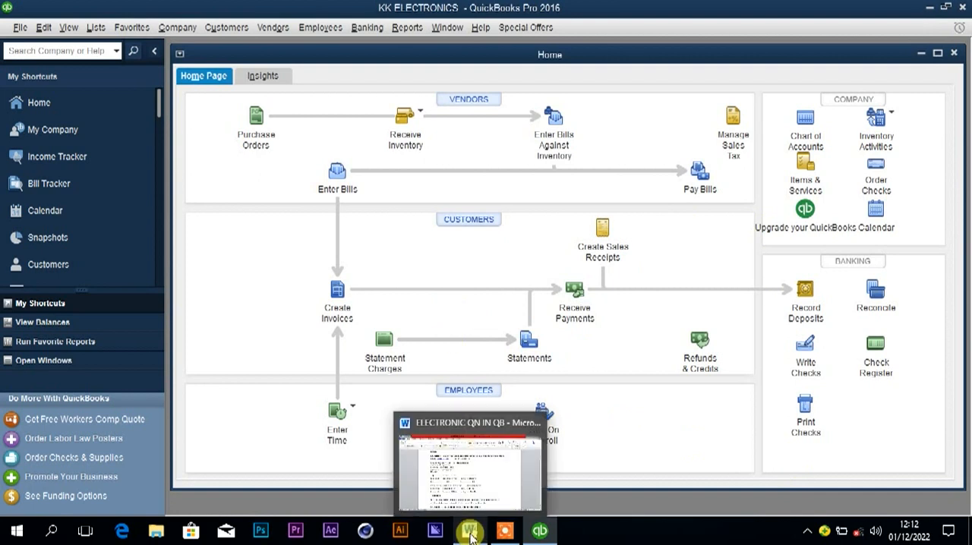
{"action": "left_click", "coordinate": [470, 536]}
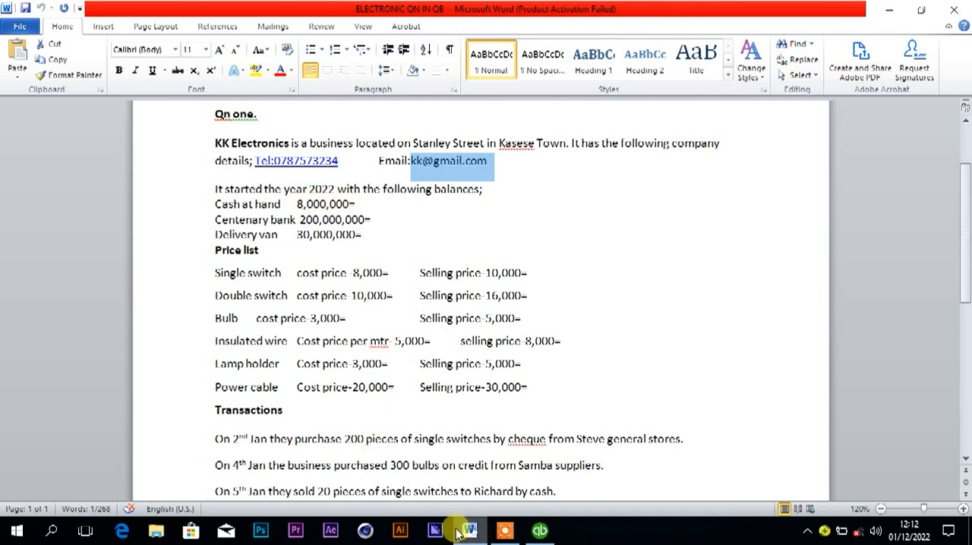
{"action": "left_click", "coordinate": [537, 529]}
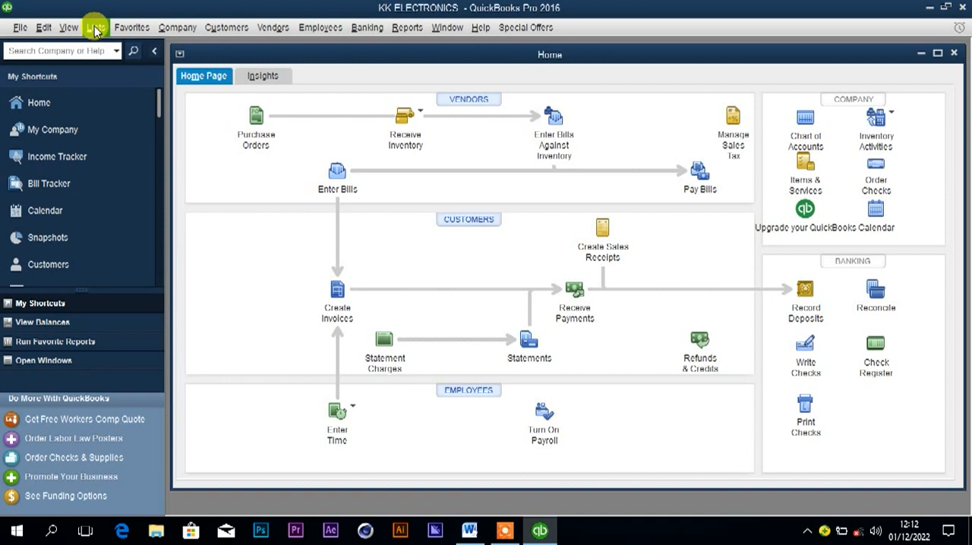
Start a new account of type Bank in the Chart of Accounts and name it Cash at hand.
{"action": "left_click", "coordinate": [95, 28]}
{"action": "left_click", "coordinate": [98, 41]}
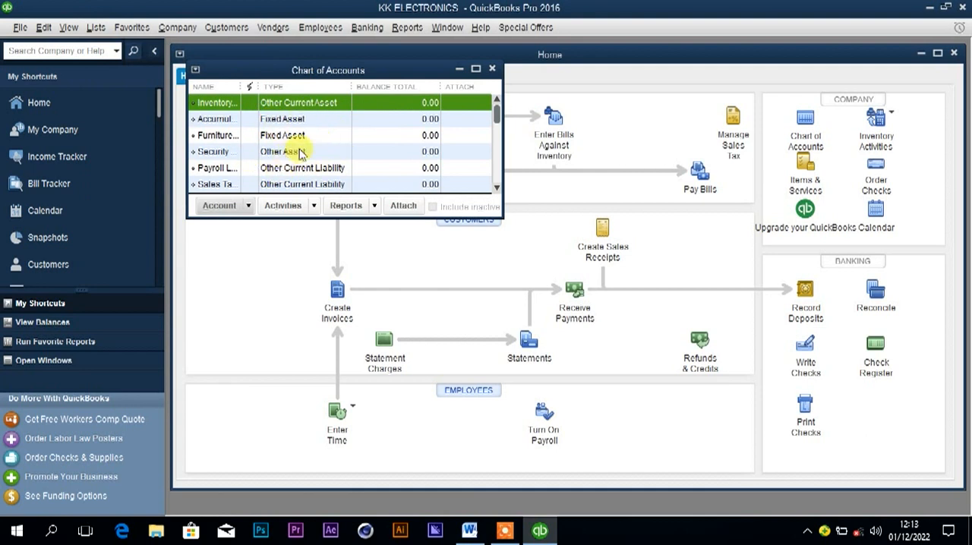
{"action": "left_click", "coordinate": [219, 206]}
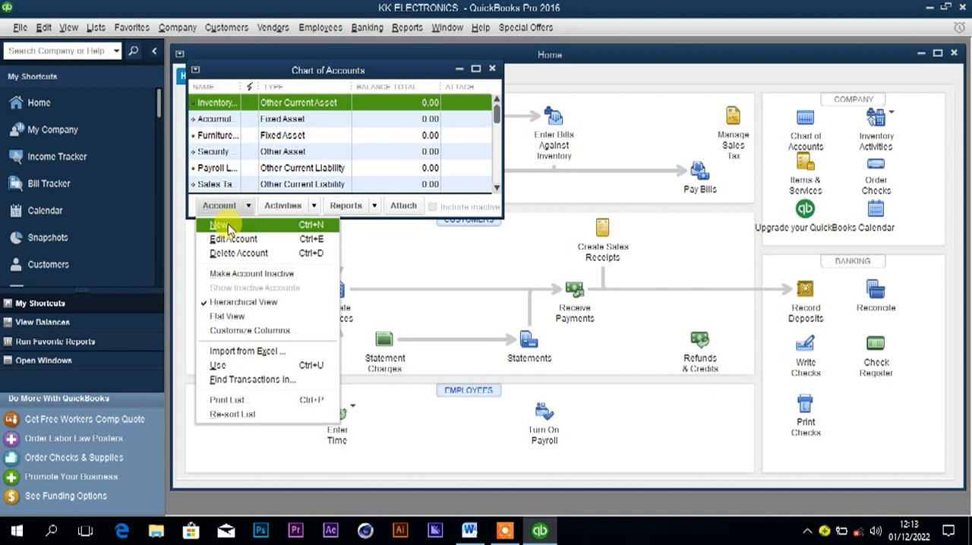
{"action": "left_click", "coordinate": [220, 218]}
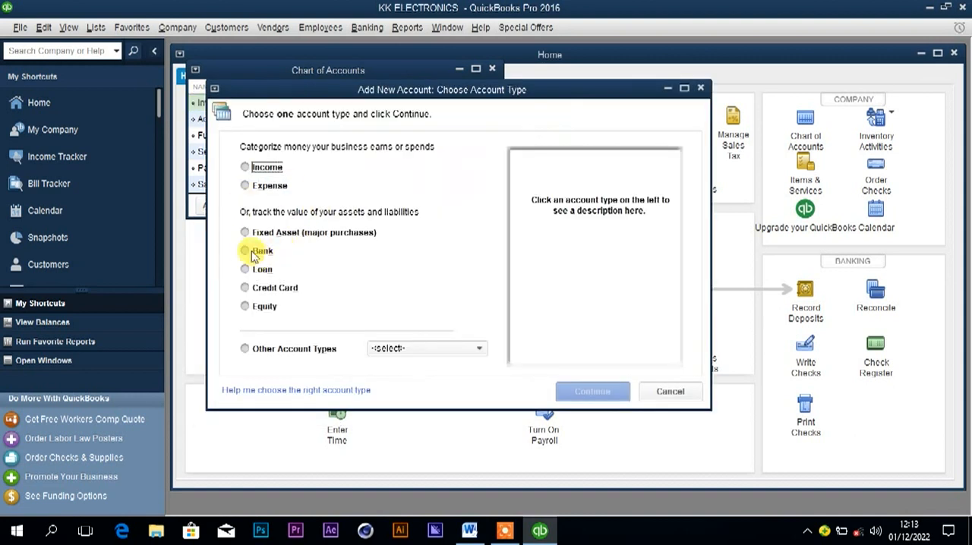
{"action": "left_click", "coordinate": [247, 254]}
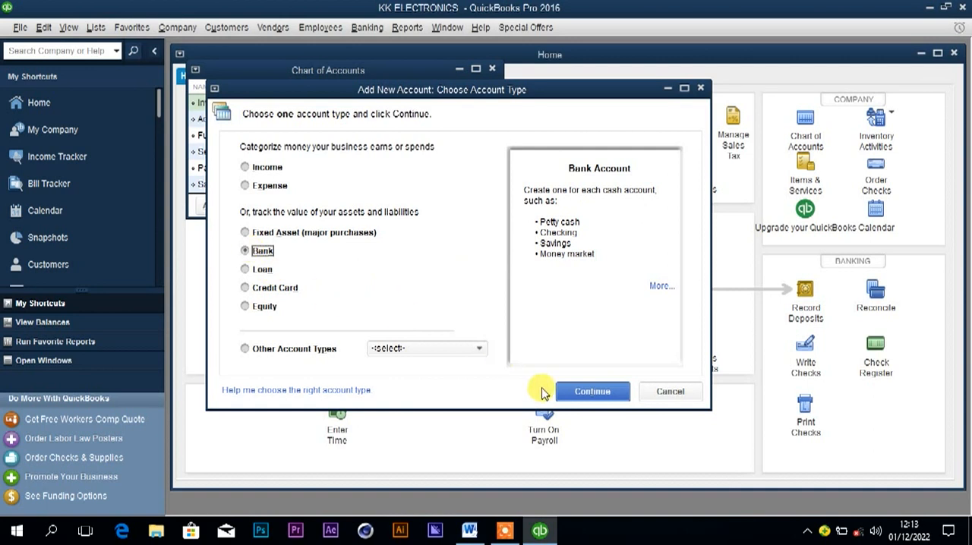
{"action": "left_click", "coordinate": [581, 393]}
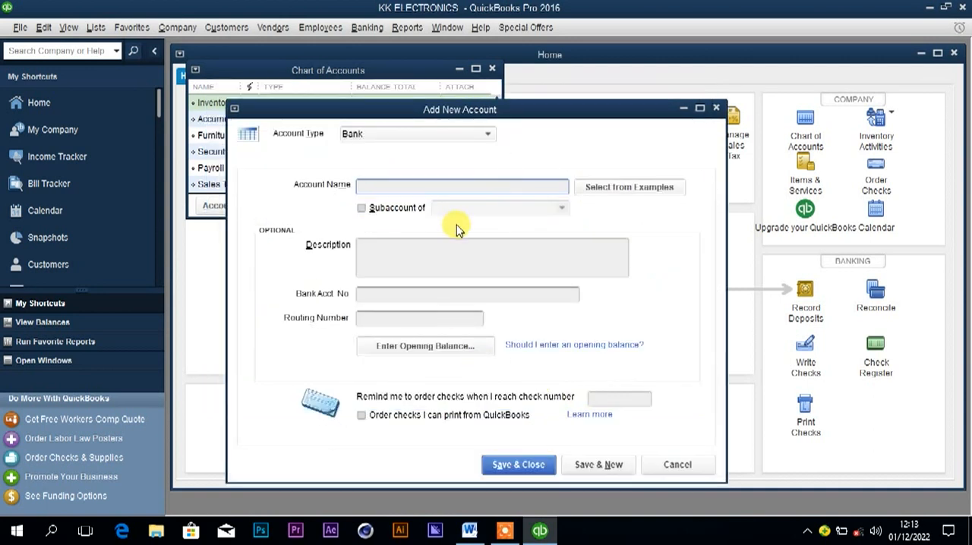
{"action": "type", "text": "Cash at"}
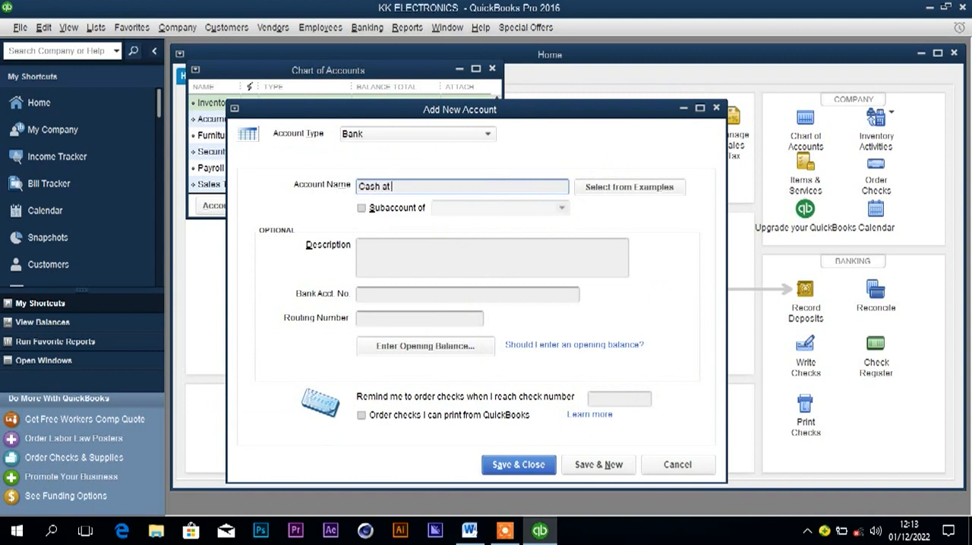
{"action": "type", "text": " hand"}
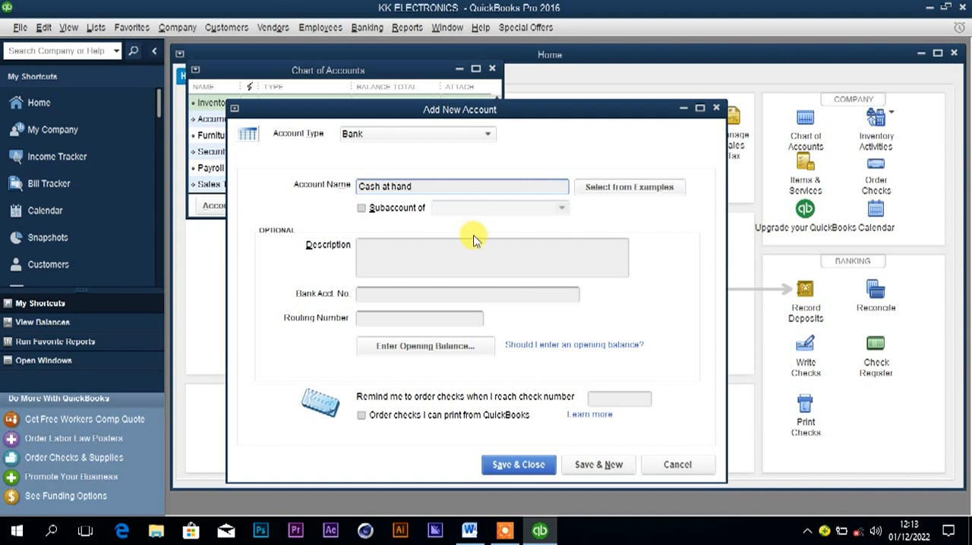
Enter 8,000,000 as the statement ending balance in the Cash at hand account's opening balance.
{"action": "left_click", "coordinate": [432, 347]}
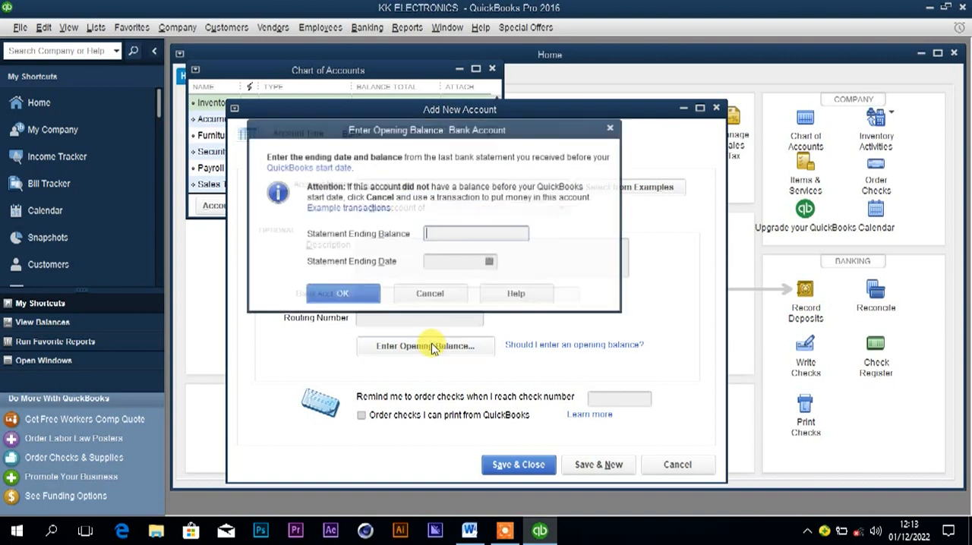
{"action": "left_click", "coordinate": [442, 234]}
{"action": "type", "text": "8-"}
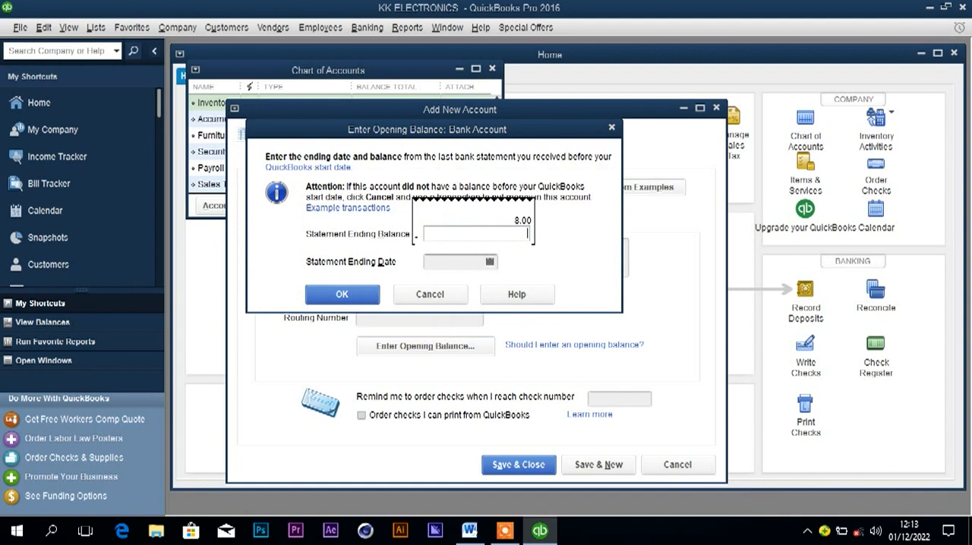
{"action": "key", "text": "BackSpace"}
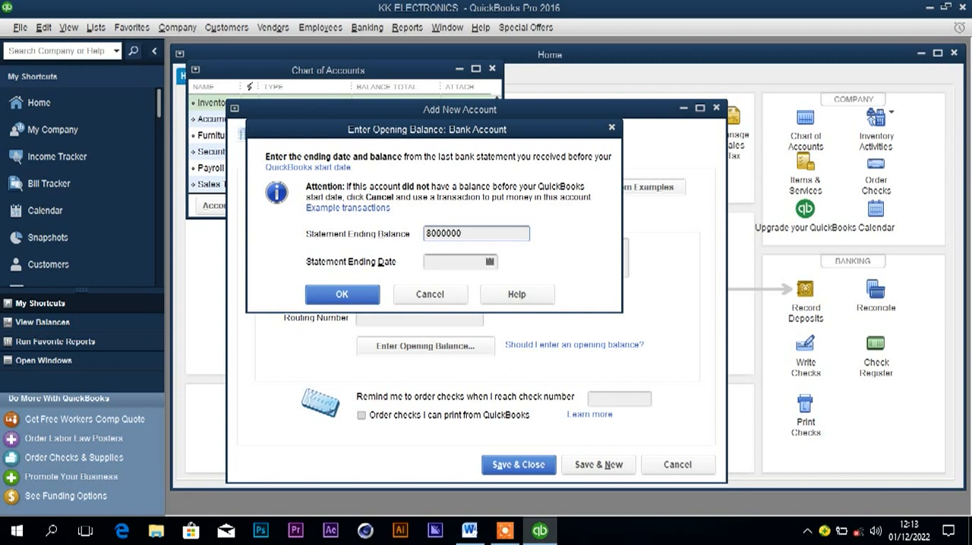
Set the statement ending date to 01/01/2022 and confirm the opening balance.
{"action": "left_click", "coordinate": [446, 263]}
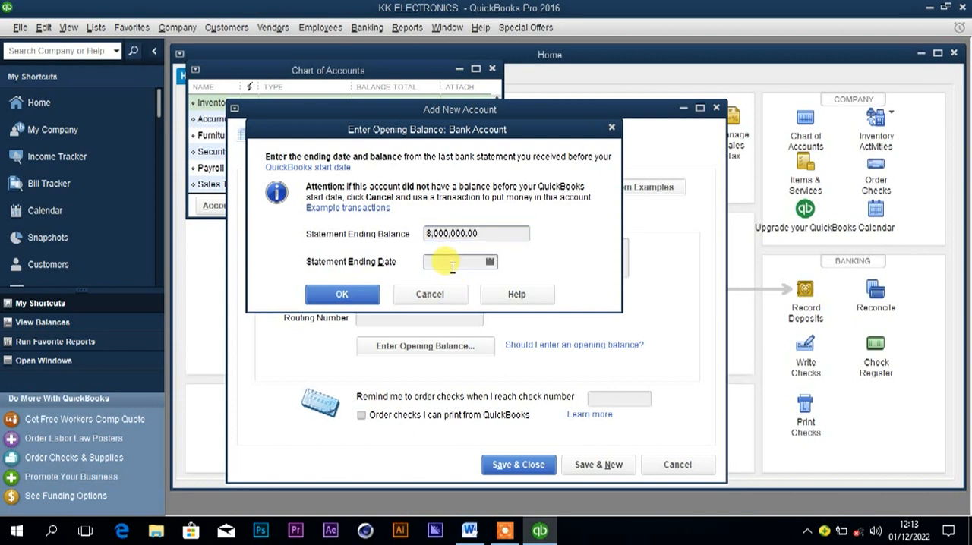
{"action": "left_click", "coordinate": [490, 263]}
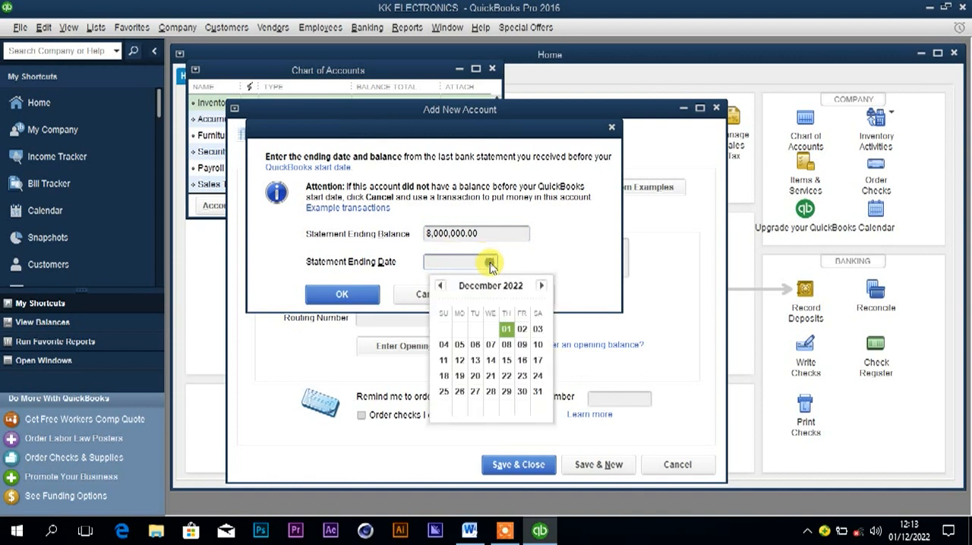
{"action": "left_click", "coordinate": [440, 286]}
{"action": "left_click", "coordinate": [441, 286]}
{"action": "left_click", "coordinate": [441, 286]}
{"action": "left_click", "coordinate": [441, 286]}
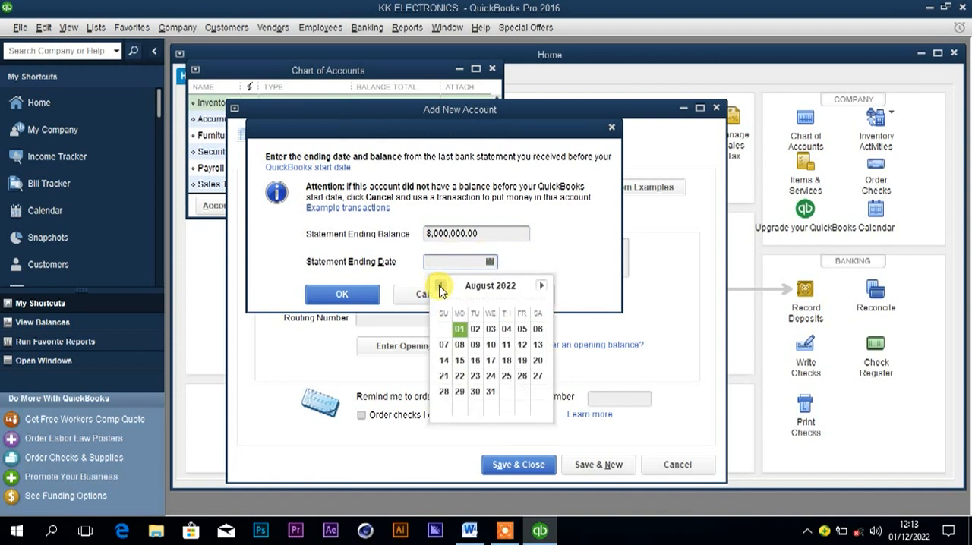
{"action": "left_click", "coordinate": [440, 286]}
{"action": "left_click", "coordinate": [441, 287]}
{"action": "left_click", "coordinate": [440, 286]}
{"action": "left_click", "coordinate": [440, 286]}
{"action": "left_click", "coordinate": [440, 286]}
{"action": "left_click", "coordinate": [440, 287]}
{"action": "left_click", "coordinate": [441, 286]}
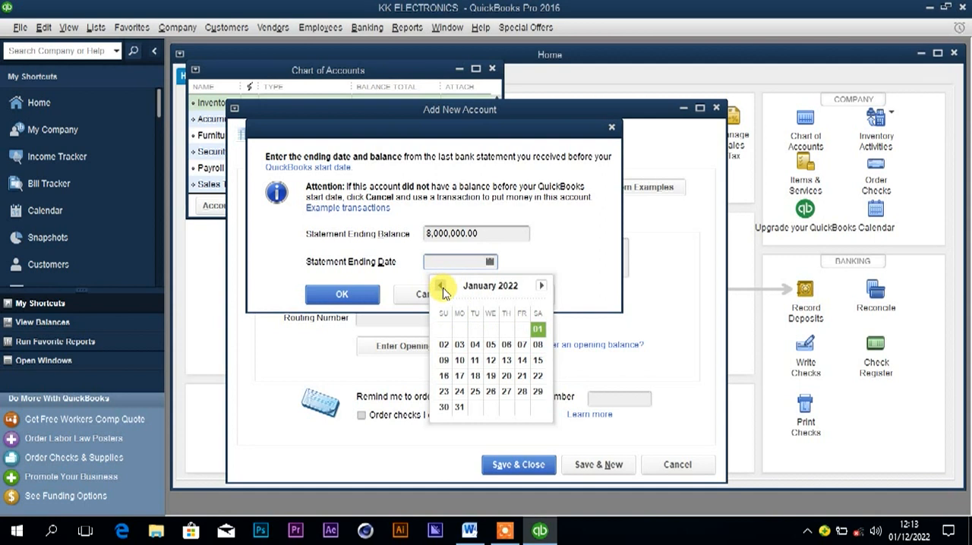
{"action": "left_click", "coordinate": [538, 331]}
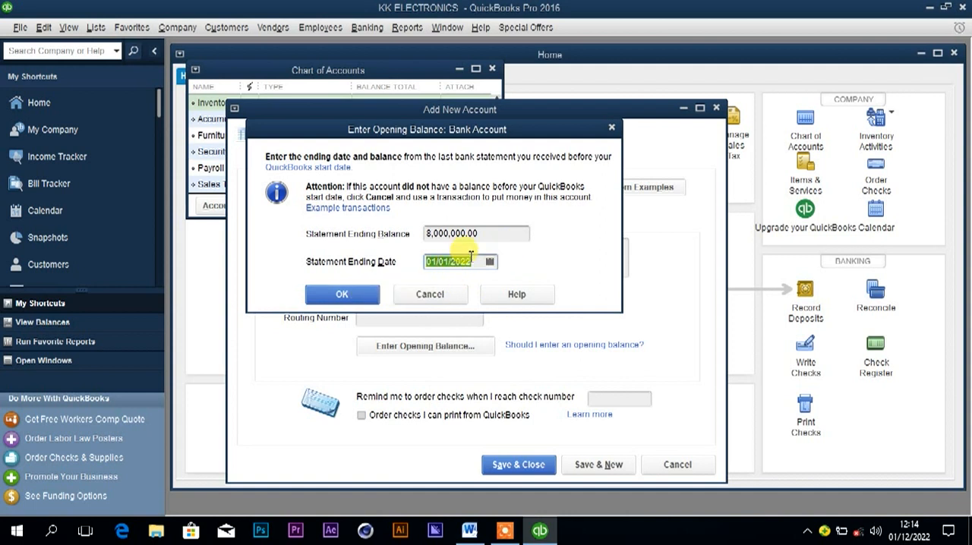
{"action": "left_click", "coordinate": [343, 296]}
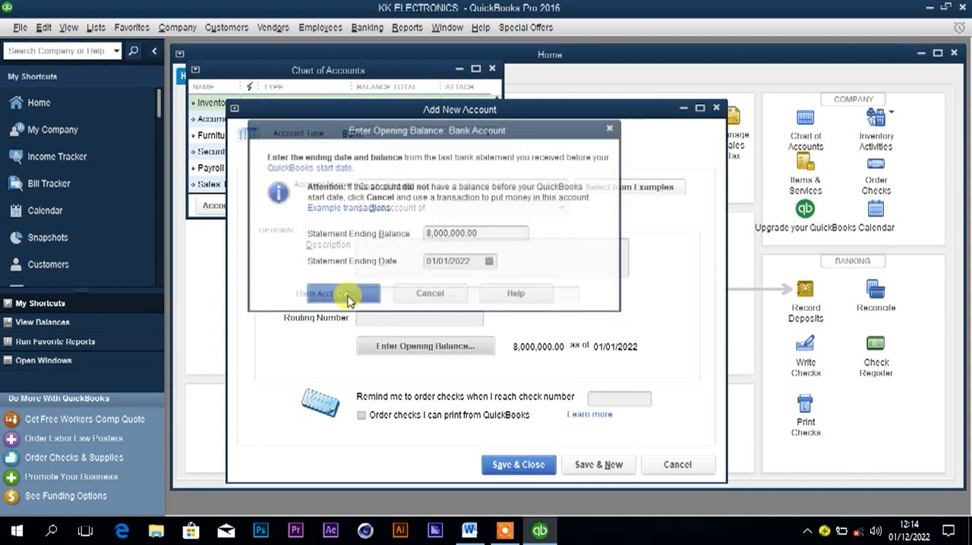
Save and close the Cash at hand account, accepting the past-dated transaction and declining the bank feed setup.
{"action": "left_click", "coordinate": [531, 459]}
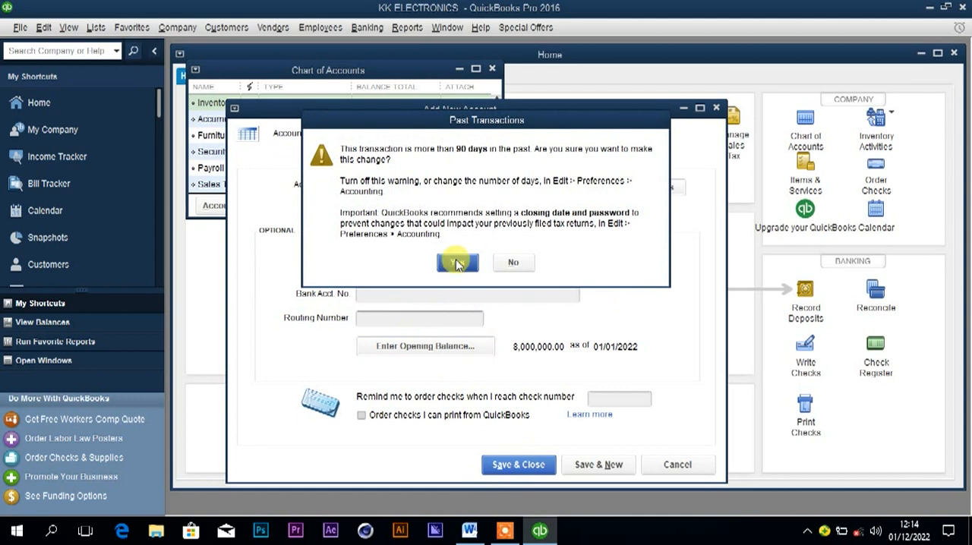
{"action": "left_click", "coordinate": [459, 262]}
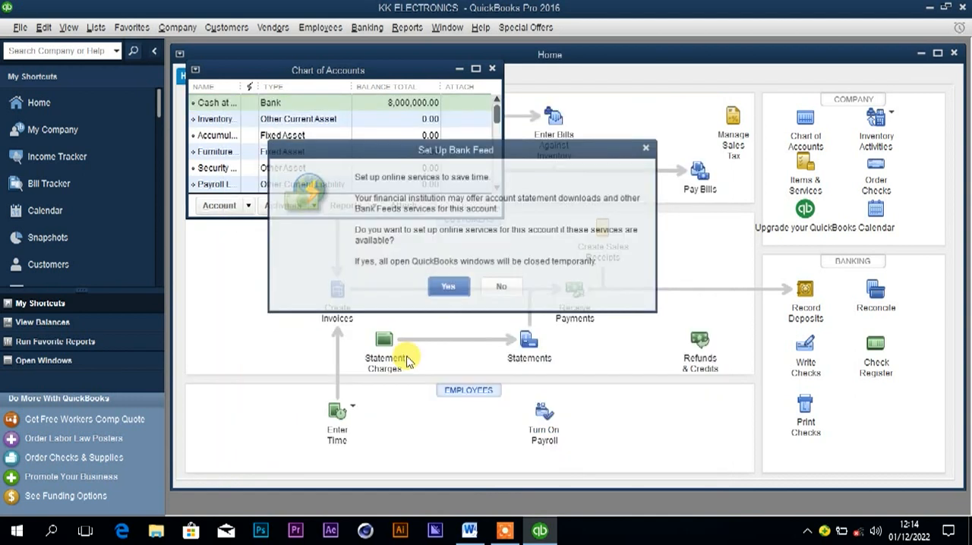
{"action": "left_click", "coordinate": [504, 288]}
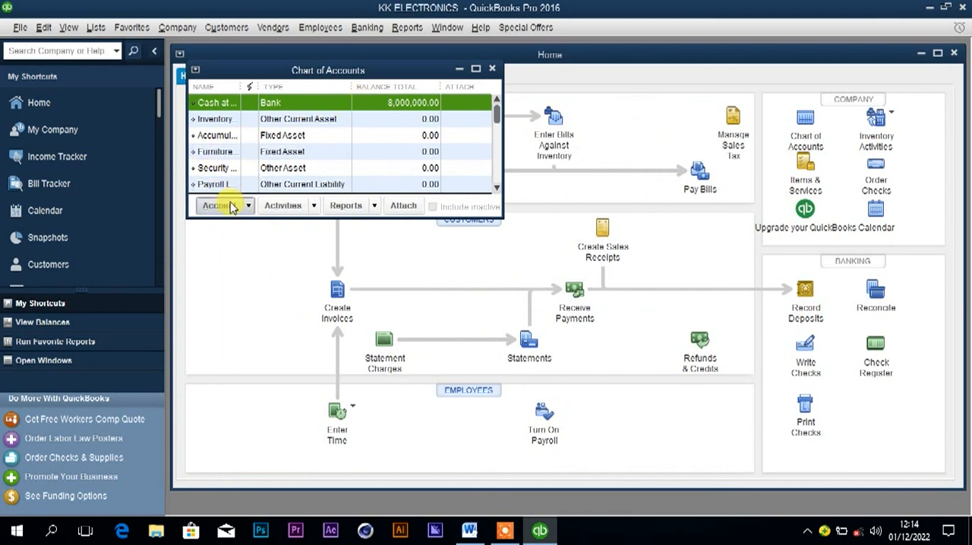
Select the account name Centenary bank in the Word question document and return to QuickBooks.
{"action": "left_click", "coordinate": [470, 530]}
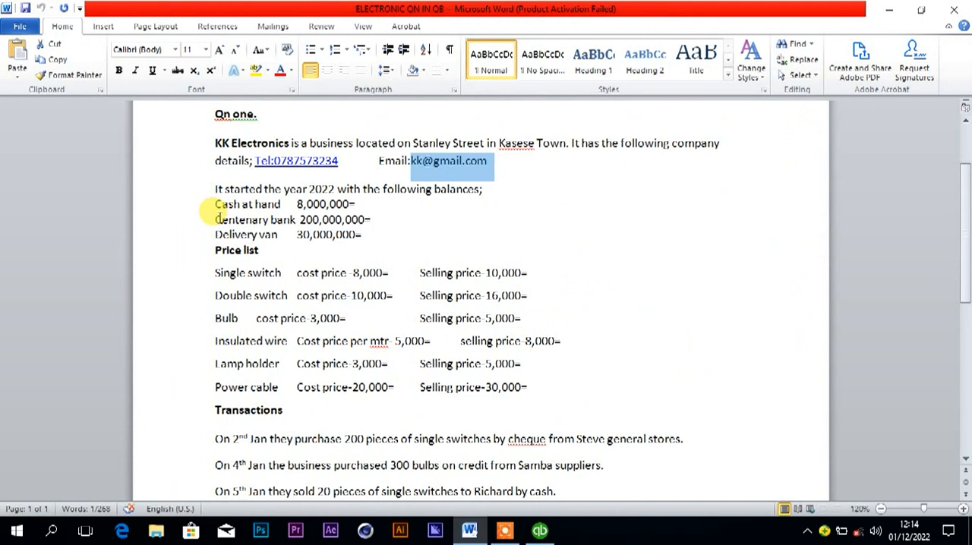
{"action": "left_click", "coordinate": [294, 219]}
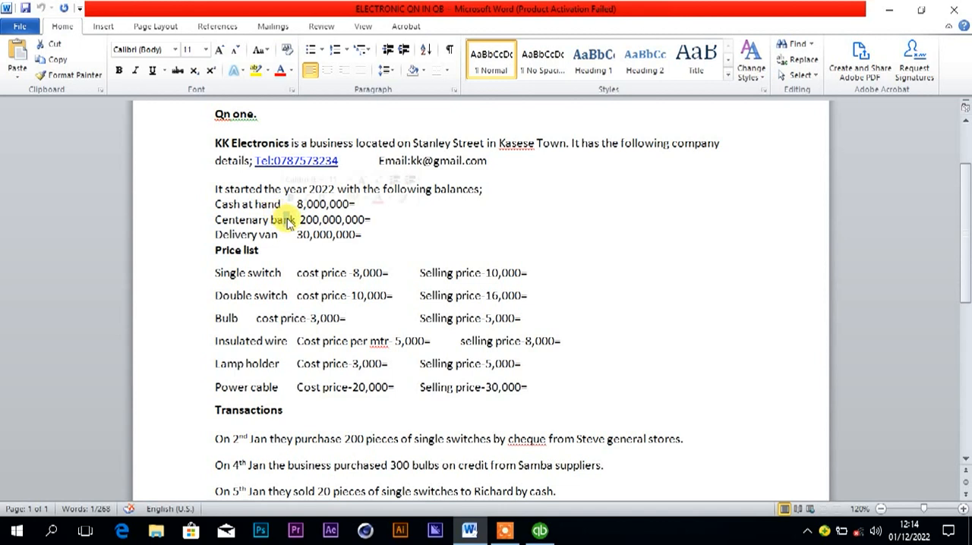
{"action": "left_click_drag", "start_coordinate": [295, 220], "coordinate": [219, 218]}
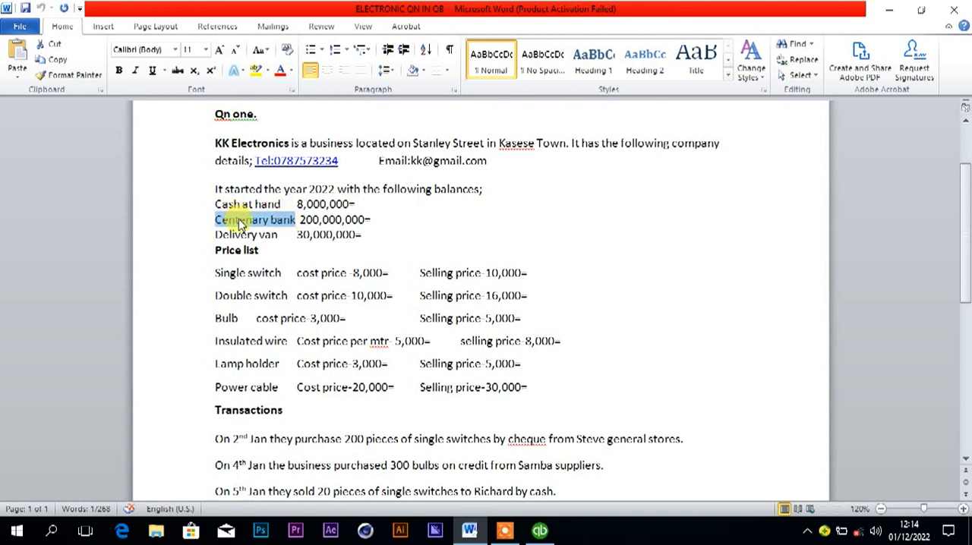
{"action": "mouse_move", "coordinate": [475, 536]}
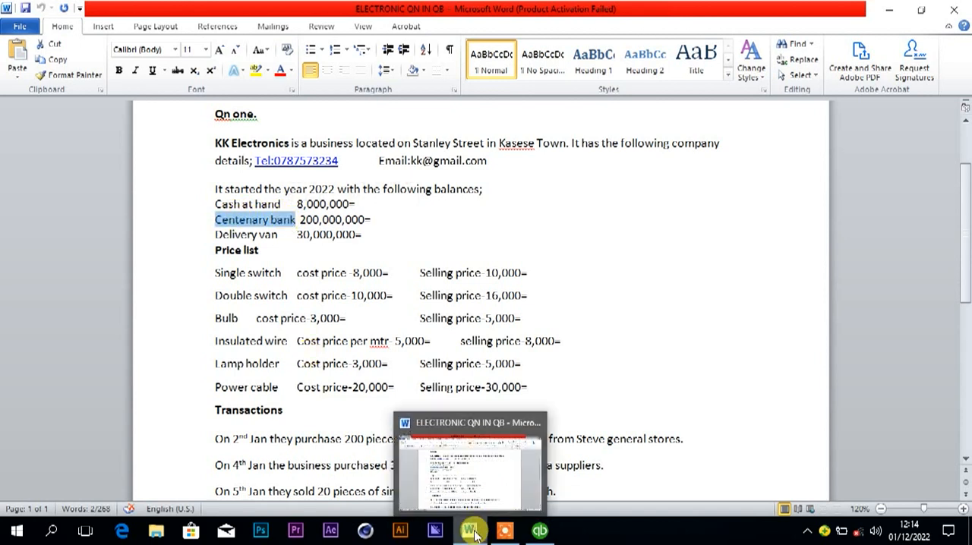
{"action": "left_click", "coordinate": [539, 530]}
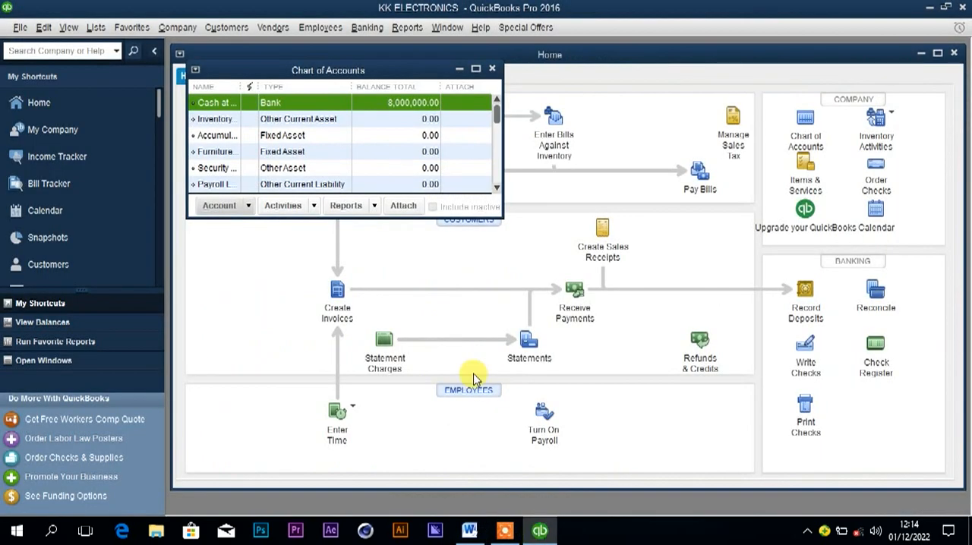
Add a new Bank account named Centenary bank to the chart of accounts.
{"action": "left_click", "coordinate": [219, 206]}
{"action": "left_click", "coordinate": [227, 226]}
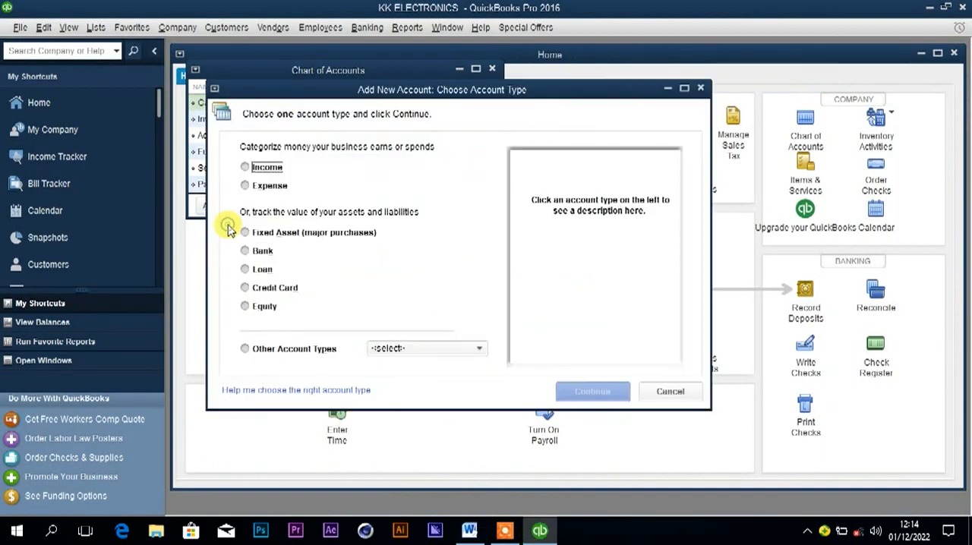
{"action": "left_click", "coordinate": [254, 251]}
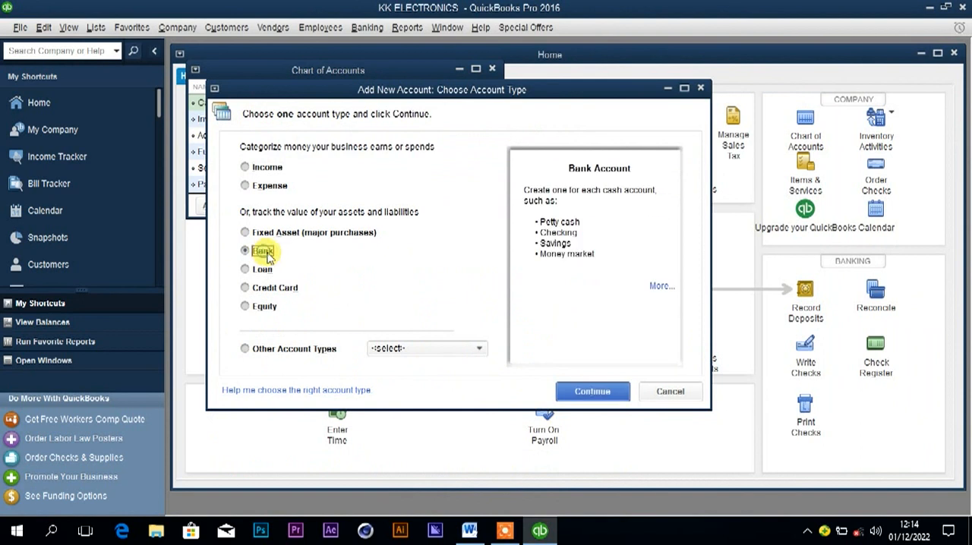
{"action": "left_click", "coordinate": [575, 398]}
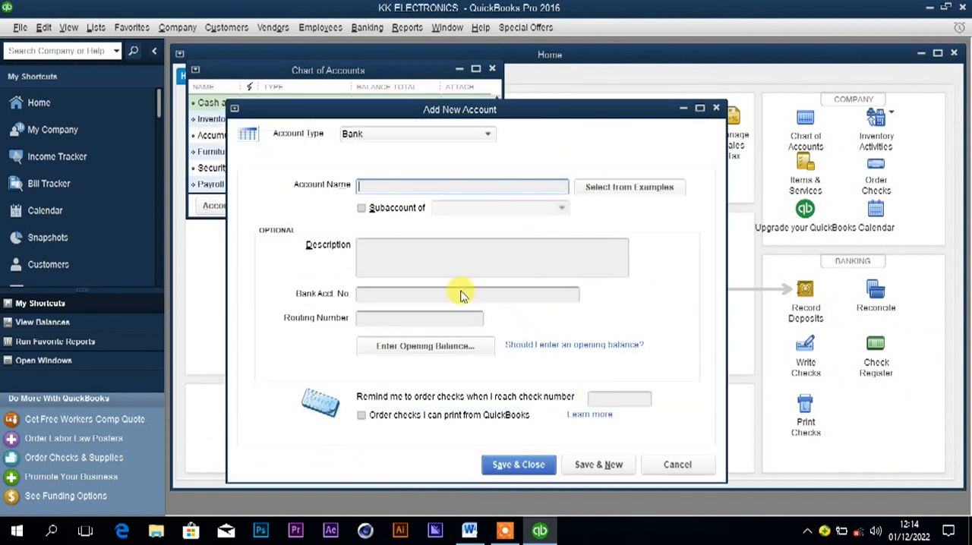
{"action": "type", "text": "Centenary bank"}
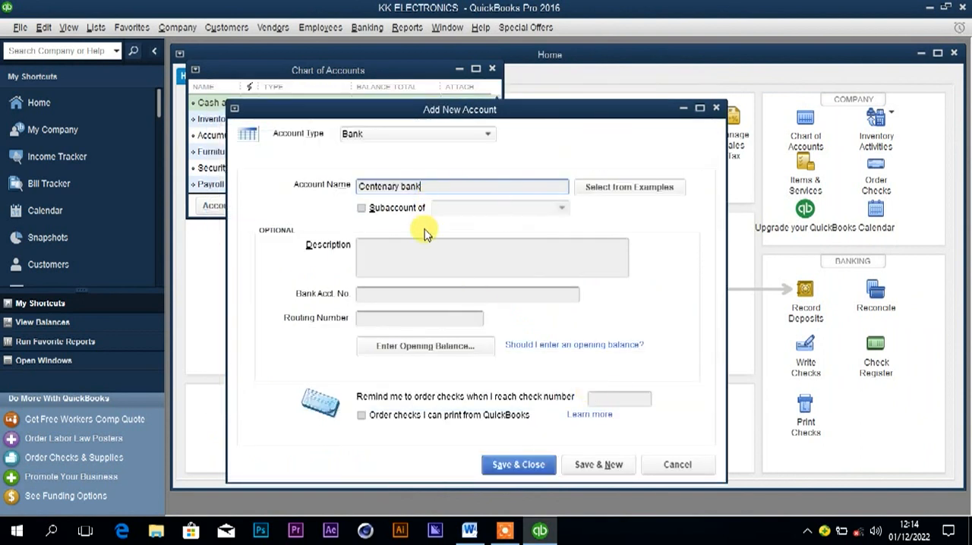
Give Centenary bank a statement ending balance of 200,000,000 dated 1/1/2022, checking the amount in the Word question document, and confirm it.
{"action": "left_click", "coordinate": [389, 350]}
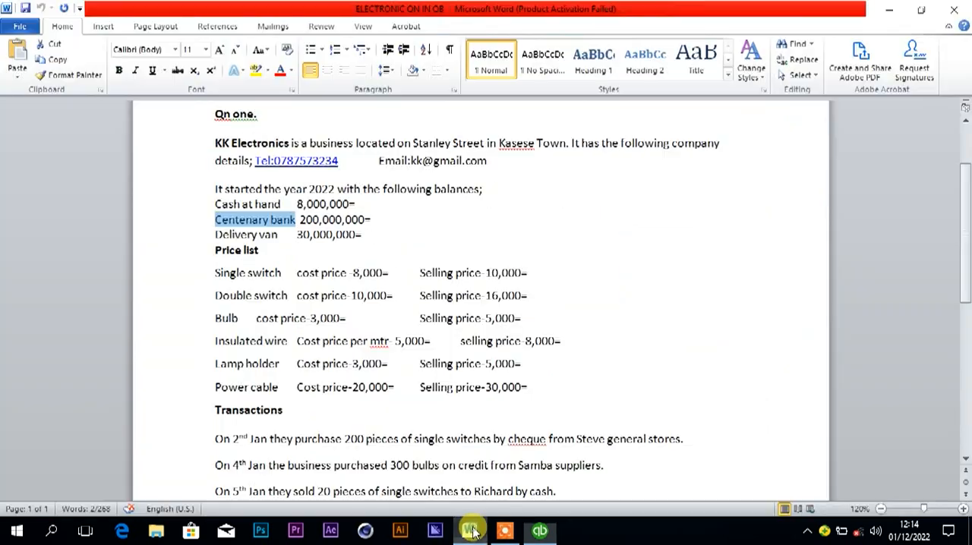
{"action": "left_click", "coordinate": [469, 530]}
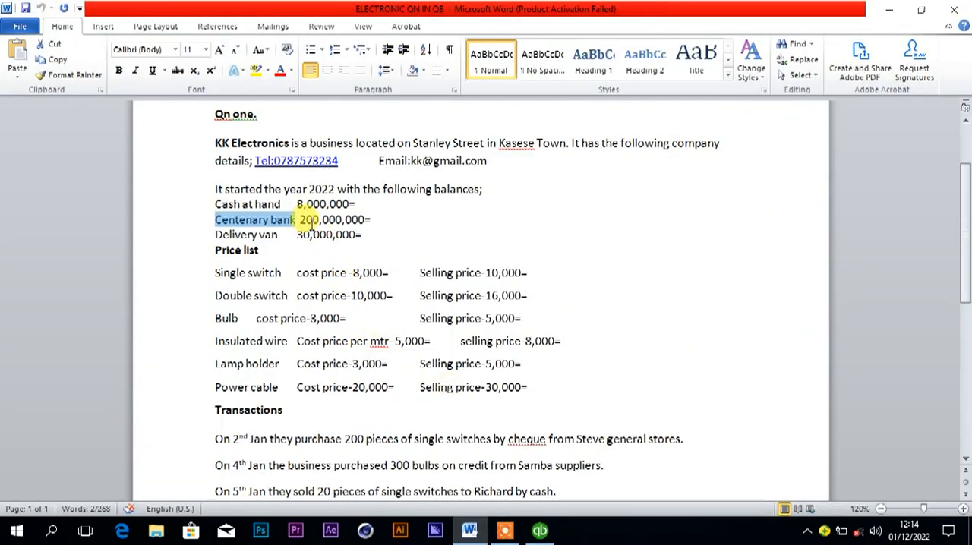
{"action": "left_click", "coordinate": [470, 530]}
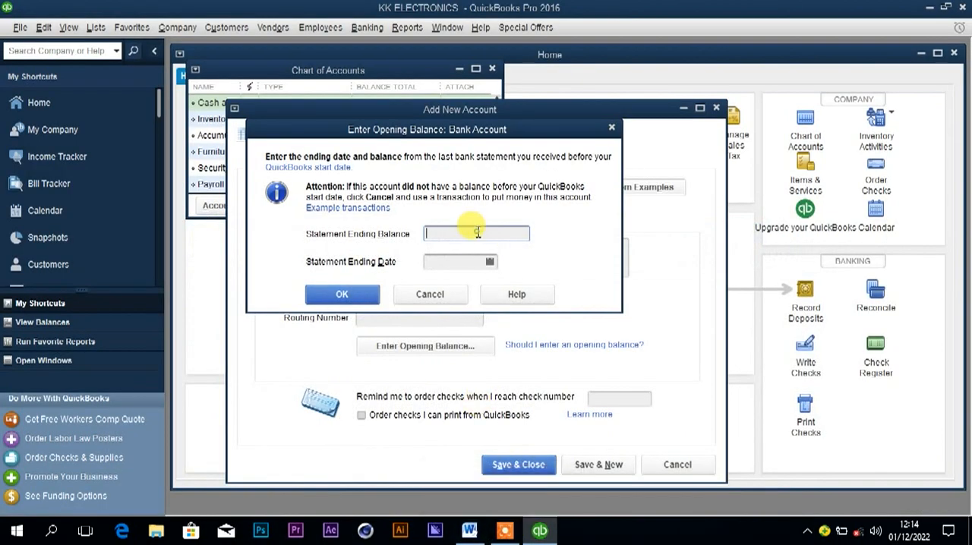
{"action": "type", "text": "2"}
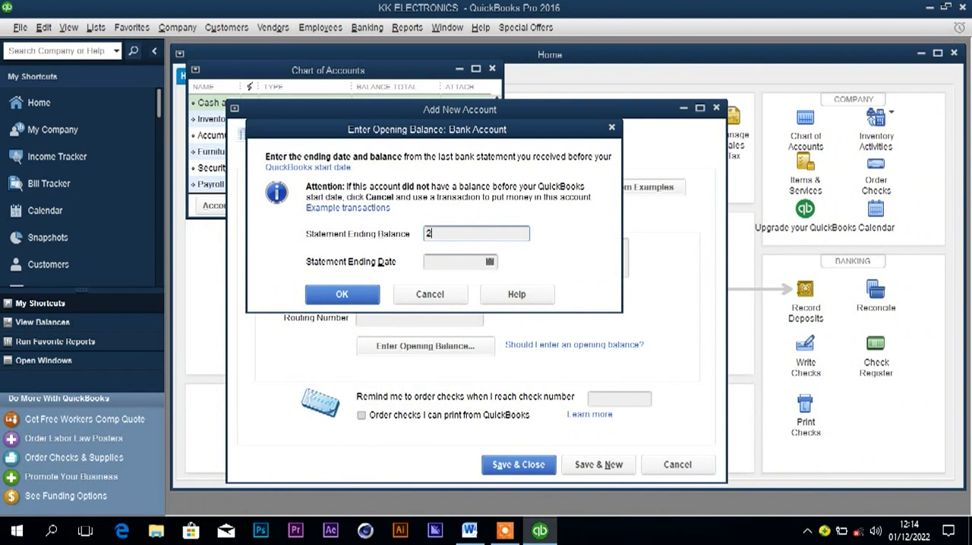
{"action": "type", "text": "00000000"}
{"action": "left_click", "coordinate": [475, 262]}
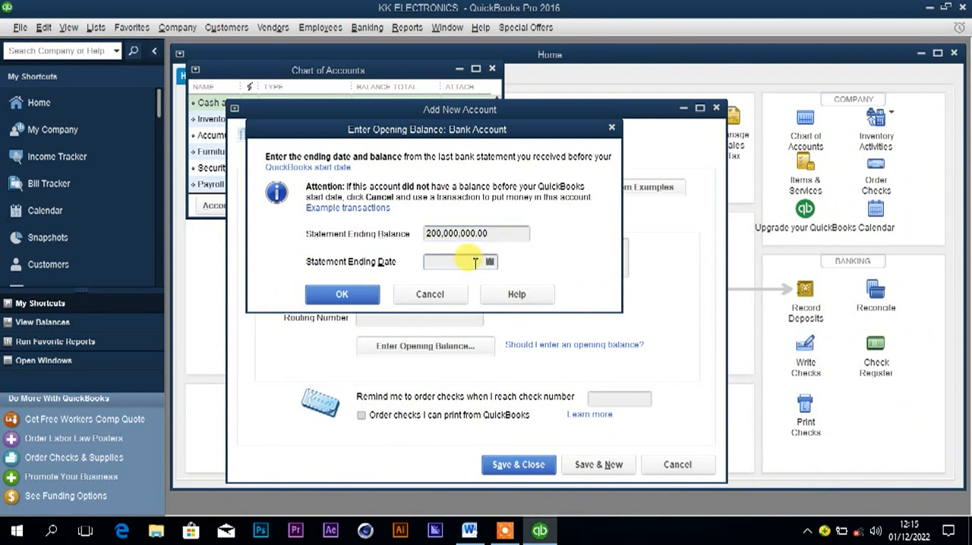
{"action": "type", "text": "1/1/2022"}
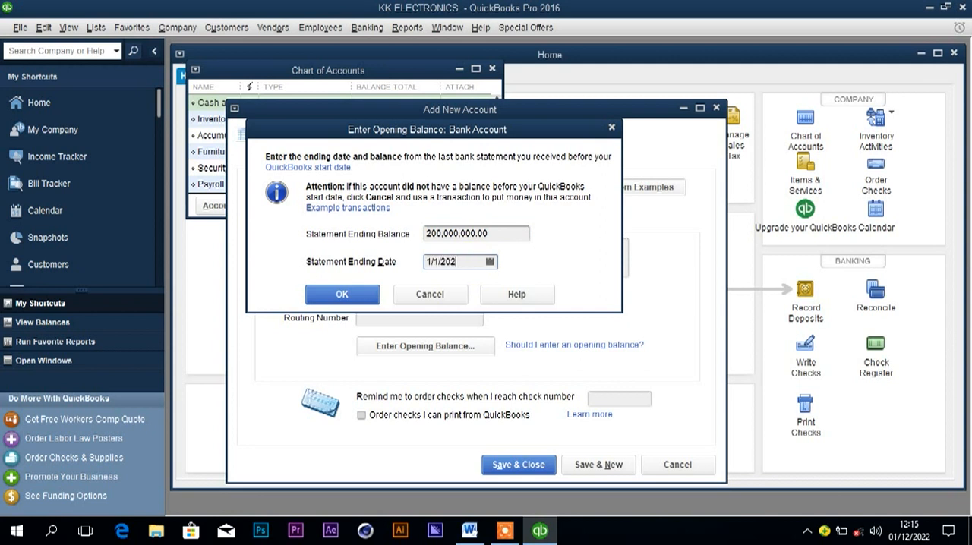
{"action": "left_click", "coordinate": [368, 295]}
Save and close the Centenary bank account, accepting the past-dated transaction and declining the bank feed setup.
{"action": "left_click", "coordinate": [501, 464]}
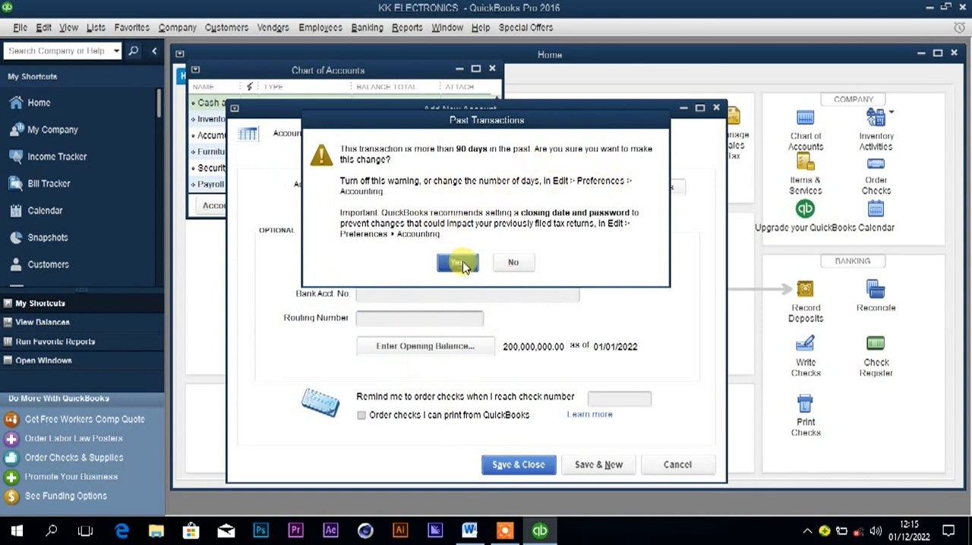
{"action": "left_click", "coordinate": [460, 264]}
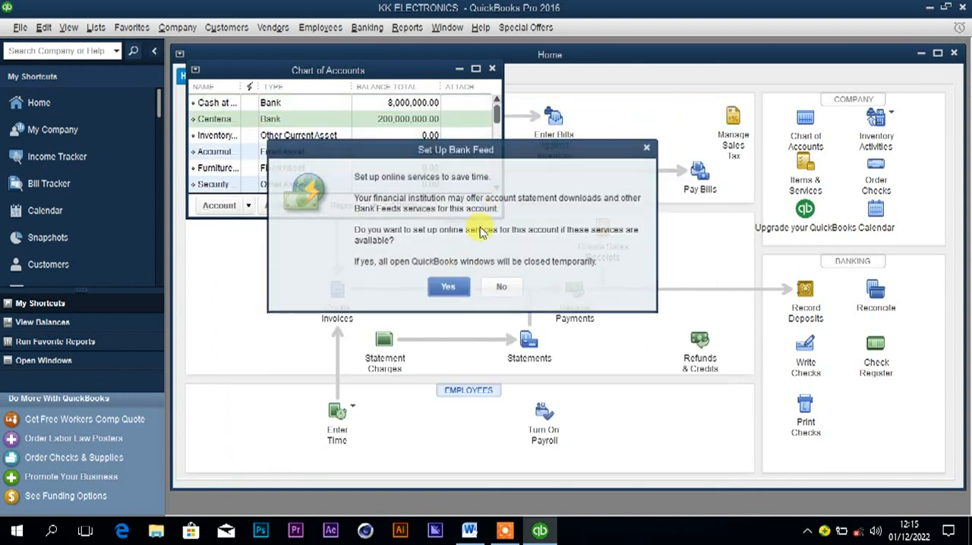
{"action": "left_click", "coordinate": [506, 289]}
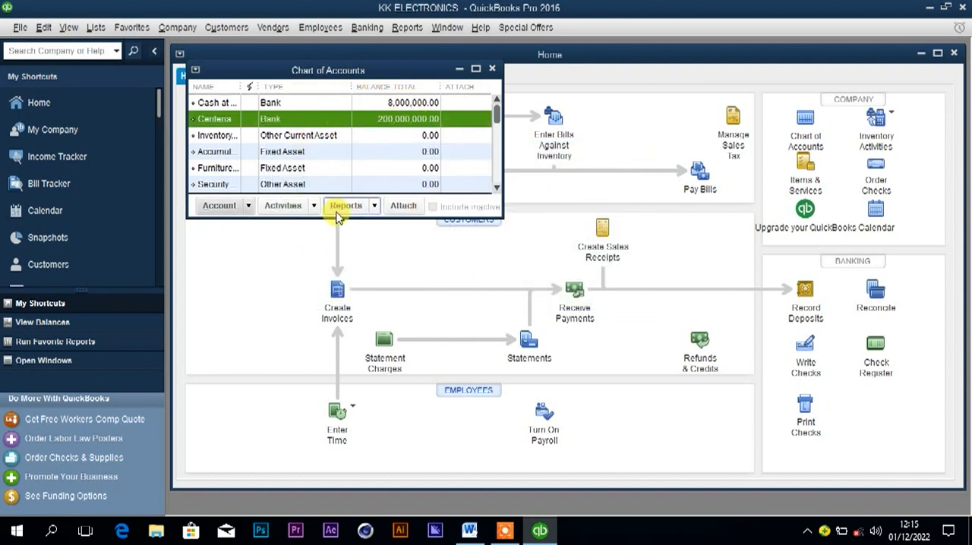
Check the next account in the Word question document, and in QuickBooks add a Fixed Asset account named Delivery van.
{"action": "left_click", "coordinate": [469, 534]}
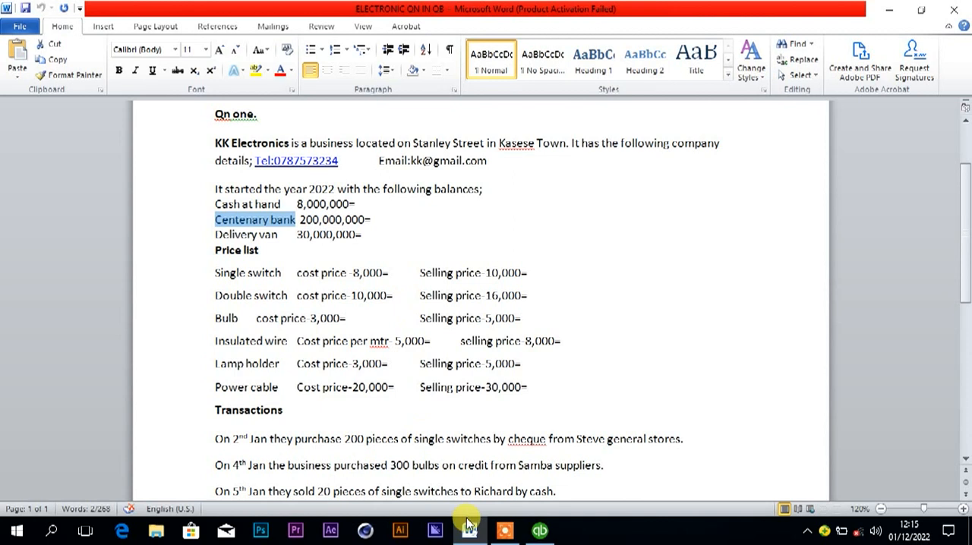
{"action": "mouse_move", "coordinate": [540, 532]}
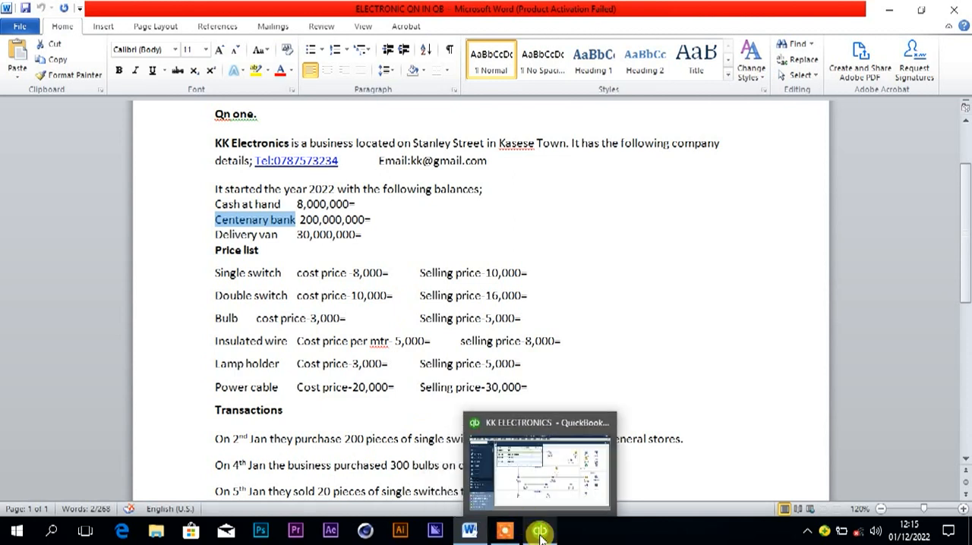
{"action": "left_click", "coordinate": [540, 533]}
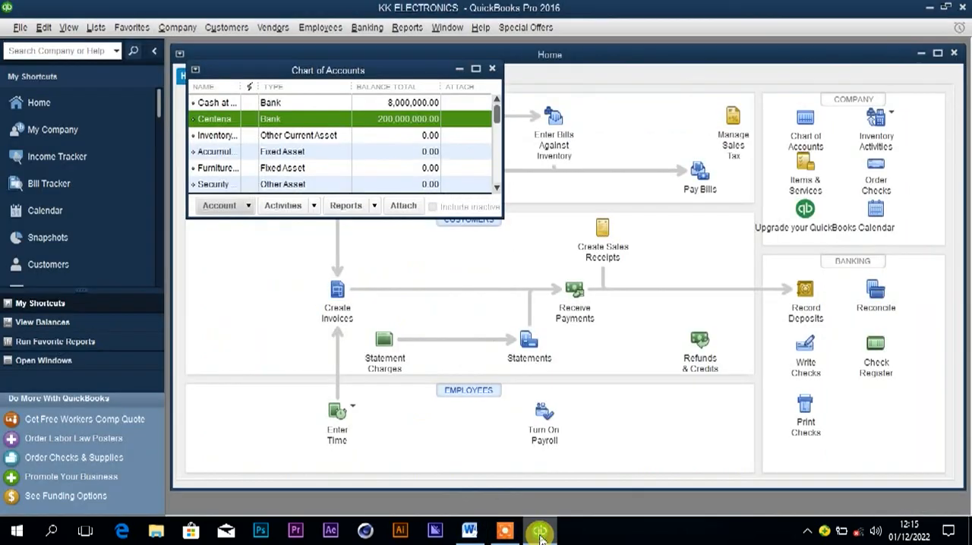
{"action": "left_click", "coordinate": [220, 206]}
{"action": "left_click", "coordinate": [221, 220]}
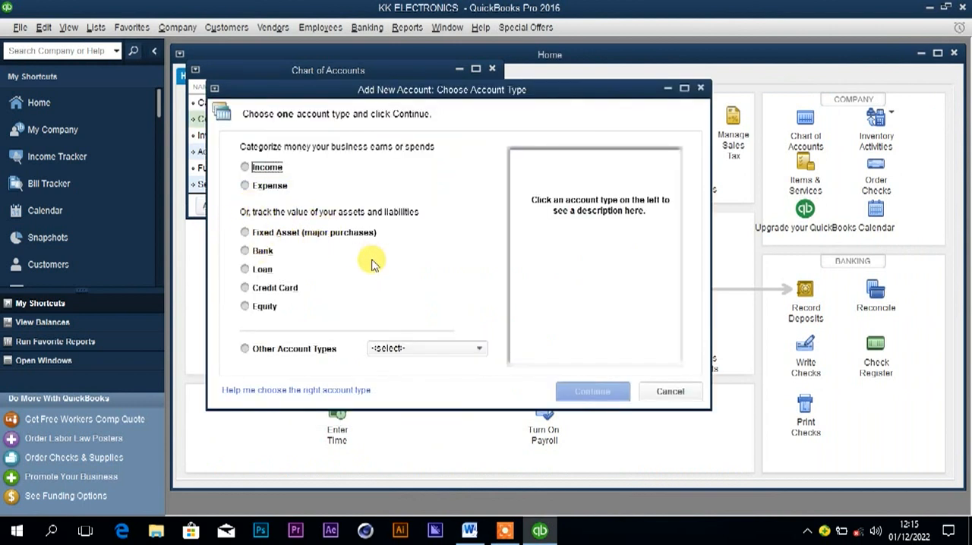
{"action": "left_click", "coordinate": [245, 232]}
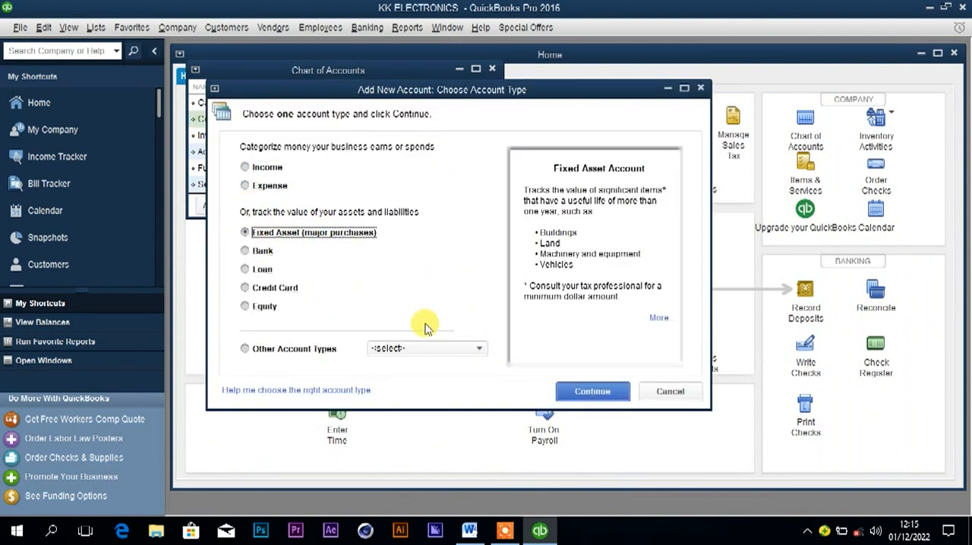
{"action": "left_click", "coordinate": [568, 388]}
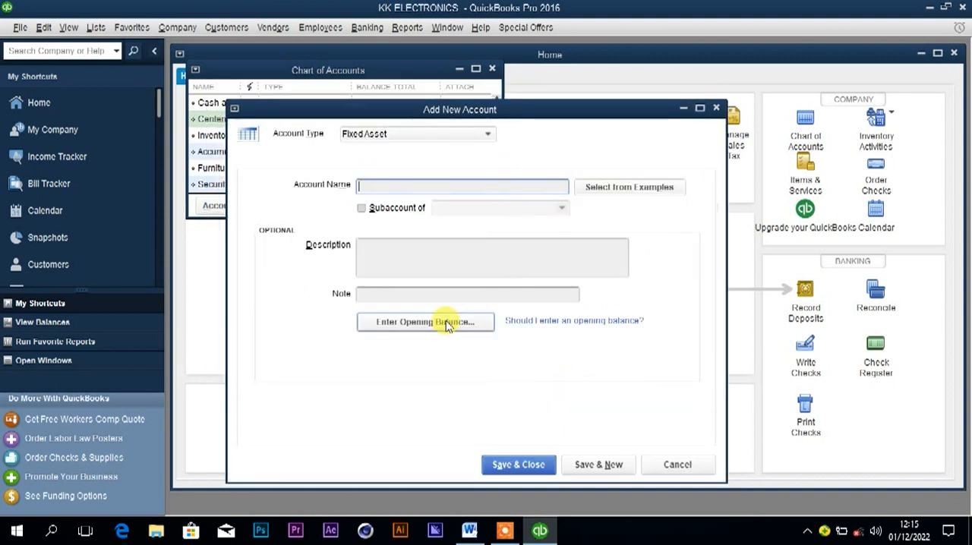
{"action": "left_click", "coordinate": [450, 186]}
{"action": "type", "text": "Delivery"}
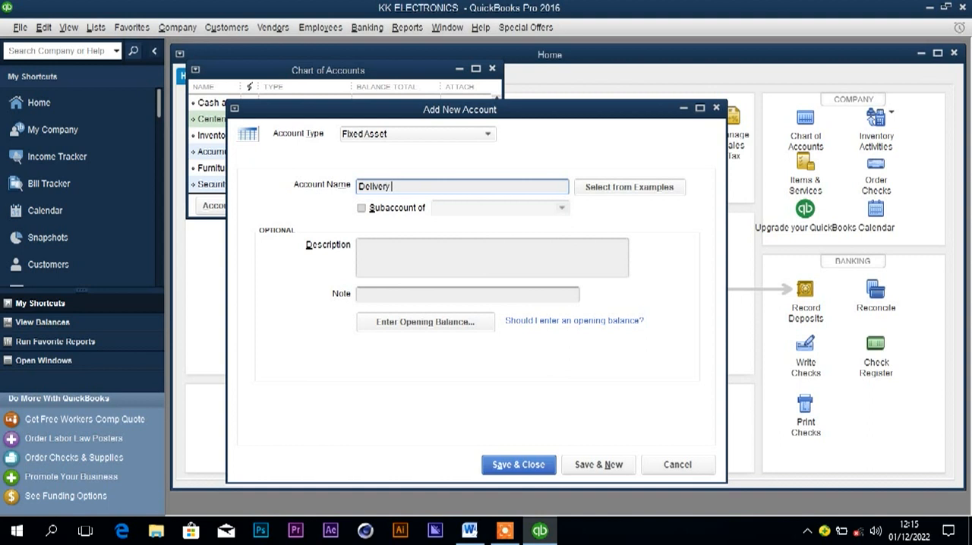
{"action": "type", "text": "van"}
Enter the Delivery van opening balance of 30,000,000 as of 1/1/2022 per the Word document, and save the account, accepting the past-dated transaction.
{"action": "left_click", "coordinate": [456, 322]}
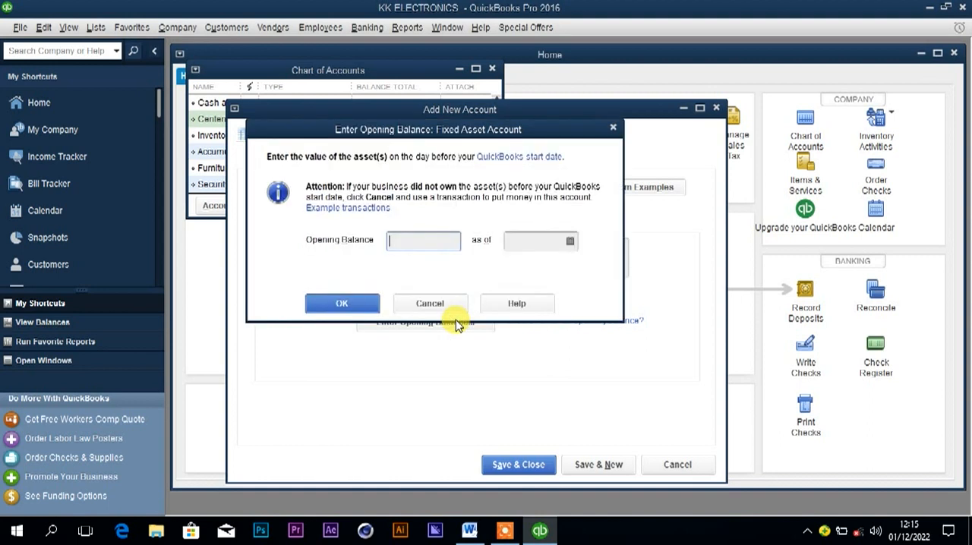
{"action": "left_click", "coordinate": [469, 531]}
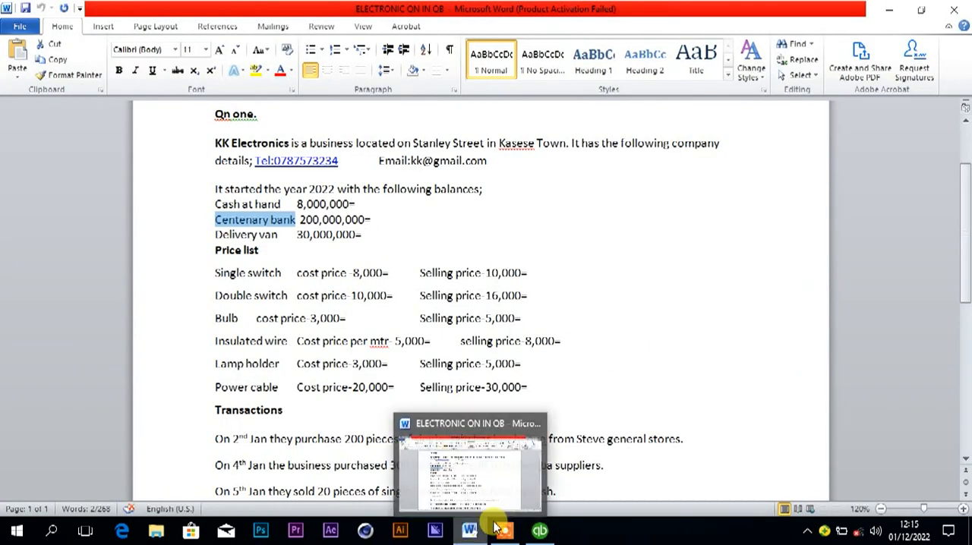
{"action": "left_click", "coordinate": [539, 531]}
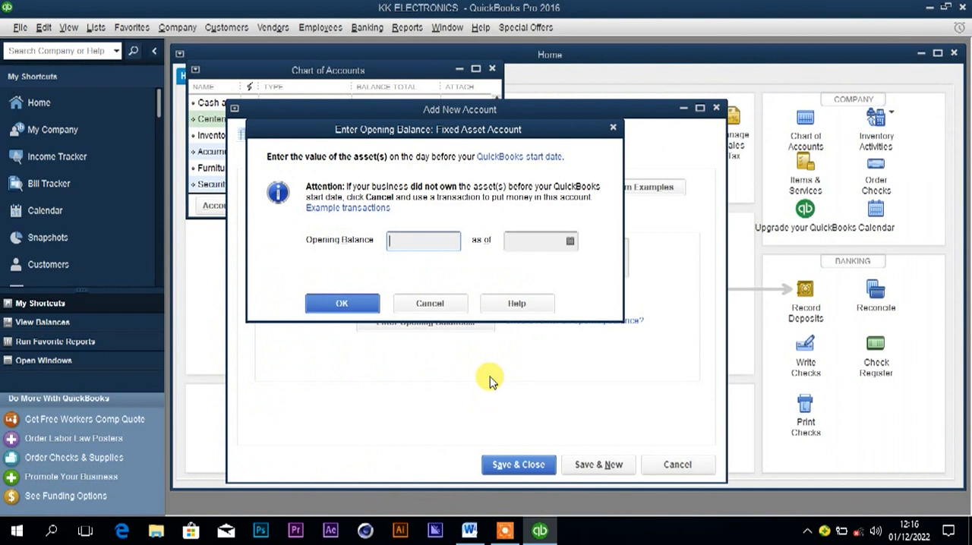
{"action": "type", "text": "30000000"}
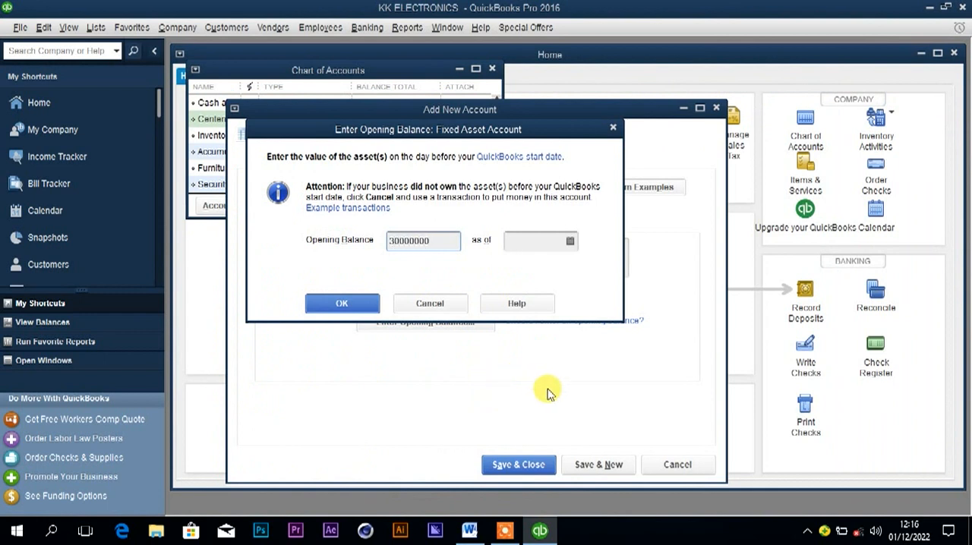
{"action": "left_click", "coordinate": [547, 245]}
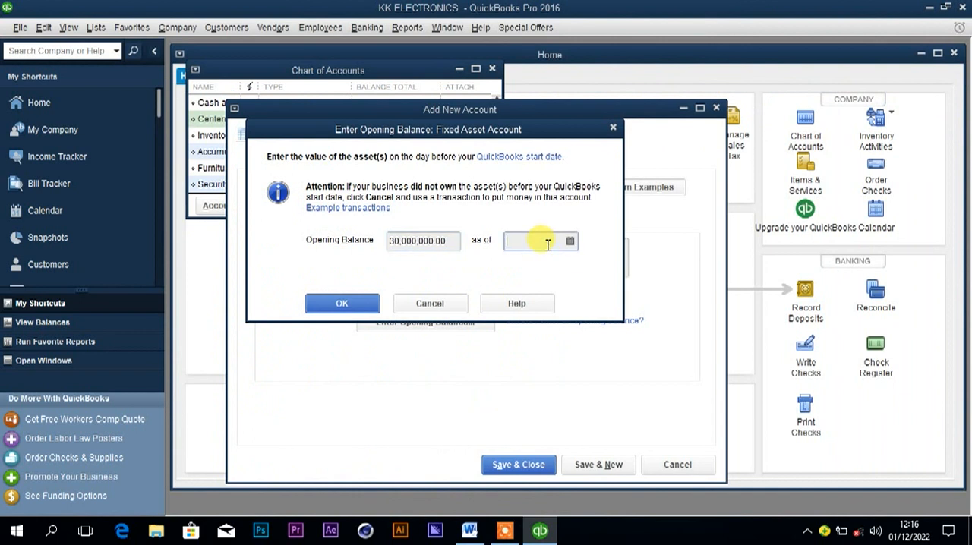
{"action": "type", "text": "1/1/2022"}
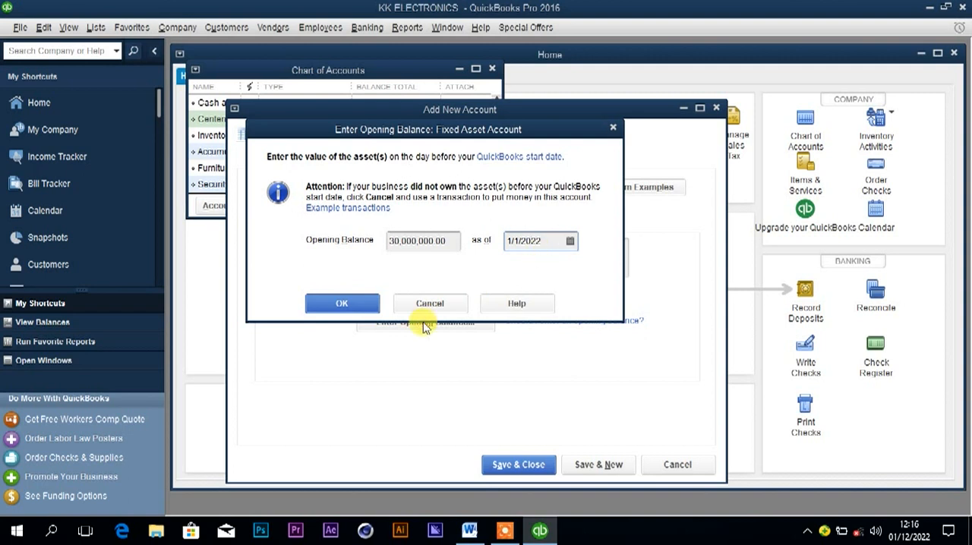
{"action": "left_click", "coordinate": [346, 303]}
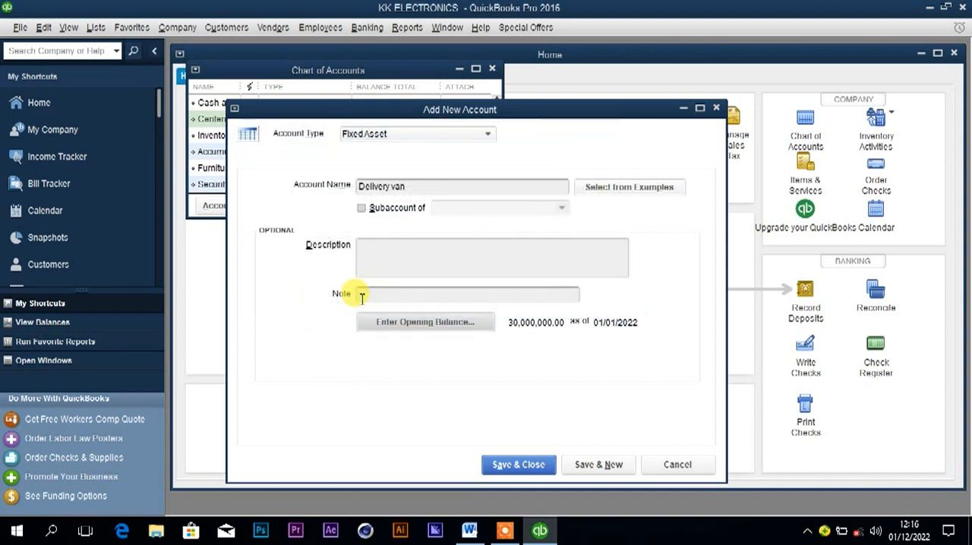
{"action": "left_click", "coordinate": [503, 466]}
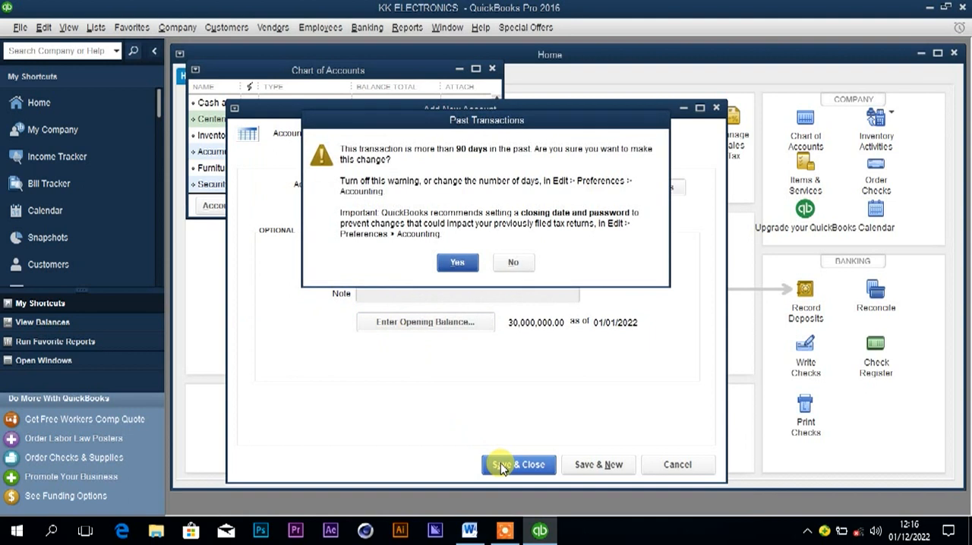
{"action": "left_click", "coordinate": [457, 262]}
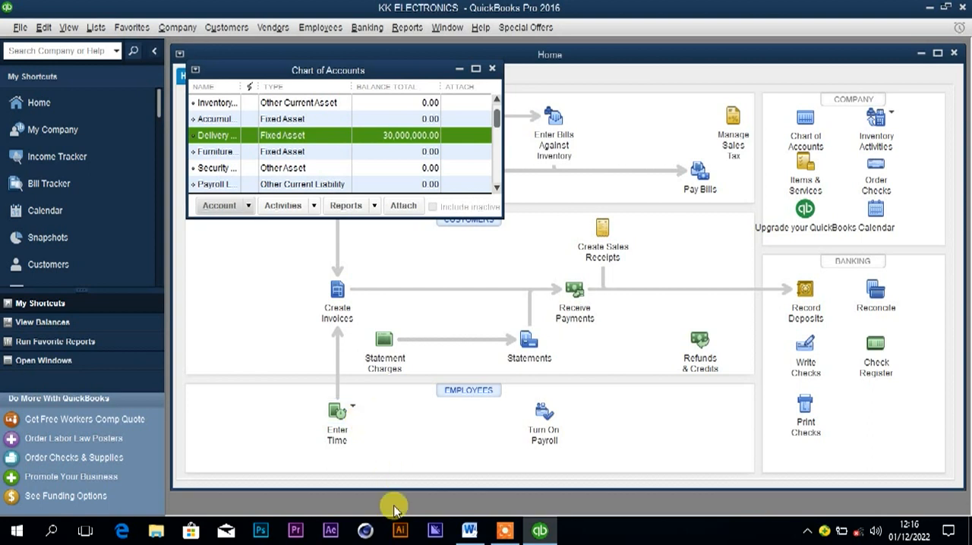
Select the item name Single switch in the Word document's price list and return to QuickBooks.
{"action": "left_click", "coordinate": [469, 530]}
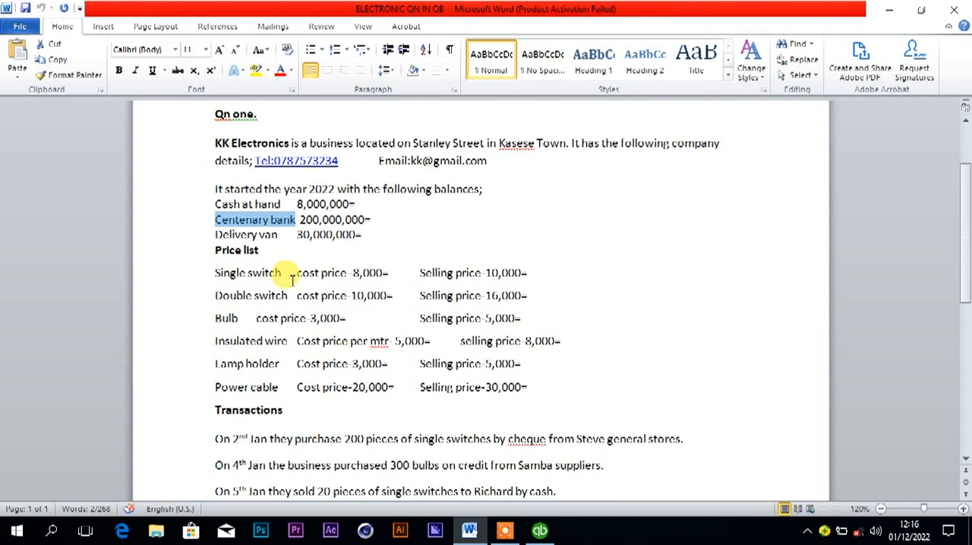
{"action": "left_click", "coordinate": [213, 271]}
{"action": "left_click_drag", "start_coordinate": [214, 271], "coordinate": [281, 272]}
{"action": "key", "text": "ctrl+c"}
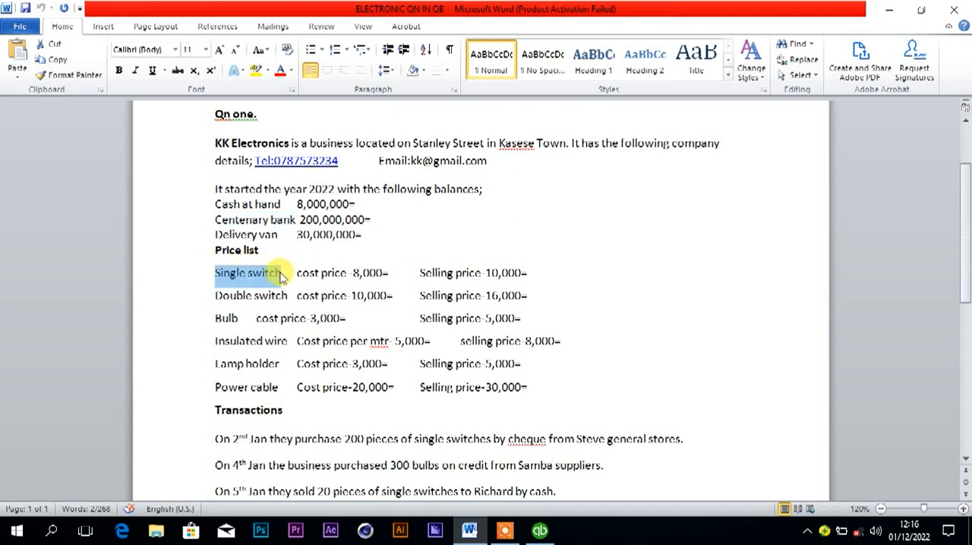
{"action": "left_click", "coordinate": [539, 530]}
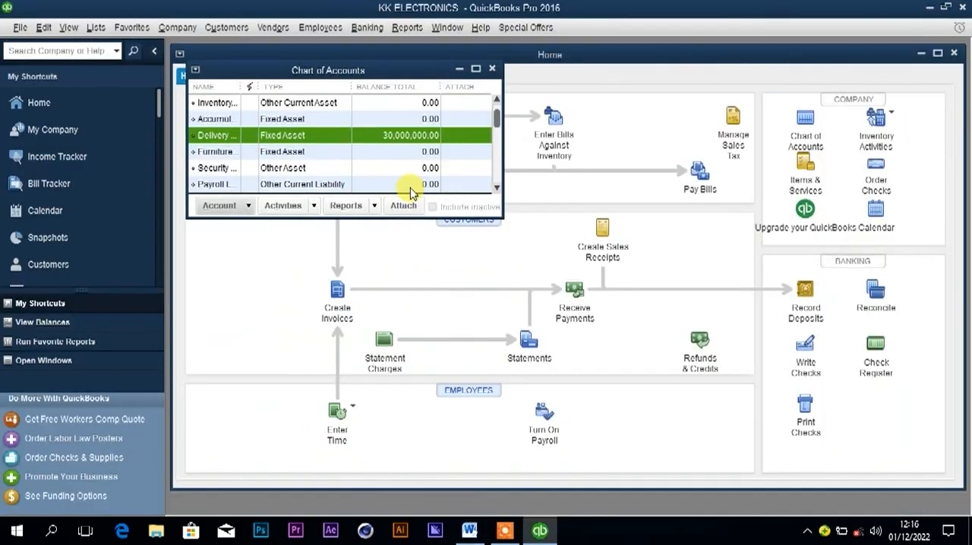
Close the Chart of Accounts and open the Item List.
{"action": "left_click", "coordinate": [492, 68]}
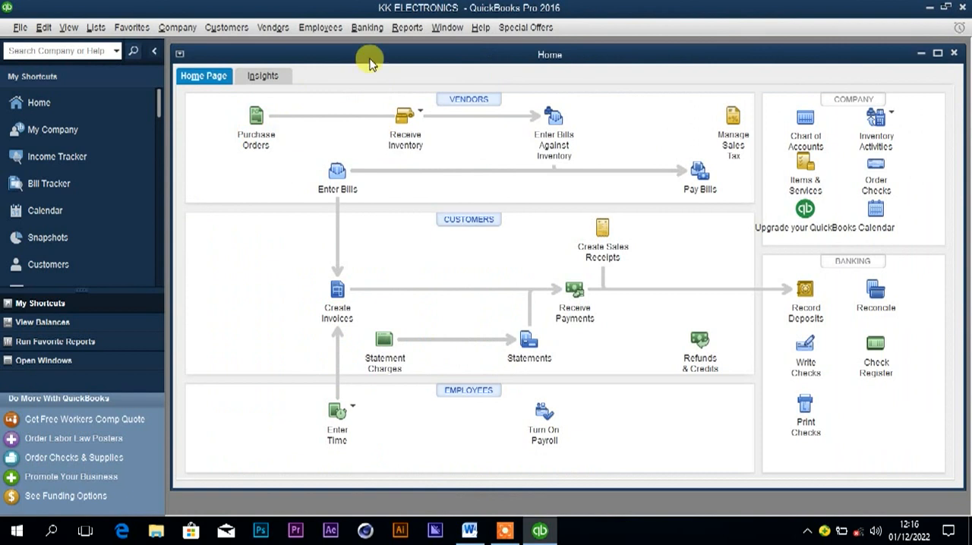
{"action": "left_click", "coordinate": [95, 30]}
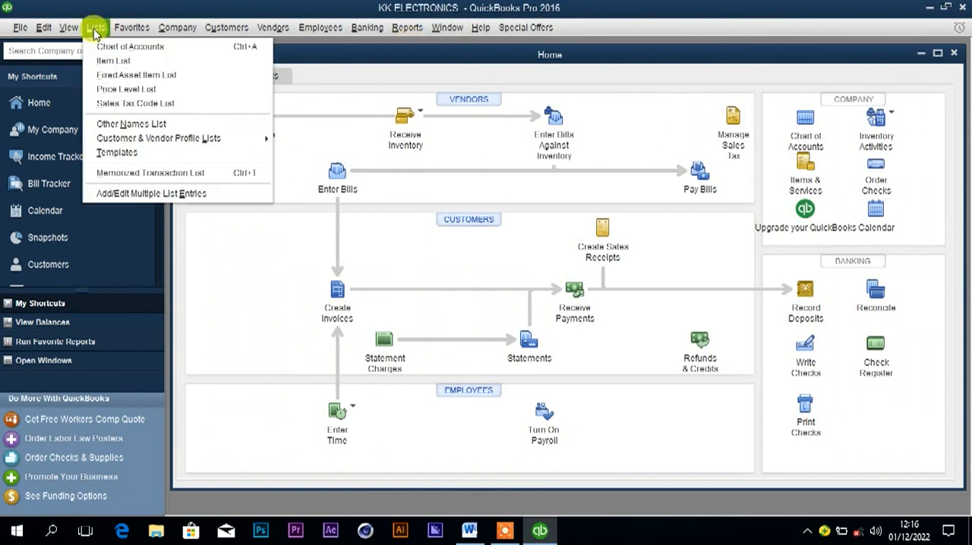
{"action": "left_click", "coordinate": [113, 62]}
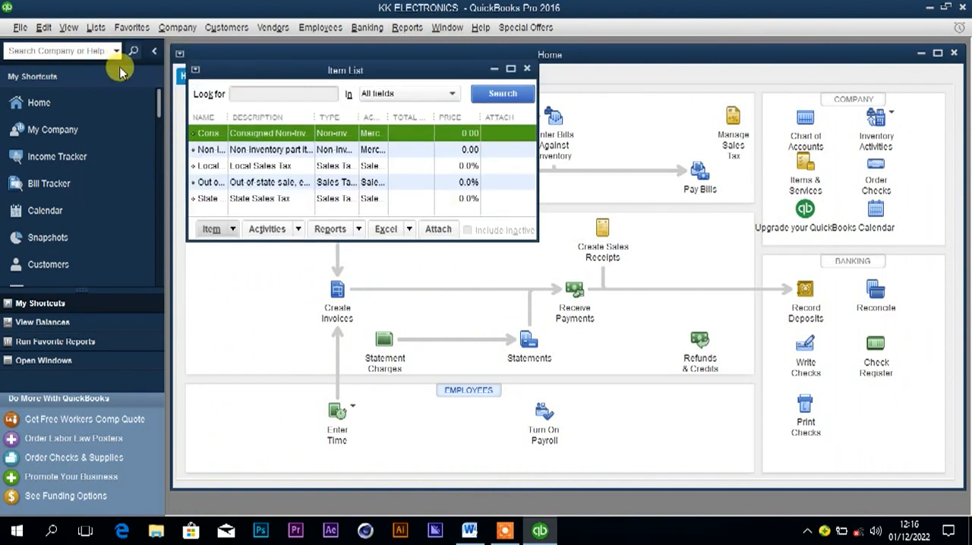
Create a new item of type Inventory Part and name it Single switch.
{"action": "left_click", "coordinate": [214, 230]}
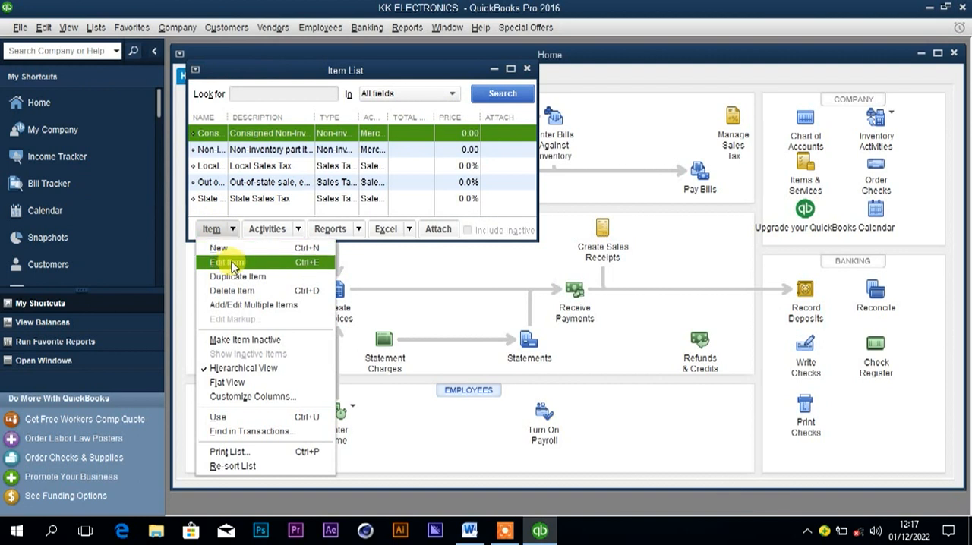
{"action": "left_click", "coordinate": [222, 248]}
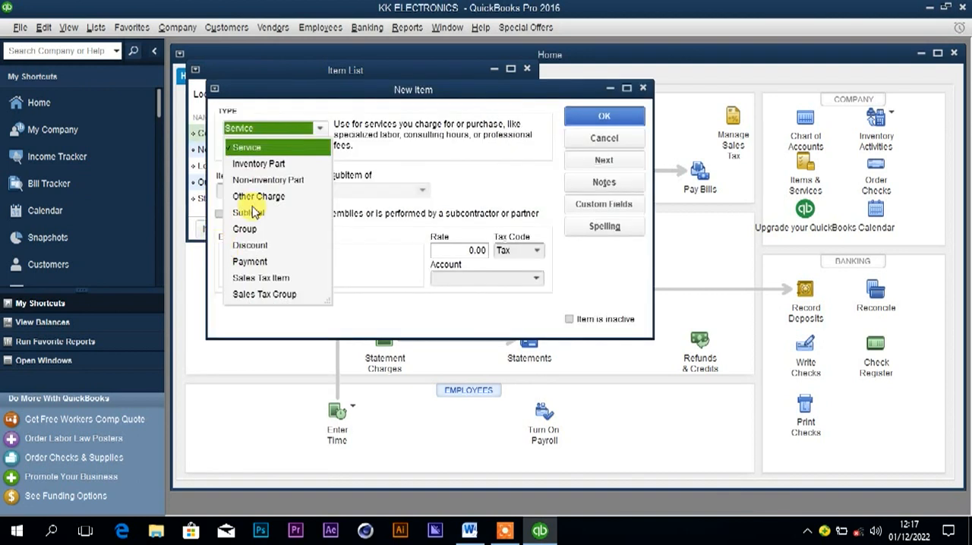
{"action": "left_click", "coordinate": [259, 165]}
{"action": "left_click", "coordinate": [258, 186]}
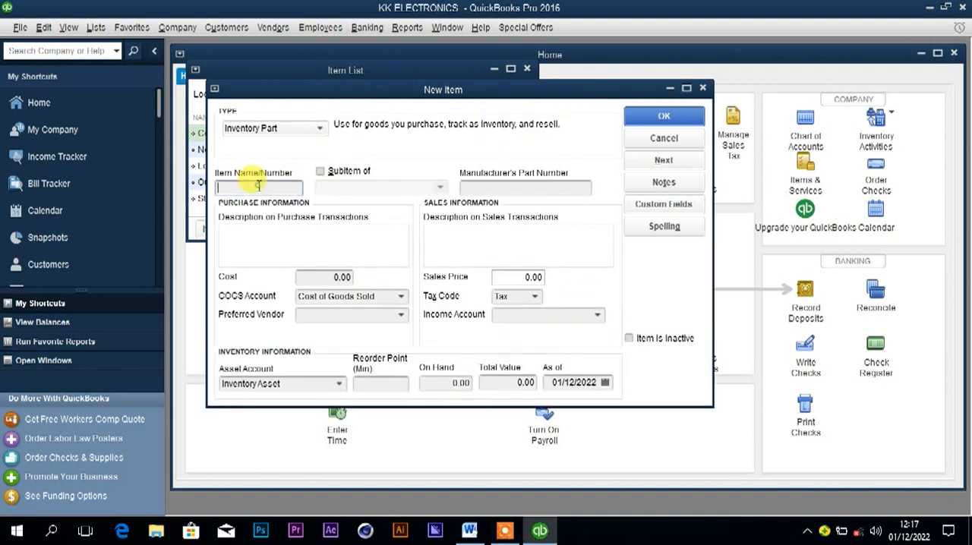
{"action": "type", "text": "Single switch"}
Check the Single switch prices in the Word price list, and enter a cost of 8,000 and a sales price of 10,000 in QuickBooks.
{"action": "left_click", "coordinate": [312, 275]}
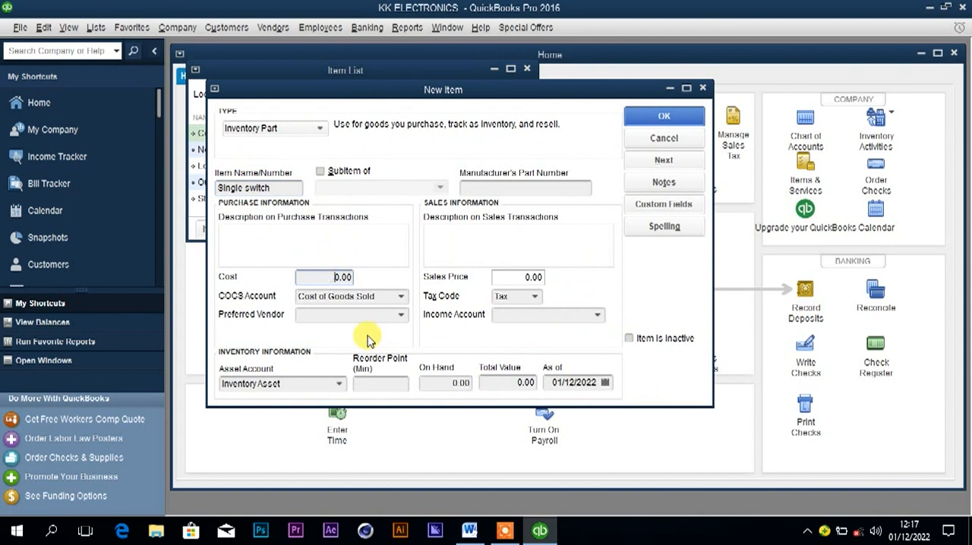
{"action": "left_click", "coordinate": [466, 536]}
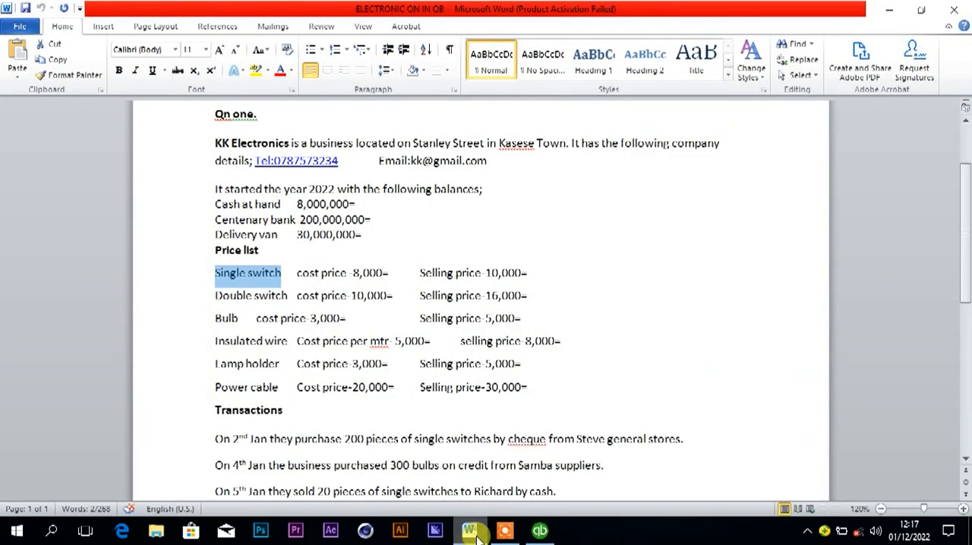
{"action": "left_click", "coordinate": [540, 532]}
{"action": "left_click", "coordinate": [428, 382]}
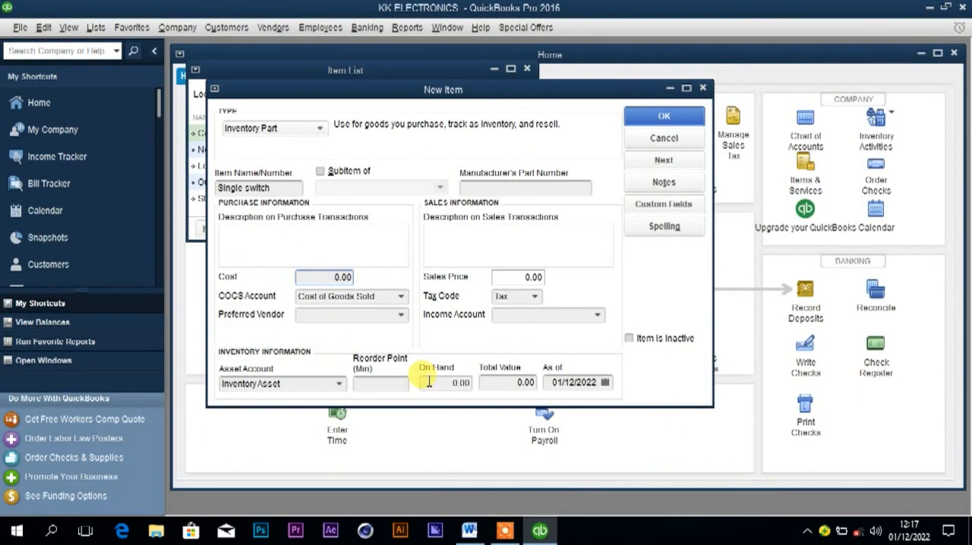
{"action": "type", "text": "800"}
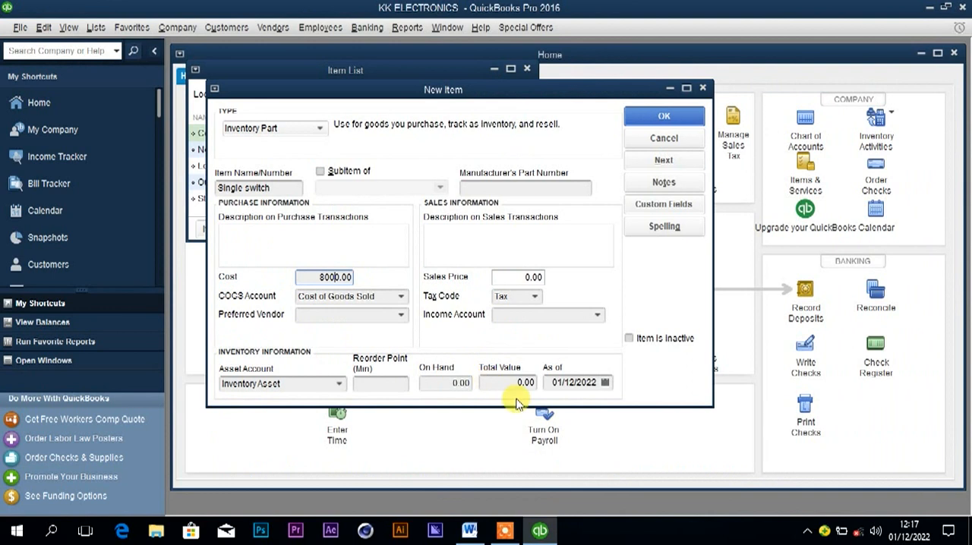
{"action": "left_click", "coordinate": [525, 278]}
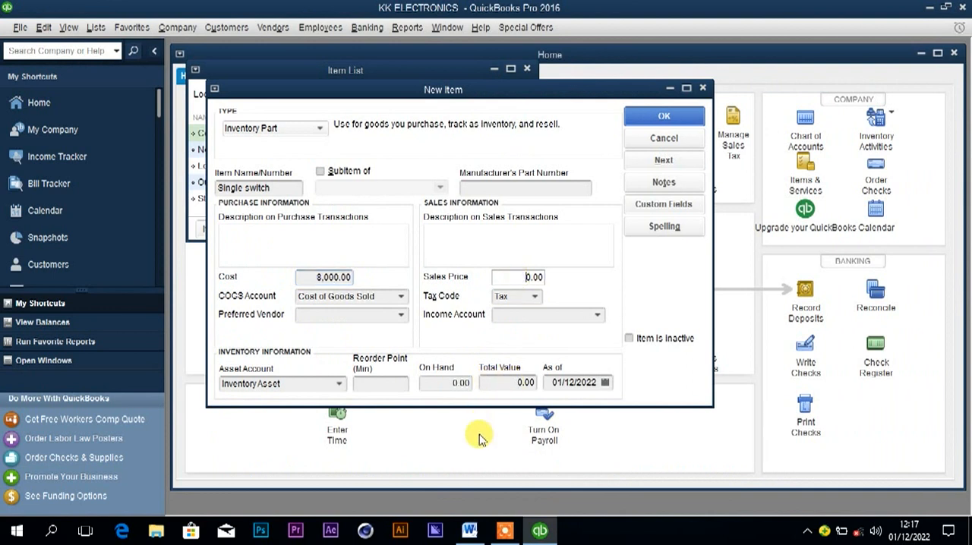
{"action": "left_click", "coordinate": [469, 530]}
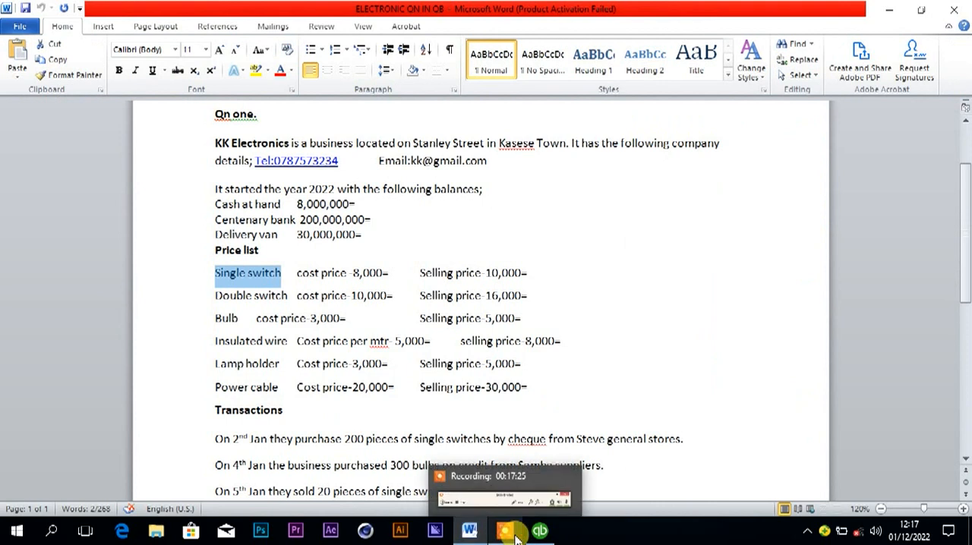
{"action": "left_click", "coordinate": [540, 530]}
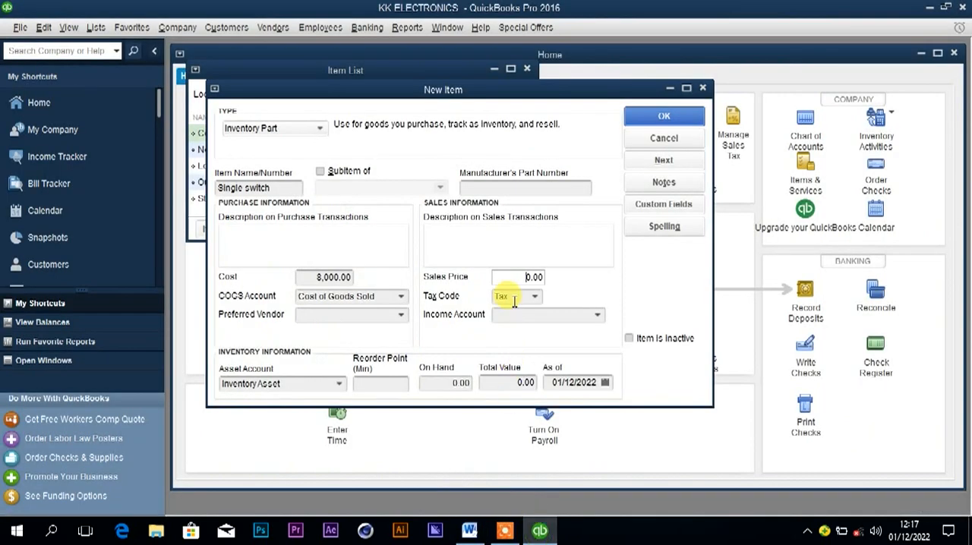
{"action": "type", "text": "1000"}
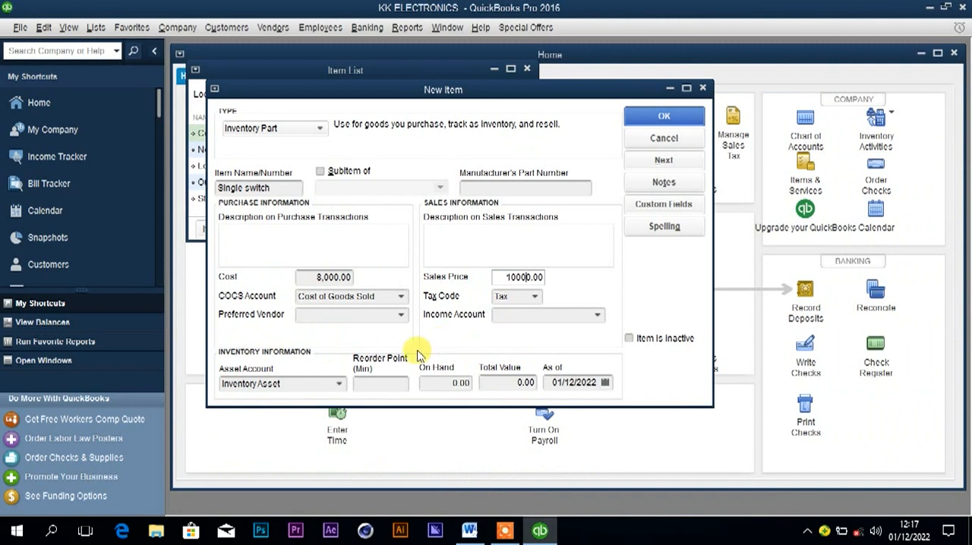
Assign the income account Single switch income to the item, setting it up as a new Income account.
{"action": "left_click", "coordinate": [516, 313]}
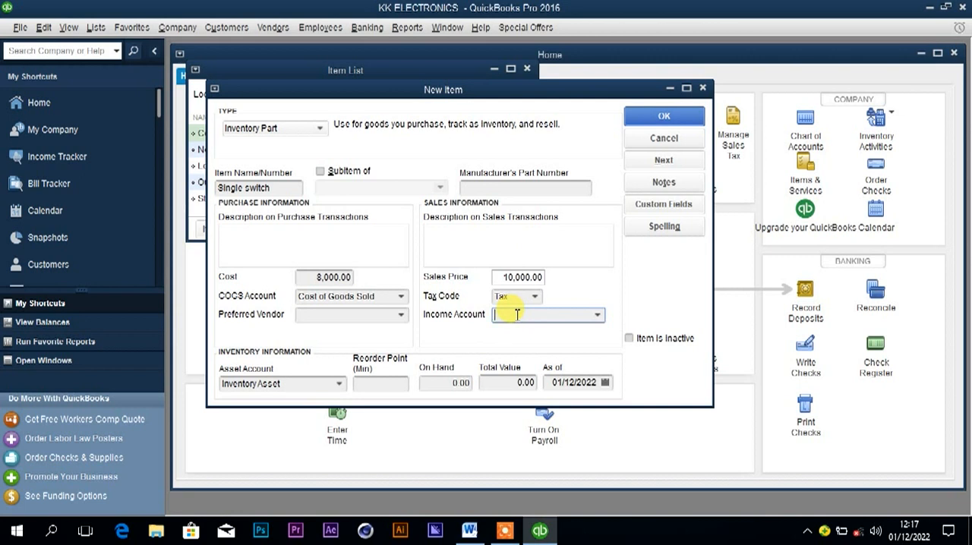
{"action": "key", "text": "ctrl+v"}
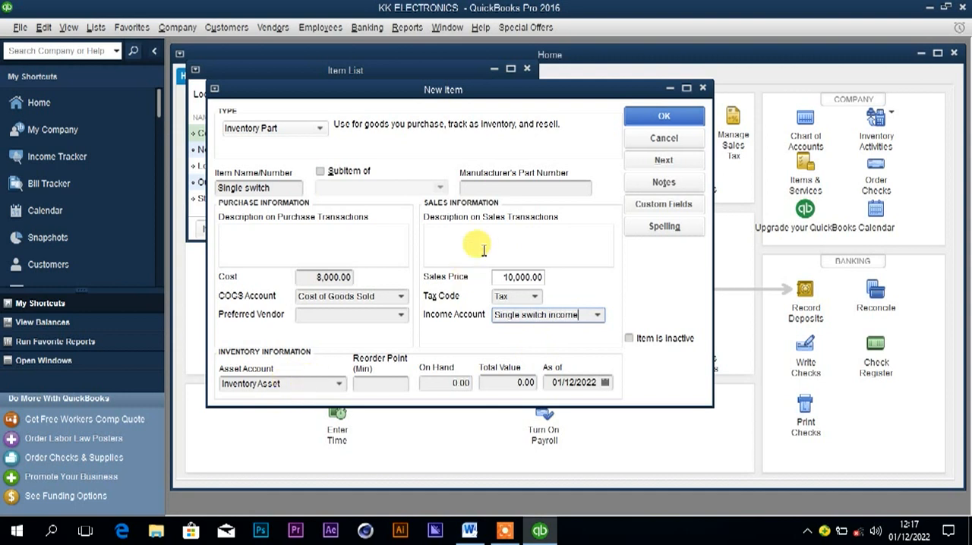
{"action": "left_click", "coordinate": [662, 119]}
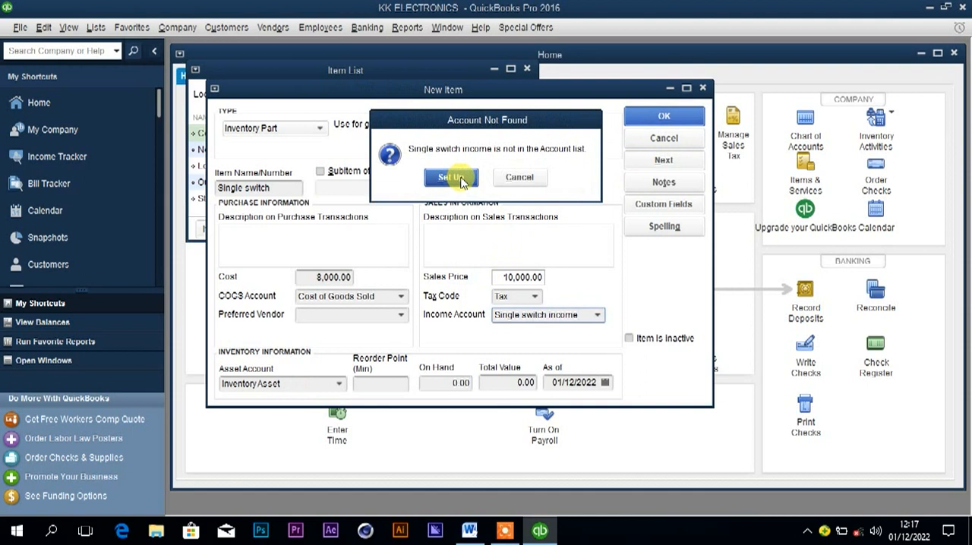
{"action": "left_click", "coordinate": [452, 177]}
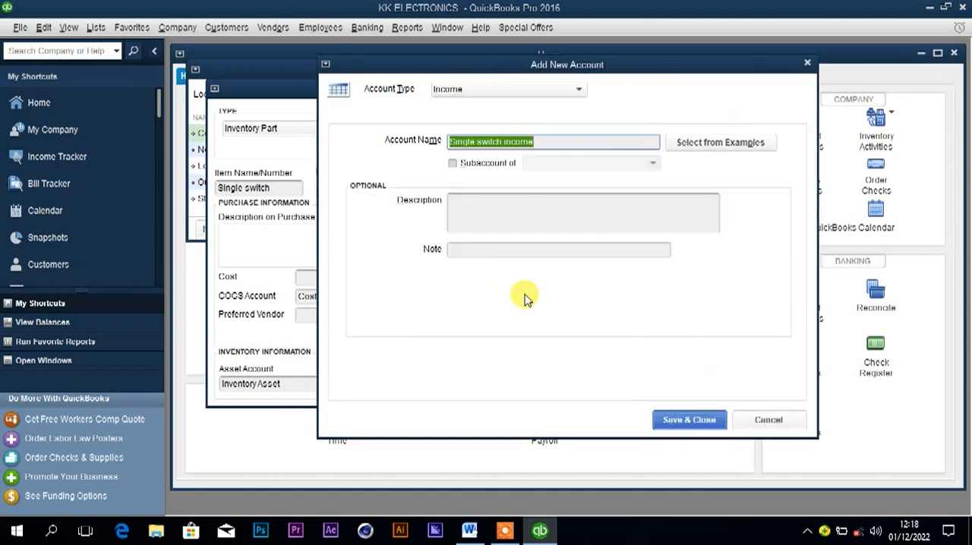
{"action": "left_click", "coordinate": [671, 424]}
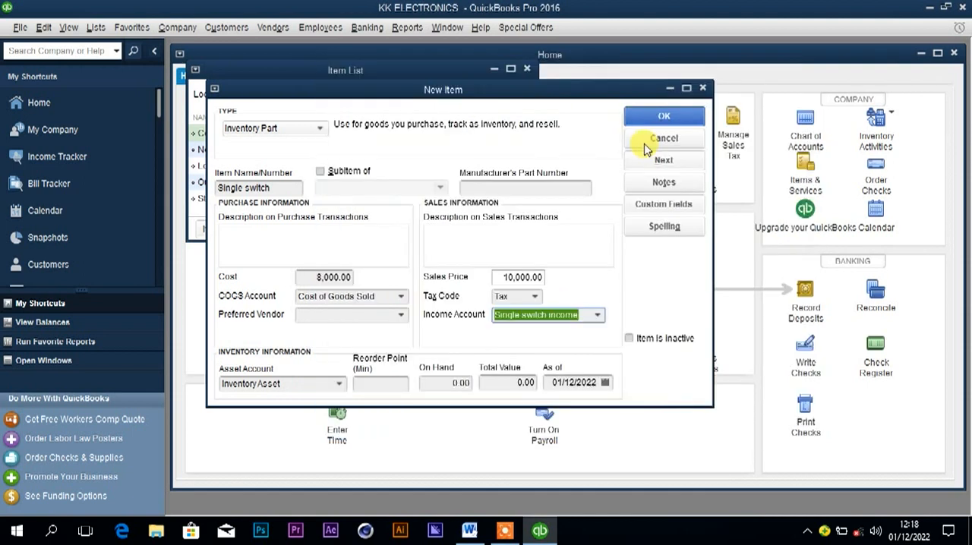
Set the Single switch item's as-of date to 01/1/2022 and save the item.
{"action": "left_click", "coordinate": [605, 383]}
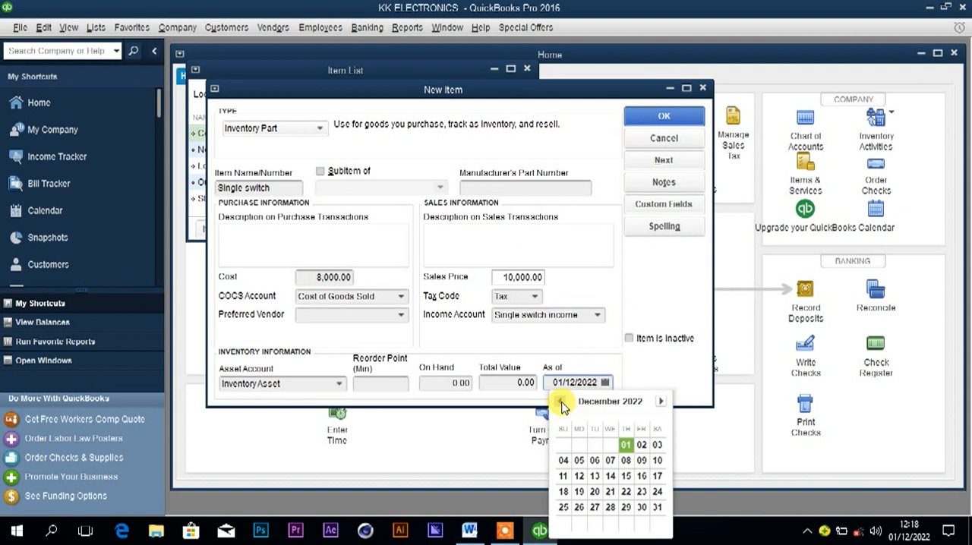
{"action": "left_click", "coordinate": [576, 382]}
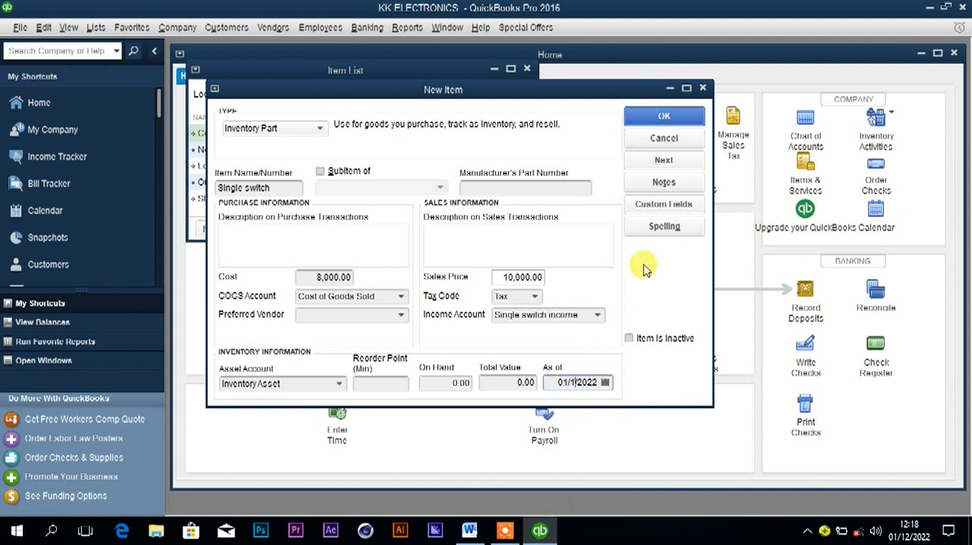
{"action": "left_click", "coordinate": [668, 117]}
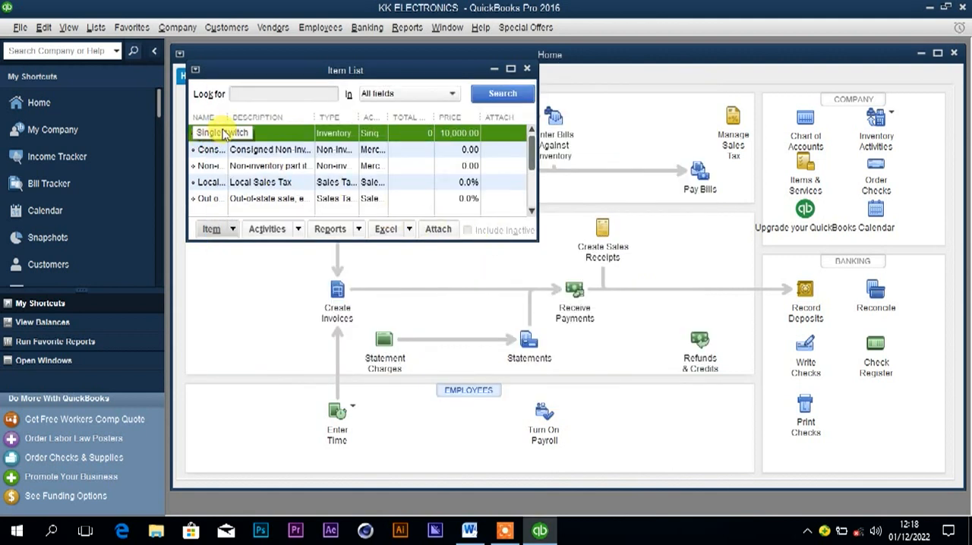
Create another Inventory Part item, naming it Double switch with the name copied from the Word document's price list.
{"action": "left_click", "coordinate": [213, 230]}
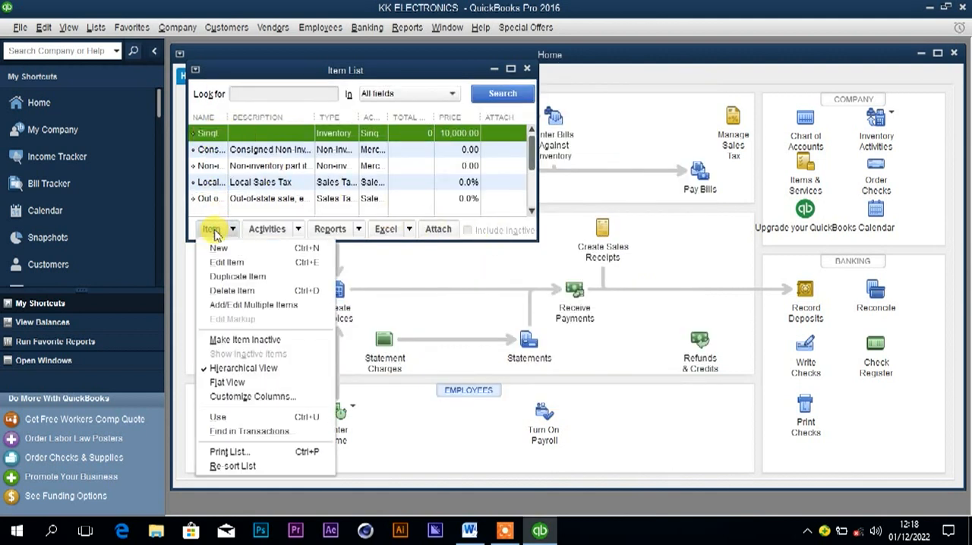
{"action": "left_click", "coordinate": [219, 248]}
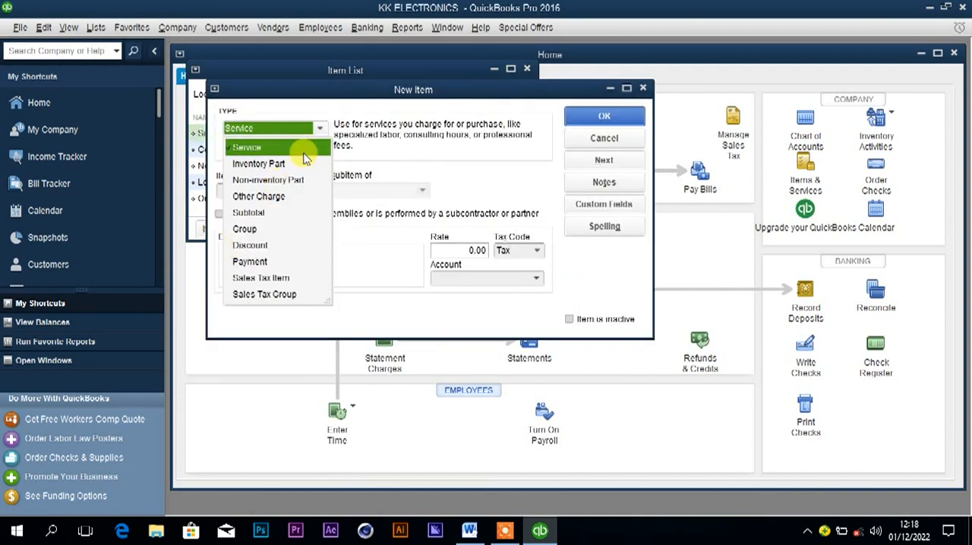
{"action": "left_click", "coordinate": [258, 164]}
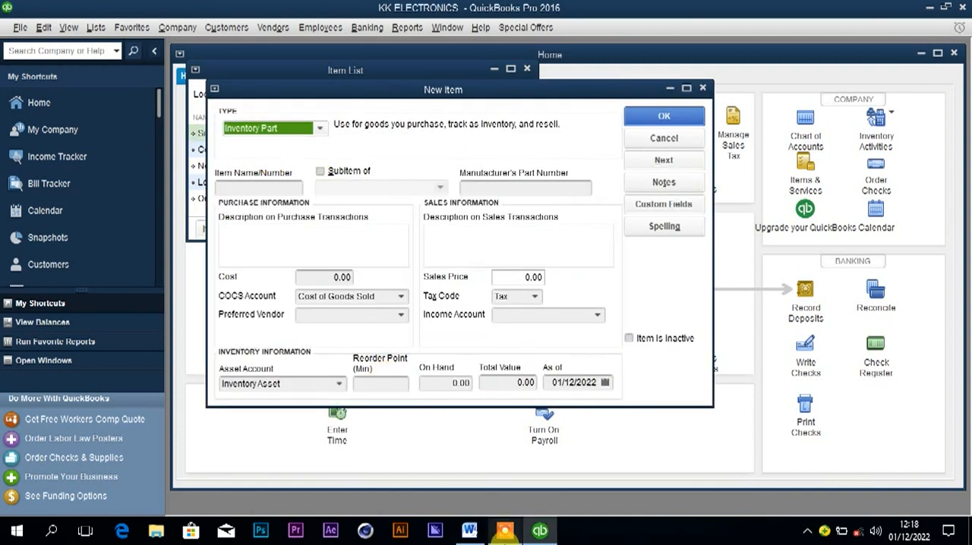
{"action": "left_click", "coordinate": [471, 531]}
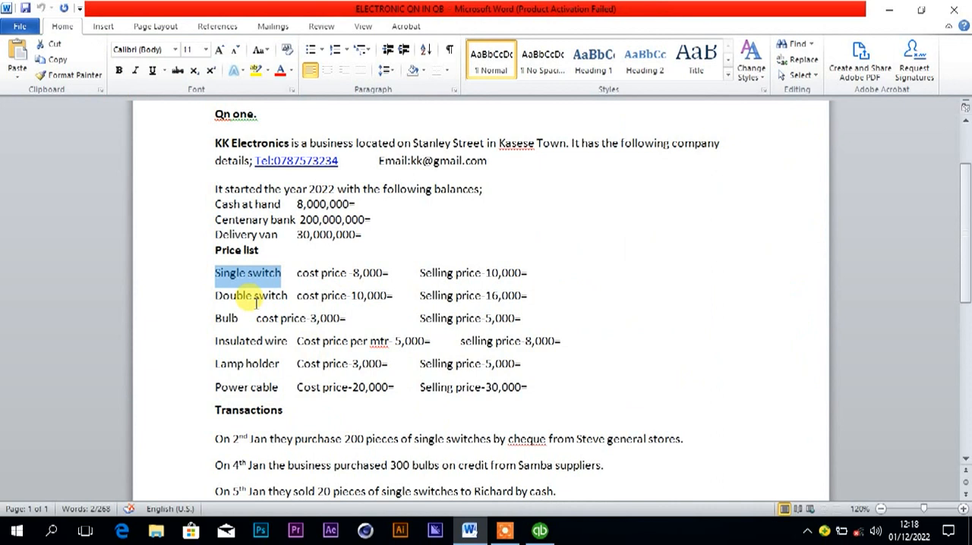
{"action": "left_click_drag", "start_coordinate": [215, 296], "coordinate": [275, 297]}
{"action": "key", "text": "ctrl+c"}
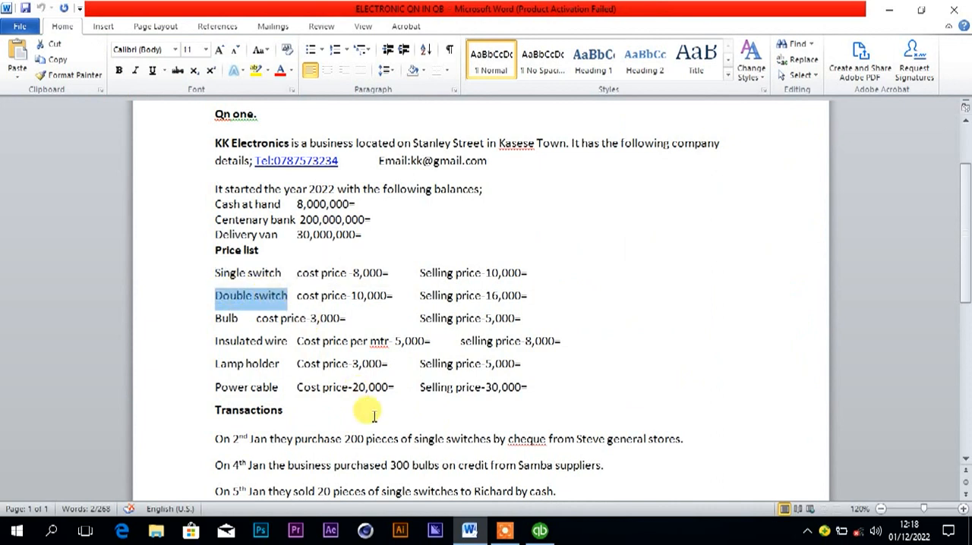
{"action": "left_click", "coordinate": [542, 532]}
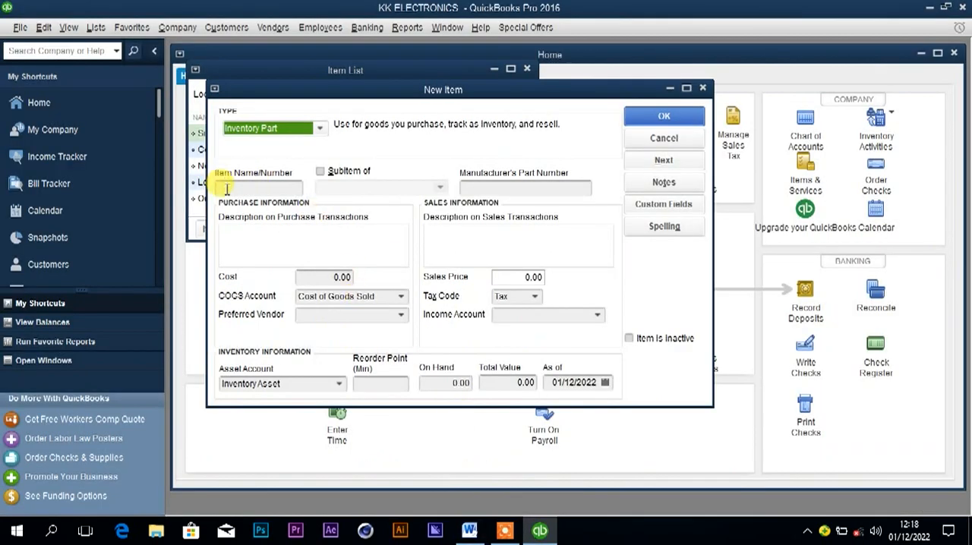
{"action": "left_click", "coordinate": [239, 190]}
{"action": "key", "text": "ctrl+v"}
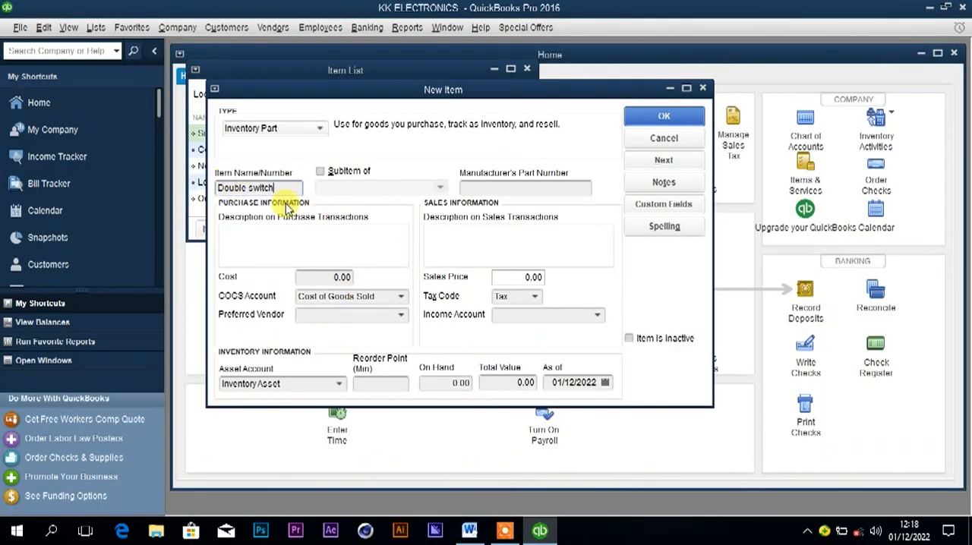
Check the Double switch prices in the Word document, and enter a cost of 10,000 and a sales price of 16,000 in QuickBooks.
{"action": "left_click", "coordinate": [334, 277]}
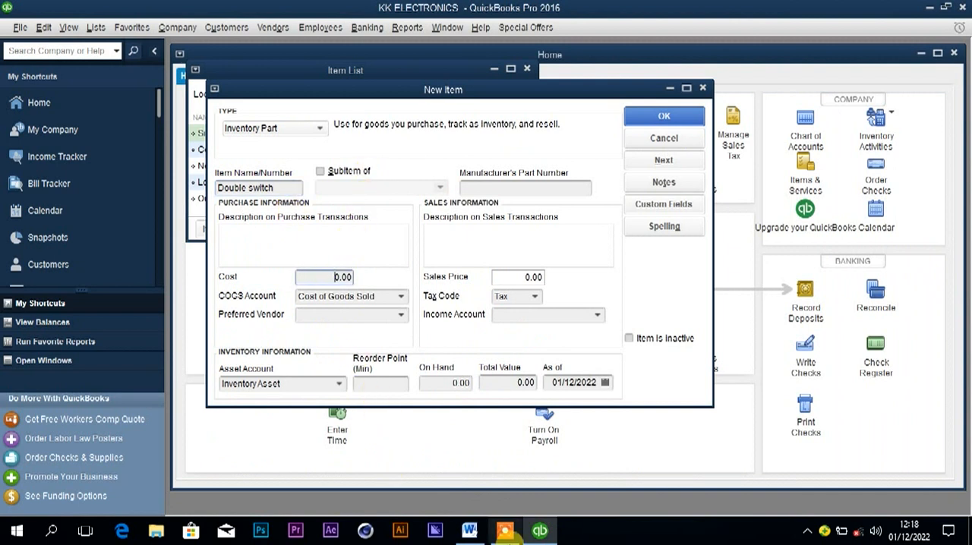
{"action": "left_click", "coordinate": [470, 533]}
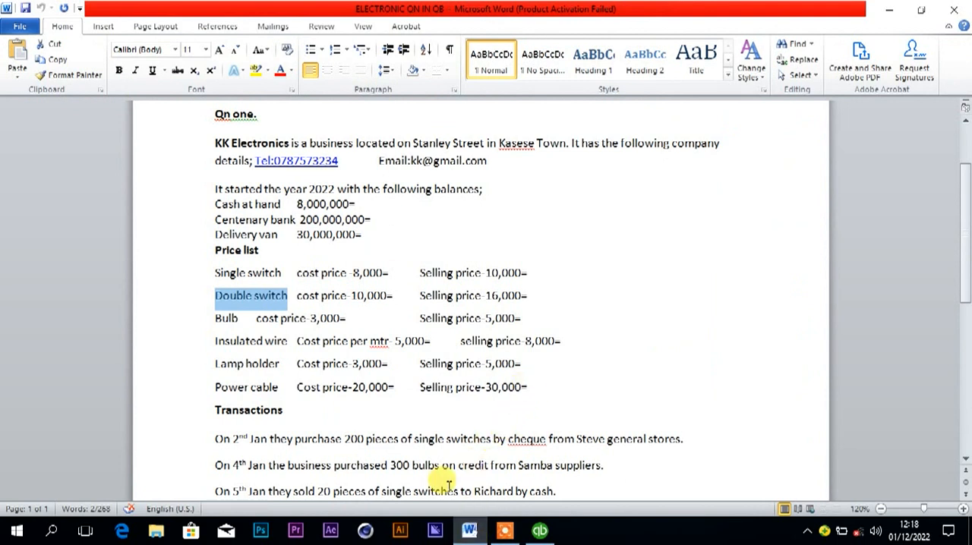
{"action": "left_click", "coordinate": [535, 534]}
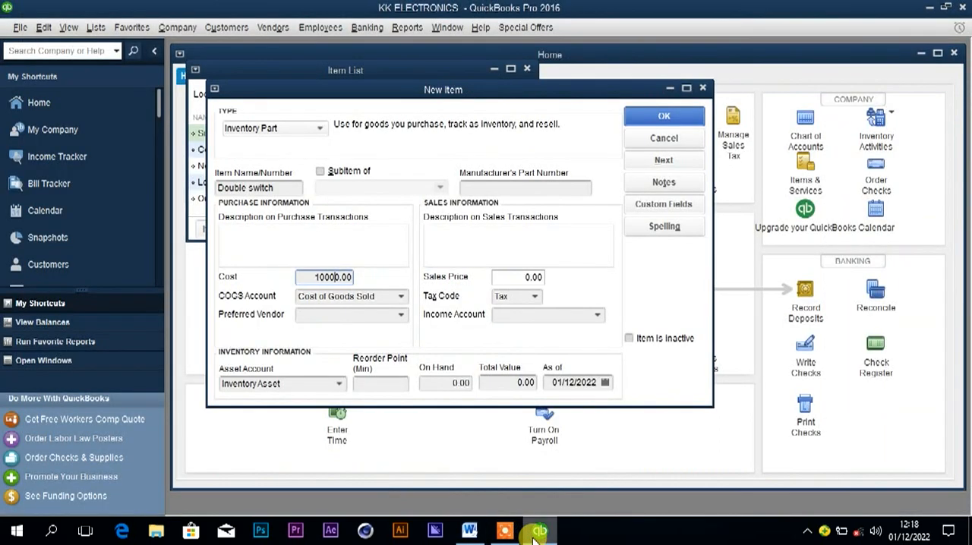
{"action": "left_click", "coordinate": [517, 277]}
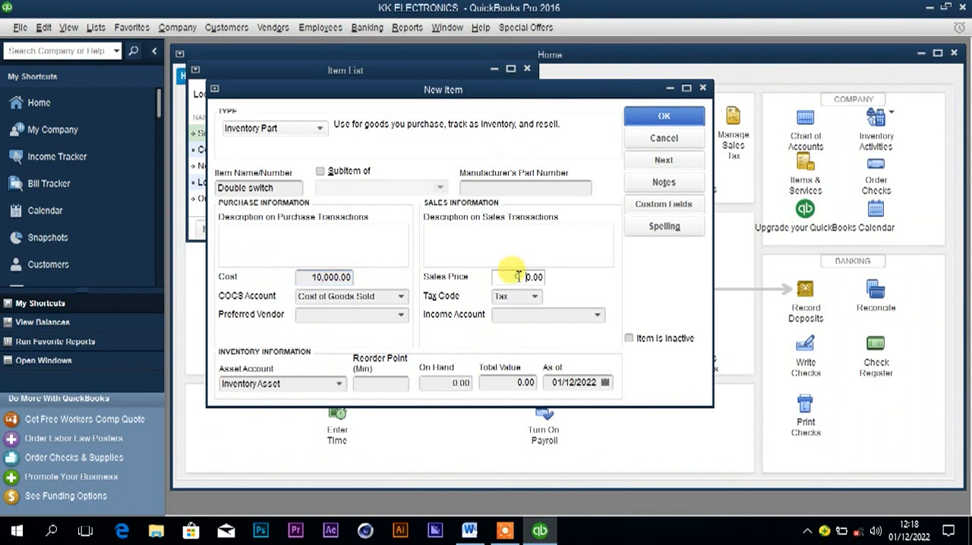
{"action": "type", "text": "1600"}
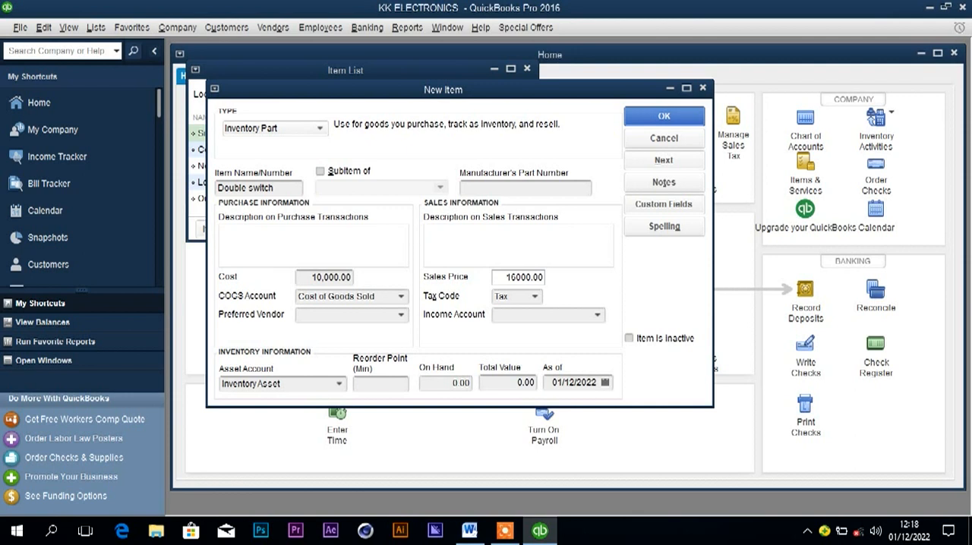
Assign the income account Double switch income to the Double switch item, setting it up as a new Income account.
{"action": "left_click", "coordinate": [527, 313]}
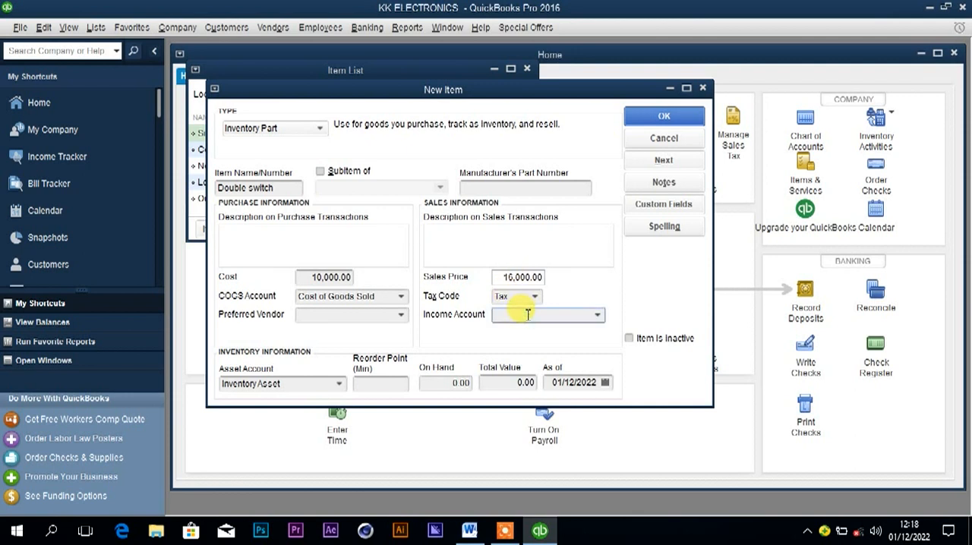
{"action": "key", "text": "ctrl+v"}
{"action": "type", "text": "in"}
{"action": "left_click", "coordinate": [573, 384]}
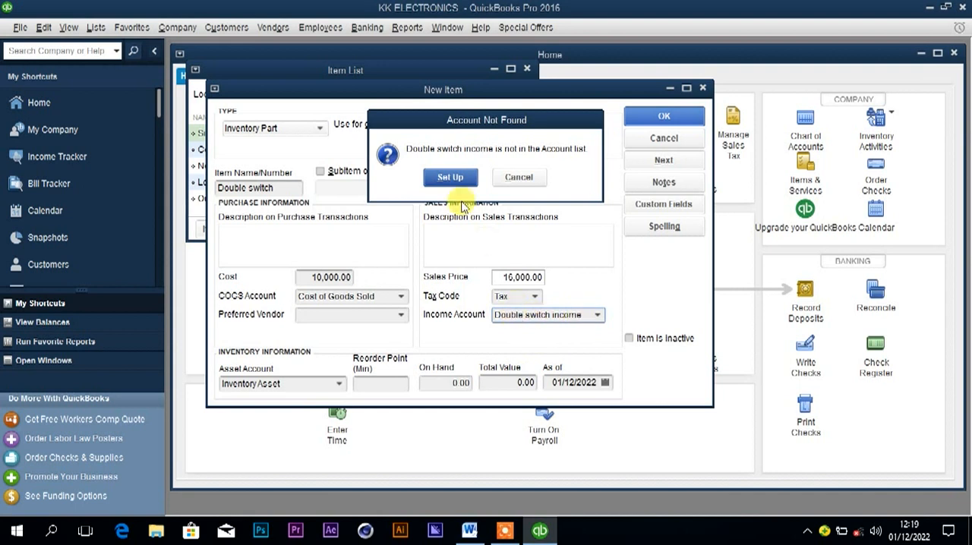
{"action": "left_click", "coordinate": [458, 182]}
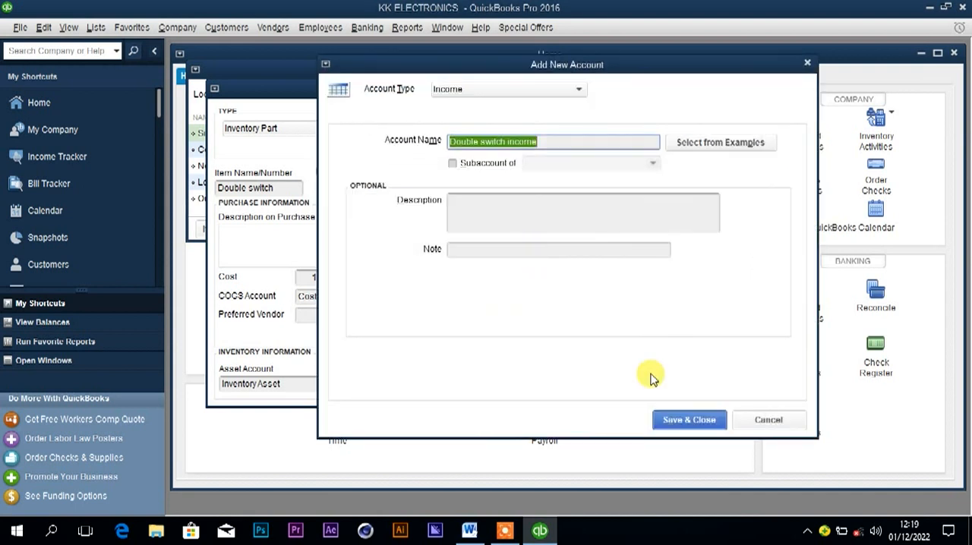
{"action": "left_click", "coordinate": [686, 420]}
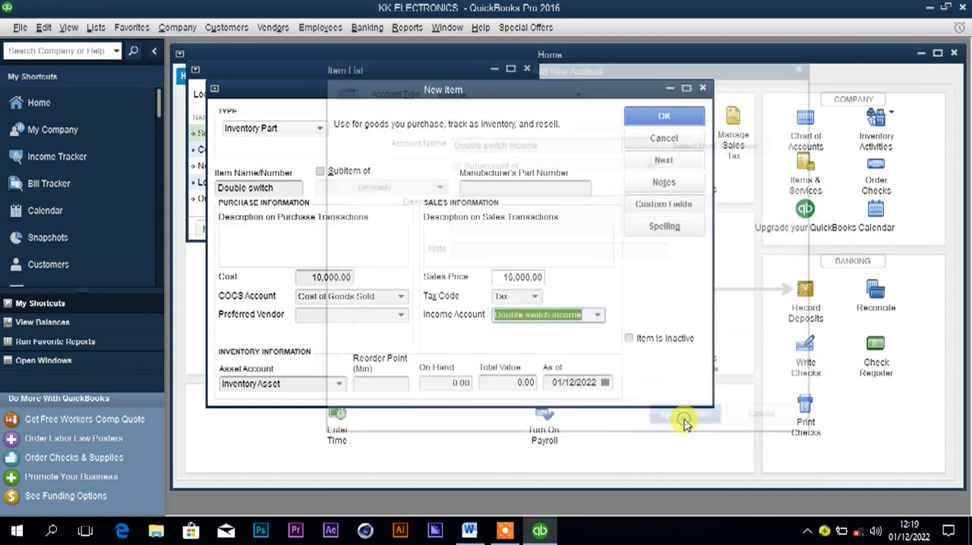
Set the Double switch item's as-of date to 01/1/2022 and save the item.
{"action": "left_click", "coordinate": [571, 382]}
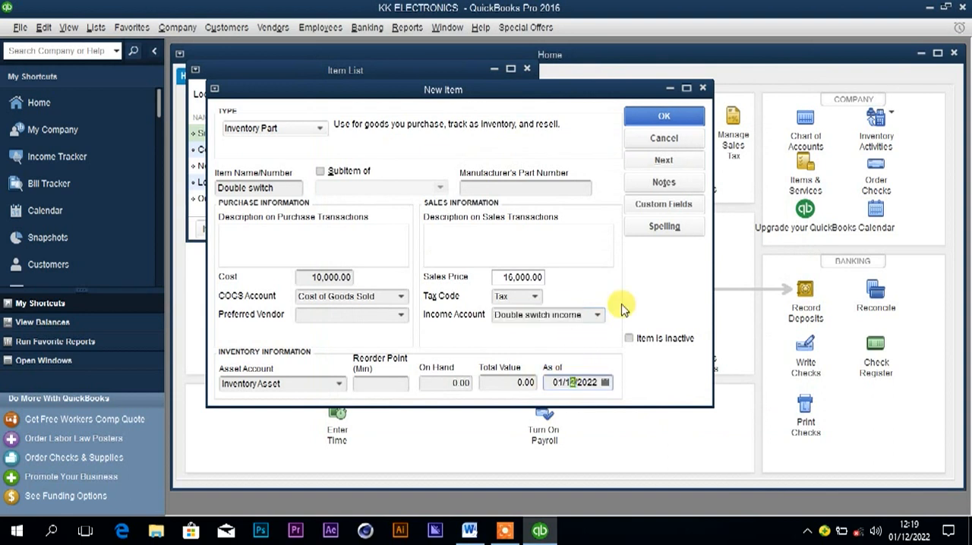
{"action": "key", "text": "BackSpace"}
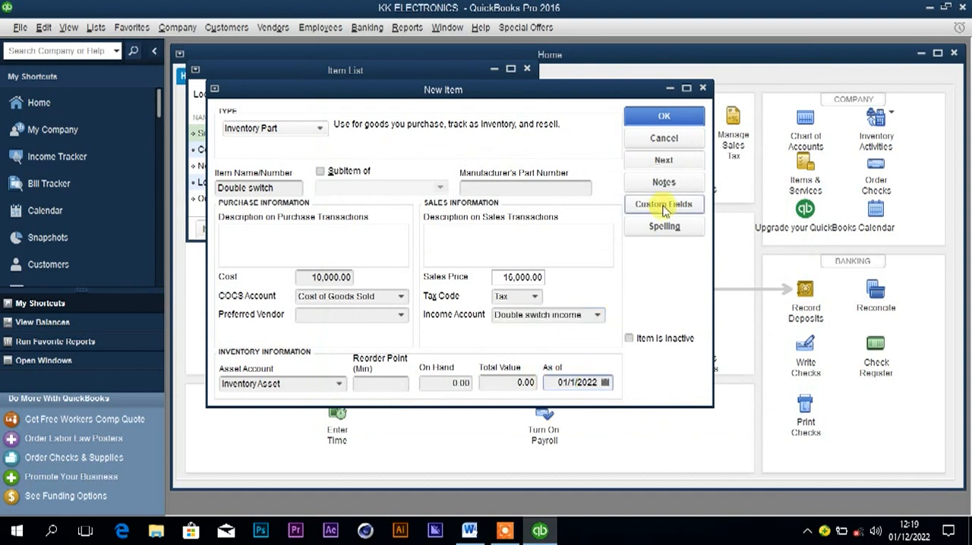
{"action": "left_click", "coordinate": [661, 120]}
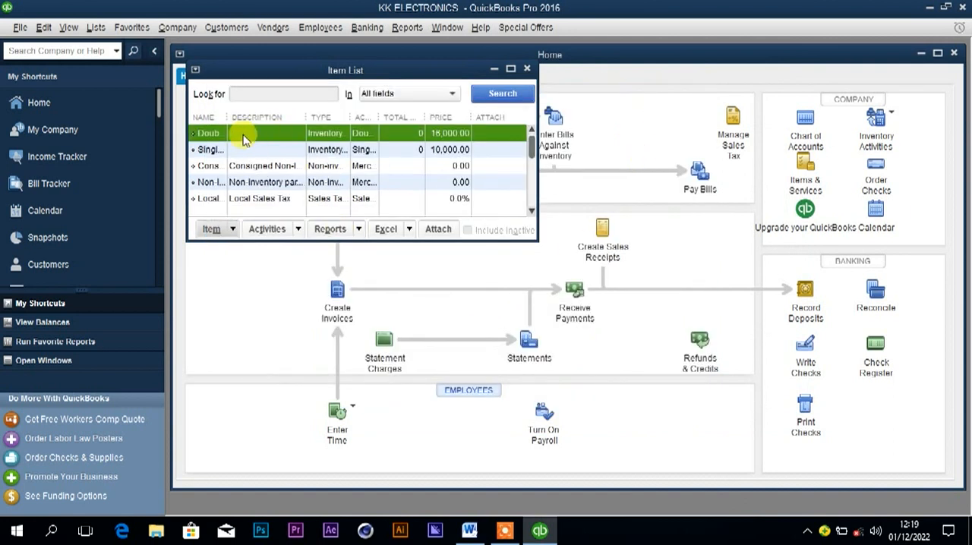
Create another Inventory Part item, check the next product in the Word document's price list, and name the item Bulb.
{"action": "left_click", "coordinate": [216, 228]}
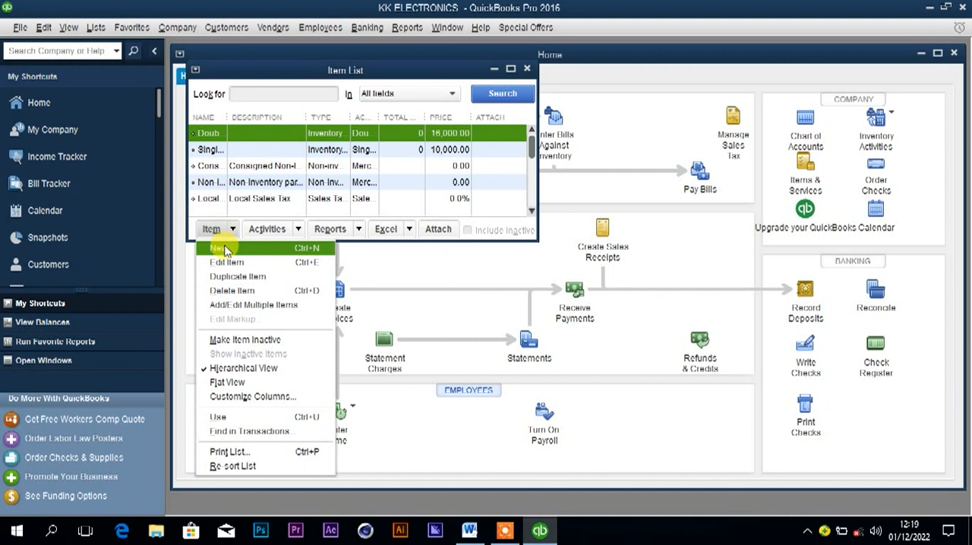
{"action": "left_click", "coordinate": [225, 251]}
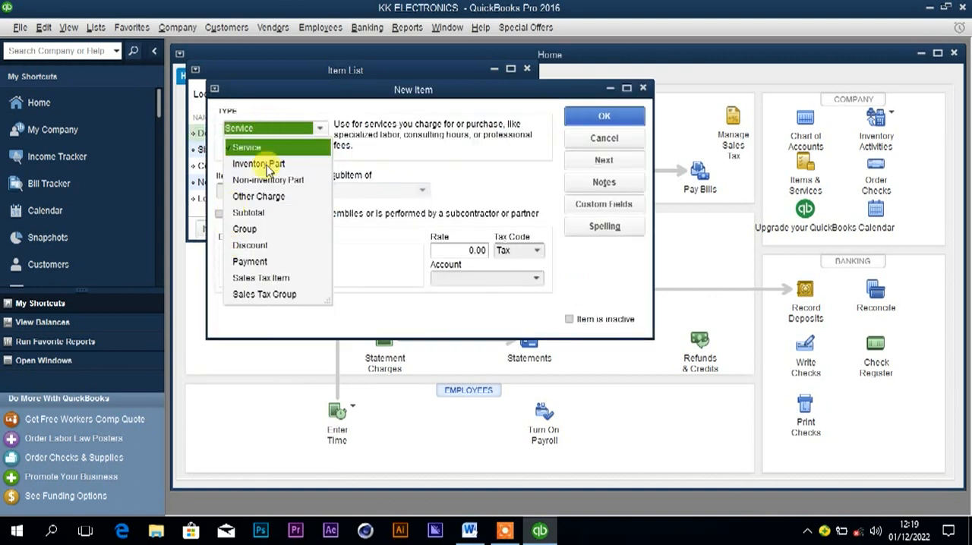
{"action": "left_click", "coordinate": [265, 164]}
{"action": "left_click", "coordinate": [258, 187]}
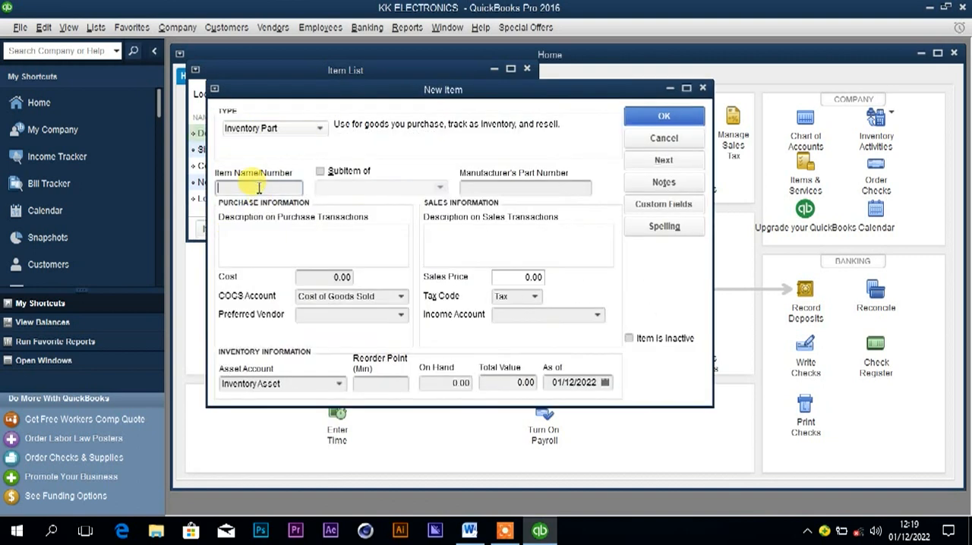
{"action": "key", "text": "alt+Tab"}
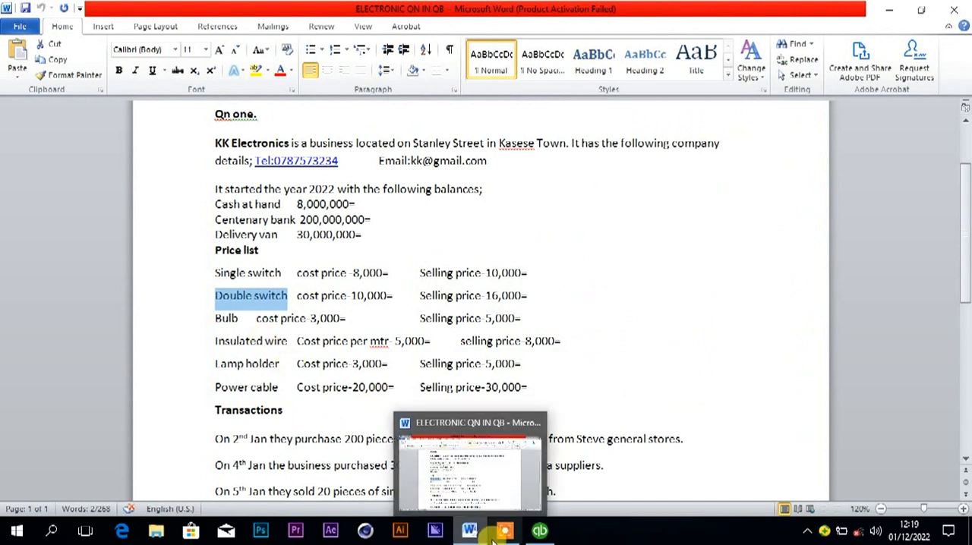
{"action": "left_click", "coordinate": [537, 532]}
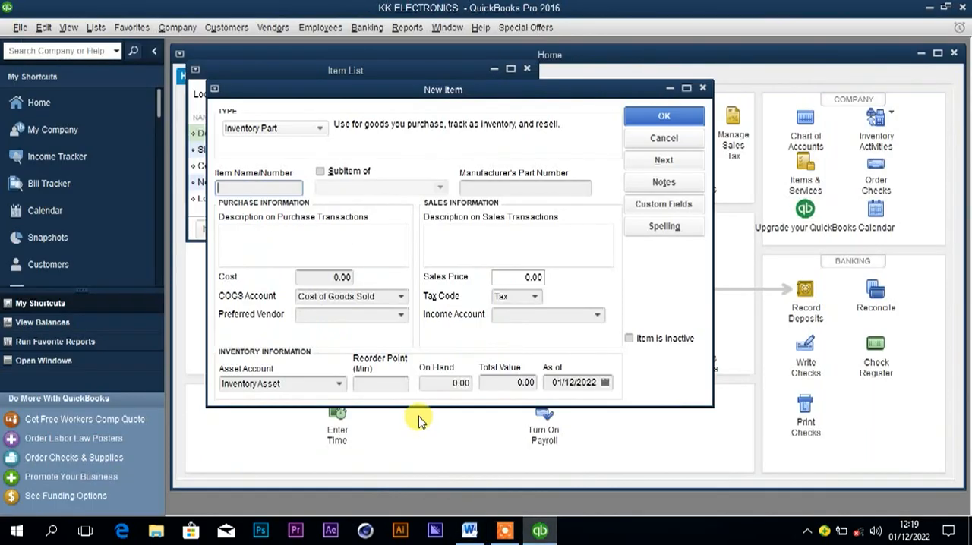
{"action": "type", "text": "Double switch"}
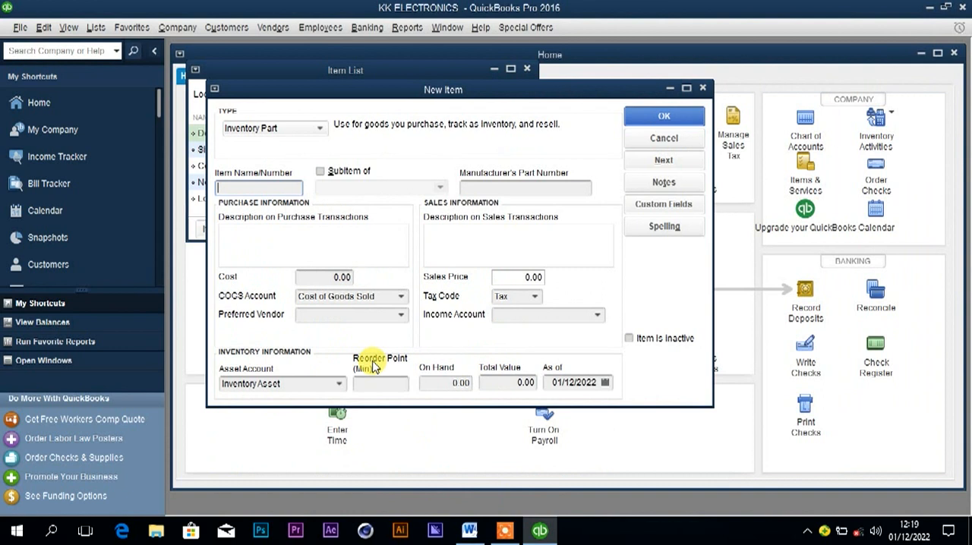
{"action": "type", "text": "Bulb"}
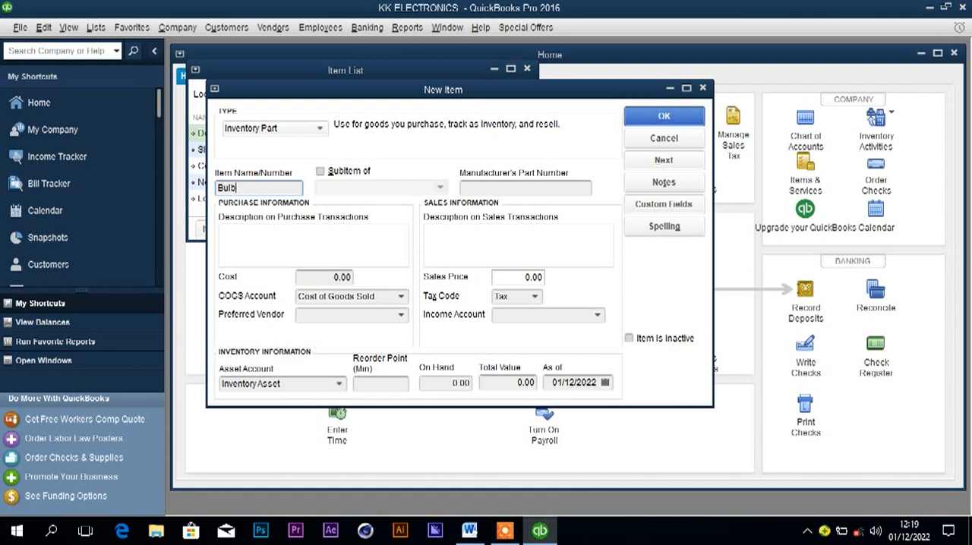
{"action": "key", "text": "ctrl+a"}
Enter a cost of 3,000 and a sales price of 5,000 for the Bulb item.
{"action": "left_click", "coordinate": [325, 277]}
{"action": "type", "text": "300"}
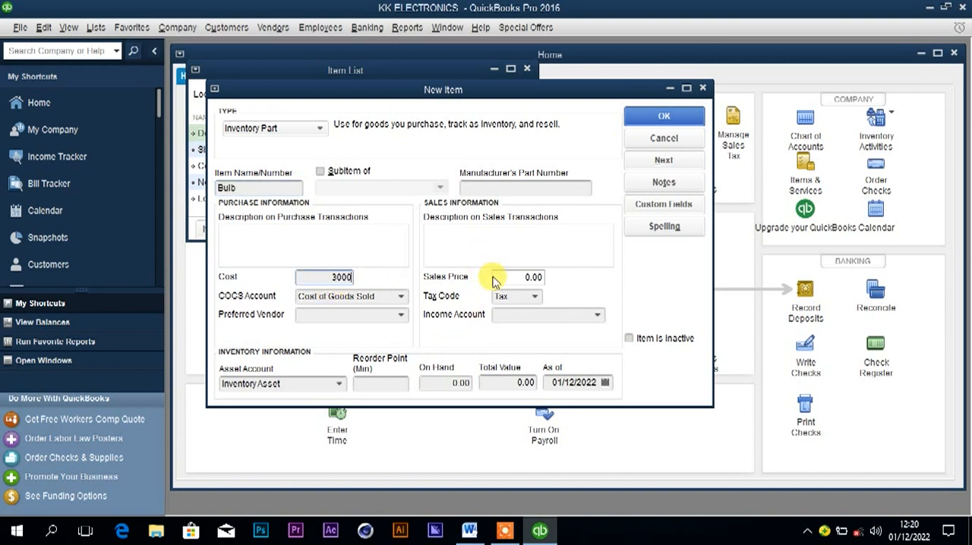
{"action": "type", "text": "0000"}
{"action": "key", "text": "BackSpace"}
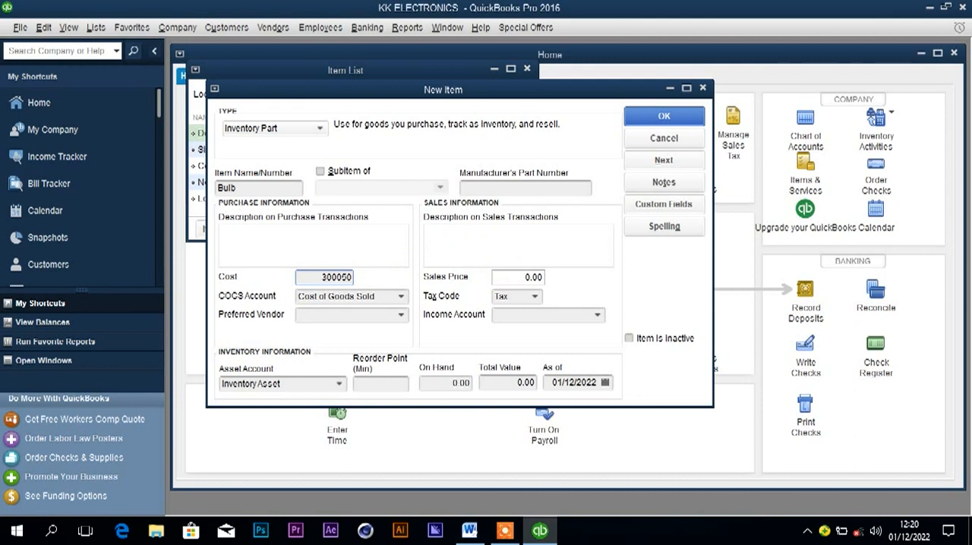
{"action": "left_click", "coordinate": [509, 277]}
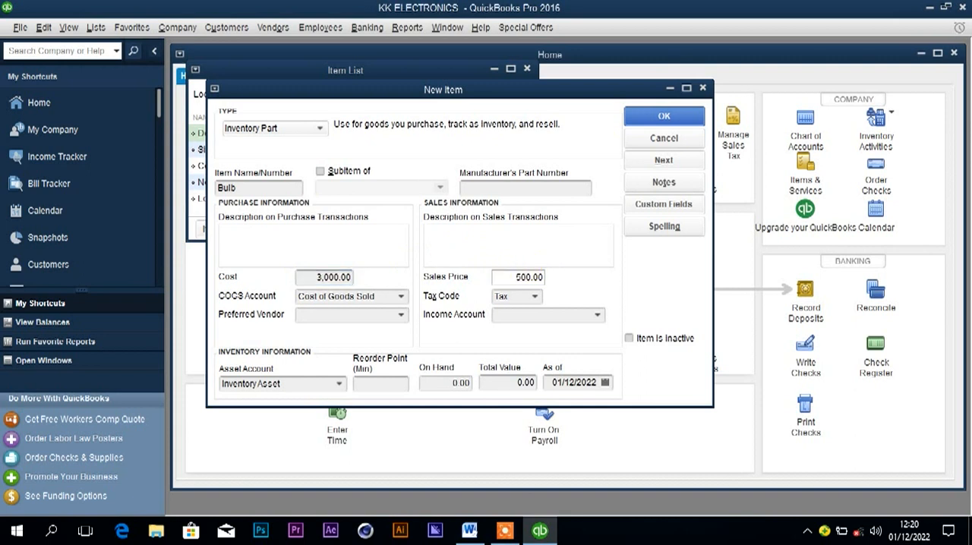
Assign the income account Bulb income to the Bulb item, setting it up as a new account.
{"action": "left_click", "coordinate": [522, 314]}
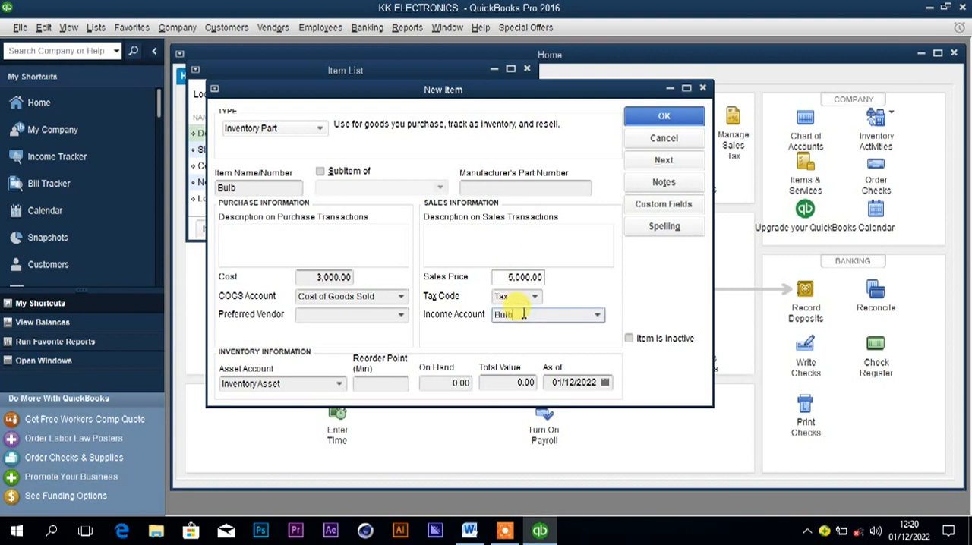
{"action": "type", "text": "Bulb income"}
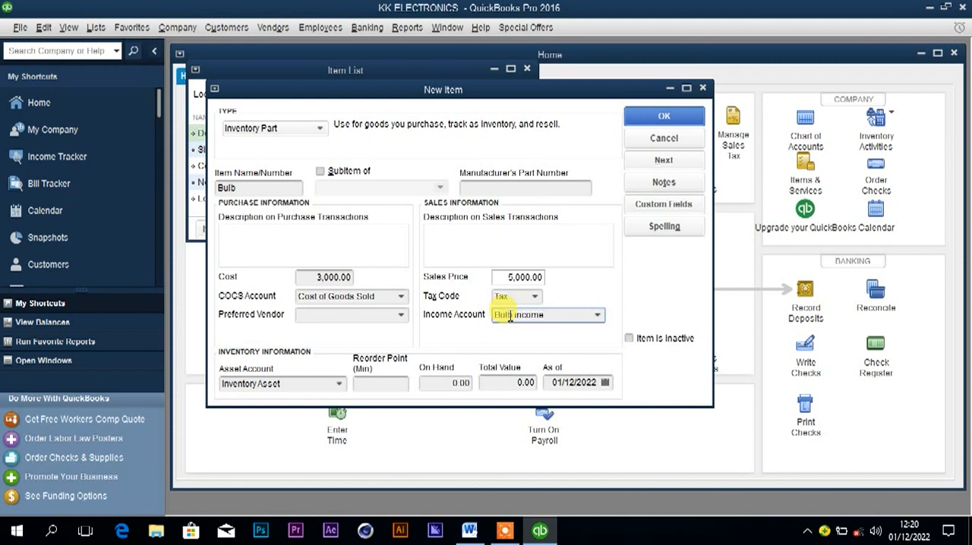
{"action": "left_click", "coordinate": [571, 382]}
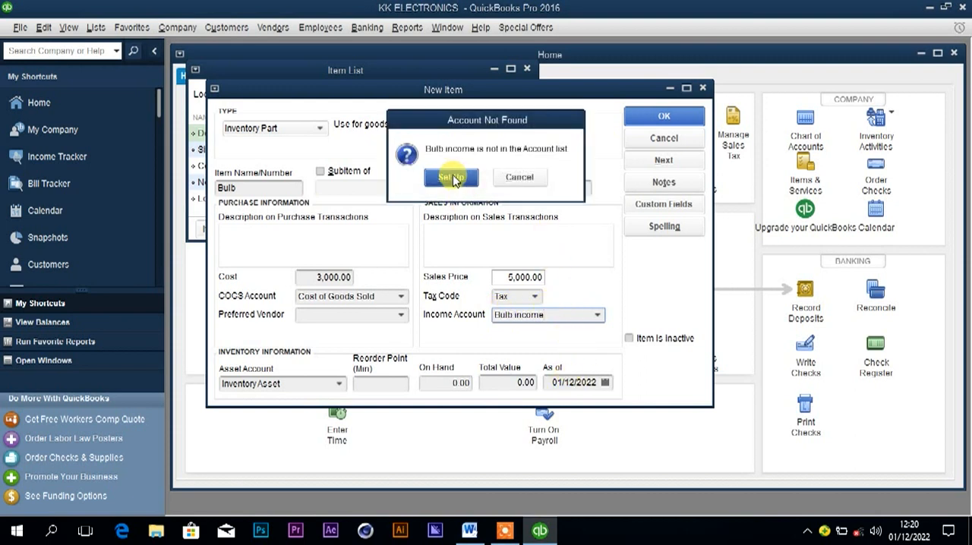
{"action": "left_click", "coordinate": [450, 177]}
{"action": "left_click", "coordinate": [647, 422]}
Set the Bulb item's as-of date to 01/1/2022 and save the item.
{"action": "left_click", "coordinate": [571, 382]}
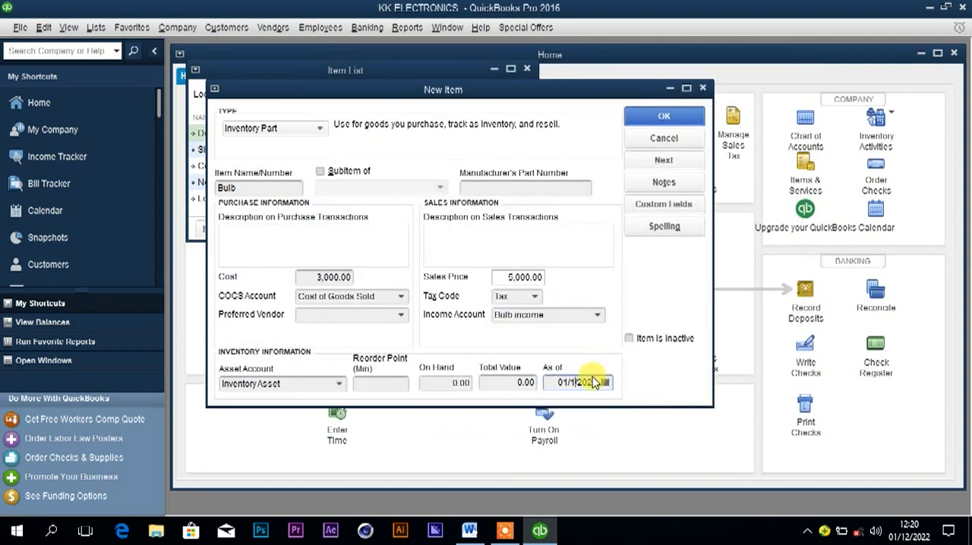
{"action": "left_click", "coordinate": [672, 116]}
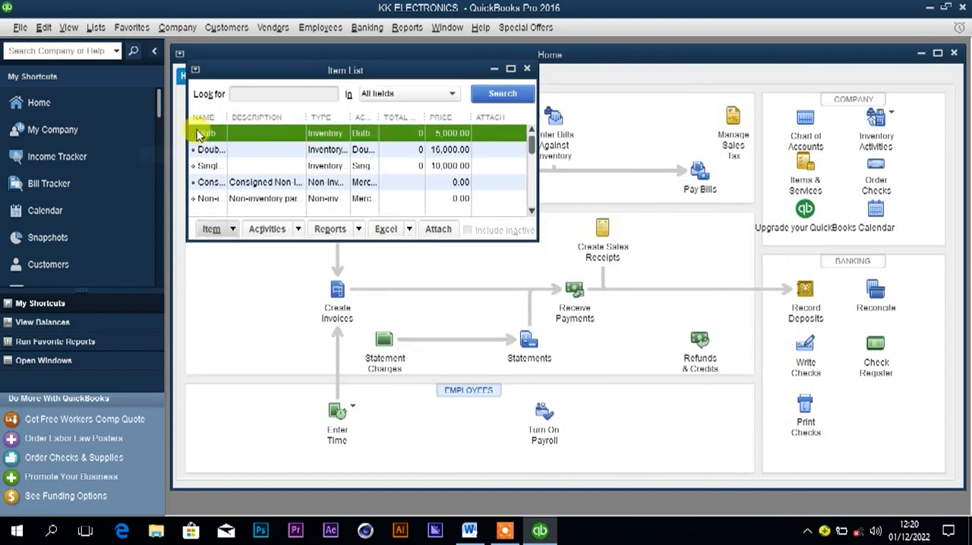
Create another Inventory Part item, naming it Insulated wire with the name copied from the Word document's price list.
{"action": "left_click", "coordinate": [219, 231]}
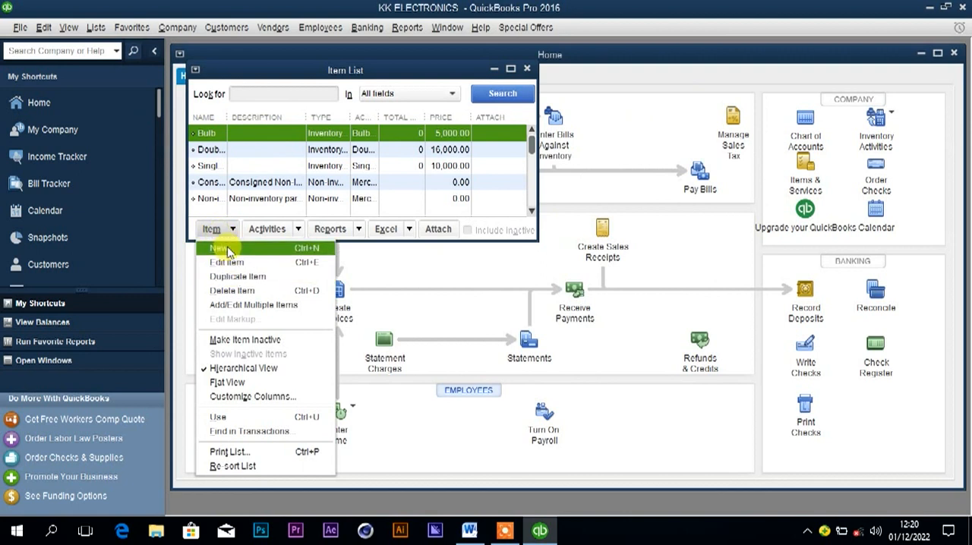
{"action": "left_click", "coordinate": [217, 250]}
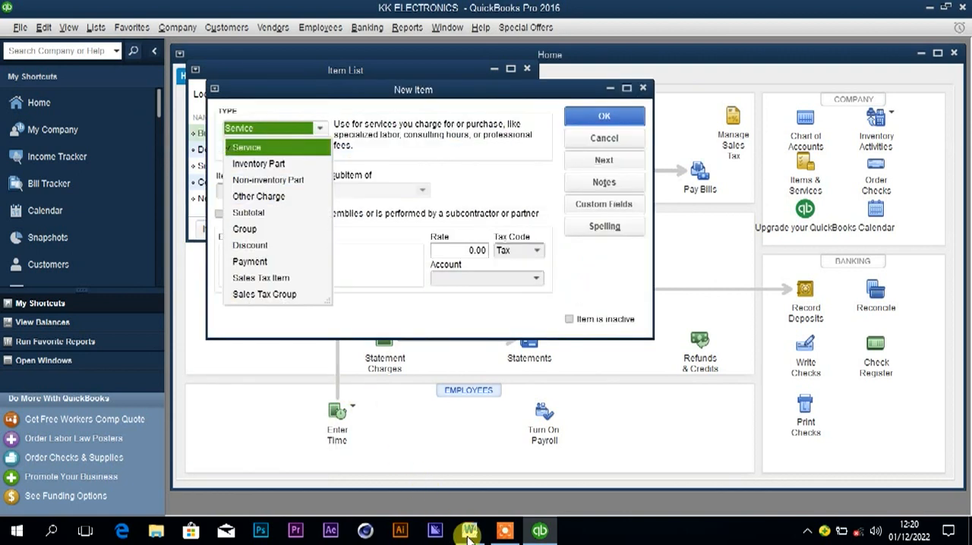
{"action": "left_click", "coordinate": [271, 169]}
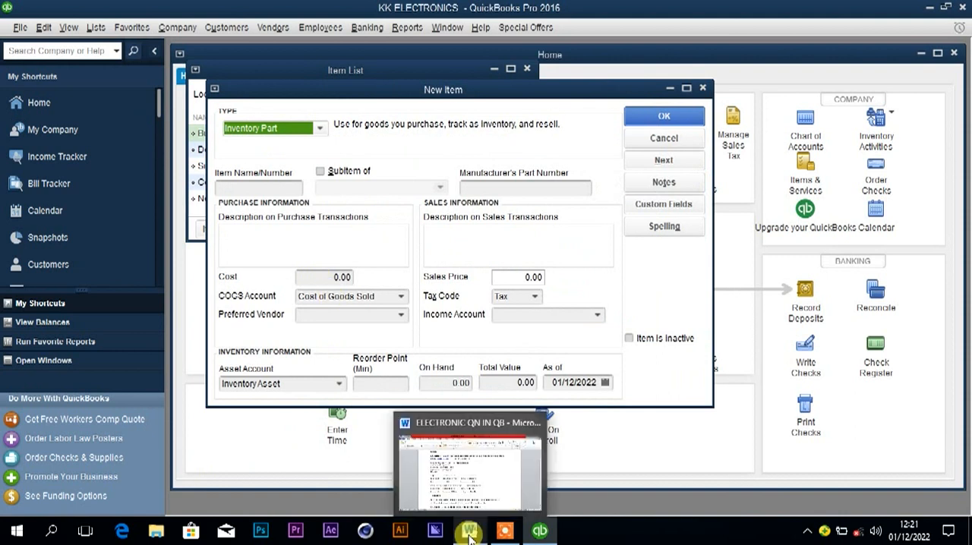
{"action": "left_click", "coordinate": [469, 535]}
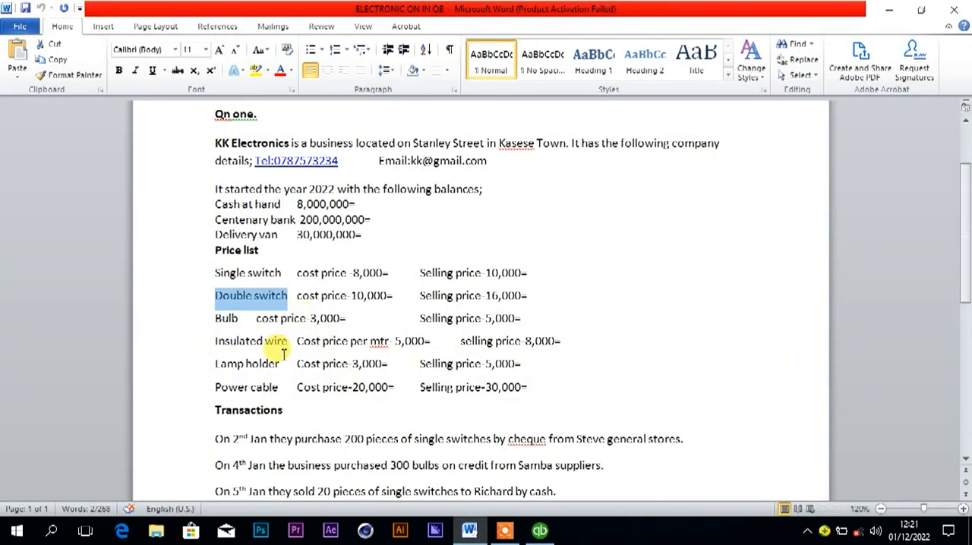
{"action": "left_click_drag", "start_coordinate": [213, 341], "coordinate": [289, 343]}
{"action": "key", "text": "ctrl+c"}
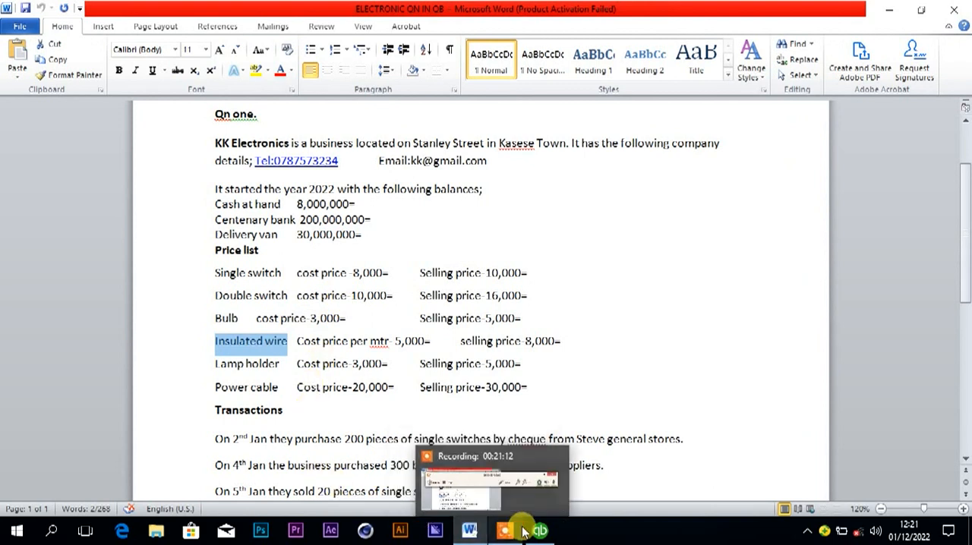
{"action": "mouse_move", "coordinate": [536, 534]}
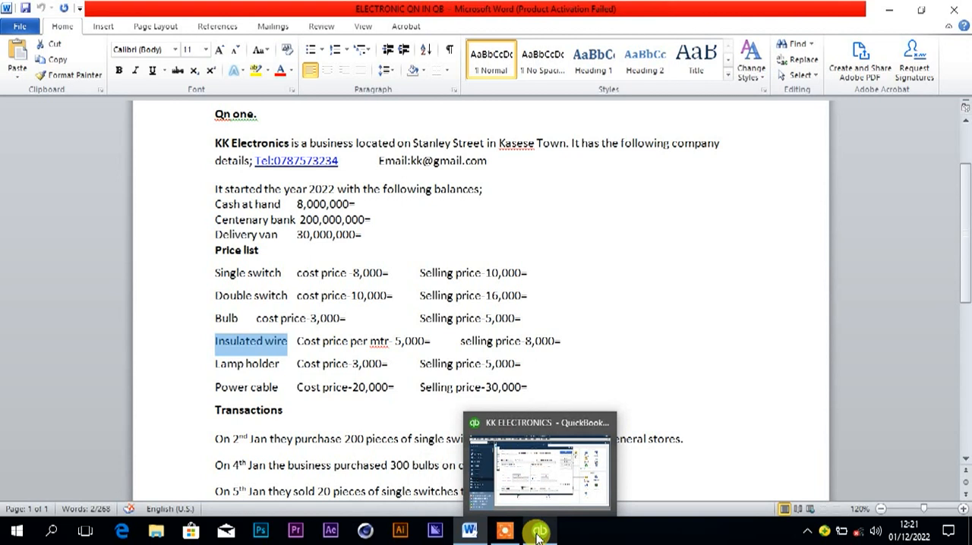
{"action": "left_click", "coordinate": [537, 533]}
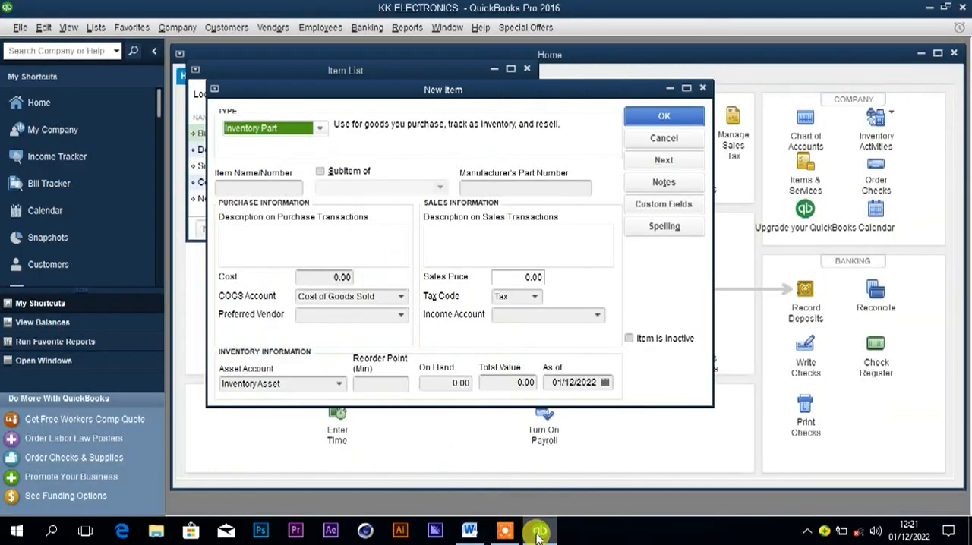
{"action": "left_click", "coordinate": [266, 186]}
{"action": "key", "text": "ctrl+v"}
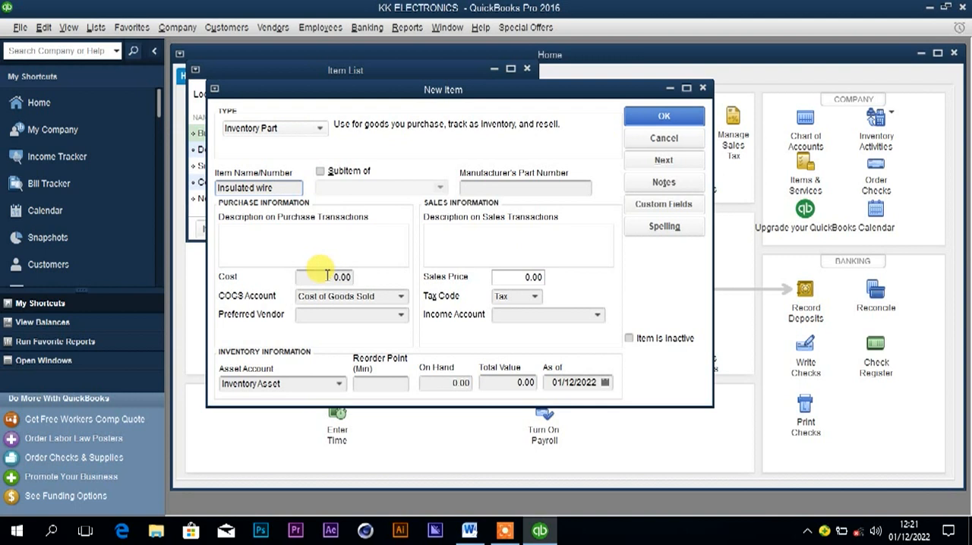
Check the Insulated wire prices in the Word document, and enter a cost of 5,000 and a sales price of 8,000 in QuickBooks.
{"action": "left_click", "coordinate": [470, 532]}
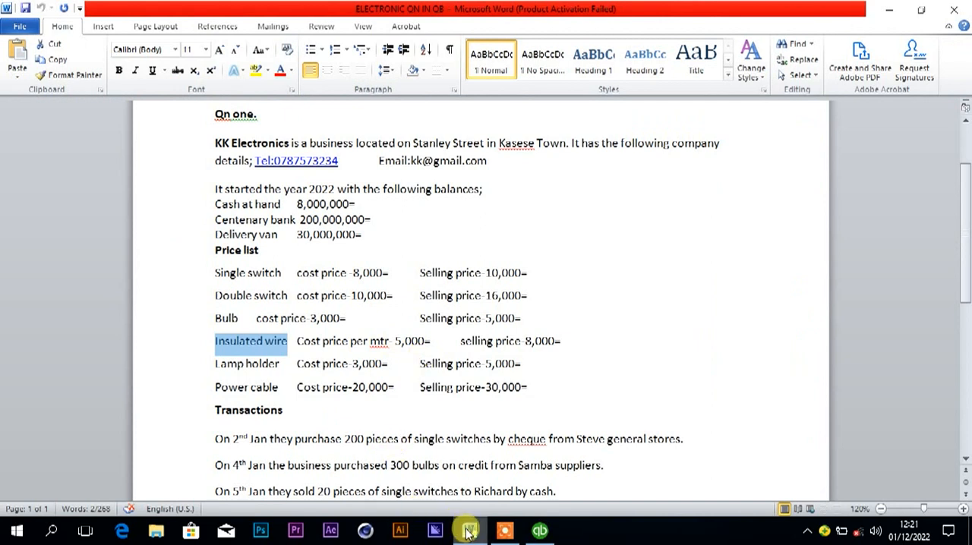
{"action": "left_click", "coordinate": [538, 531]}
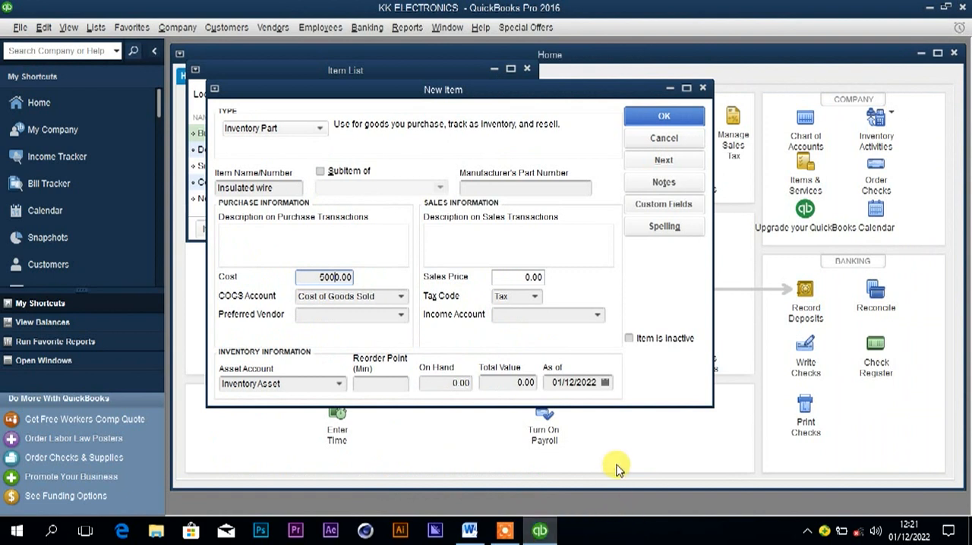
{"action": "left_click", "coordinate": [514, 279]}
{"action": "type", "text": "8"}
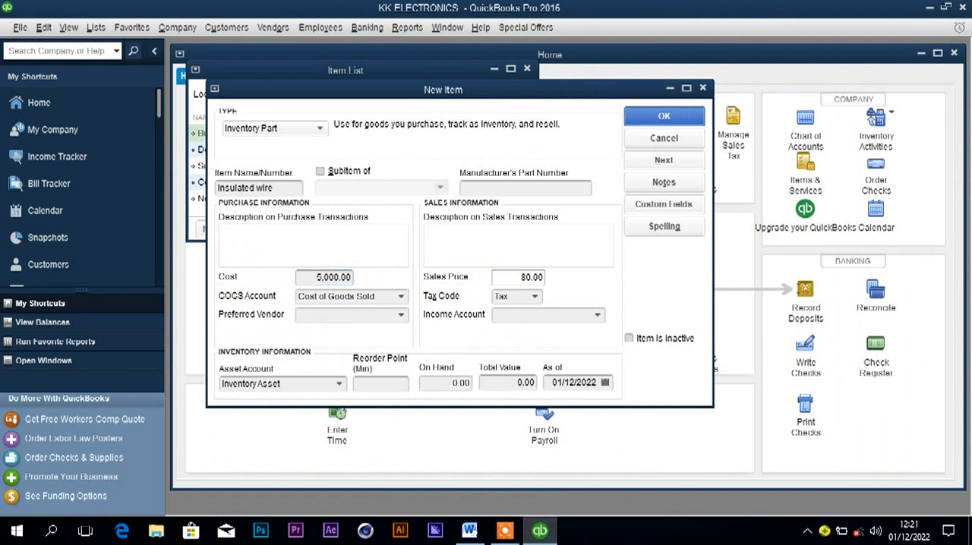
{"action": "type", "text": "00"}
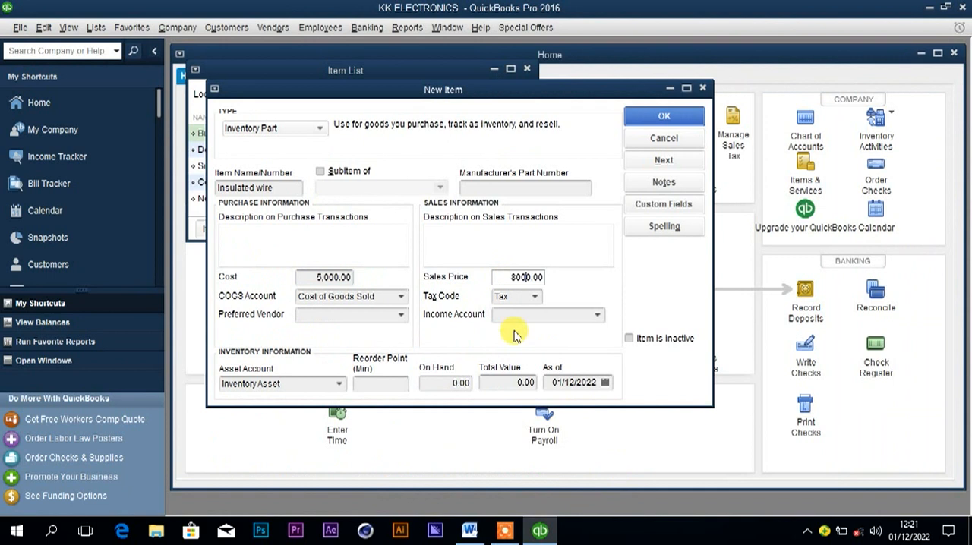
Save the Insulated wire item with Insulated wire income as its income account, setting it up as a new account.
{"action": "left_click", "coordinate": [524, 316]}
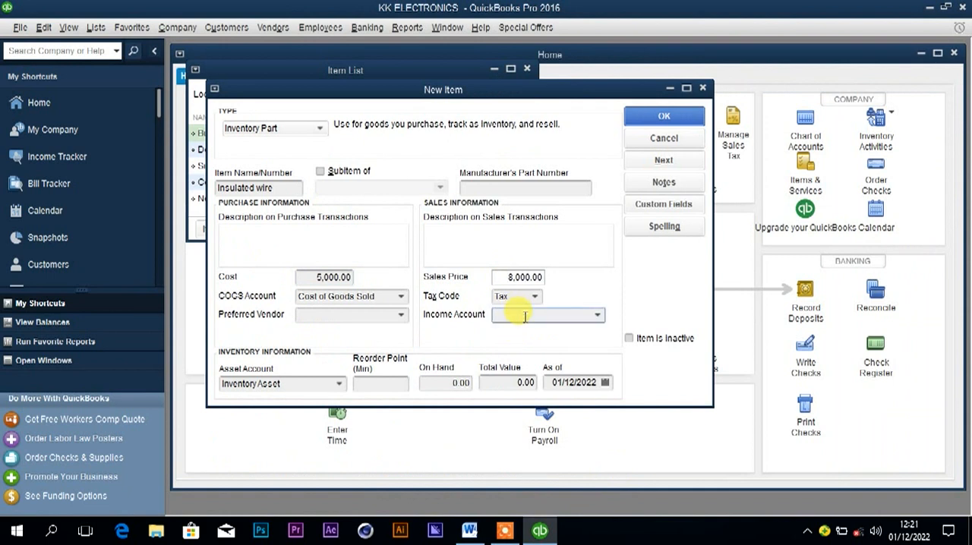
{"action": "key", "text": "ctrl+v"}
{"action": "type", "text": "income"}
{"action": "left_click", "coordinate": [573, 383]}
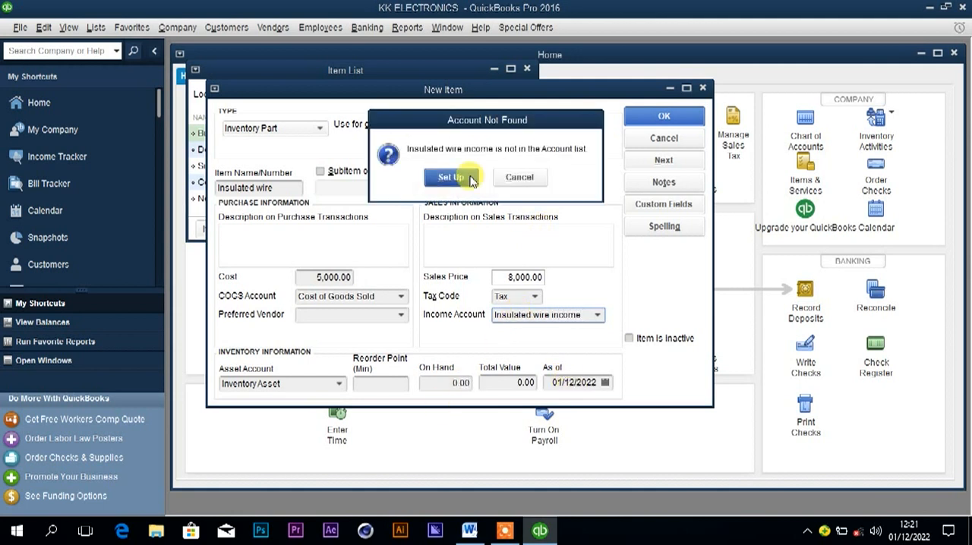
{"action": "left_click", "coordinate": [451, 179]}
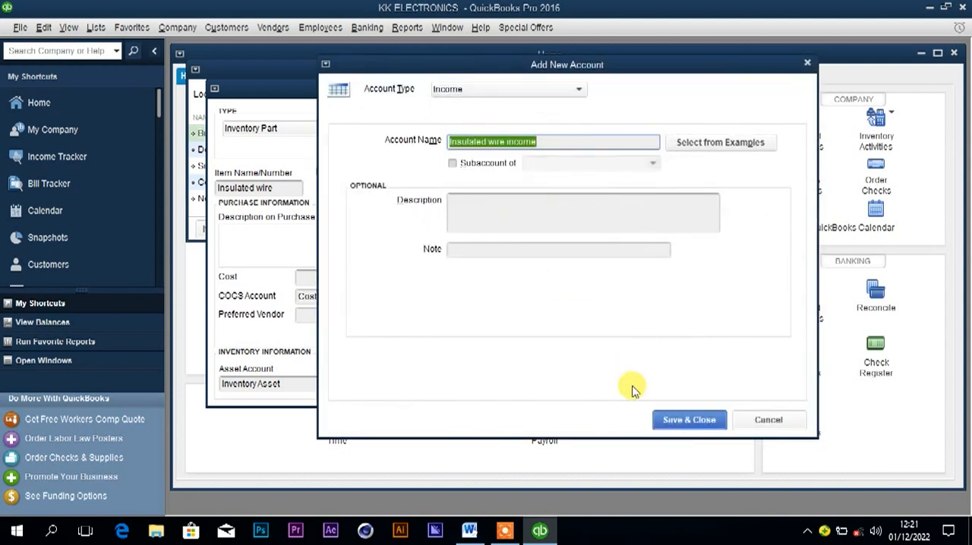
{"action": "left_click", "coordinate": [678, 421]}
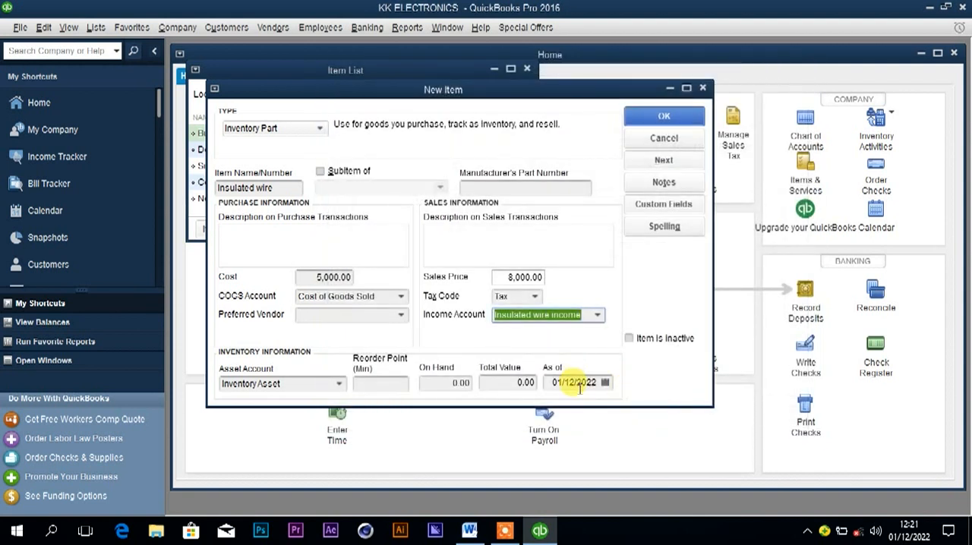
{"action": "left_click", "coordinate": [573, 382]}
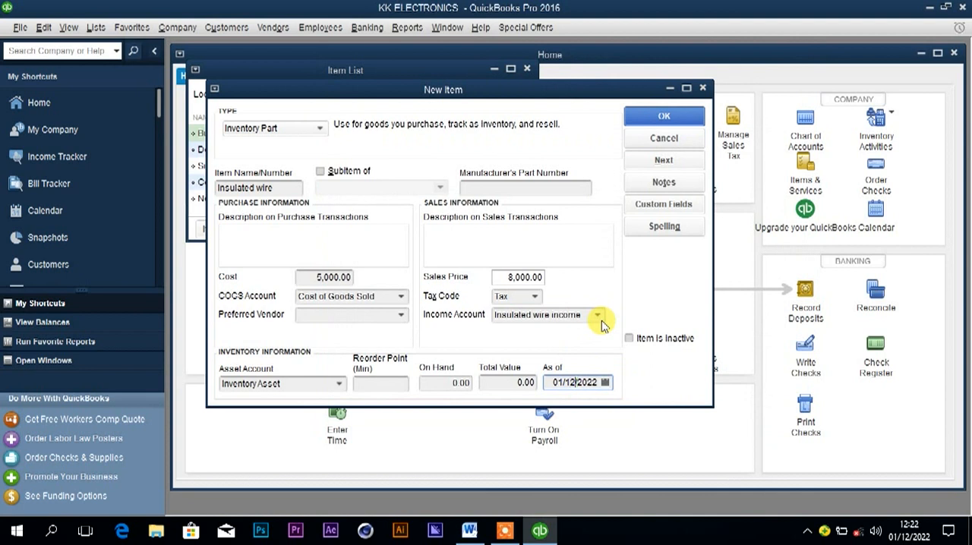
{"action": "left_click", "coordinate": [663, 118]}
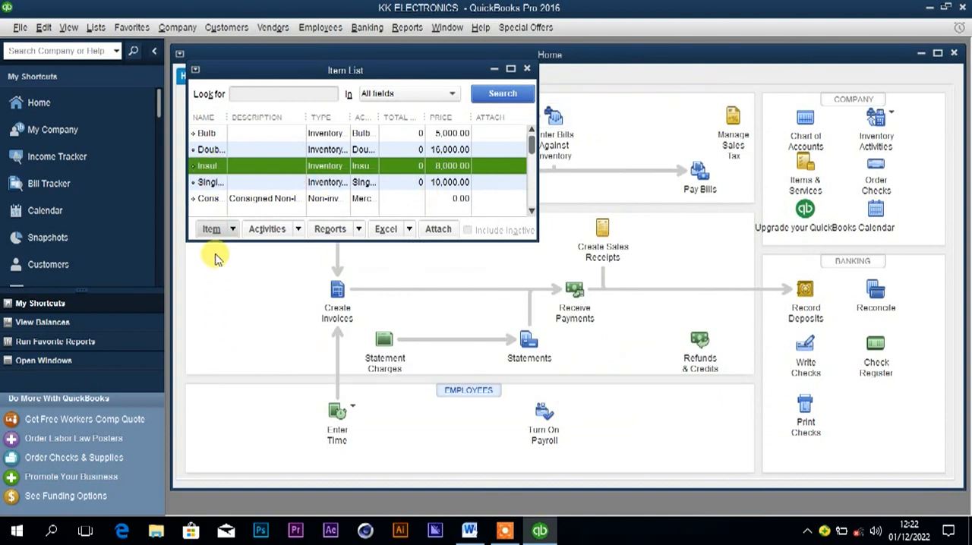
Create another Inventory Part item in QuickBooks, naming it Lamp holder with the name copied from the Word document's price list.
{"action": "left_click", "coordinate": [469, 530]}
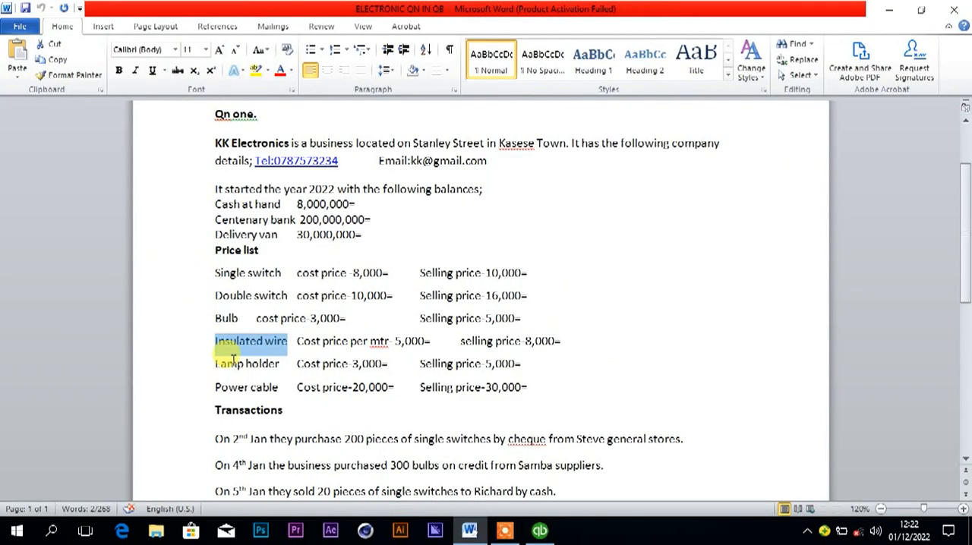
{"action": "left_click_drag", "start_coordinate": [214, 365], "coordinate": [271, 364]}
{"action": "key", "text": "ctrl+c"}
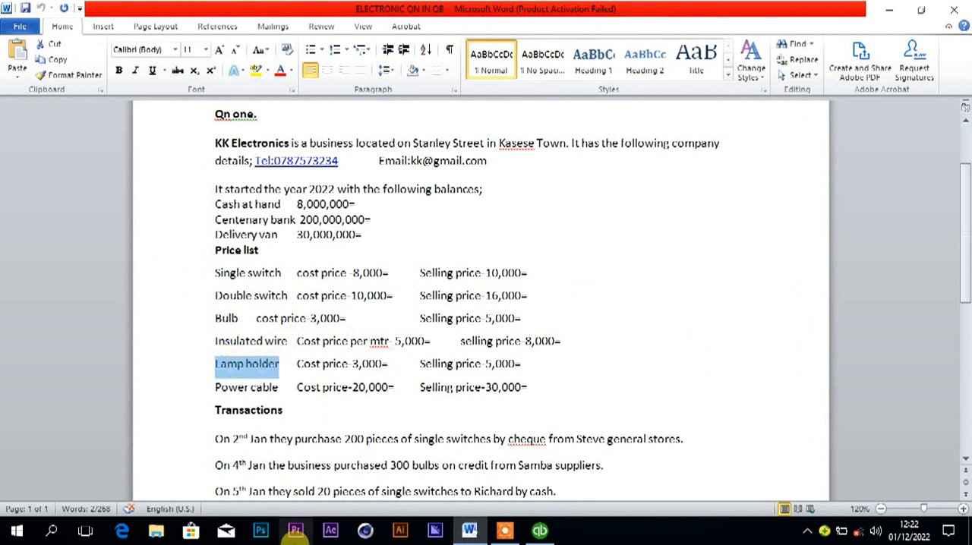
{"action": "left_click", "coordinate": [539, 533]}
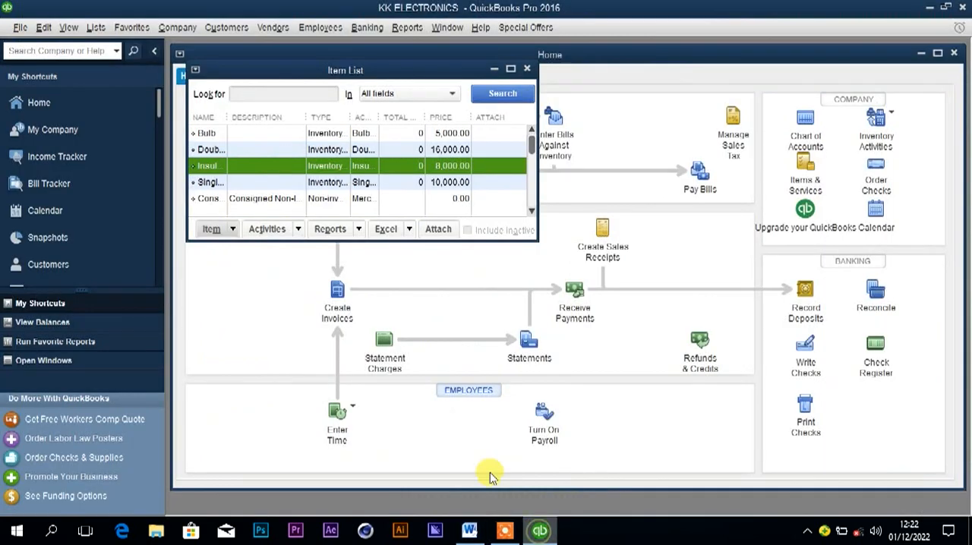
{"action": "left_click", "coordinate": [242, 246]}
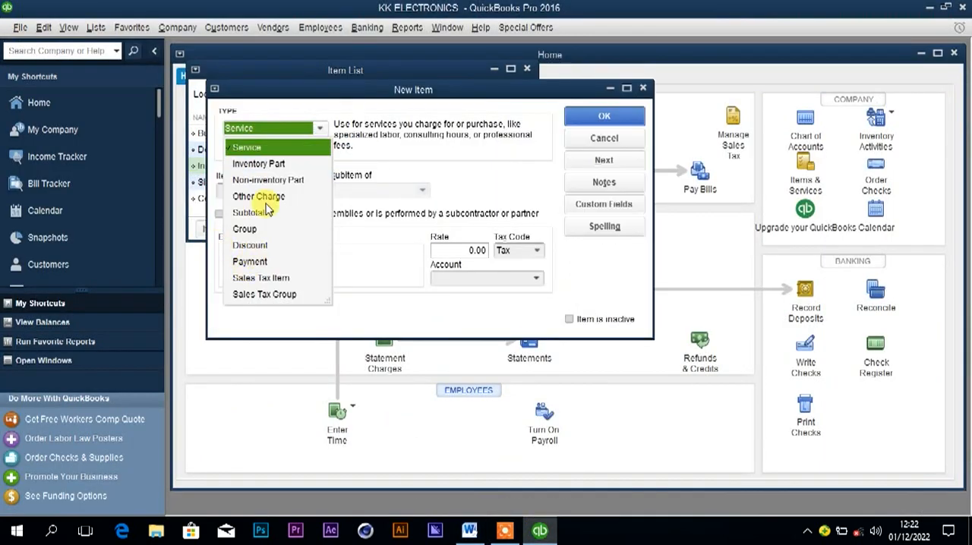
{"action": "left_click", "coordinate": [259, 163]}
{"action": "left_click", "coordinate": [252, 186]}
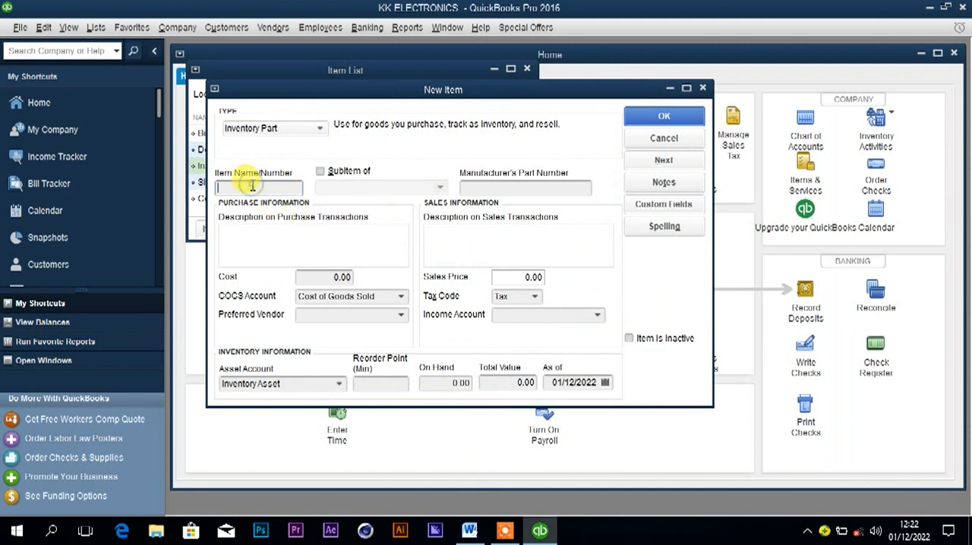
{"action": "type", "text": "Lamp holder"}
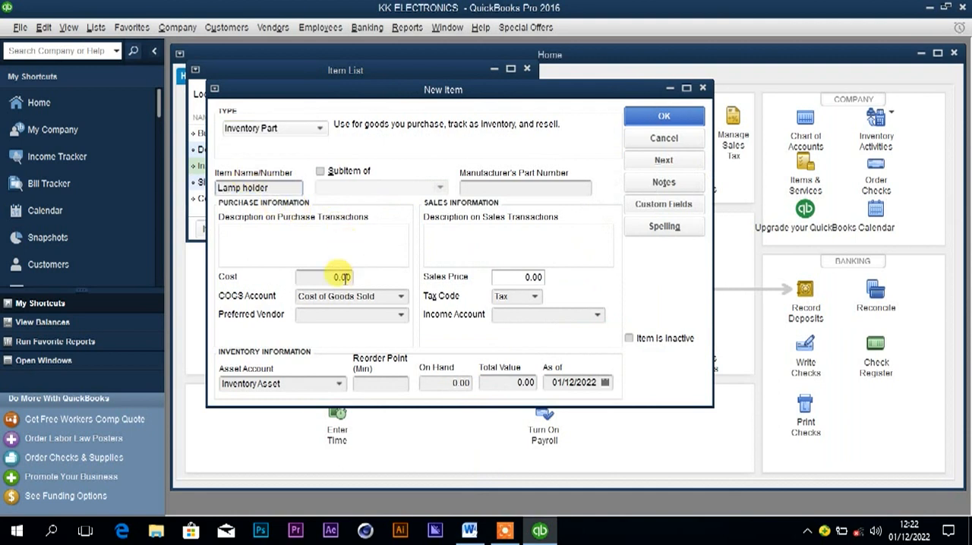
Check the Lamp holder prices in the Word document, and enter a cost of 3,000 and a sales price of 5,000 in QuickBooks.
{"action": "left_click", "coordinate": [328, 278]}
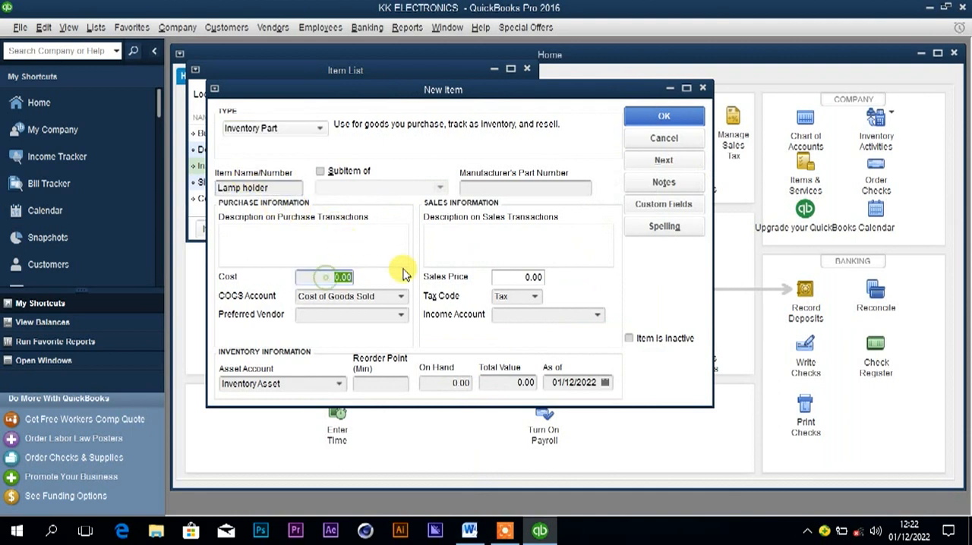
{"action": "left_click", "coordinate": [469, 532]}
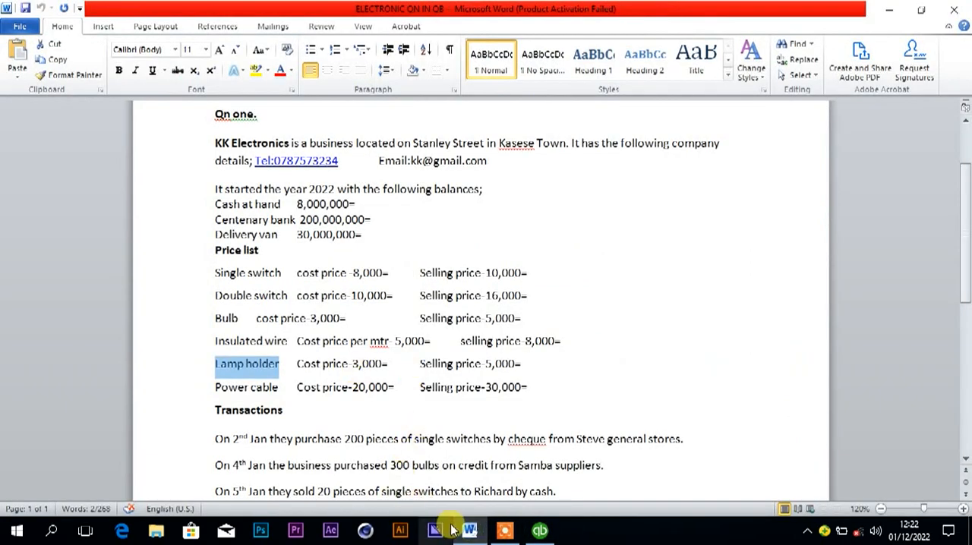
{"action": "mouse_move", "coordinate": [472, 534]}
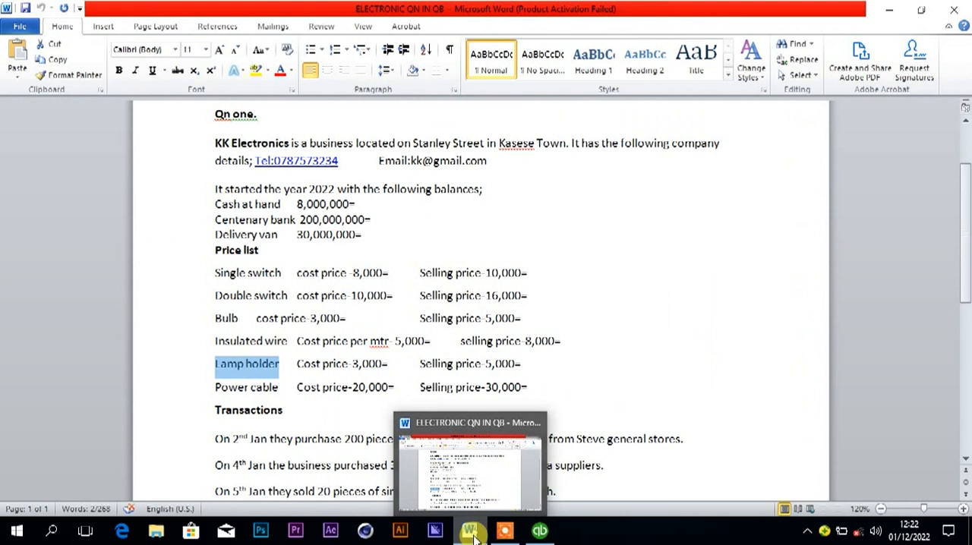
{"action": "left_click", "coordinate": [540, 532]}
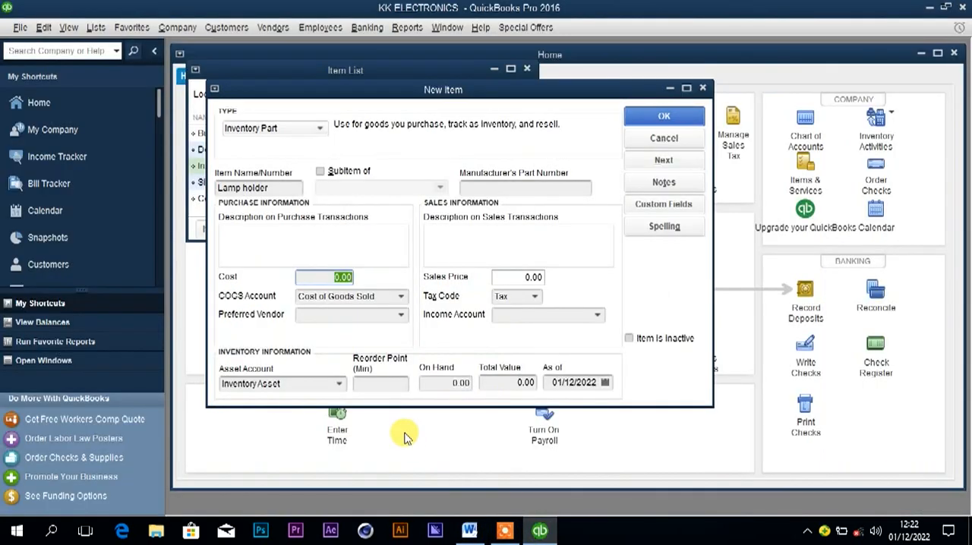
{"action": "type", "text": "3000"}
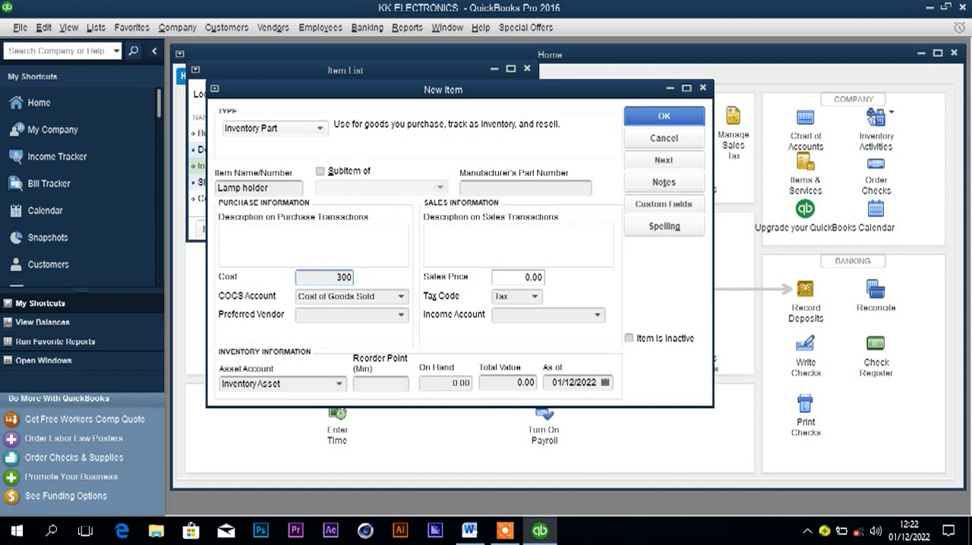
{"action": "left_click", "coordinate": [510, 278]}
{"action": "type", "text": "5000"}
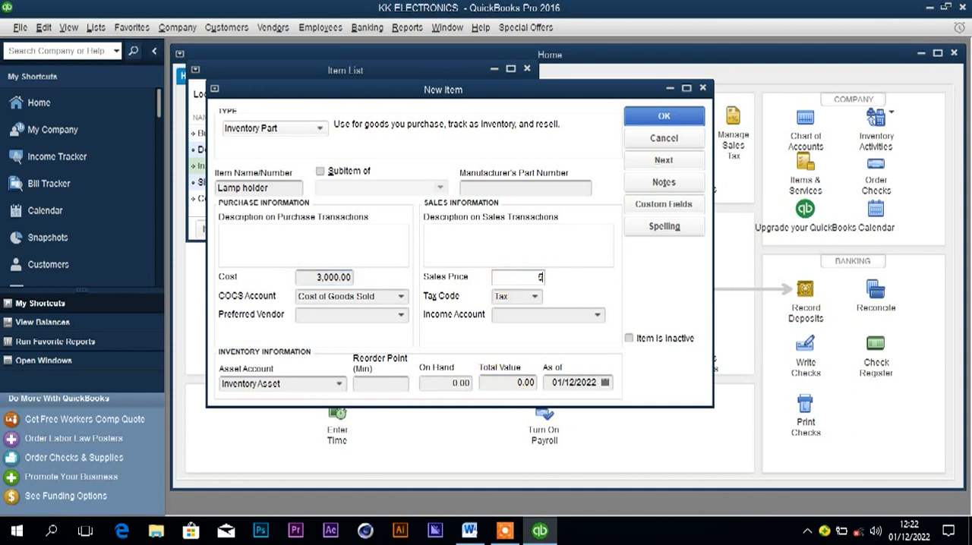
Save the Lamp holder item with the new income account Lamp holder income and an as-of date of 01/1/2022.
{"action": "left_click", "coordinate": [573, 315]}
{"action": "key", "text": "ctrl+v"}
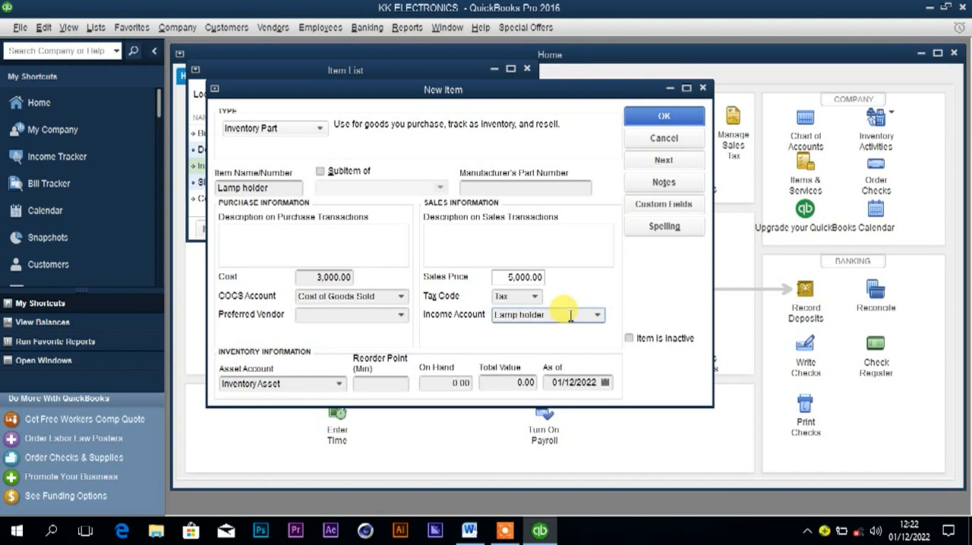
{"action": "type", "text": "income"}
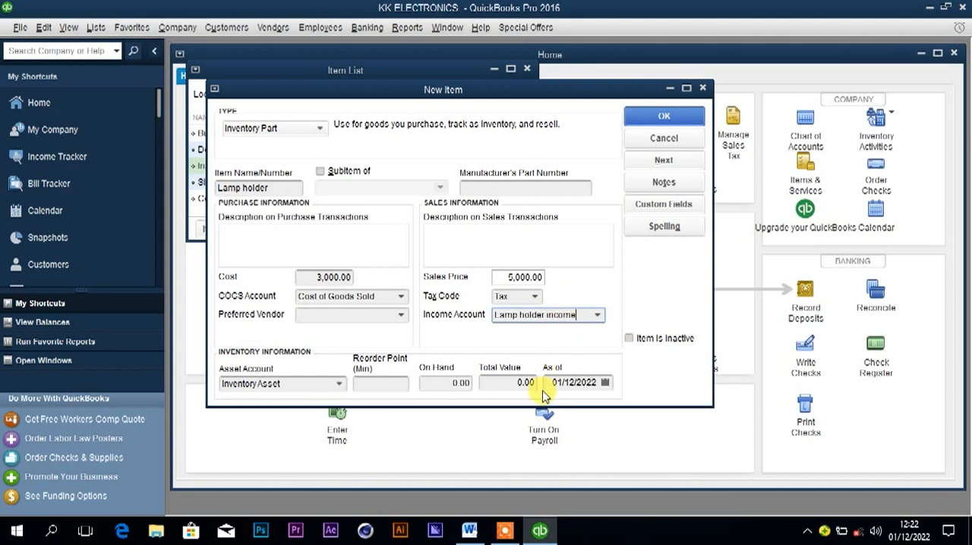
{"action": "left_click", "coordinate": [575, 382]}
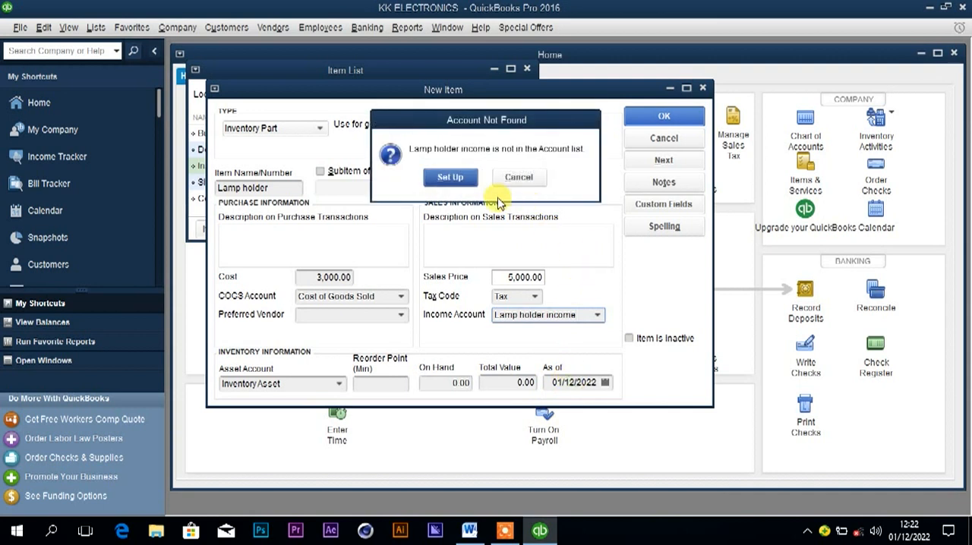
{"action": "left_click", "coordinate": [453, 176]}
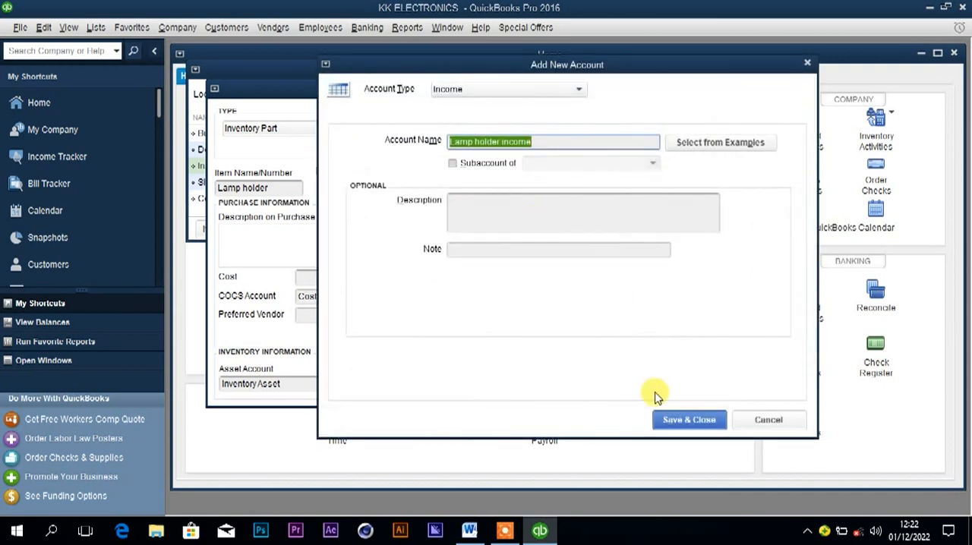
{"action": "left_click", "coordinate": [670, 422]}
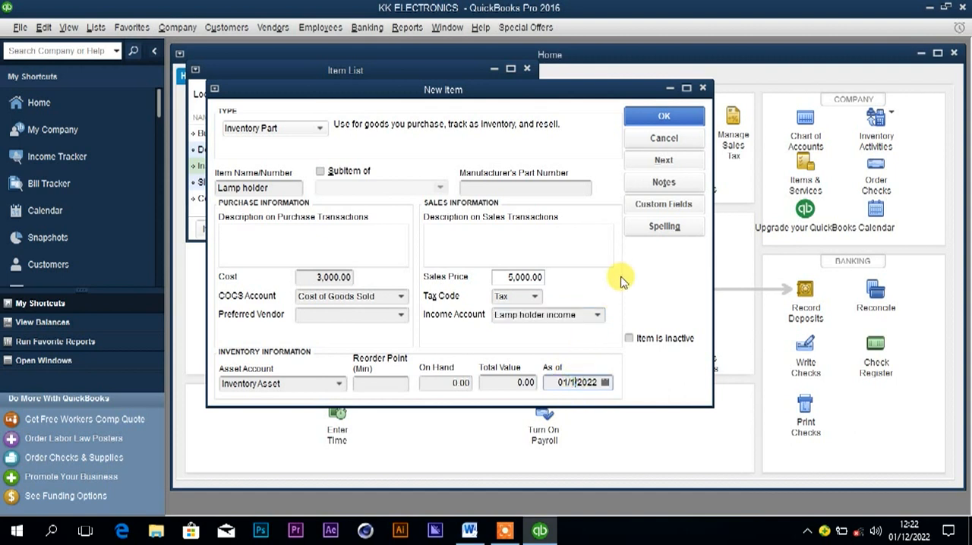
{"action": "left_click", "coordinate": [660, 118]}
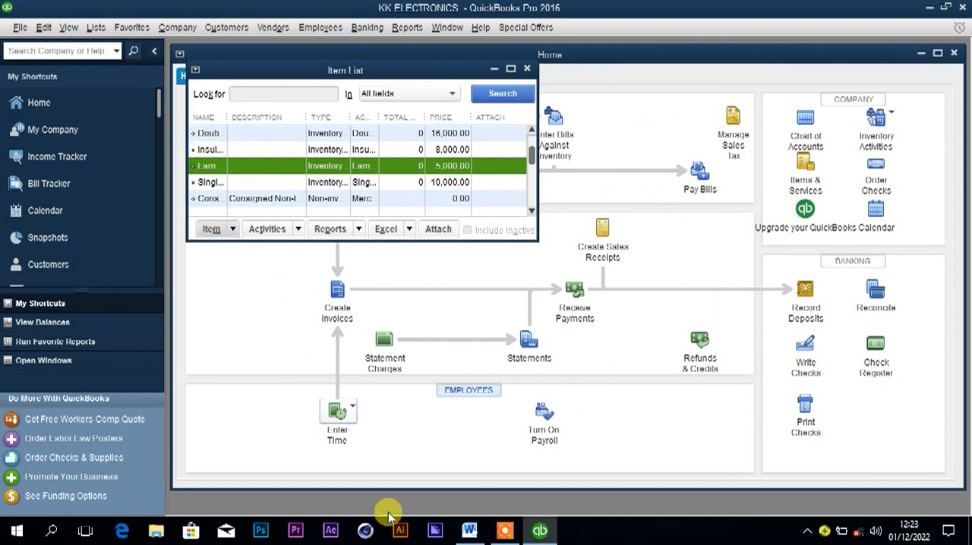
Copy the name Power cable from the Word document's price list and create an Inventory Part item with that name in QuickBooks.
{"action": "left_click", "coordinate": [469, 530]}
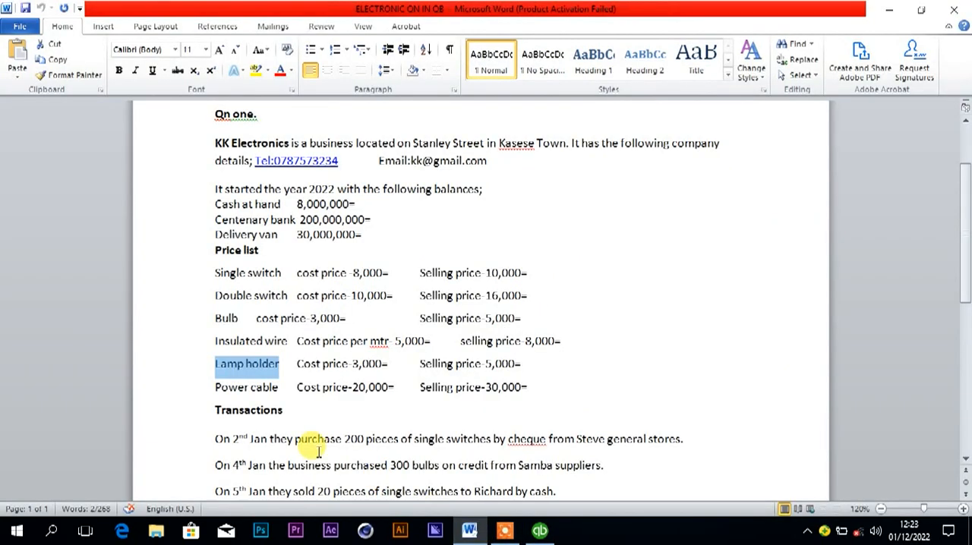
{"action": "left_click_drag", "start_coordinate": [214, 386], "coordinate": [267, 393]}
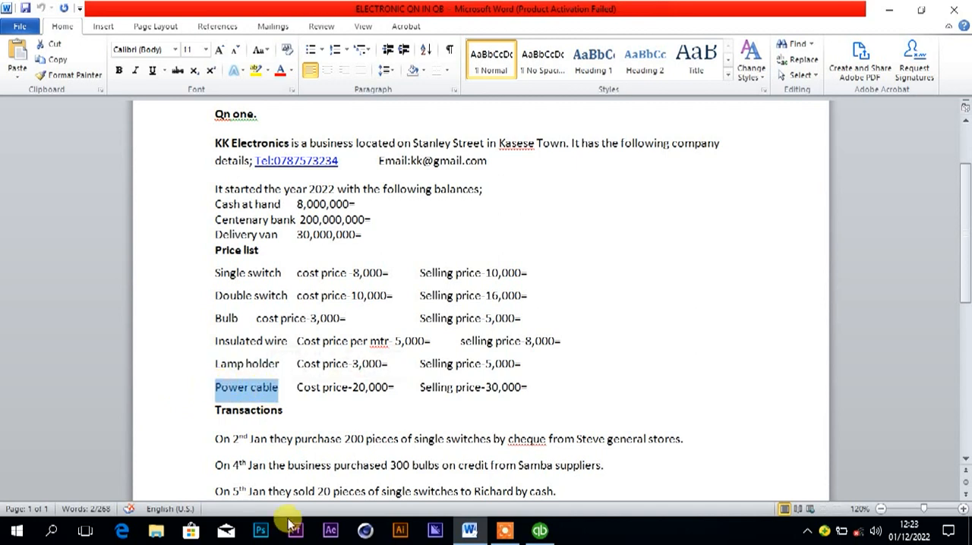
{"action": "left_click", "coordinate": [537, 530]}
{"action": "left_click", "coordinate": [218, 231]}
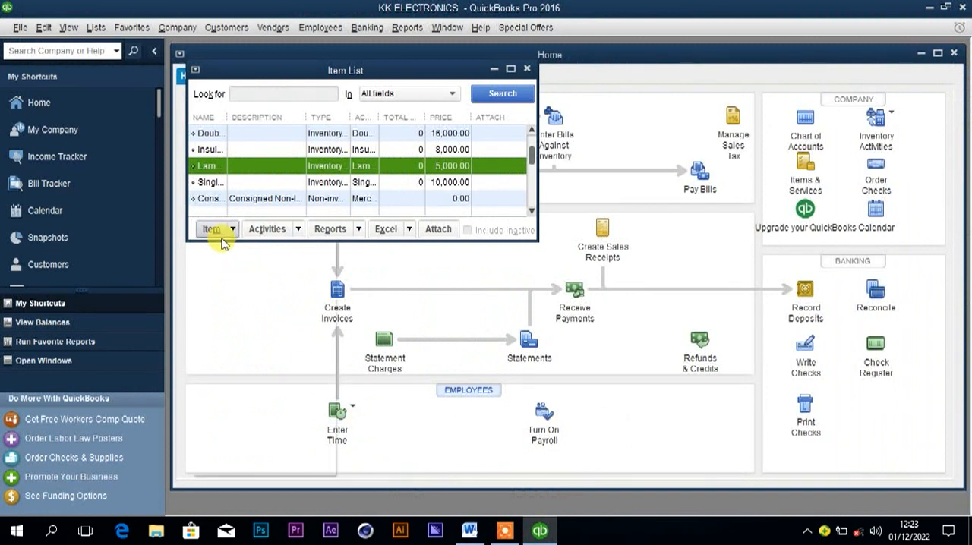
{"action": "left_click", "coordinate": [223, 246]}
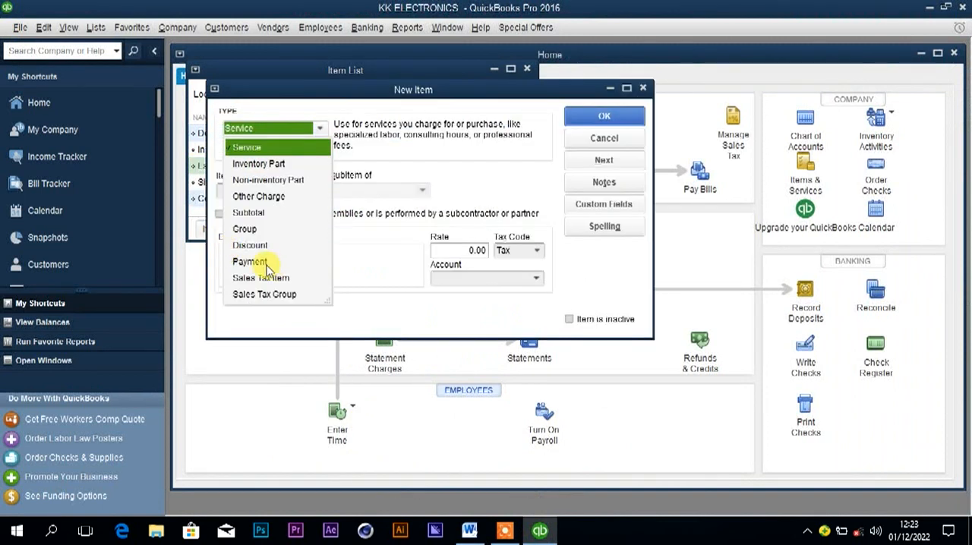
{"action": "left_click", "coordinate": [267, 164]}
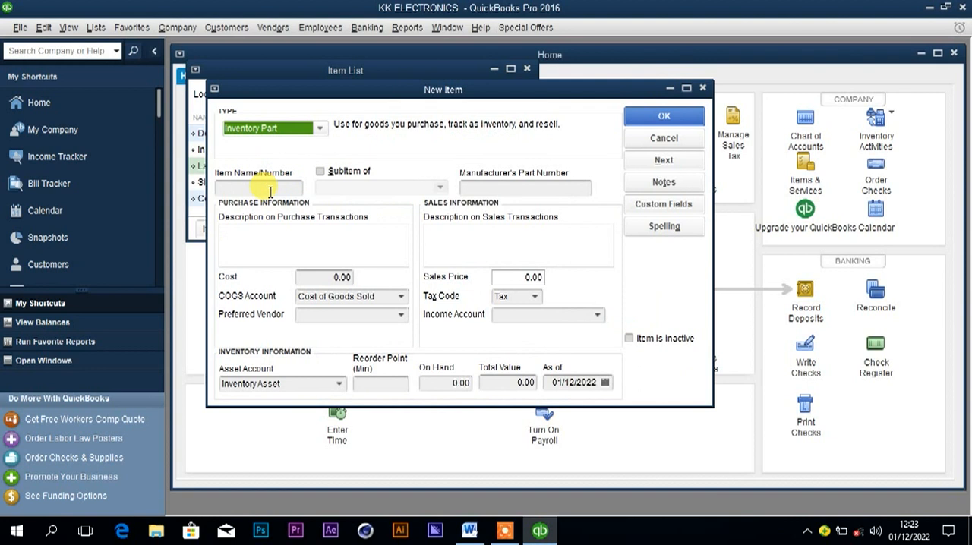
{"action": "left_click", "coordinate": [270, 190]}
{"action": "type", "text": "Power cable"}
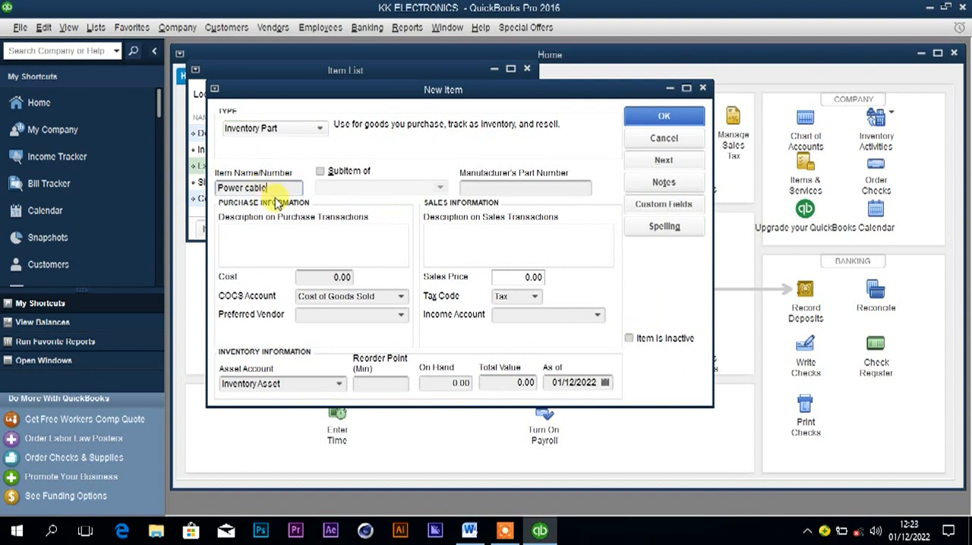
Check the Power cable prices in the Word document, and enter a cost of 20,000 and a sales price of 30,000 in QuickBooks.
{"action": "left_click", "coordinate": [327, 277]}
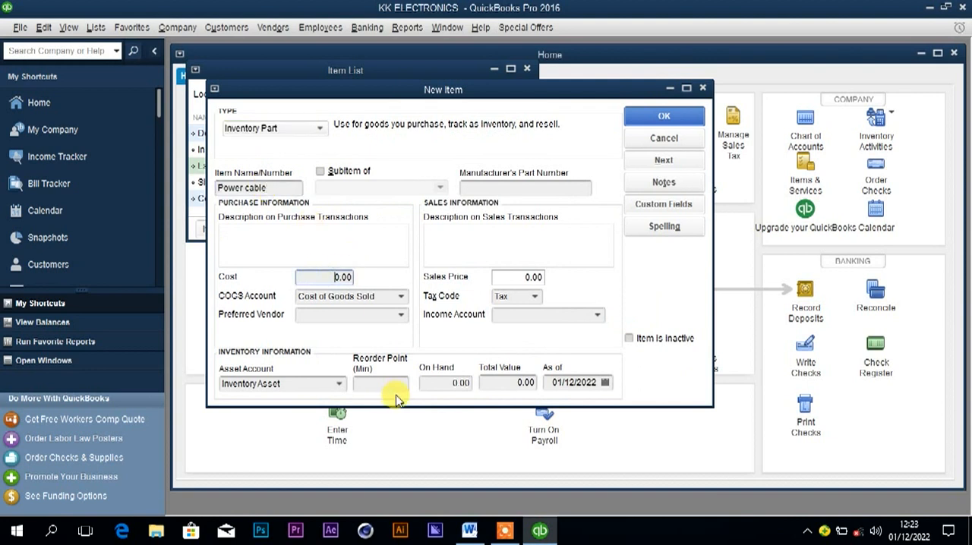
{"action": "left_click", "coordinate": [470, 530]}
{"action": "left_click_drag", "start_coordinate": [215, 388], "coordinate": [278, 388]}
{"action": "key", "text": "ctrl+c"}
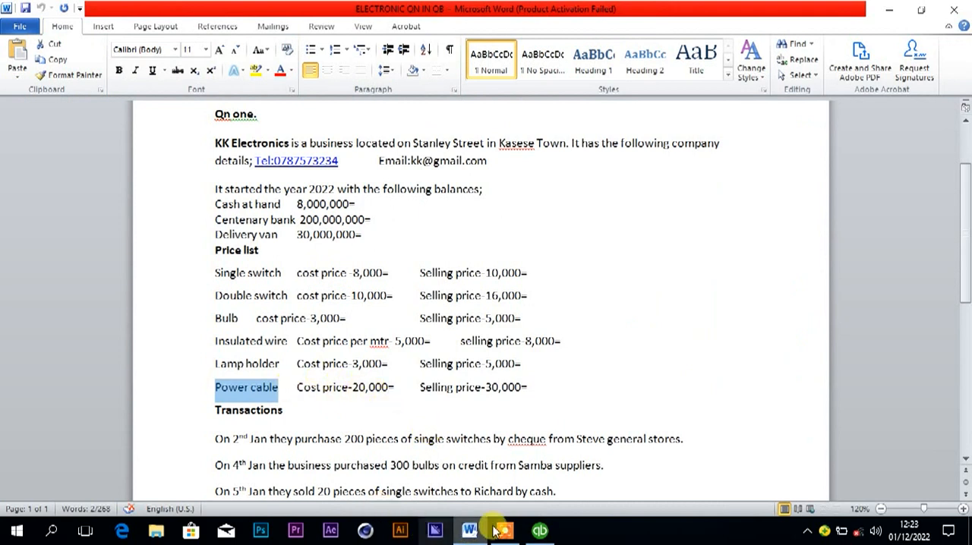
{"action": "left_click", "coordinate": [539, 534]}
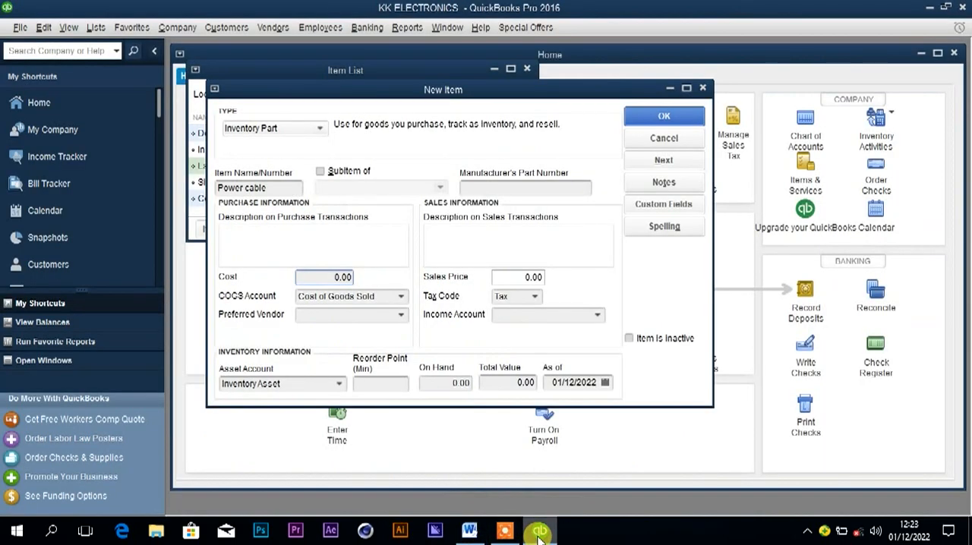
{"action": "type", "text": "000"}
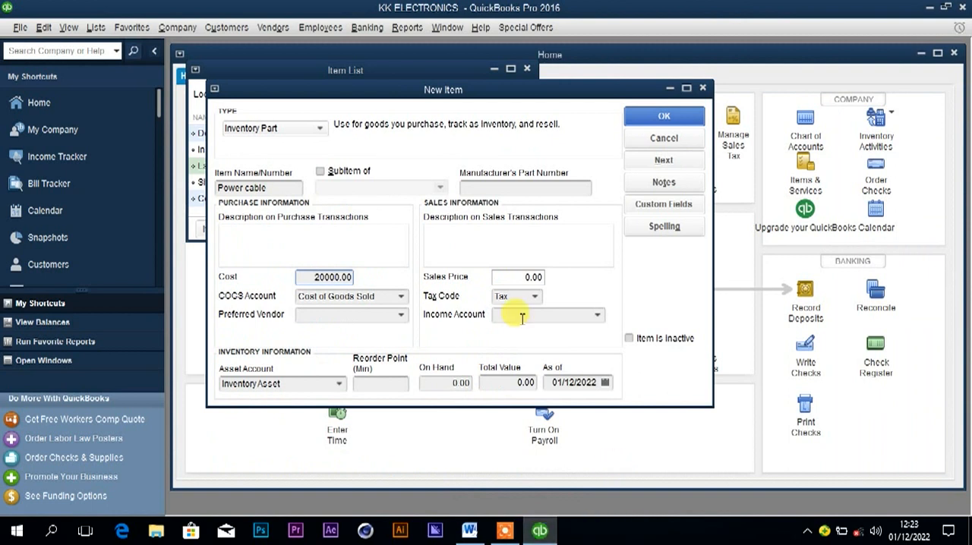
{"action": "left_click", "coordinate": [508, 276]}
{"action": "type", "text": "3000"}
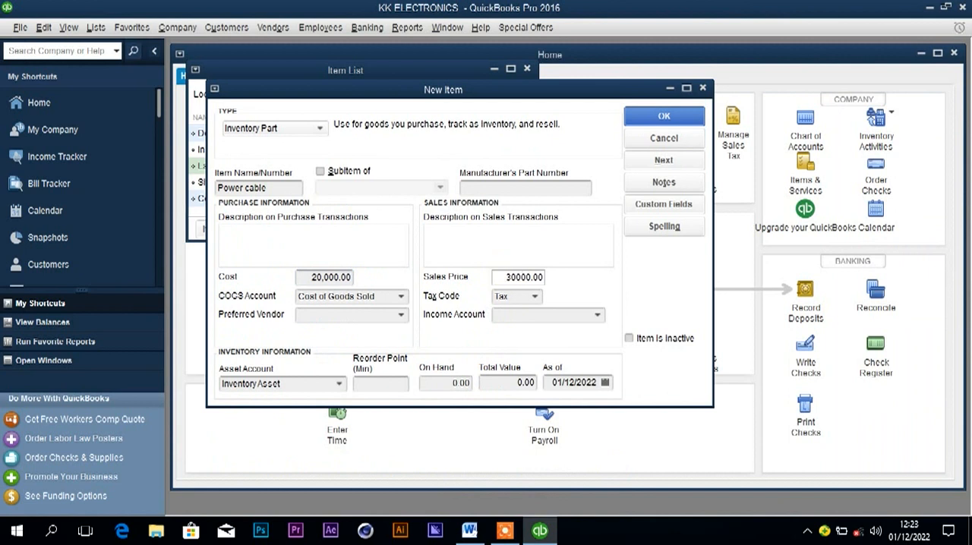
Assign the income account Power cable income to the Power cable item and set it up as a new account.
{"action": "left_click", "coordinate": [517, 313]}
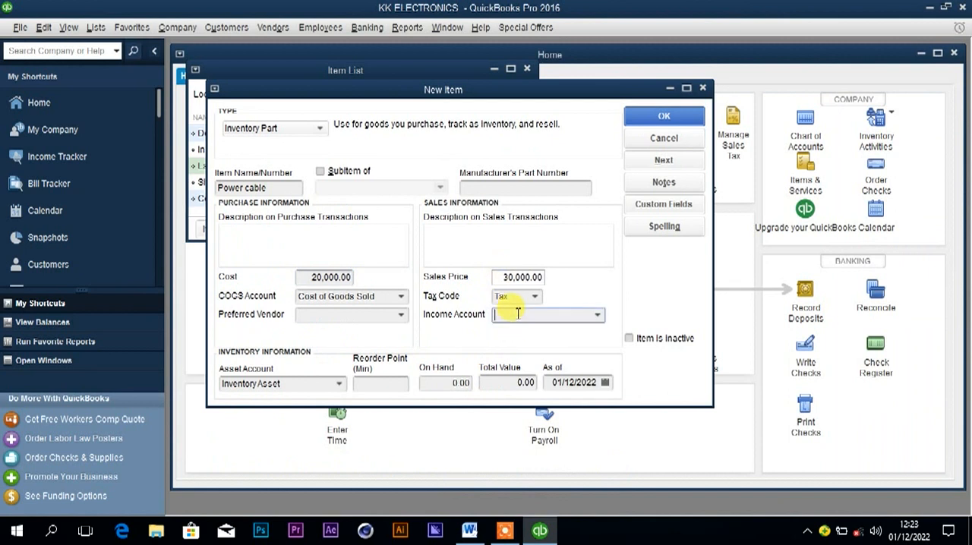
{"action": "key", "text": "ctrl+v"}
{"action": "type", "text": "inc"}
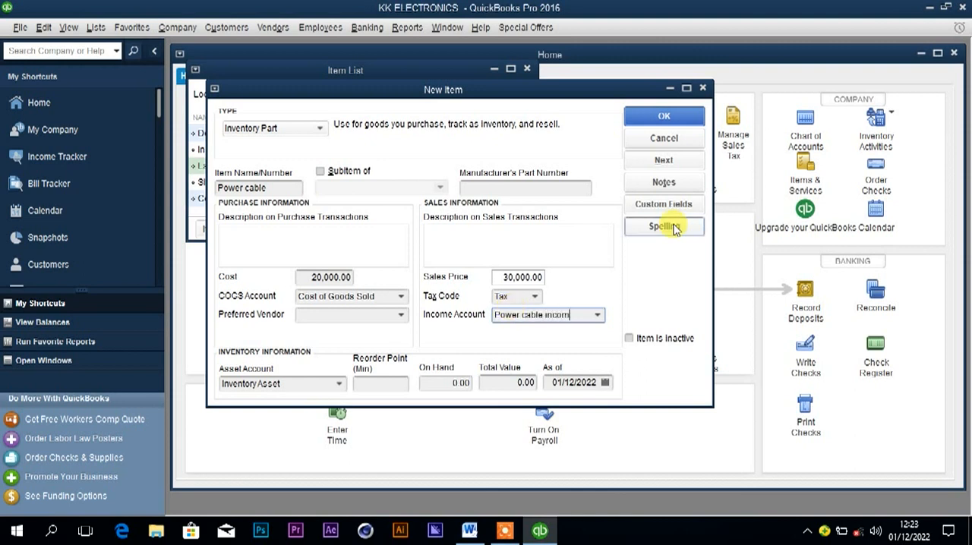
{"action": "left_click", "coordinate": [575, 382]}
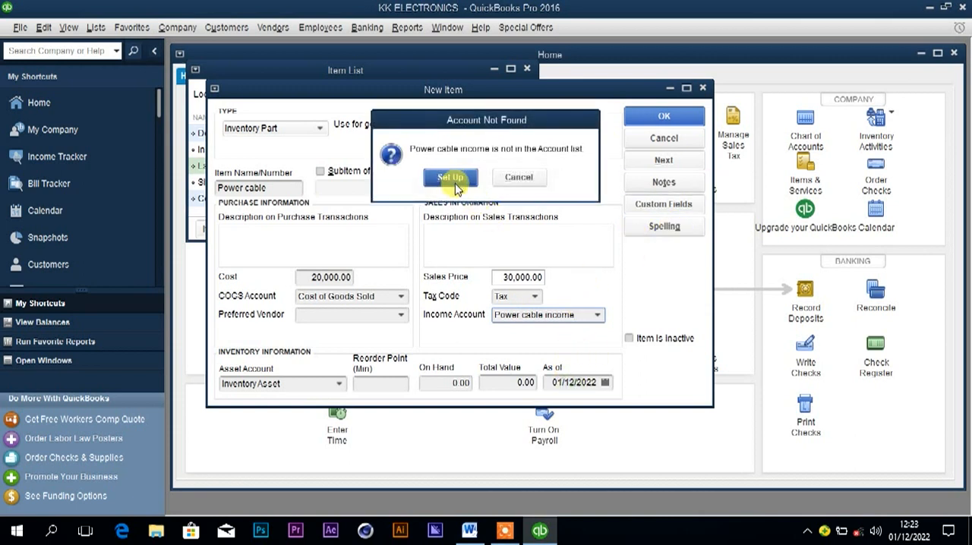
{"action": "left_click", "coordinate": [450, 177]}
{"action": "left_click", "coordinate": [666, 420]}
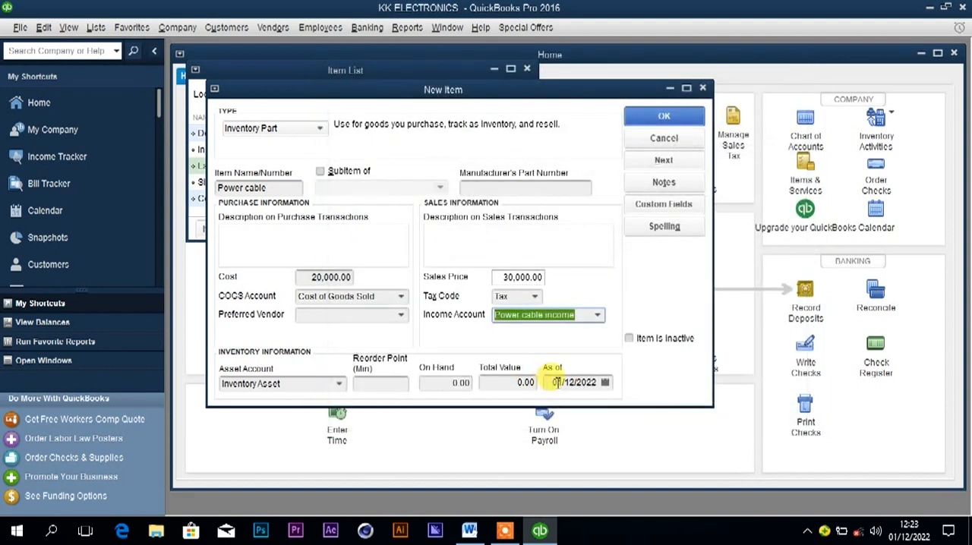
Set the Power cable item's as-of date to 01/01/2022 and save the item.
{"action": "left_click", "coordinate": [573, 382]}
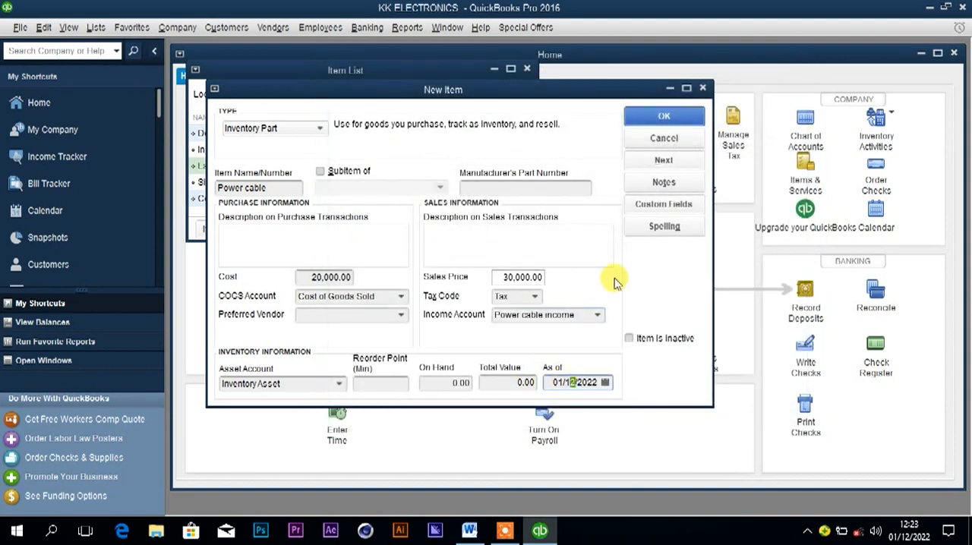
{"action": "key", "text": "BackSpace"}
{"action": "key", "text": "shift+Tab"}
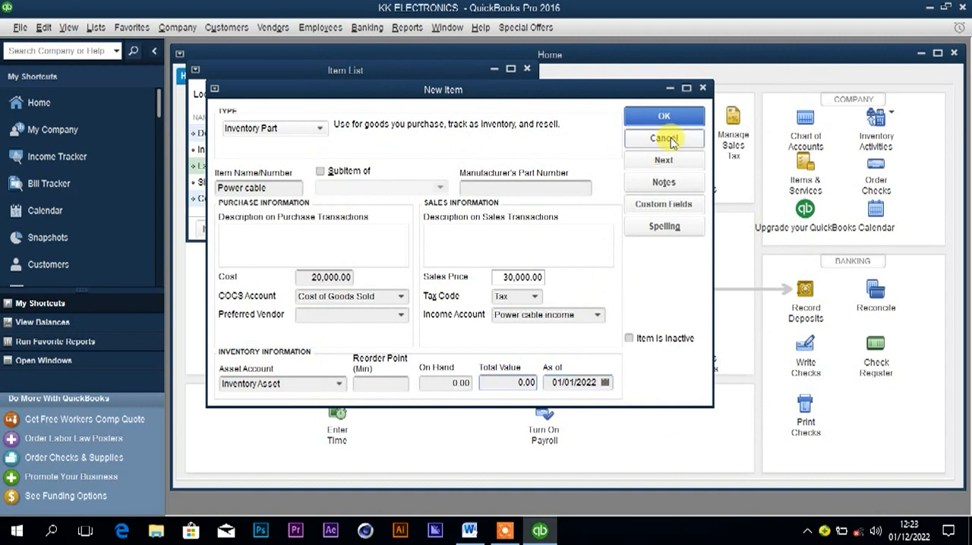
{"action": "left_click", "coordinate": [442, 384]}
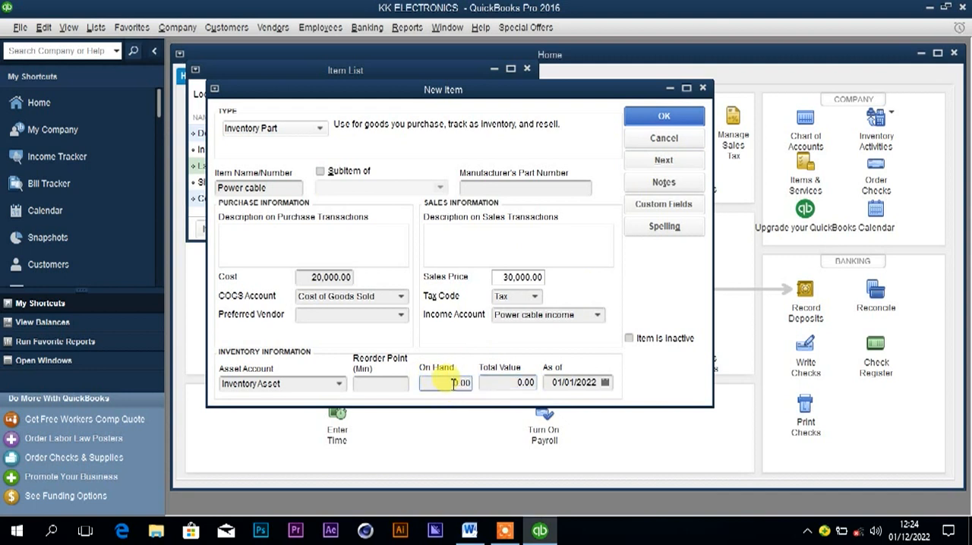
{"action": "left_click", "coordinate": [666, 116]}
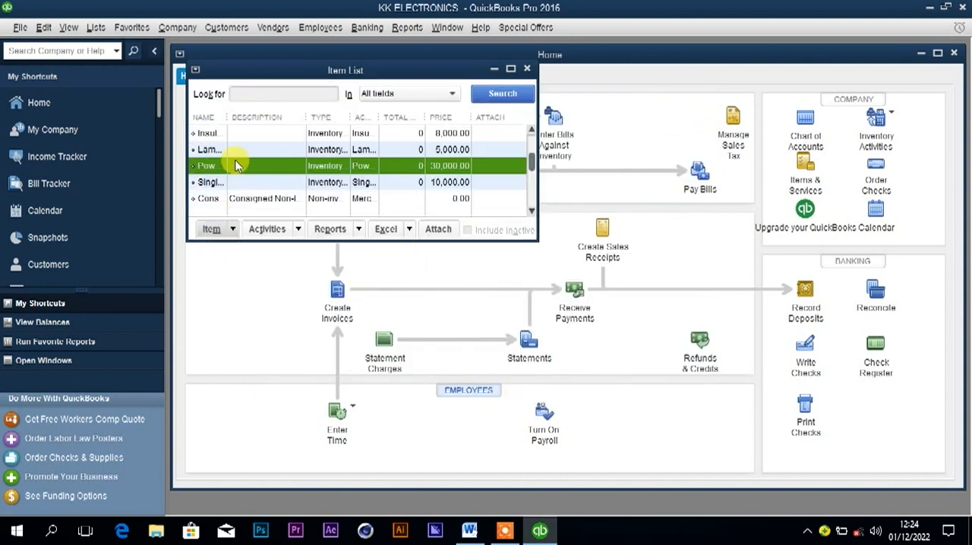
Switch to the Word document and review the January transactions listed below the price list.
{"action": "left_click", "coordinate": [470, 530]}
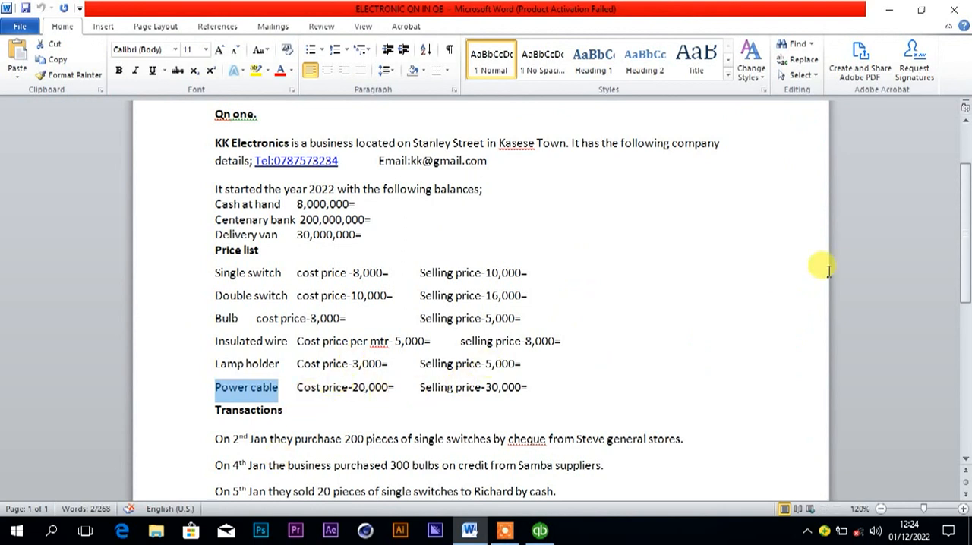
{"action": "left_click_drag", "start_coordinate": [965, 247], "coordinate": [966, 317]}
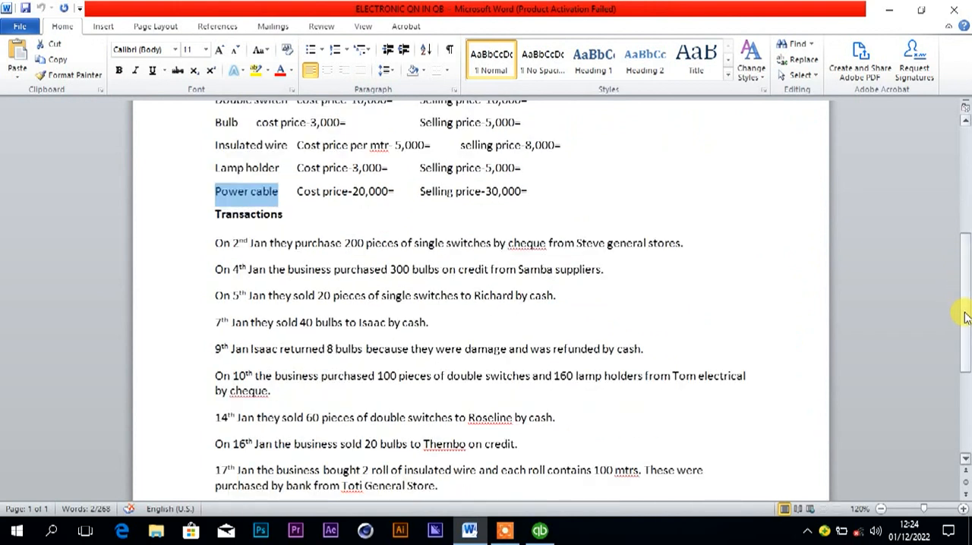
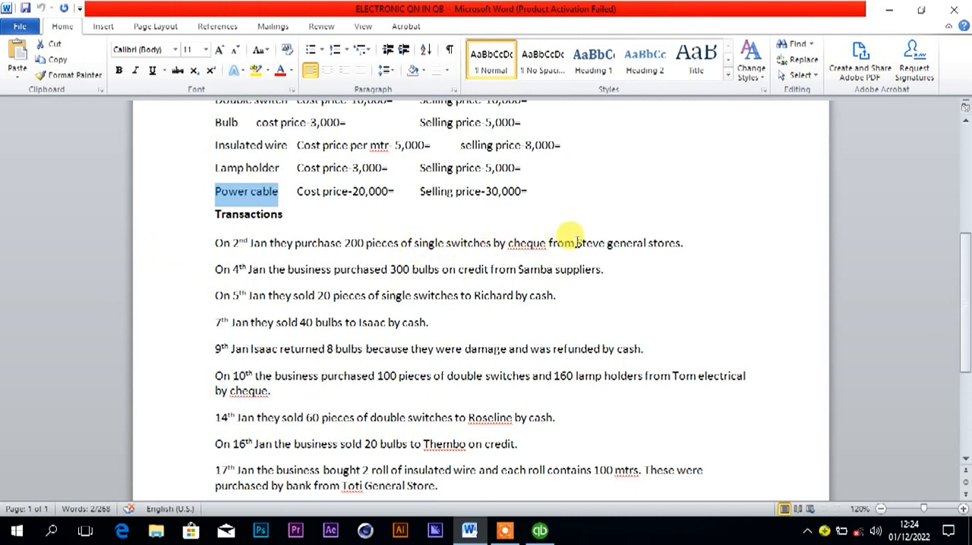
Copy the supplier name Steve general stores from the 2nd January transaction in Word, and open the Vendor Center in QuickBooks.
{"action": "left_click_drag", "start_coordinate": [577, 243], "coordinate": [672, 243]}
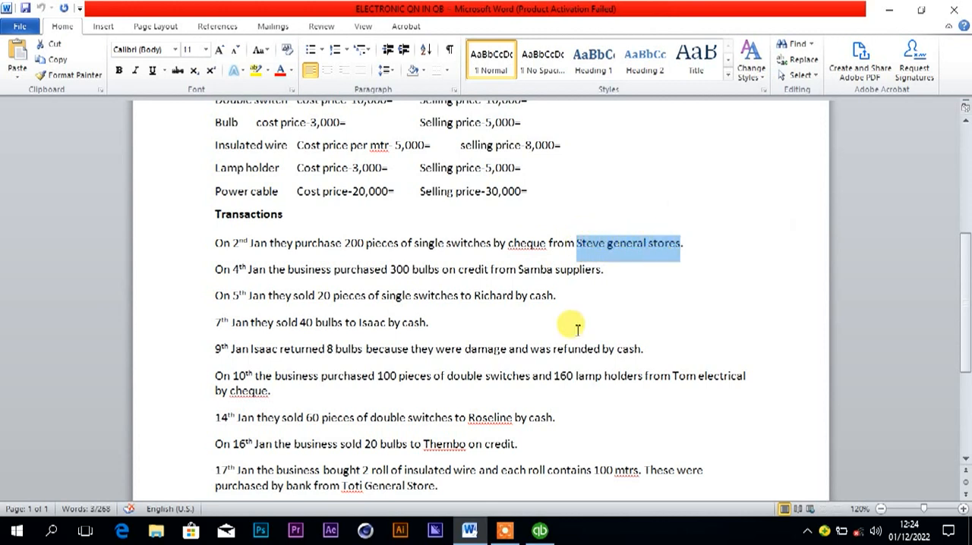
{"action": "mouse_move", "coordinate": [522, 535]}
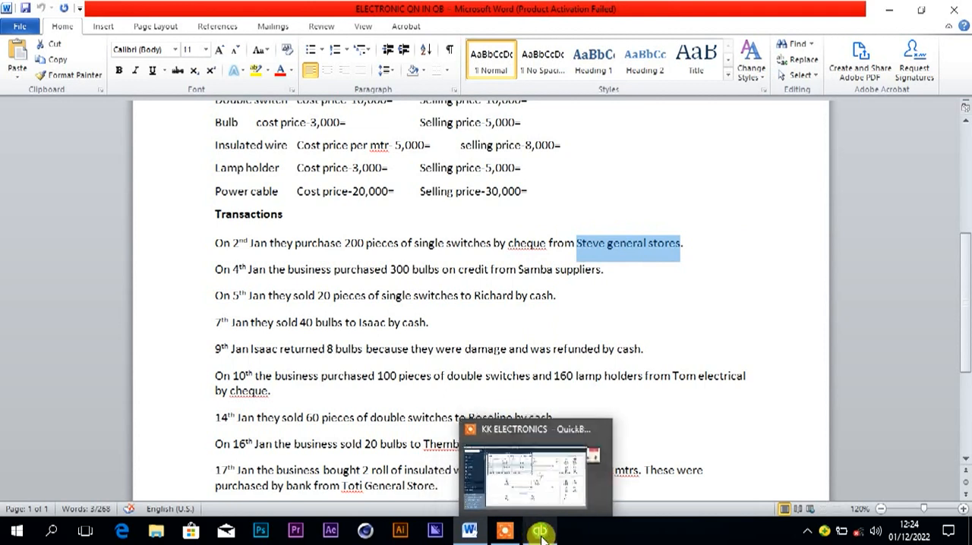
{"action": "left_click", "coordinate": [538, 531]}
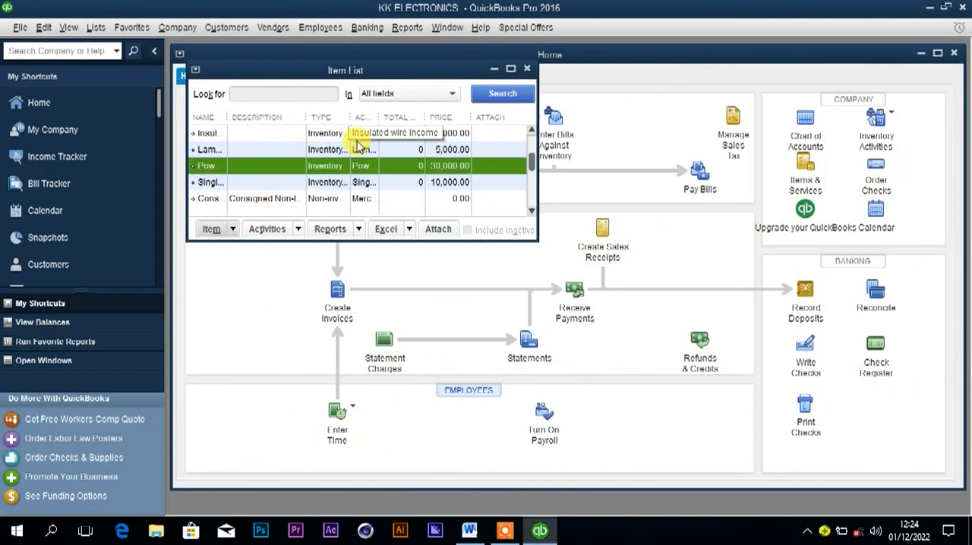
{"action": "left_click", "coordinate": [526, 69]}
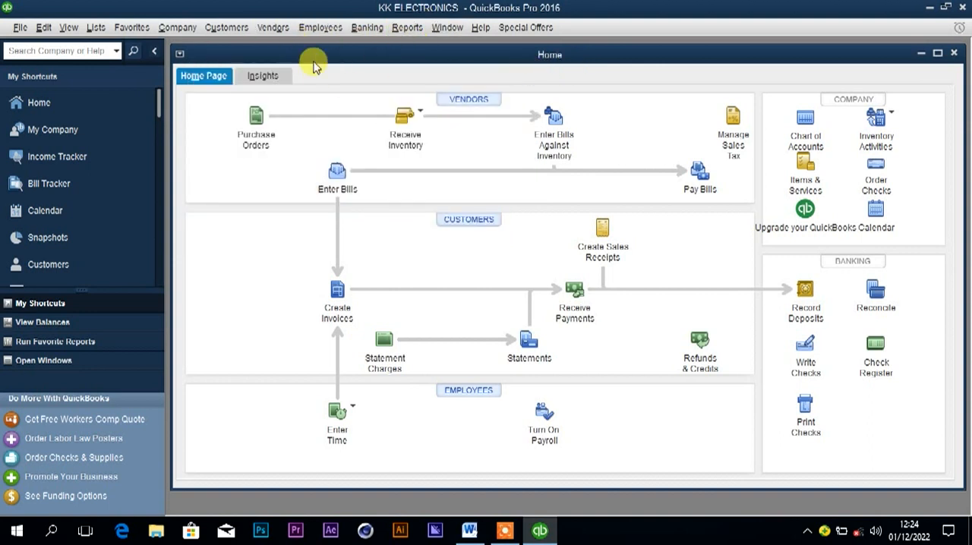
{"action": "left_click", "coordinate": [272, 30]}
{"action": "left_click", "coordinate": [274, 44]}
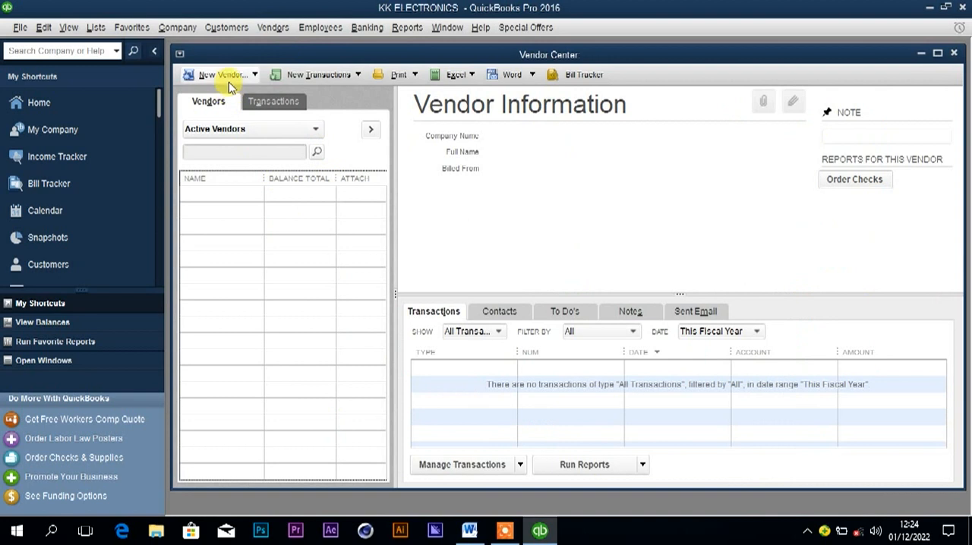
Start a new vendor and name it Steve general stores.
{"action": "left_click", "coordinate": [221, 75]}
{"action": "left_click", "coordinate": [225, 92]}
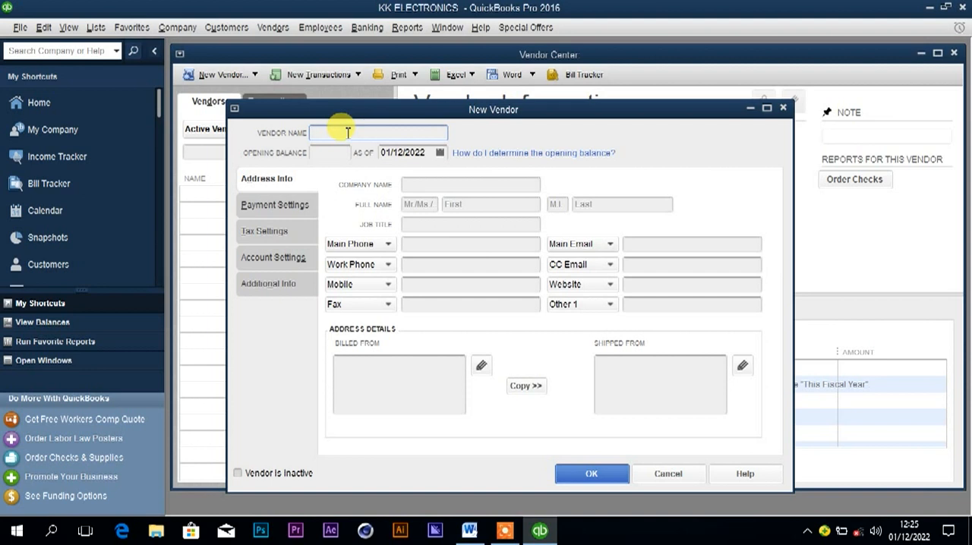
{"action": "type", "text": "Steve general stores"}
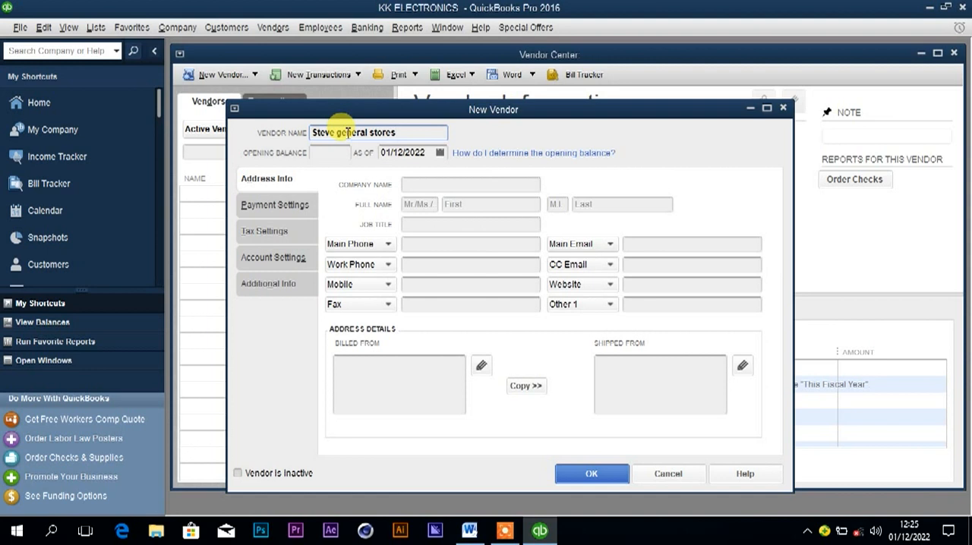
Set the new vendor's opening balance as-of date to 02/01/2022 and save the vendor.
{"action": "left_click", "coordinate": [400, 152]}
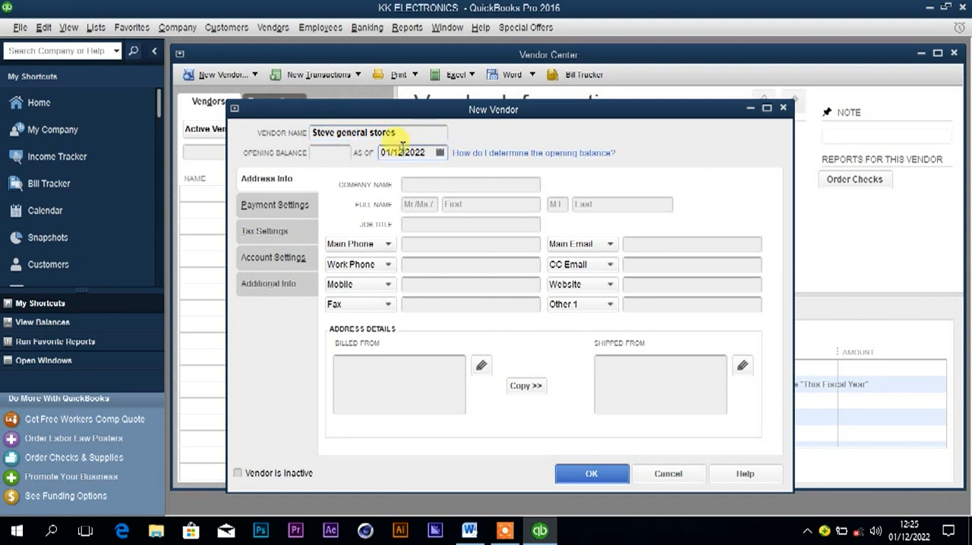
{"action": "key", "text": "BackSpace"}
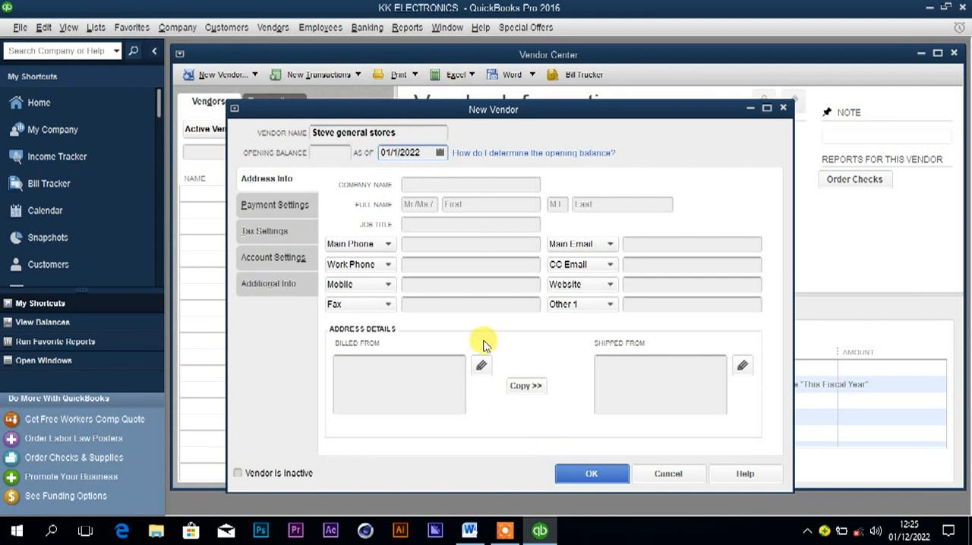
{"action": "key", "text": "BackSpace"}
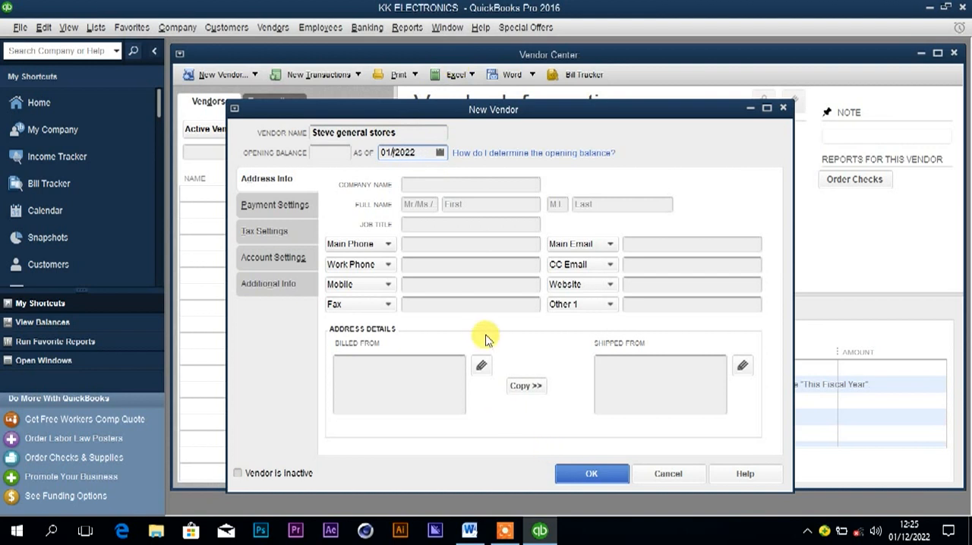
{"action": "type", "text": "2"}
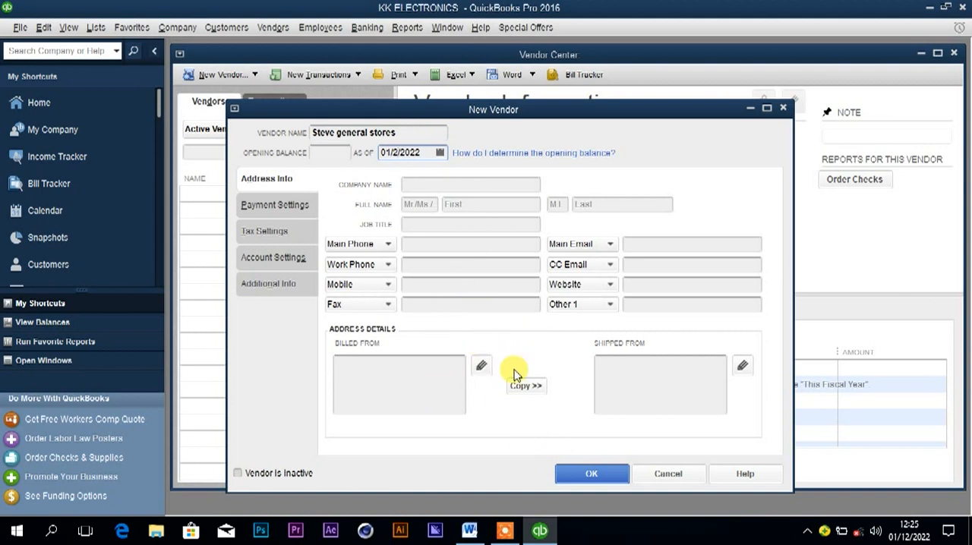
{"action": "left_click", "coordinate": [440, 152]}
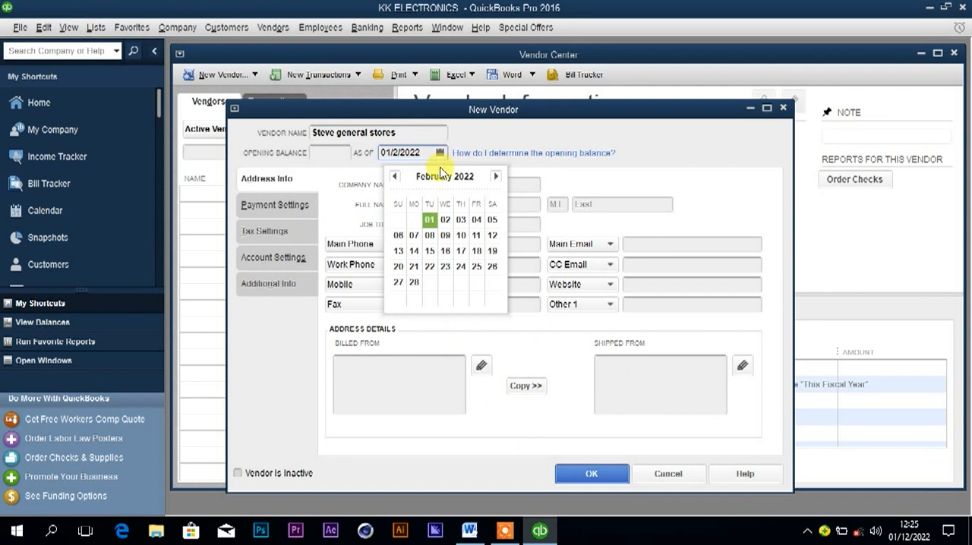
{"action": "left_click", "coordinate": [395, 177]}
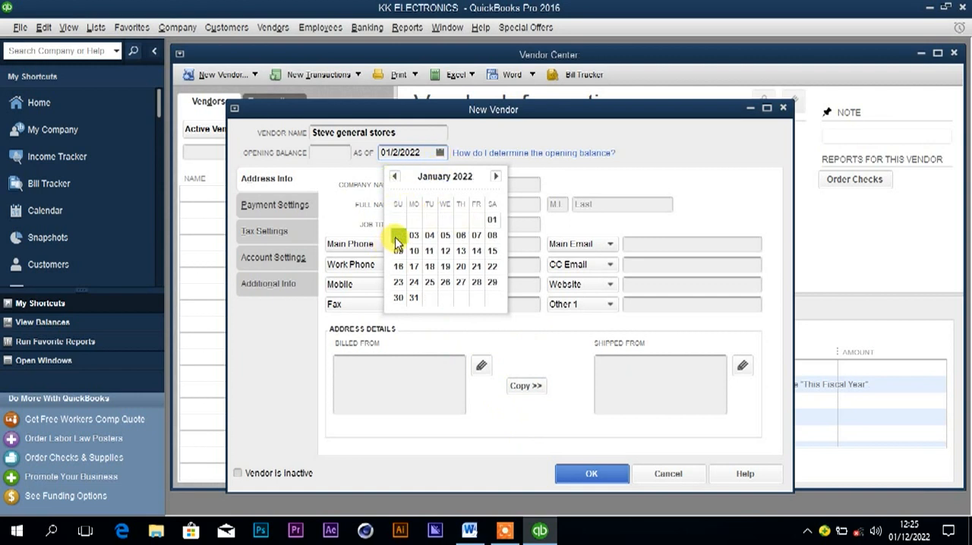
{"action": "left_click", "coordinate": [398, 235]}
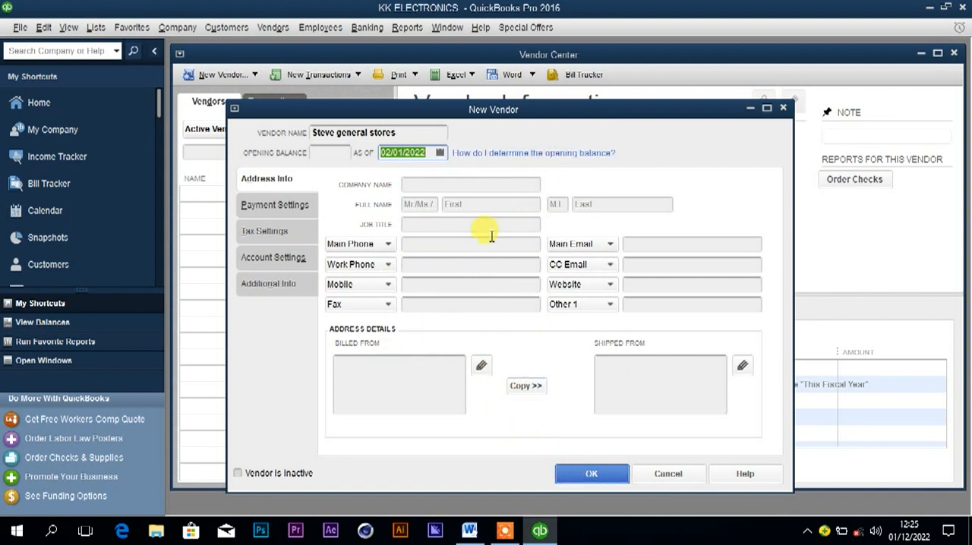
{"action": "left_click", "coordinate": [585, 476]}
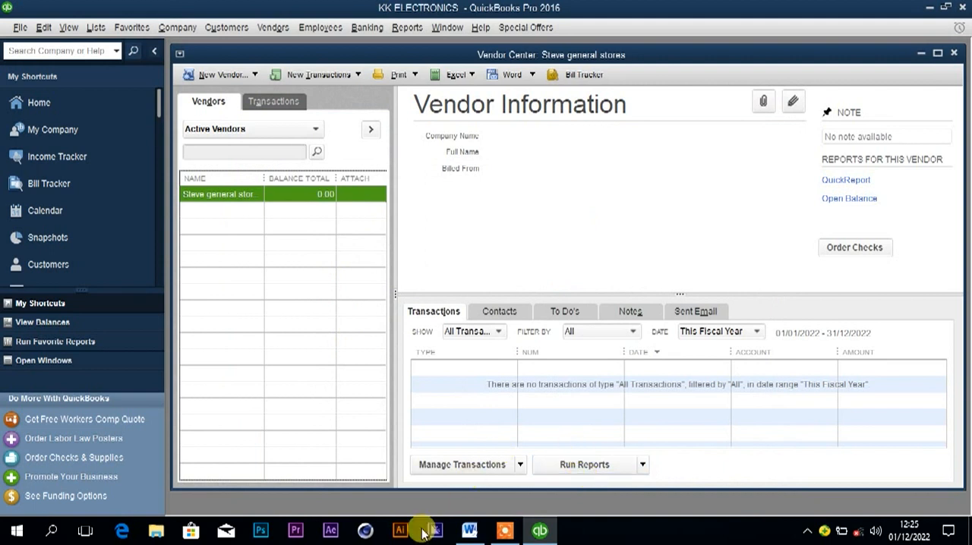
Check the 2nd January transaction in Word, and start a check to Steve general stores in QuickBooks with its item lines open for entry.
{"action": "mouse_move", "coordinate": [478, 533]}
{"action": "left_click", "coordinate": [470, 532]}
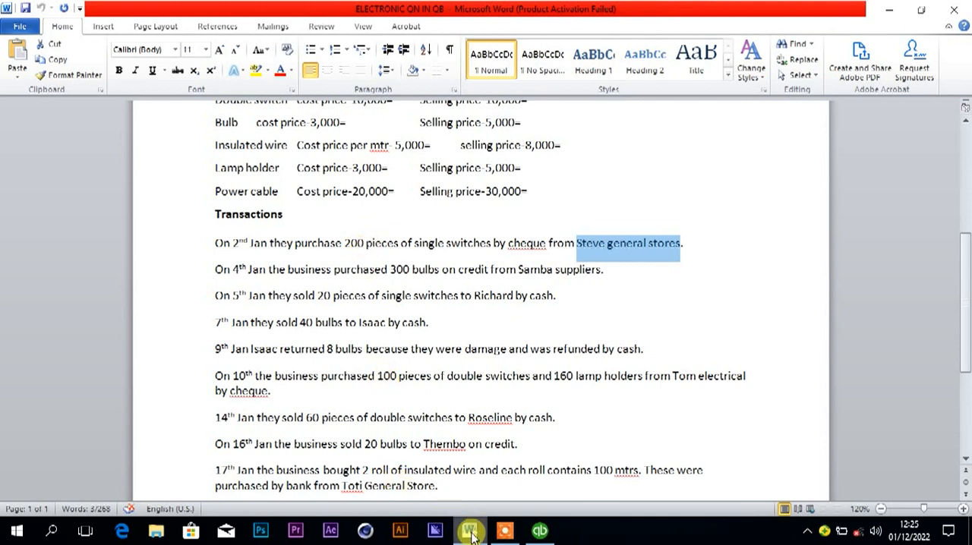
{"action": "left_click", "coordinate": [540, 530]}
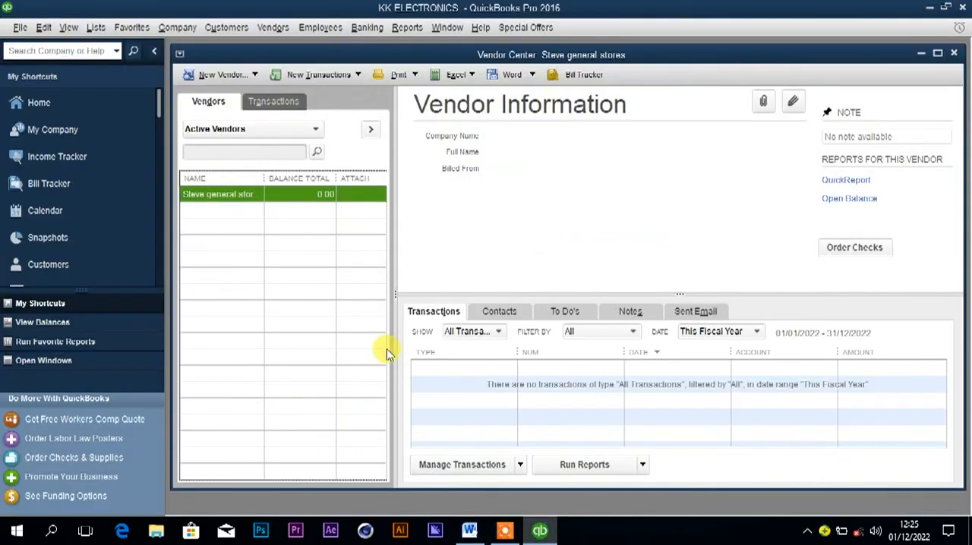
{"action": "right_click", "coordinate": [242, 198]}
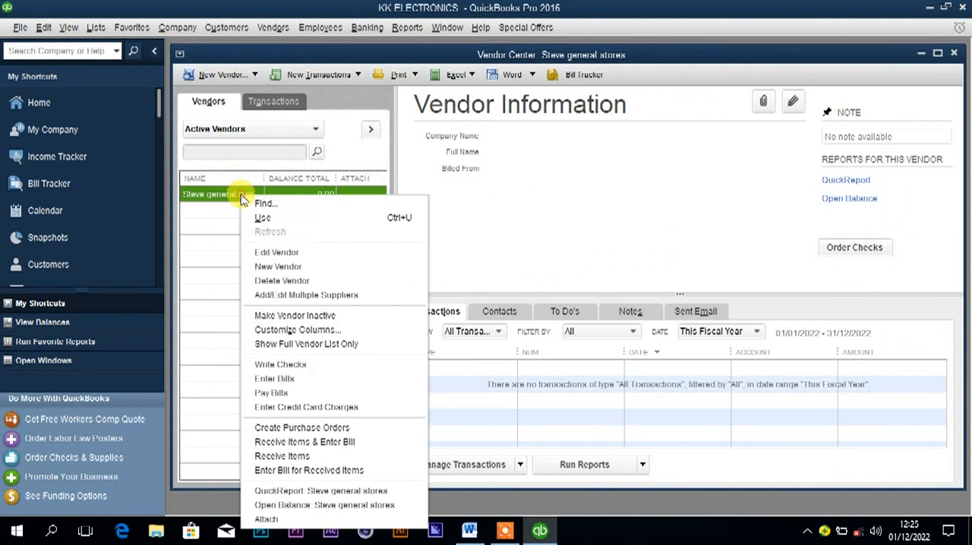
{"action": "left_click", "coordinate": [288, 367]}
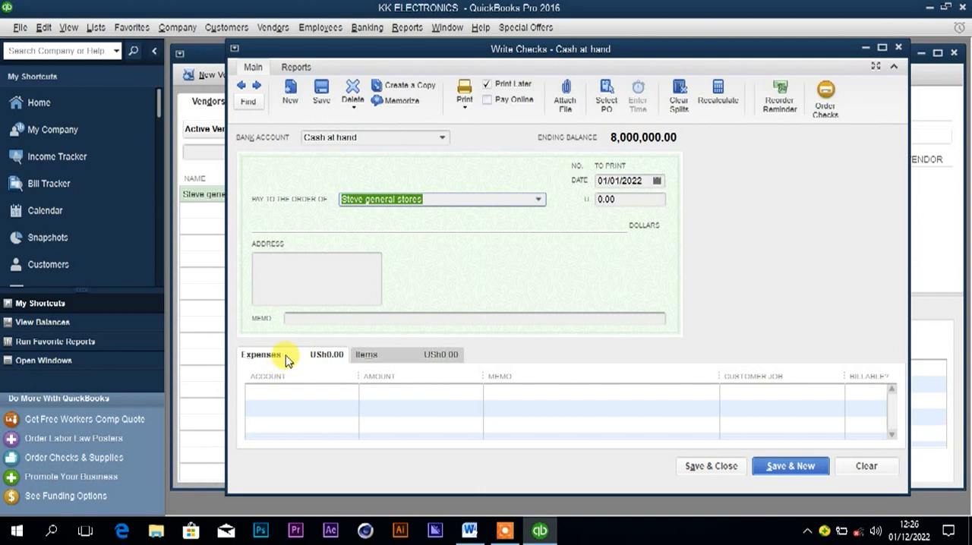
{"action": "left_click", "coordinate": [379, 361]}
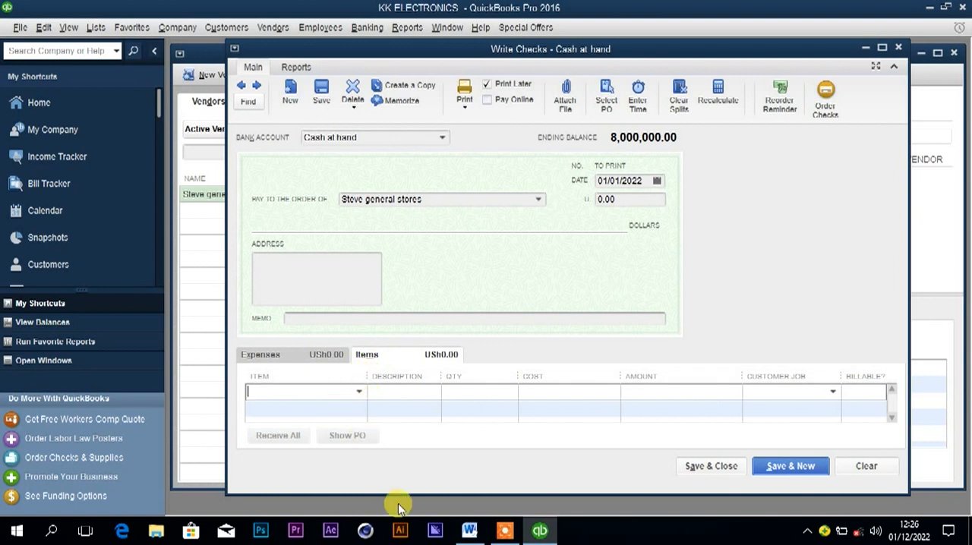
Check the purchased goods in Word, and add the Single switch item to the check with a quantity of 200.
{"action": "left_click", "coordinate": [469, 531]}
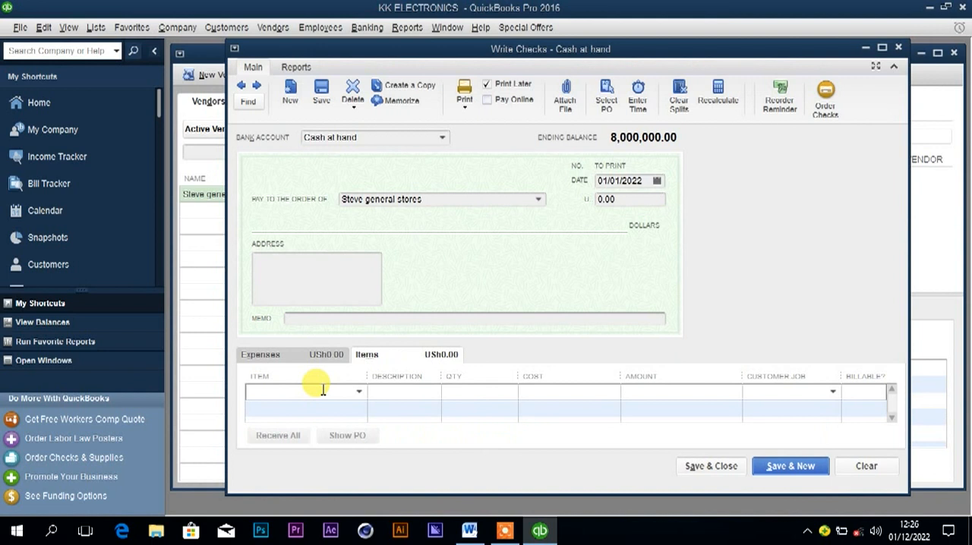
{"action": "type", "text": "Single switch"}
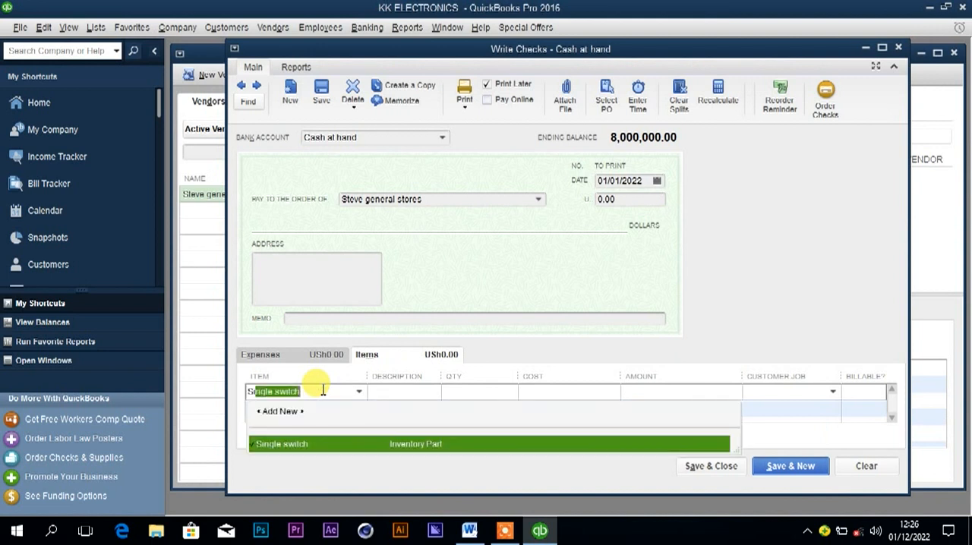
{"action": "left_click", "coordinate": [318, 445]}
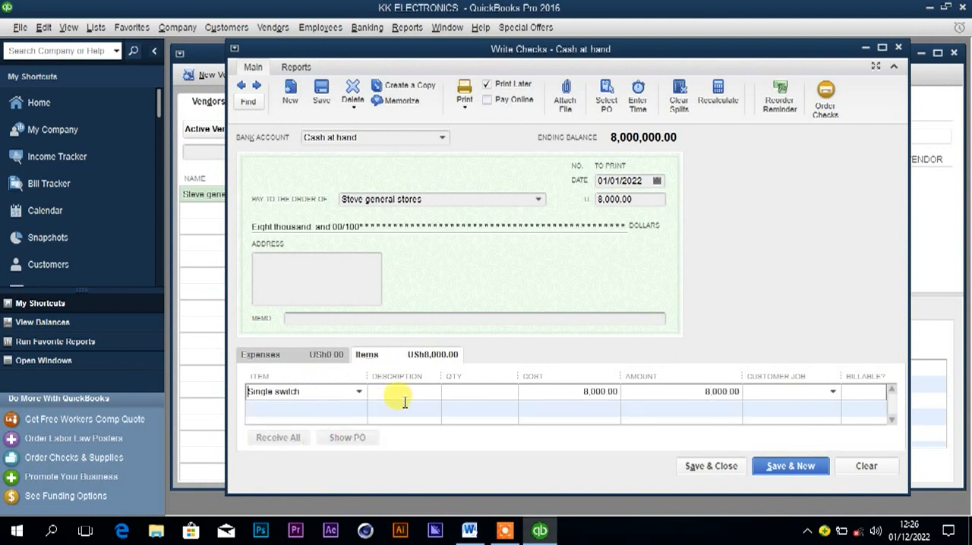
{"action": "left_click", "coordinate": [457, 392]}
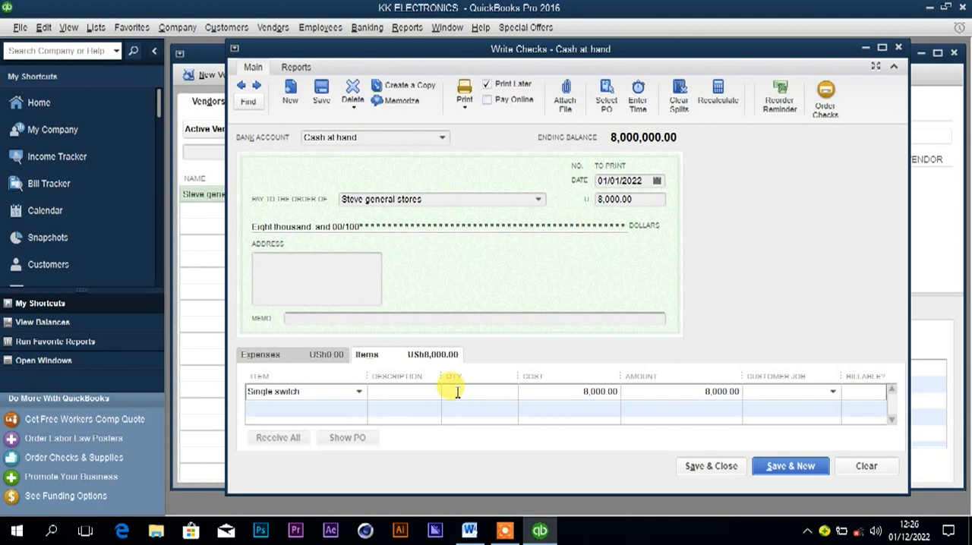
{"action": "type", "text": "200"}
{"action": "left_click", "coordinate": [541, 393]}
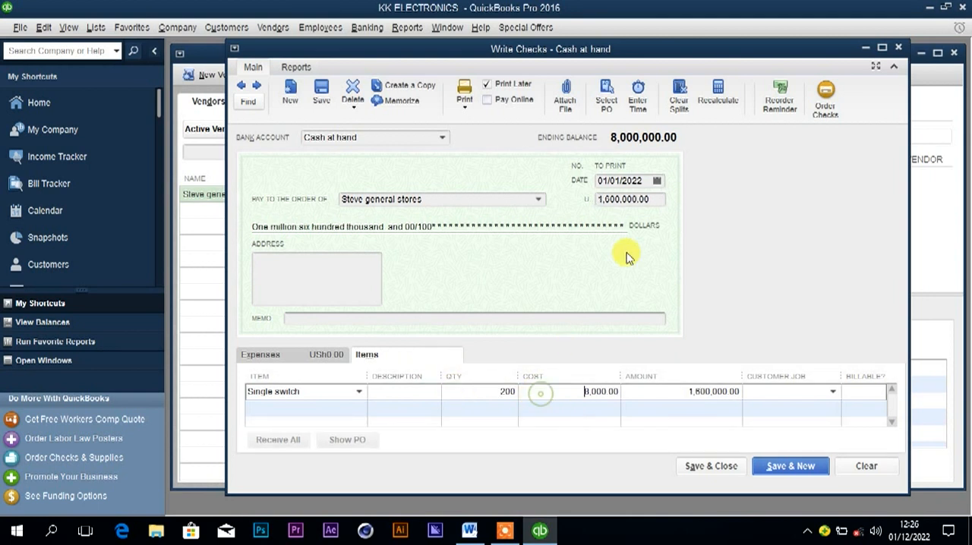
Date the check 02/01/2022, draw it on the Centenary bank account, and dismiss the default account notice.
{"action": "left_click", "coordinate": [657, 181]}
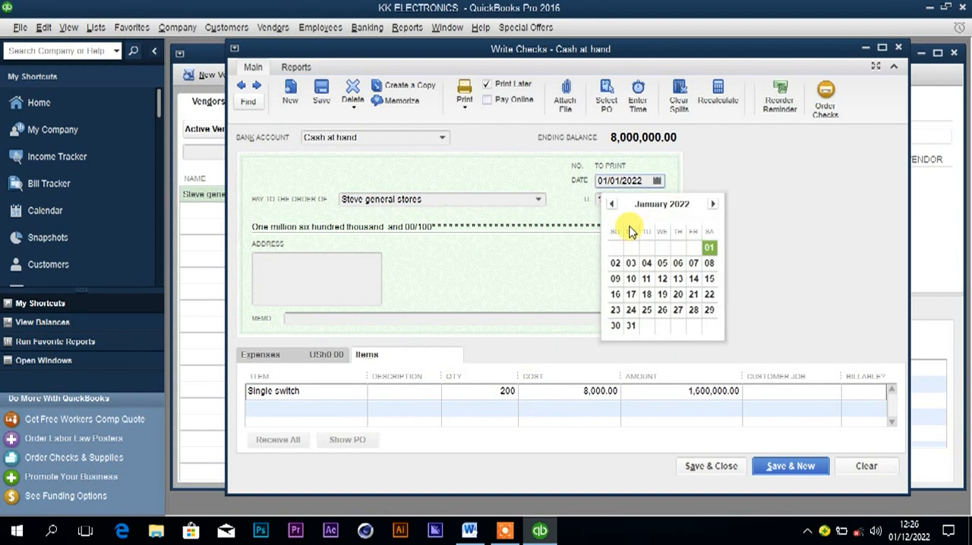
{"action": "left_click", "coordinate": [615, 264]}
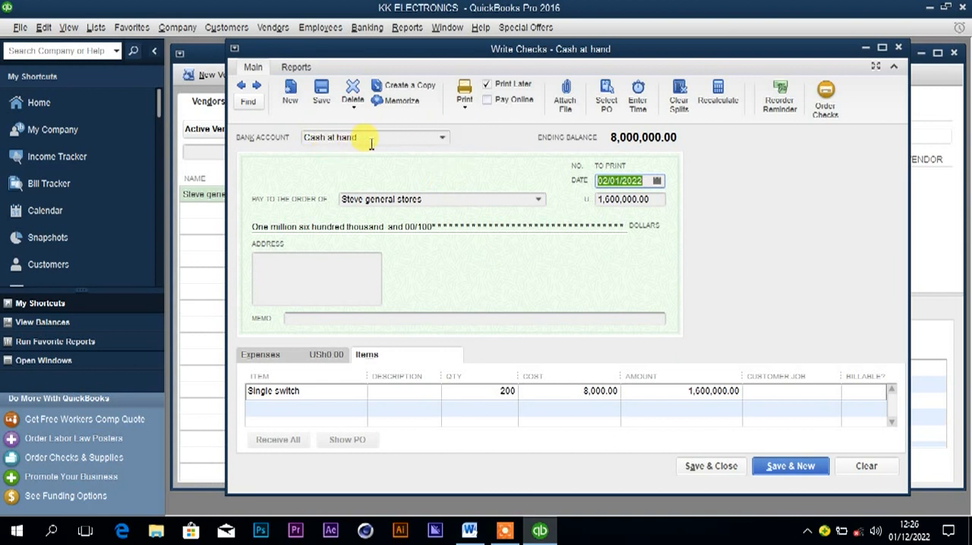
{"action": "left_click", "coordinate": [442, 139]}
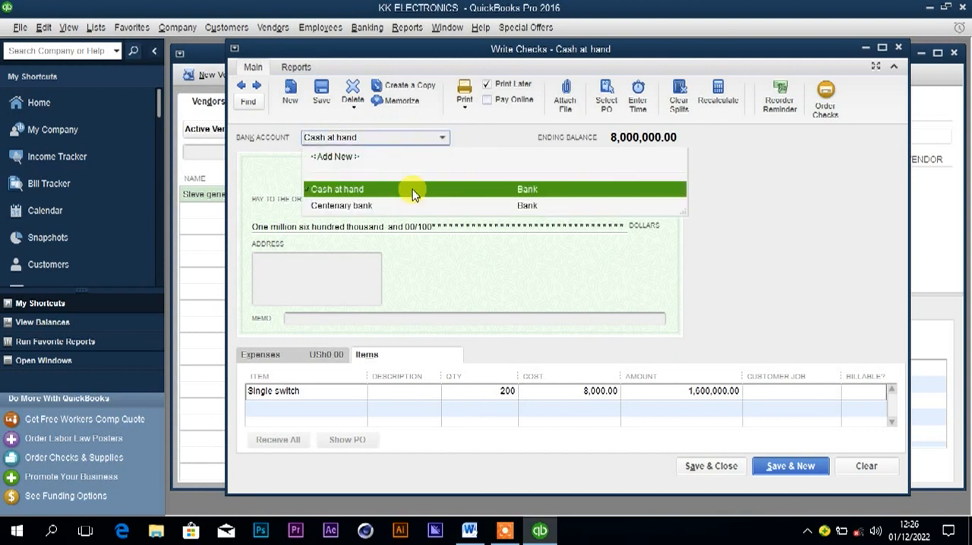
{"action": "left_click", "coordinate": [360, 206]}
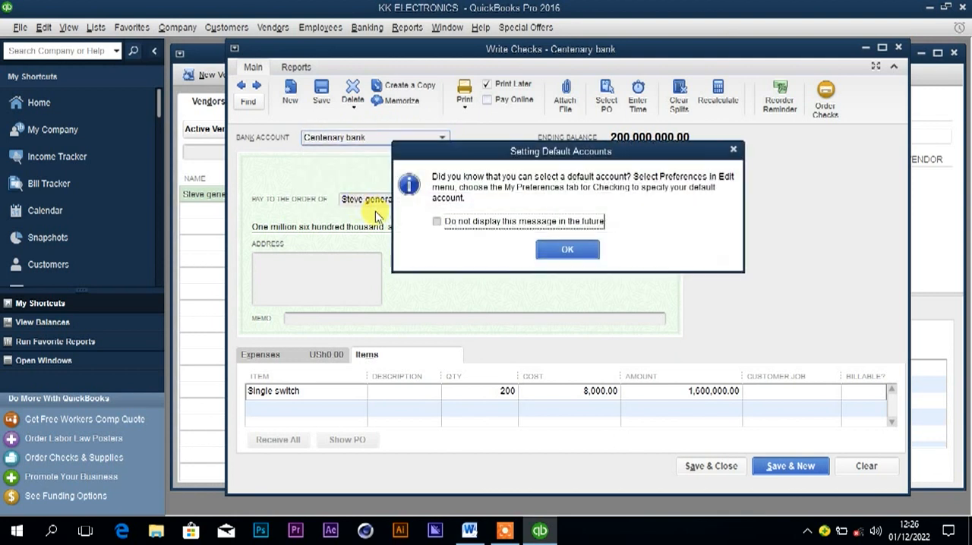
{"action": "left_click", "coordinate": [562, 250]}
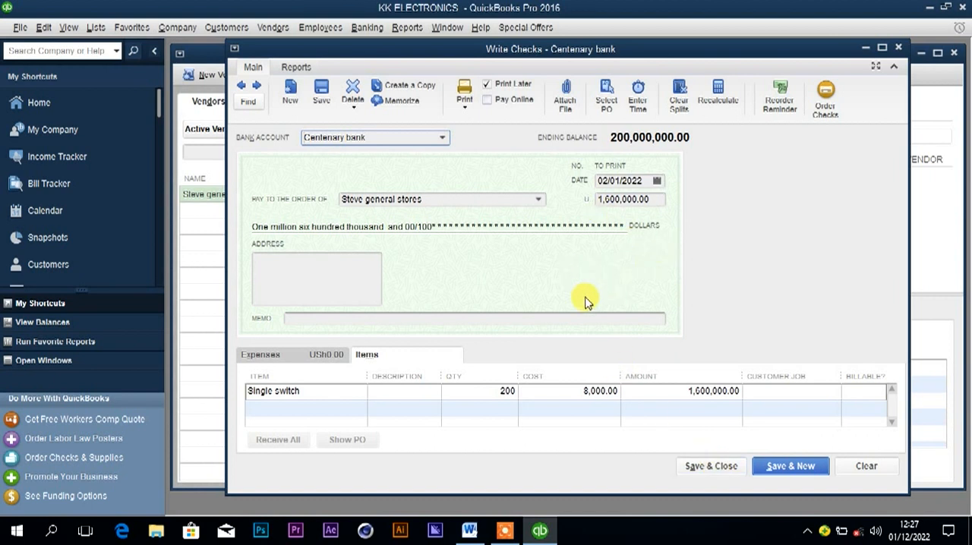
Turn off later printing for the check so that it carries number 1, and save and close it.
{"action": "left_click", "coordinate": [487, 89]}
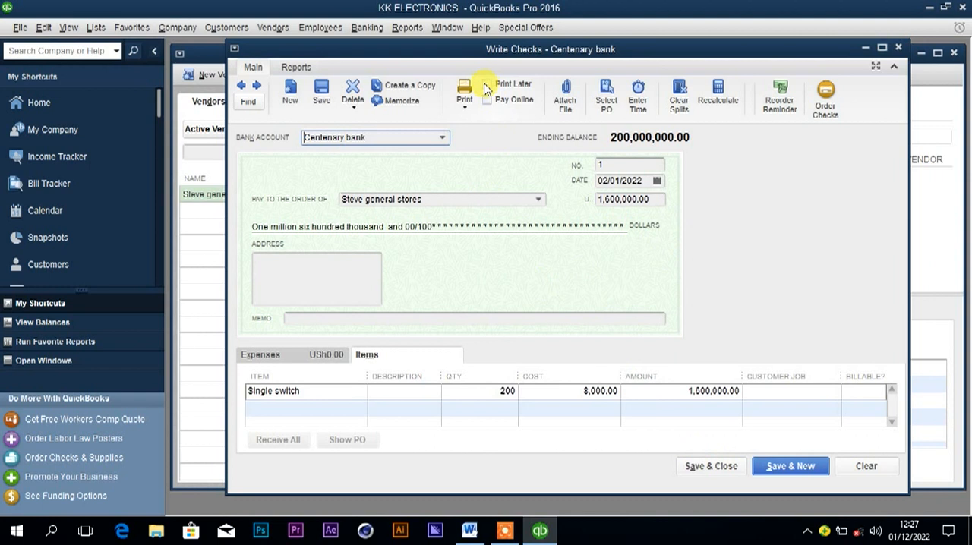
{"action": "left_click", "coordinate": [631, 166]}
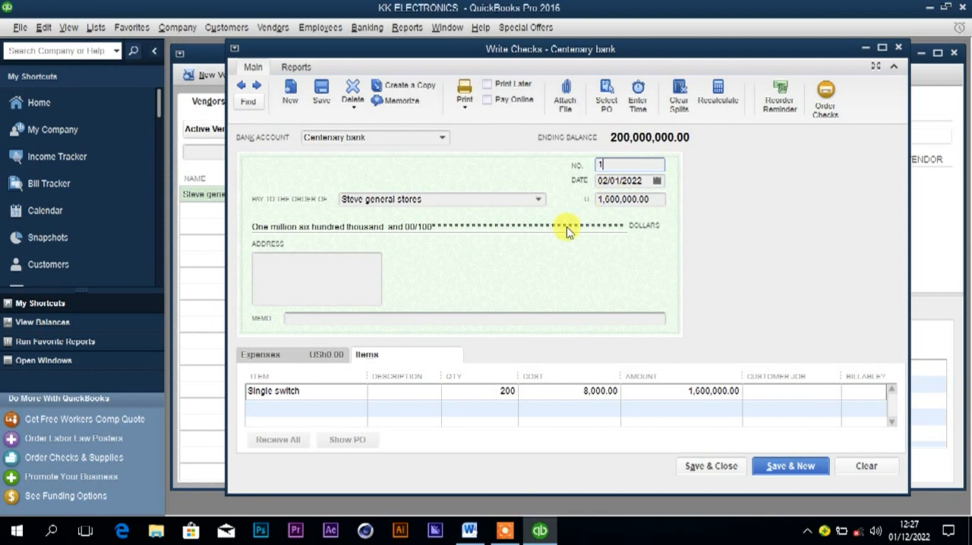
{"action": "left_click", "coordinate": [719, 466]}
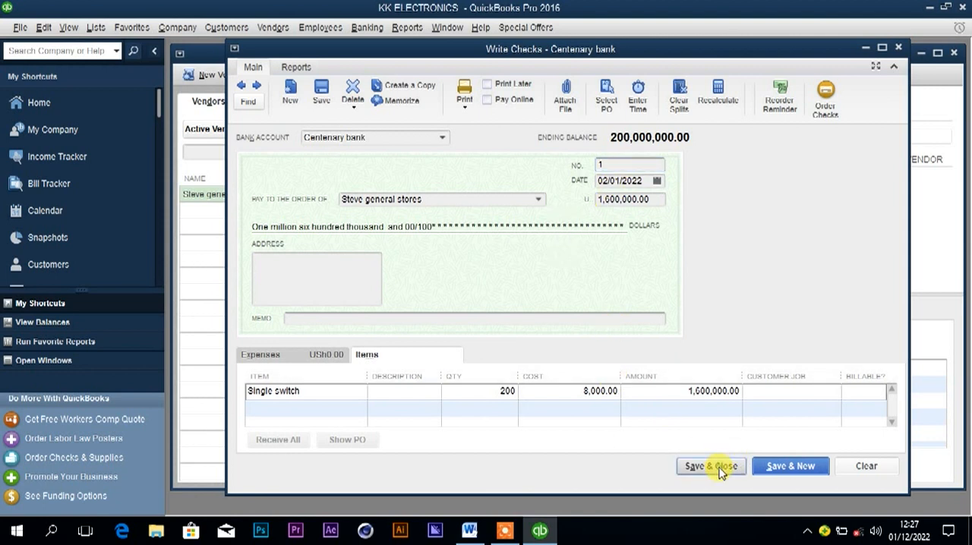
{"action": "left_click", "coordinate": [457, 262]}
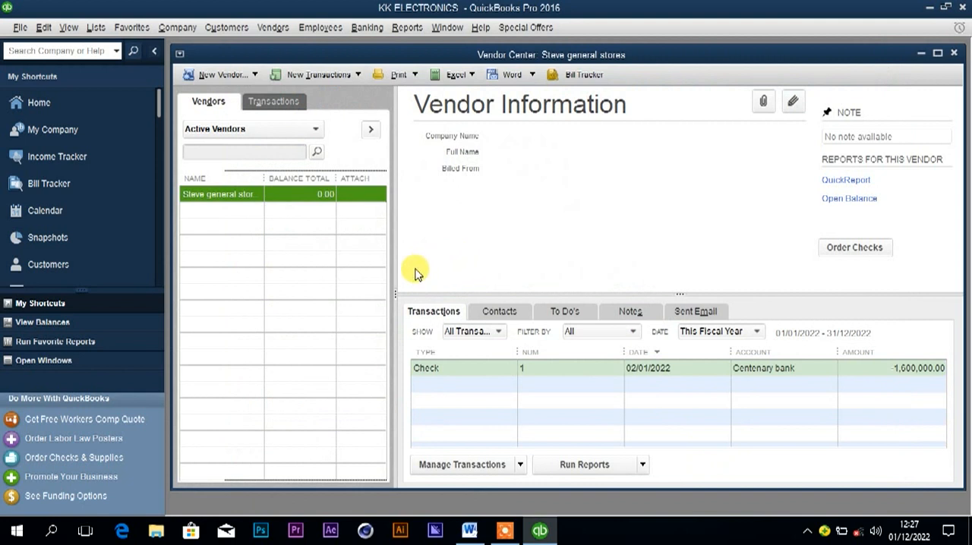
{"action": "mouse_move", "coordinate": [468, 531]}
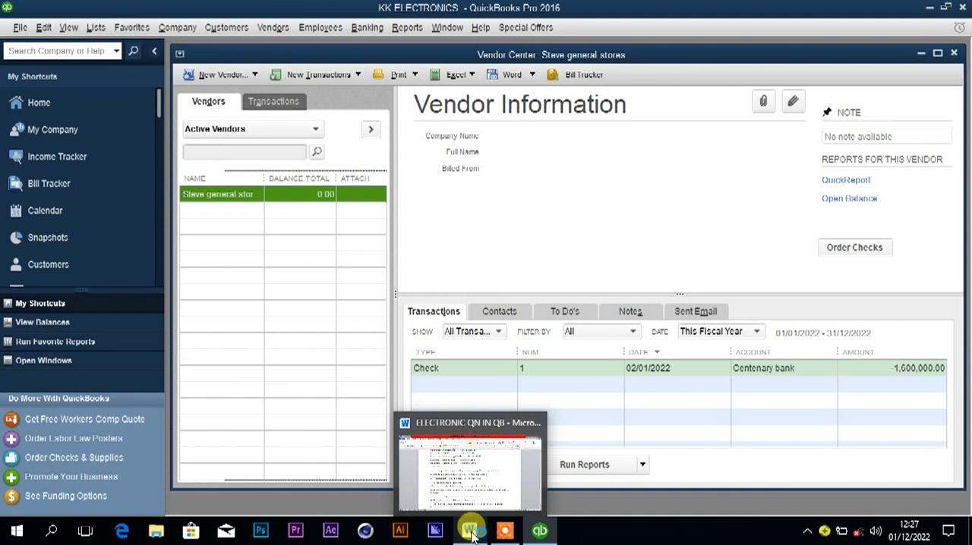
Highlight the supplier in the 4th January transaction in Word, and start a new vendor named Samba suppliers in QuickBooks.
{"action": "left_click", "coordinate": [472, 536]}
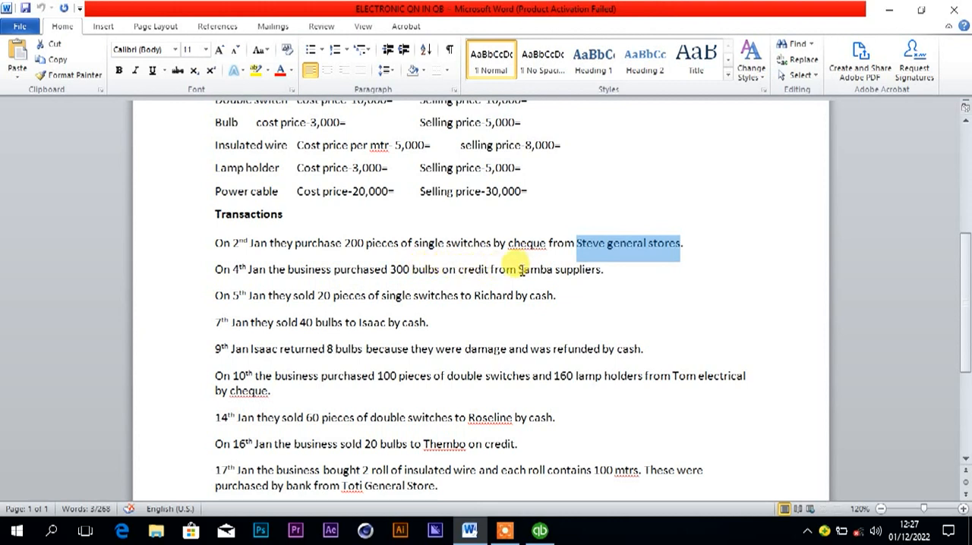
{"action": "left_click_drag", "start_coordinate": [519, 269], "coordinate": [591, 270]}
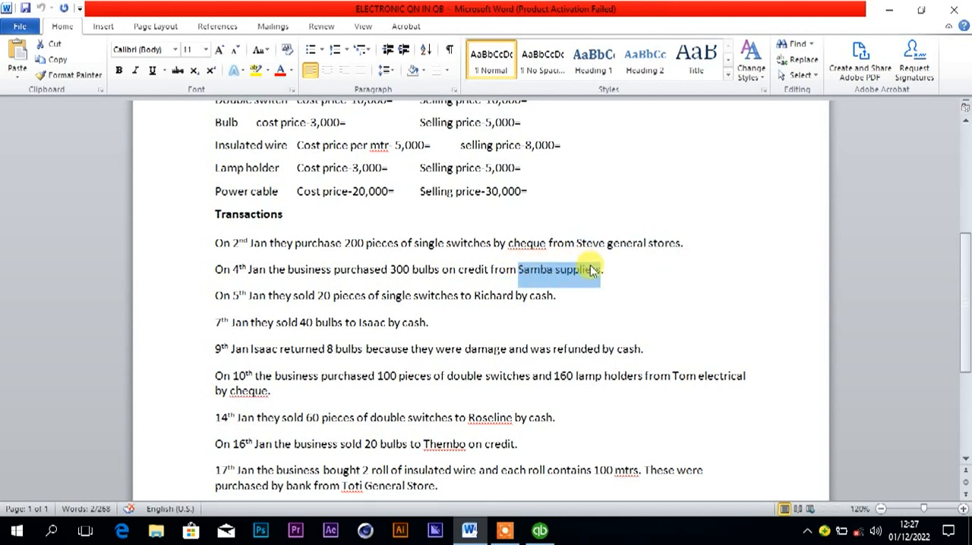
{"action": "left_click", "coordinate": [541, 531]}
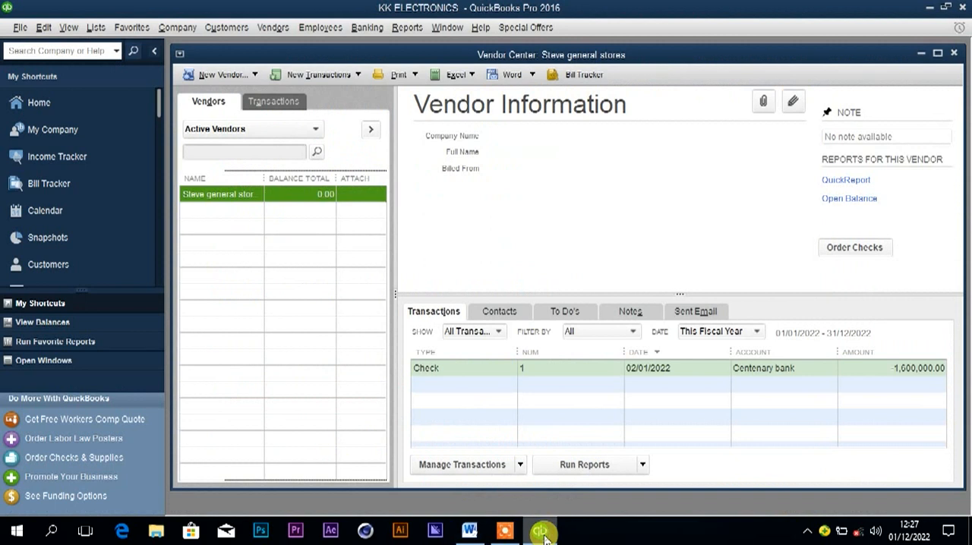
{"action": "left_click", "coordinate": [220, 76]}
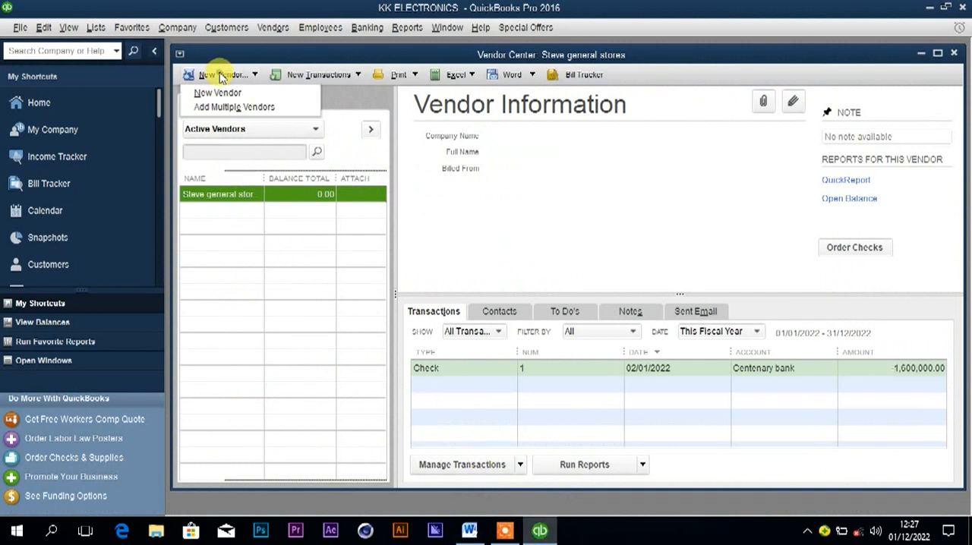
{"action": "left_click", "coordinate": [217, 93]}
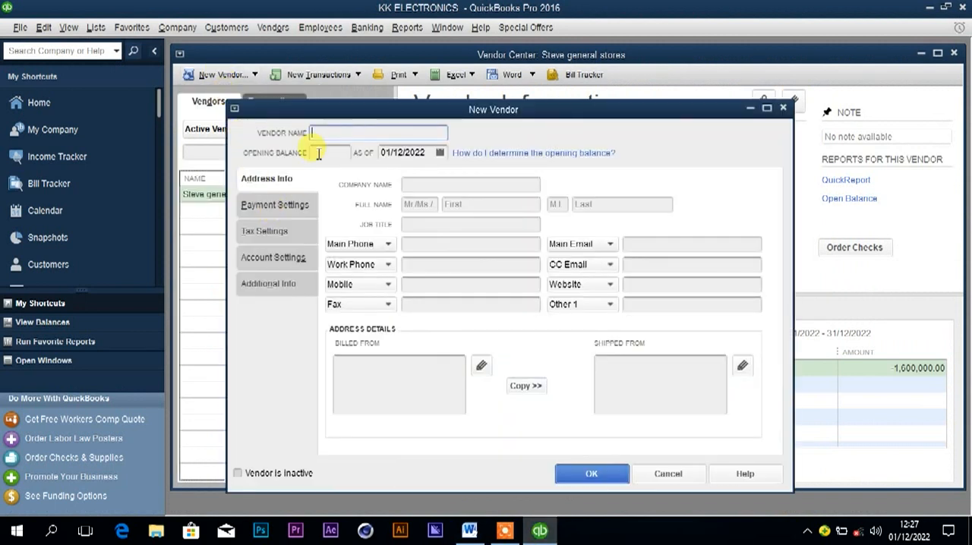
{"action": "type", "text": "Samba suppliers"}
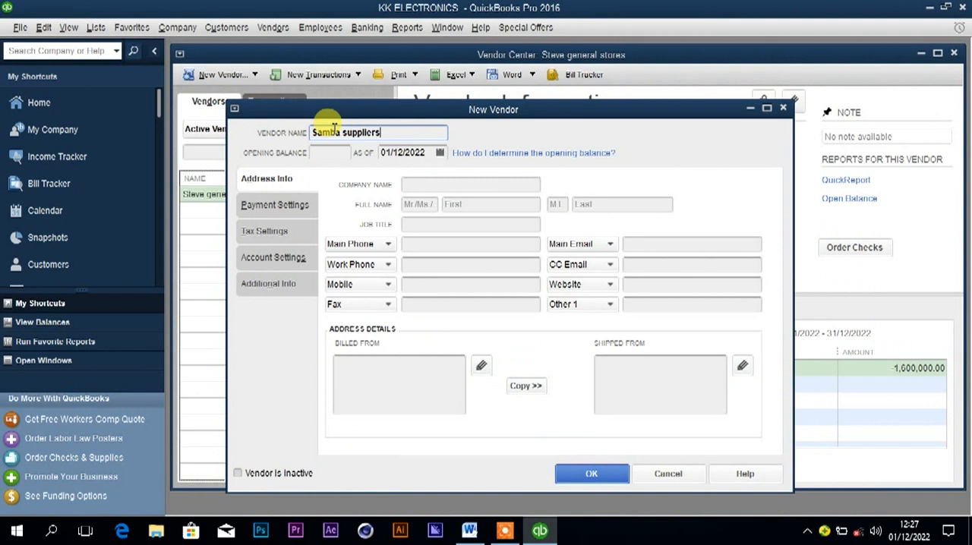
Set the new vendor's opening balance date to 04/01/2022 and save the vendor.
{"action": "left_click", "coordinate": [440, 153]}
{"action": "left_click", "coordinate": [403, 152]}
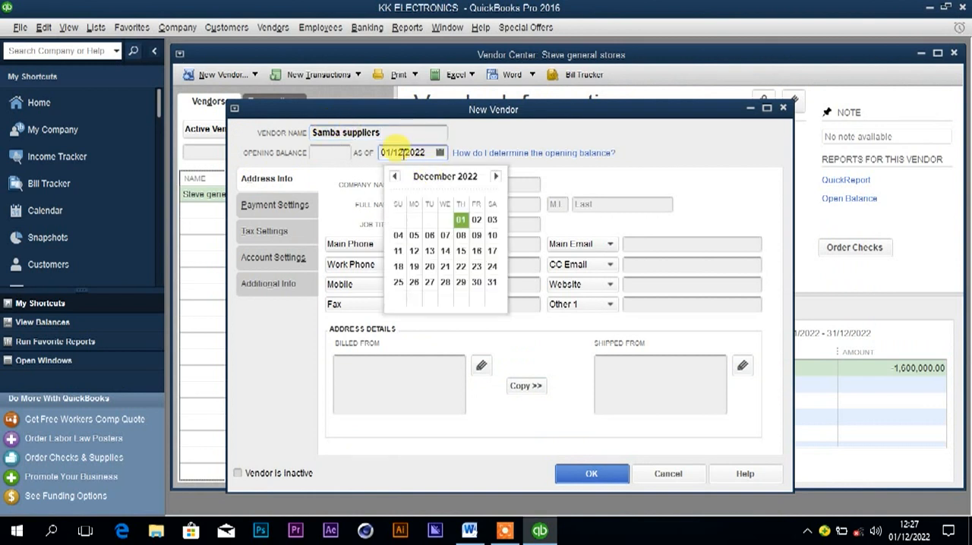
{"action": "left_click", "coordinate": [439, 153]}
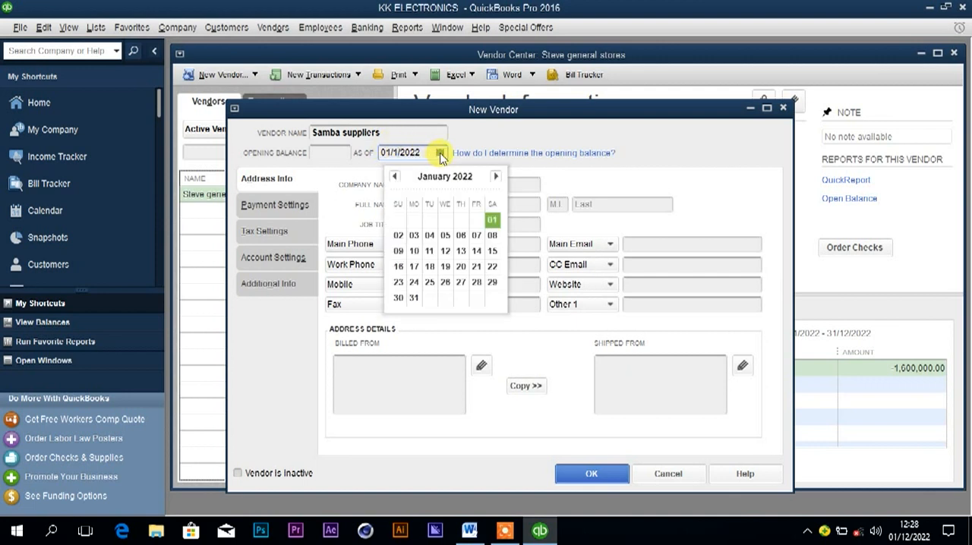
{"action": "left_click", "coordinate": [430, 234]}
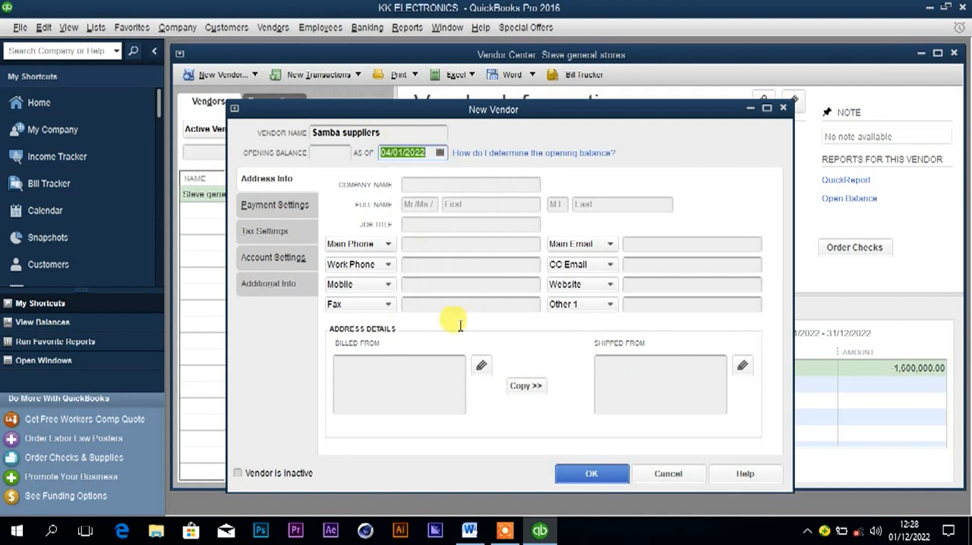
{"action": "left_click", "coordinate": [576, 474]}
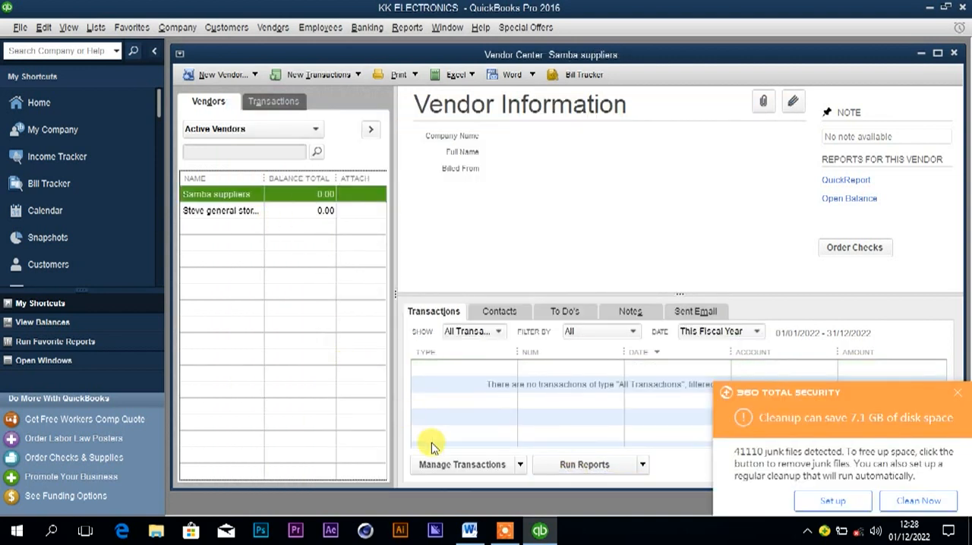
Recheck the 4th January credit purchase in Word, and start a bill for Samba suppliers in QuickBooks with its item lines open.
{"action": "left_click", "coordinate": [470, 532]}
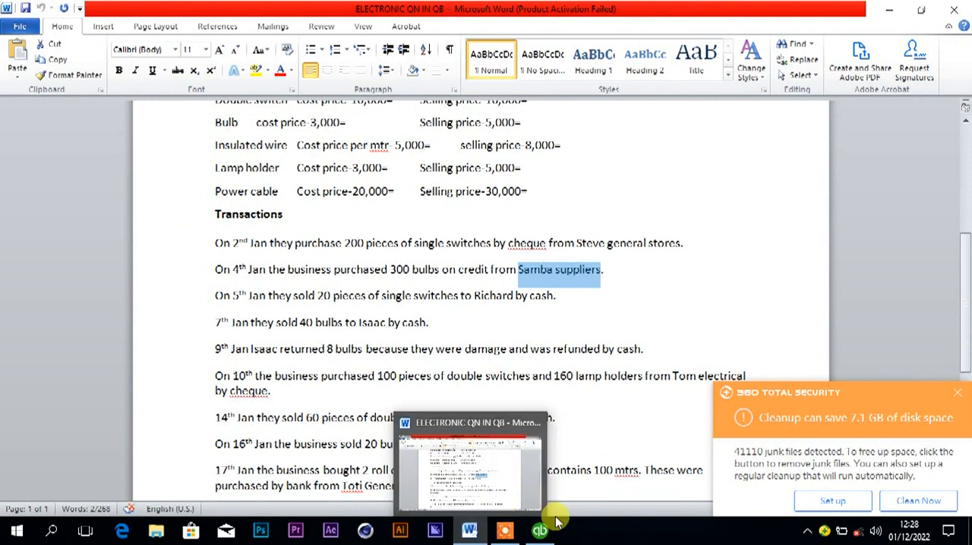
{"action": "mouse_move", "coordinate": [540, 529]}
{"action": "left_click", "coordinate": [541, 400]}
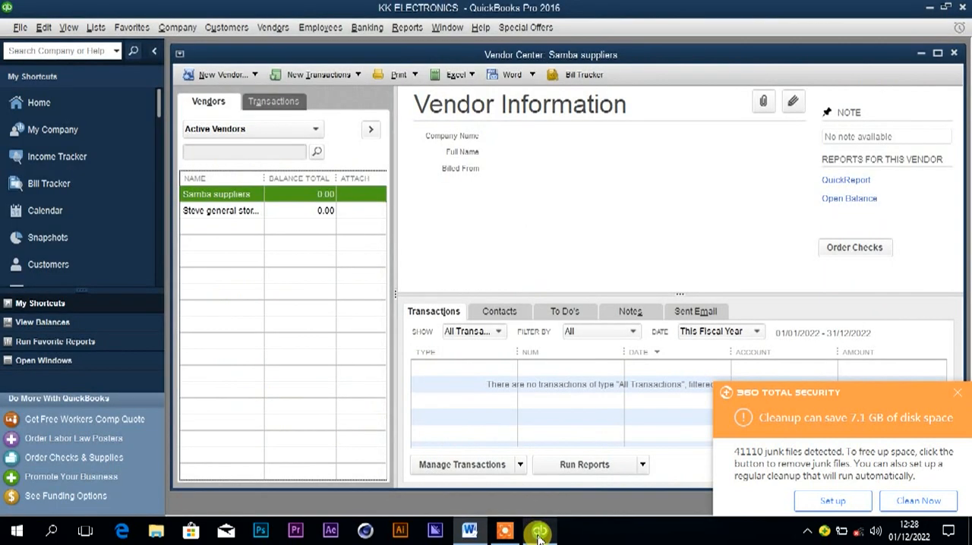
{"action": "right_click", "coordinate": [250, 196]}
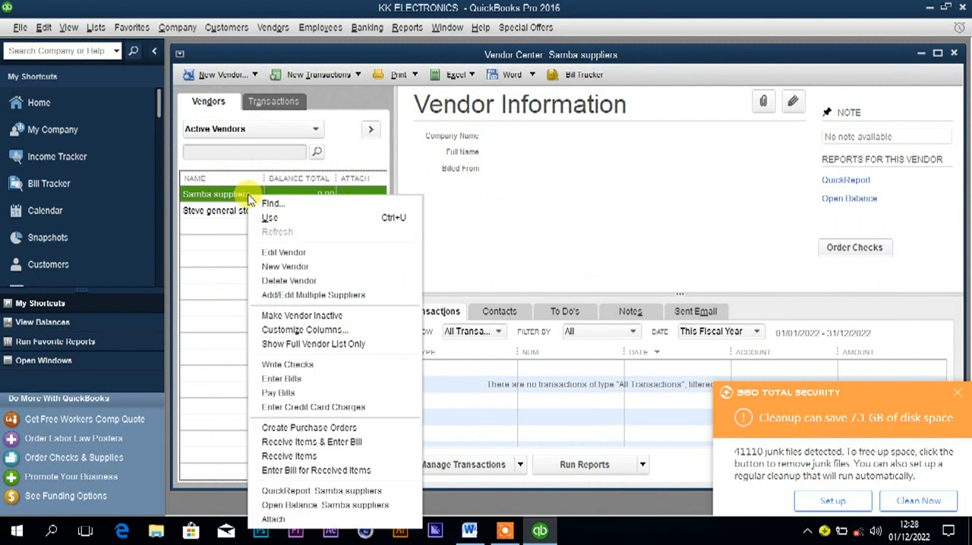
{"action": "left_click", "coordinate": [285, 379]}
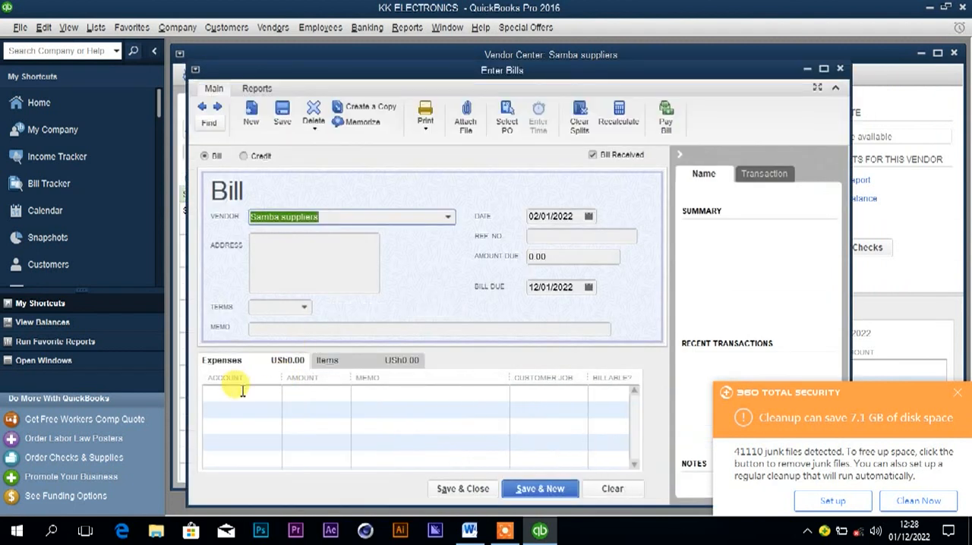
{"action": "left_click", "coordinate": [358, 360]}
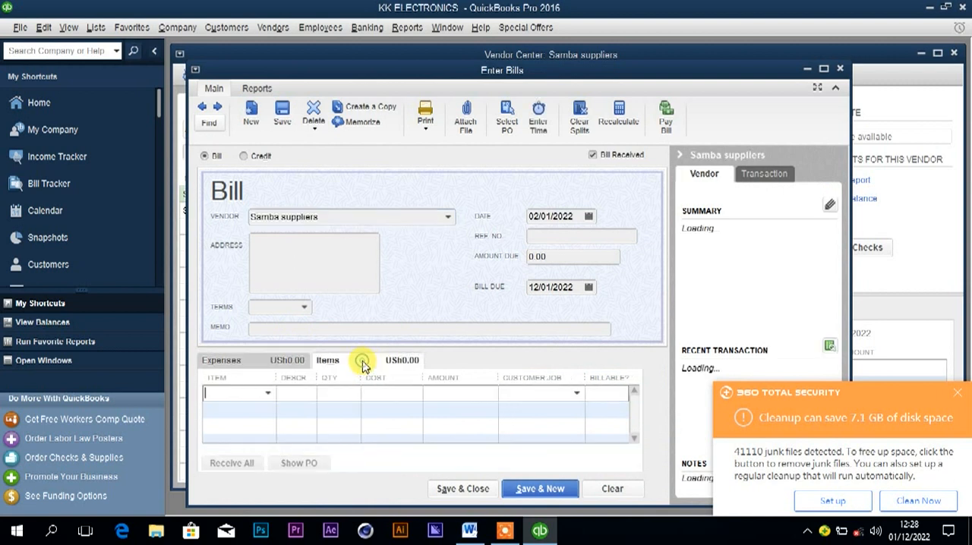
Add the Bulb item to the bill with a quantity of 300.
{"action": "left_click", "coordinate": [247, 396]}
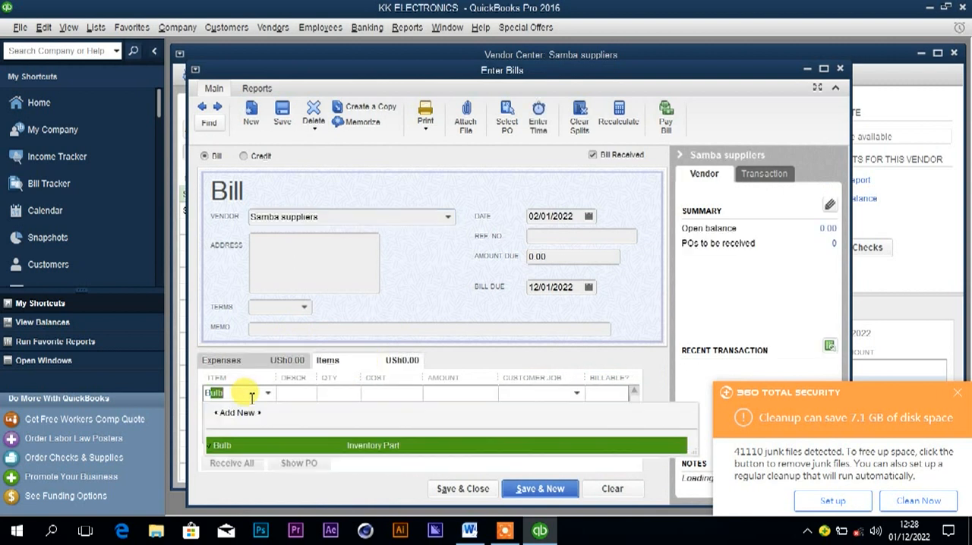
{"action": "left_click", "coordinate": [240, 445]}
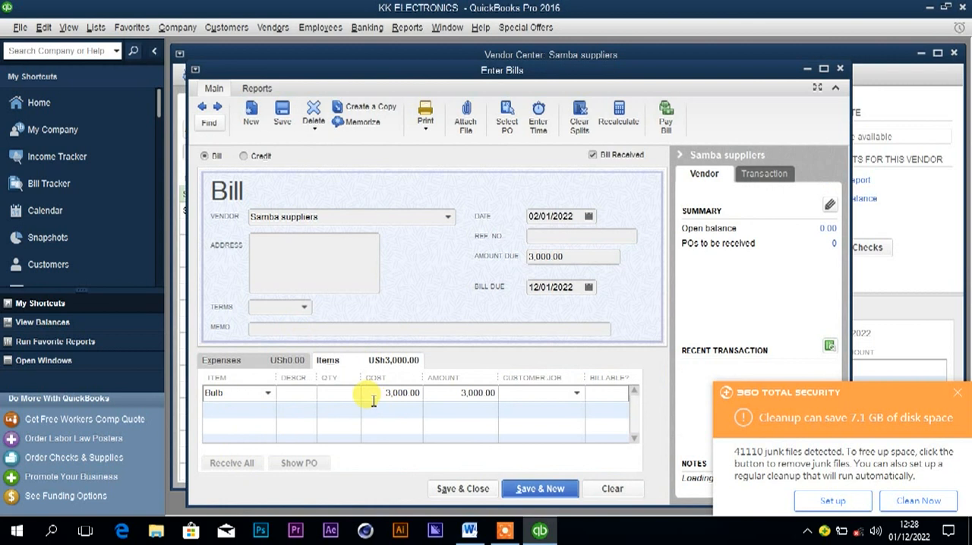
{"action": "left_click", "coordinate": [345, 391]}
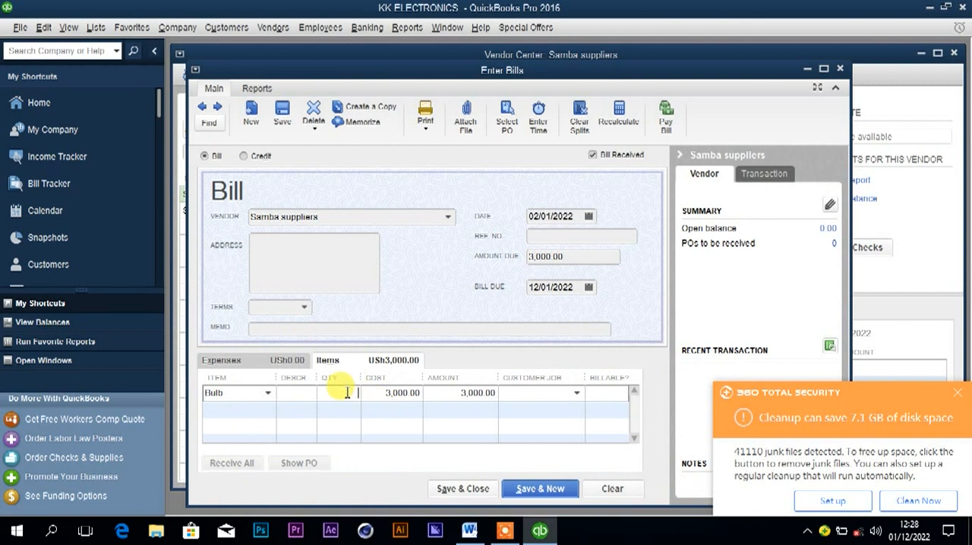
{"action": "type", "text": "300"}
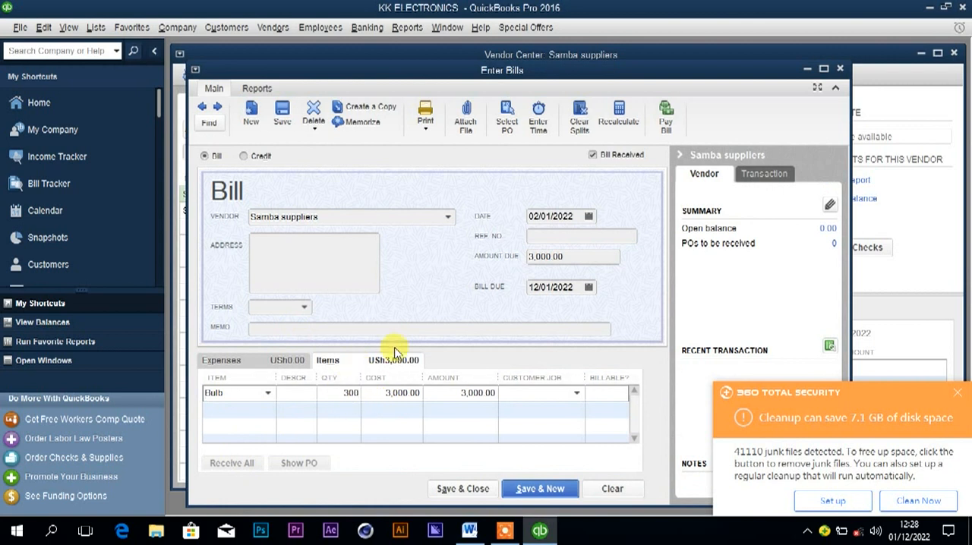
Date the bill 04/01/2022, compare it with the Word transaction, and save and close it, accepting the past-date warning.
{"action": "left_click", "coordinate": [589, 218]}
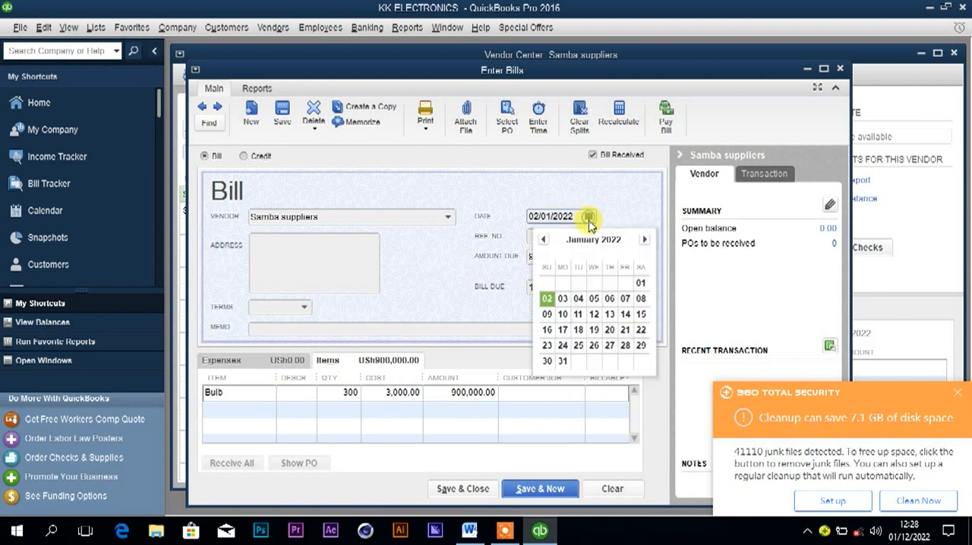
{"action": "left_click", "coordinate": [579, 301]}
{"action": "left_click", "coordinate": [470, 530]}
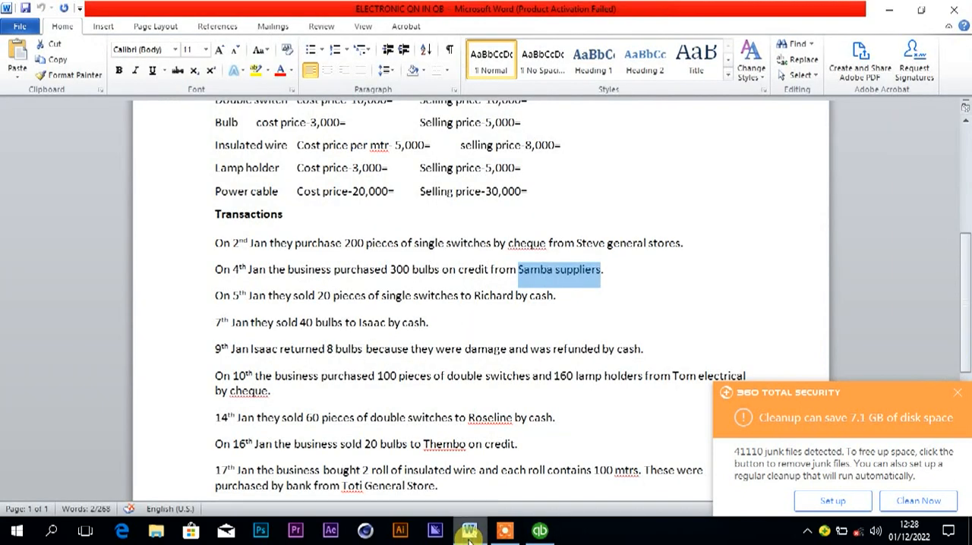
{"action": "left_click", "coordinate": [469, 530]}
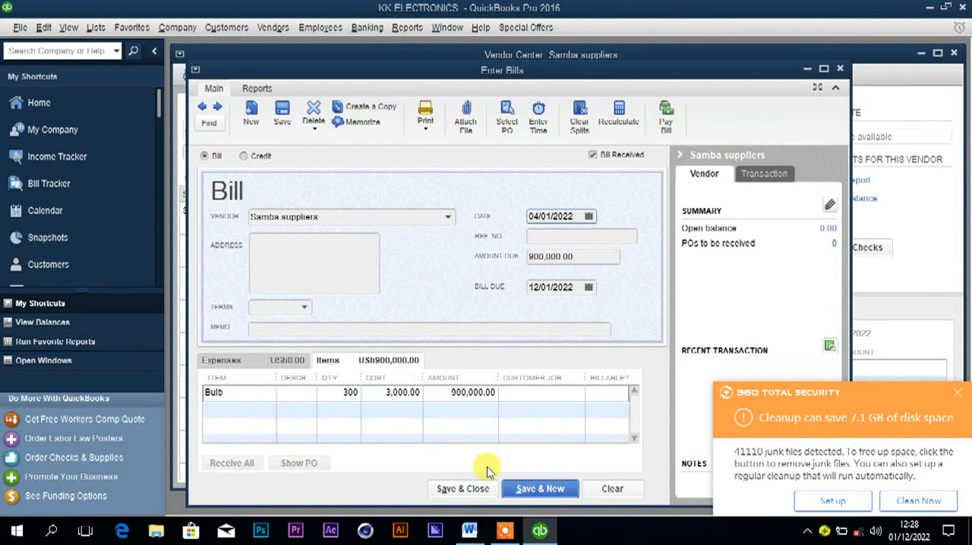
{"action": "left_click", "coordinate": [477, 491]}
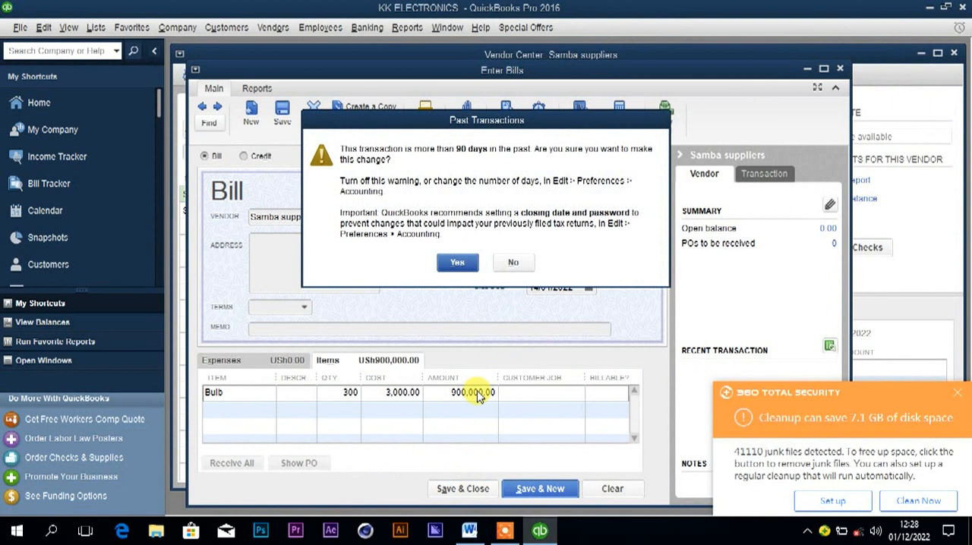
{"action": "left_click", "coordinate": [460, 266]}
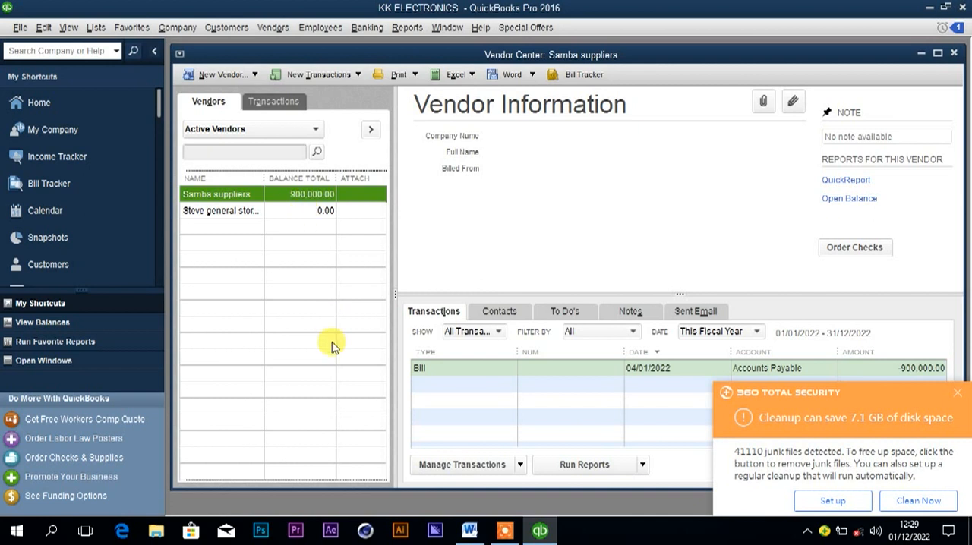
Highlight the buyer's name in the 5th January cash sale in Word, and open the Customer Center in QuickBooks.
{"action": "mouse_move", "coordinate": [469, 530]}
{"action": "left_click", "coordinate": [416, 454]}
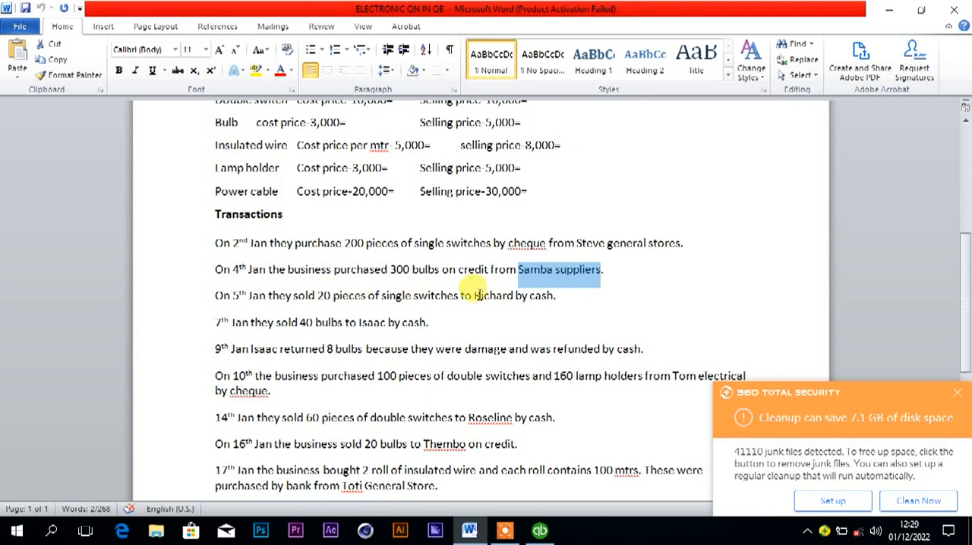
{"action": "left_click_drag", "start_coordinate": [475, 295], "coordinate": [513, 295]}
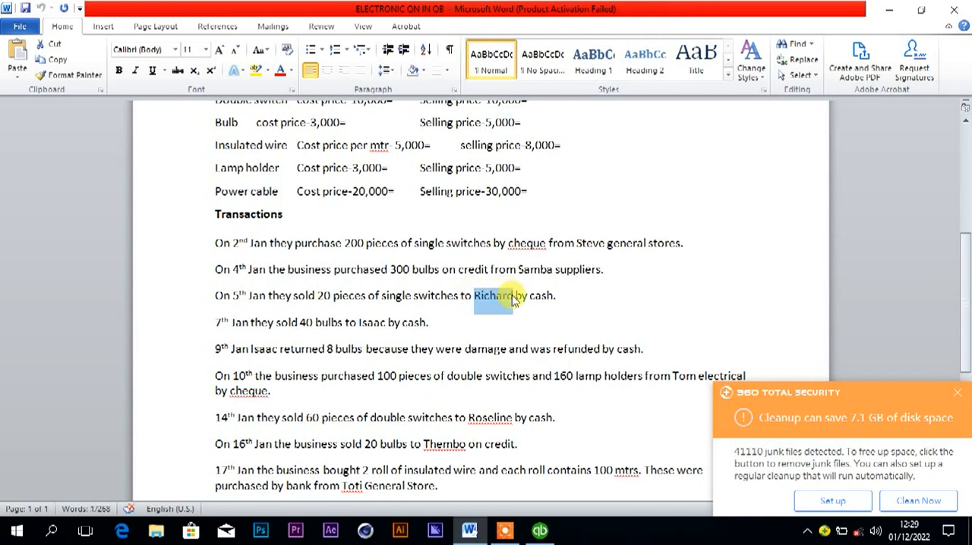
{"action": "left_click", "coordinate": [539, 530]}
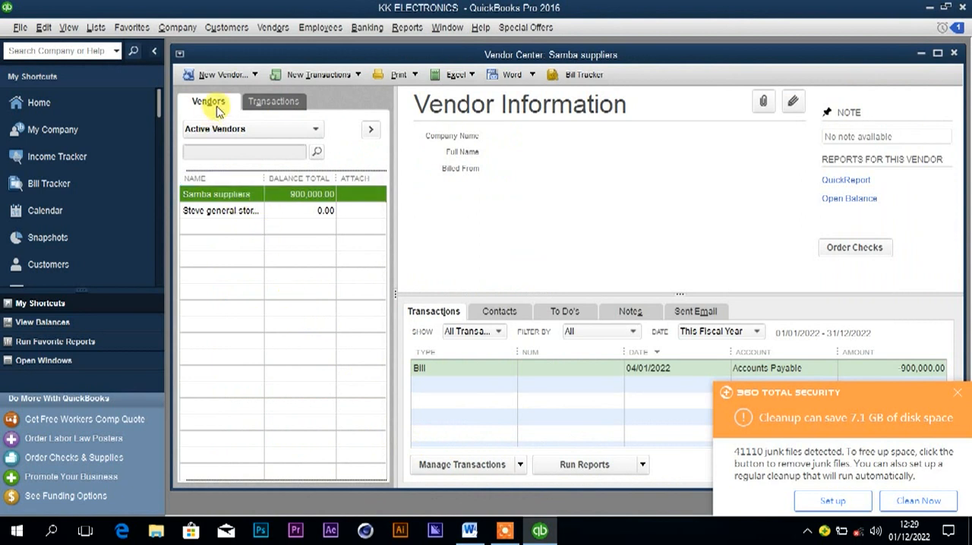
{"action": "left_click", "coordinate": [228, 29]}
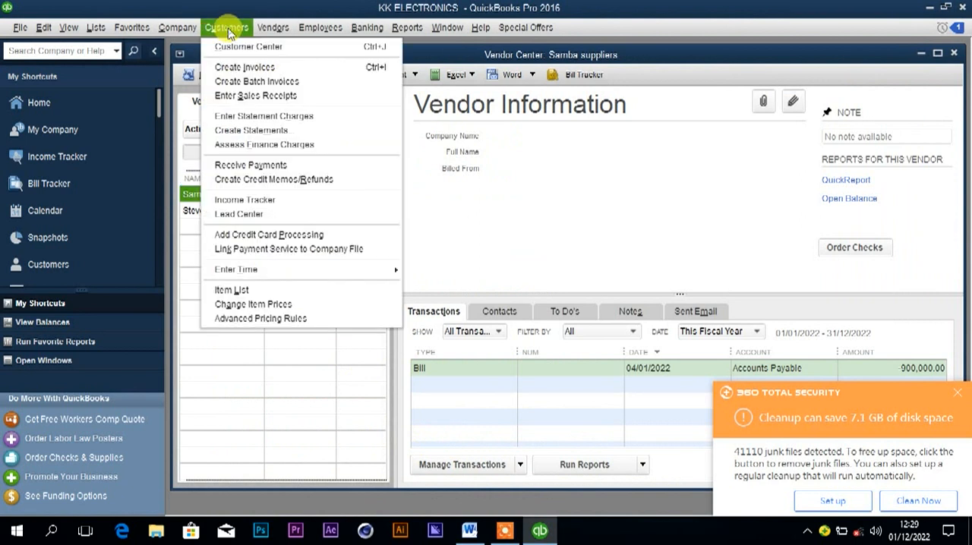
{"action": "left_click", "coordinate": [239, 46]}
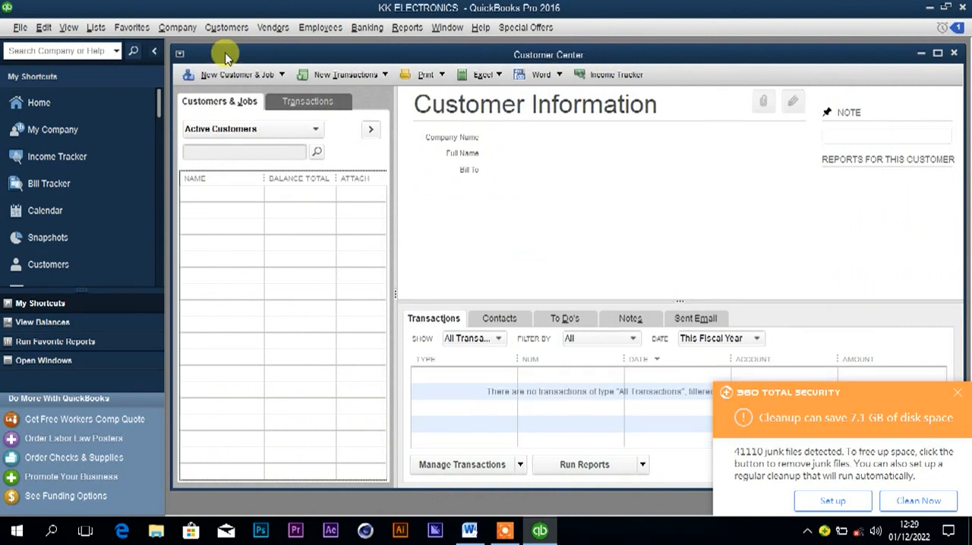
Start a new customer record and enter the buyer's name from the 5th January cash sale.
{"action": "left_click", "coordinate": [226, 75]}
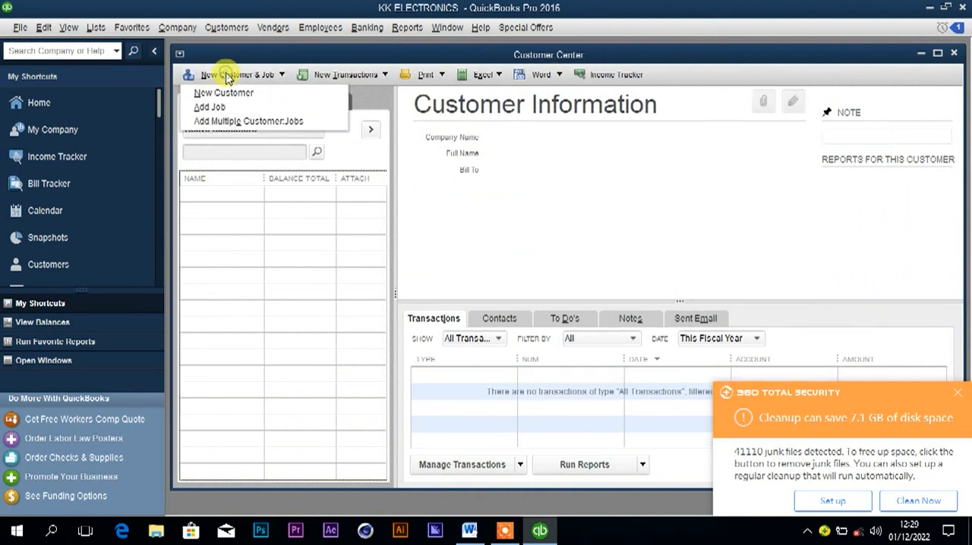
{"action": "left_click", "coordinate": [226, 94]}
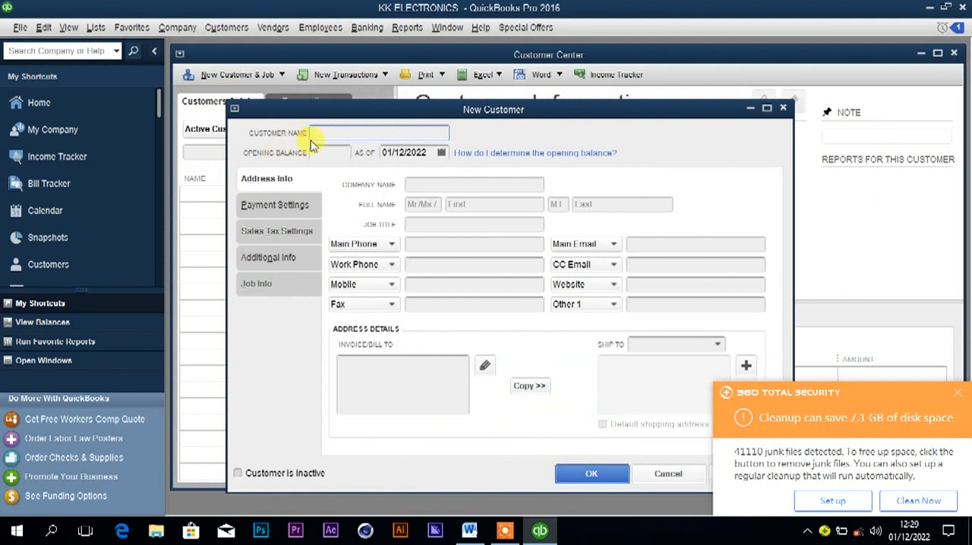
{"action": "type", "text": "Richard"}
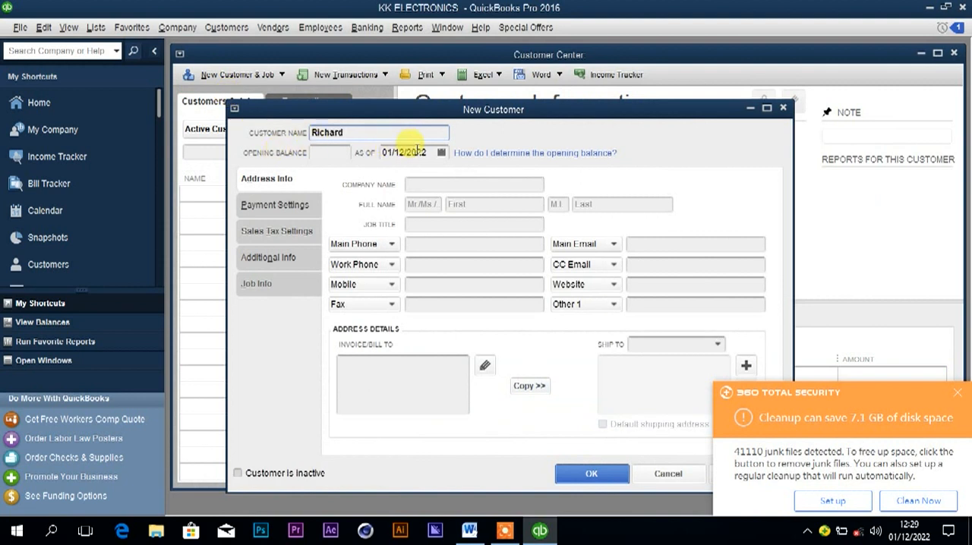
Check the sale date in Word, set the new customer's opening balance date to 05/01/2022, and save the record.
{"action": "left_click", "coordinate": [440, 153]}
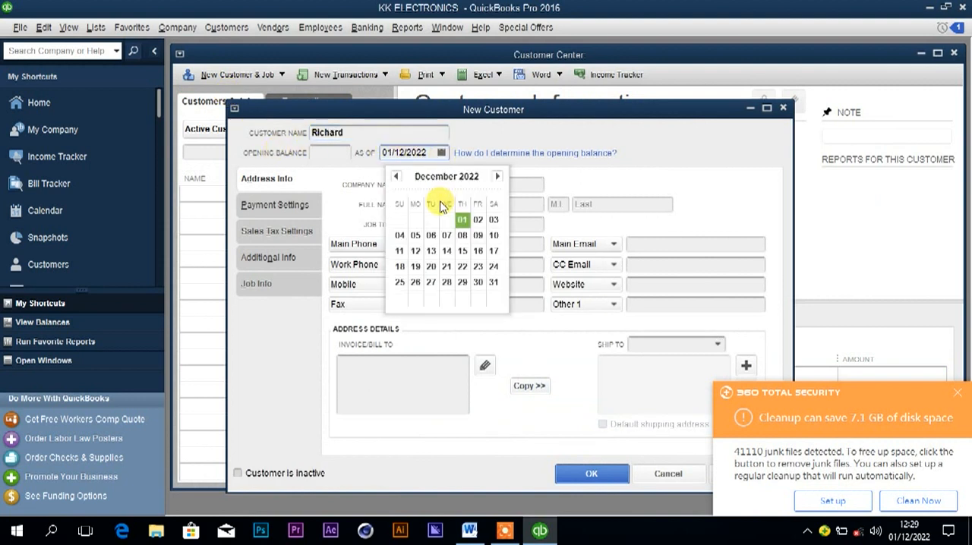
{"action": "left_click", "coordinate": [403, 153]}
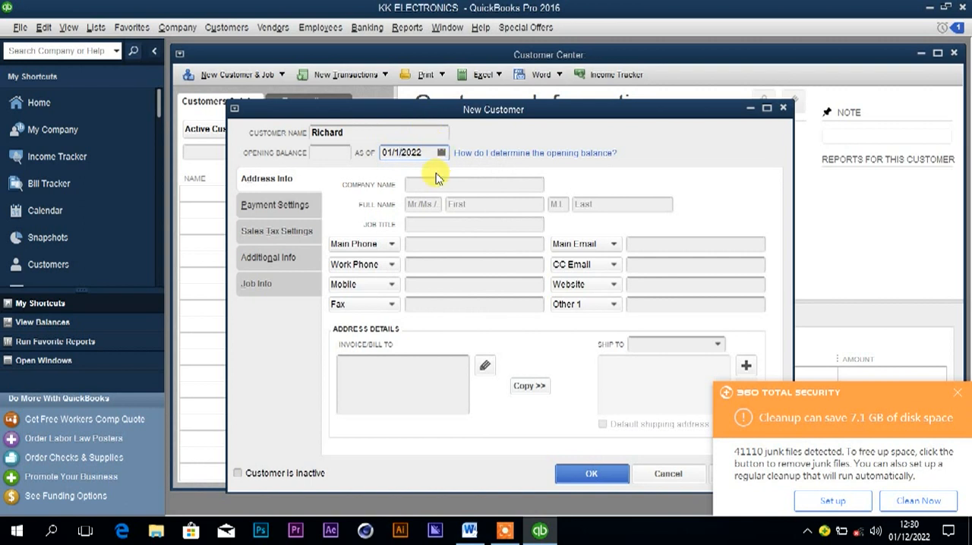
{"action": "mouse_move", "coordinate": [469, 535]}
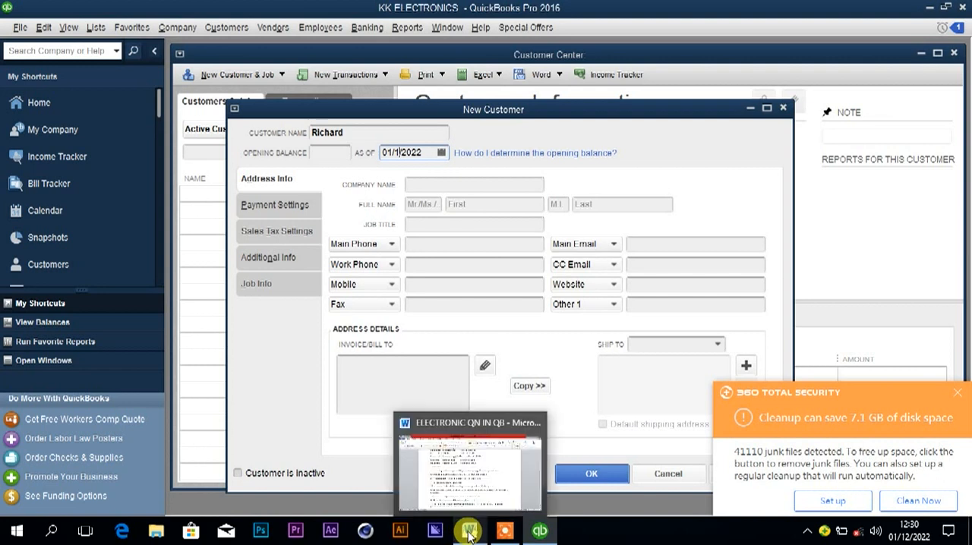
{"action": "left_click", "coordinate": [456, 448]}
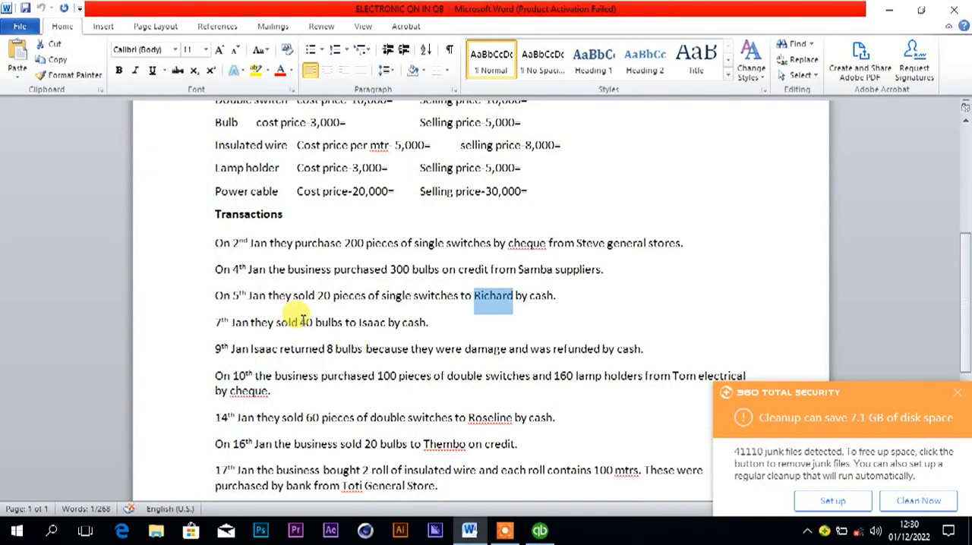
{"action": "left_click", "coordinate": [529, 537]}
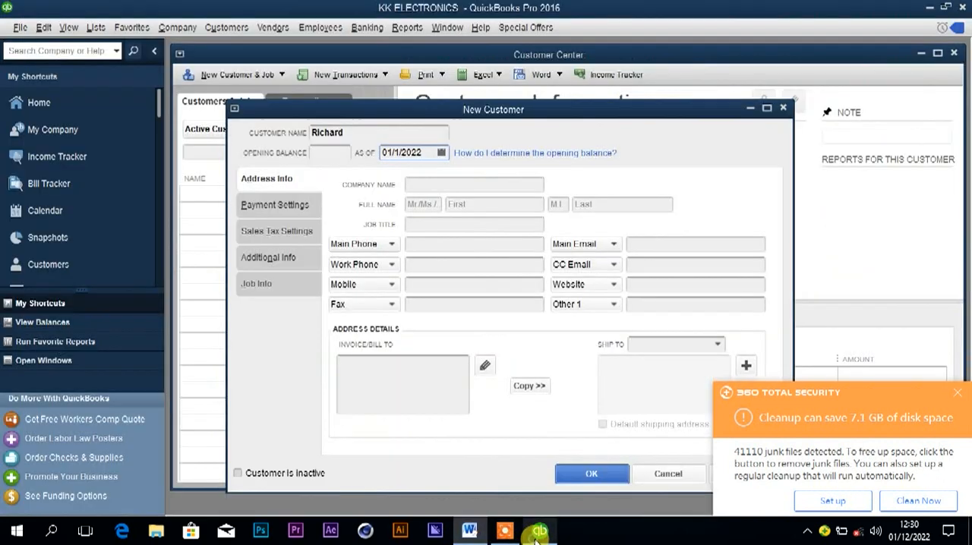
{"action": "left_click", "coordinate": [440, 152]}
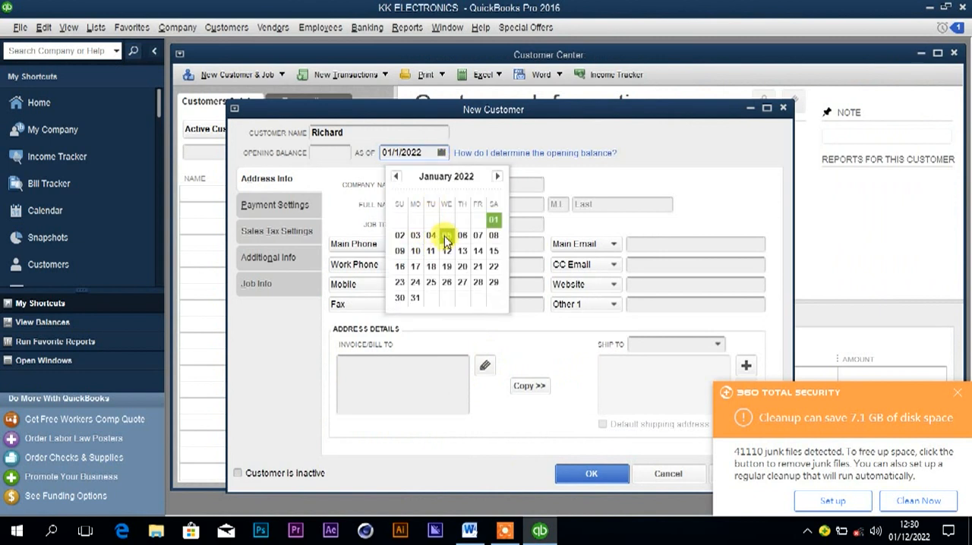
{"action": "left_click", "coordinate": [445, 236]}
{"action": "key", "text": "Return"}
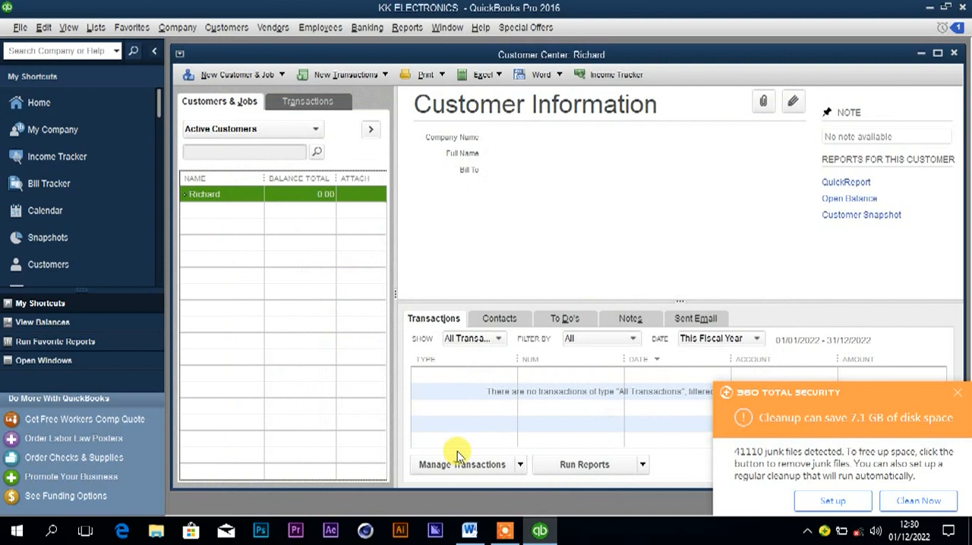
Recheck the 5th January cash sale in Word, and start a sales receipt for the new customer in QuickBooks.
{"action": "mouse_move", "coordinate": [469, 532]}
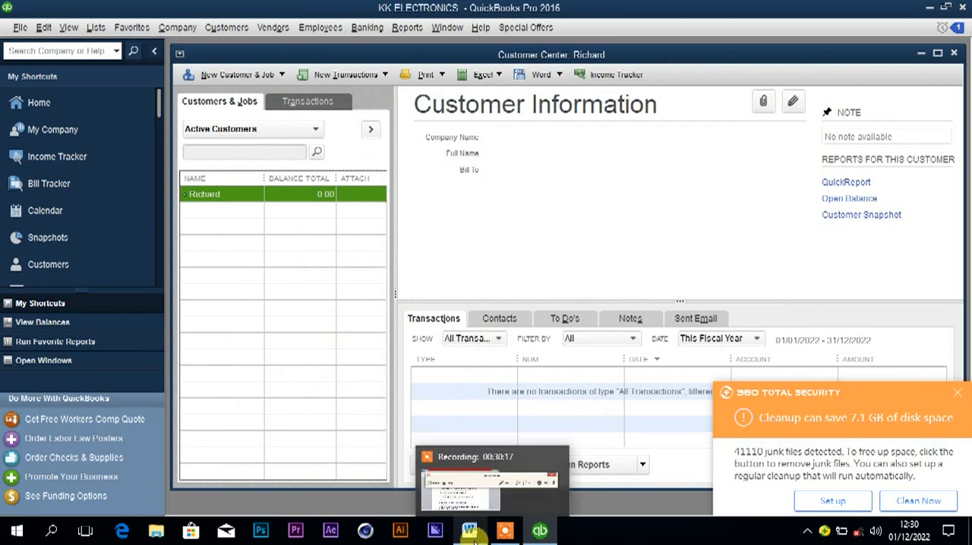
{"action": "left_click", "coordinate": [468, 531]}
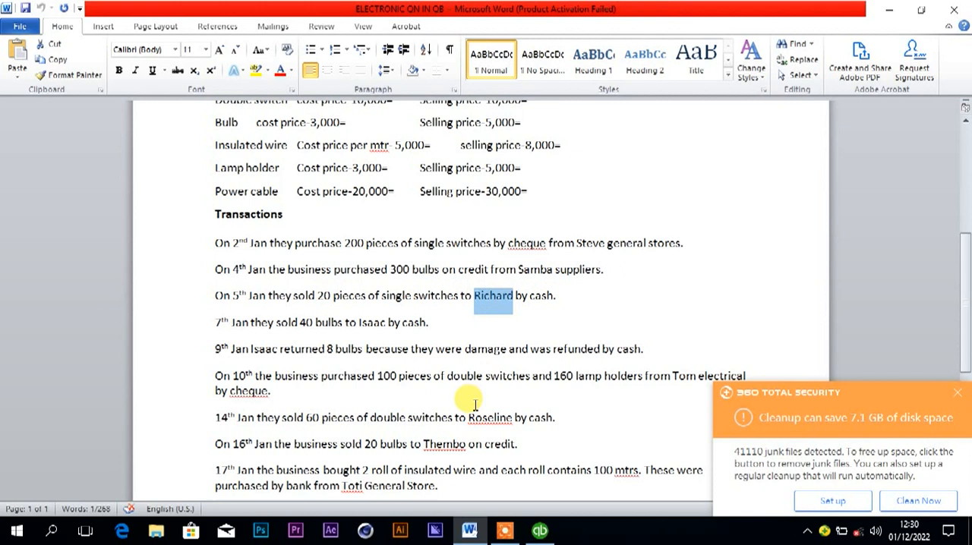
{"action": "left_click", "coordinate": [540, 532]}
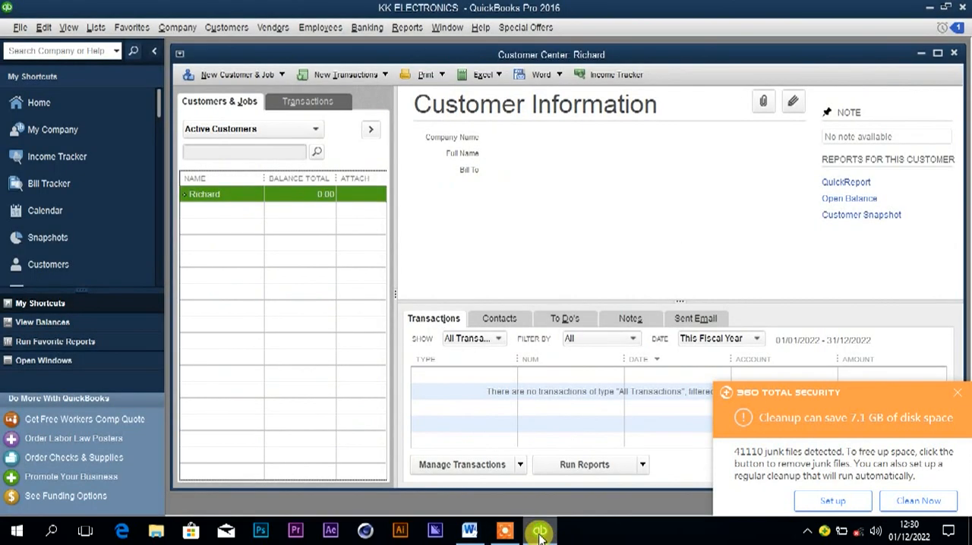
{"action": "right_click", "coordinate": [256, 197]}
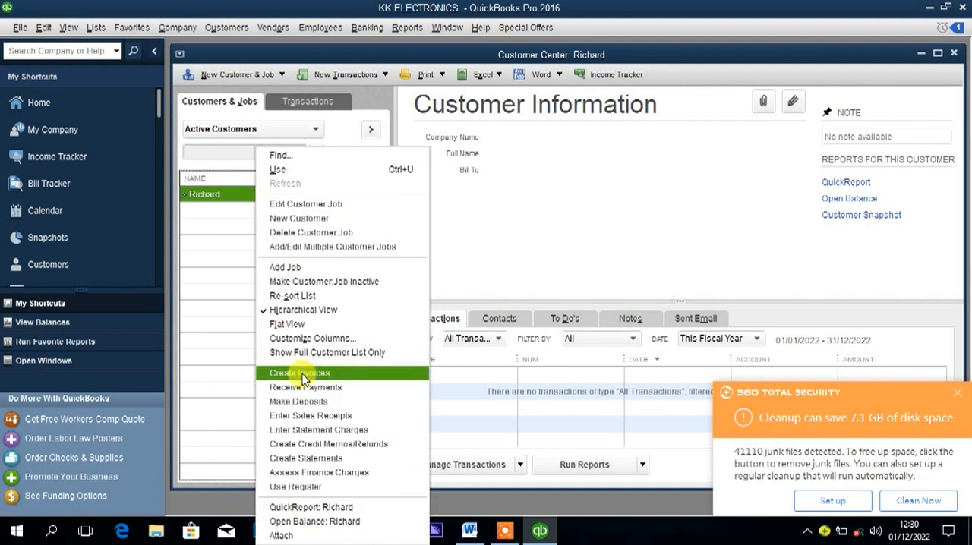
{"action": "left_click", "coordinate": [306, 416]}
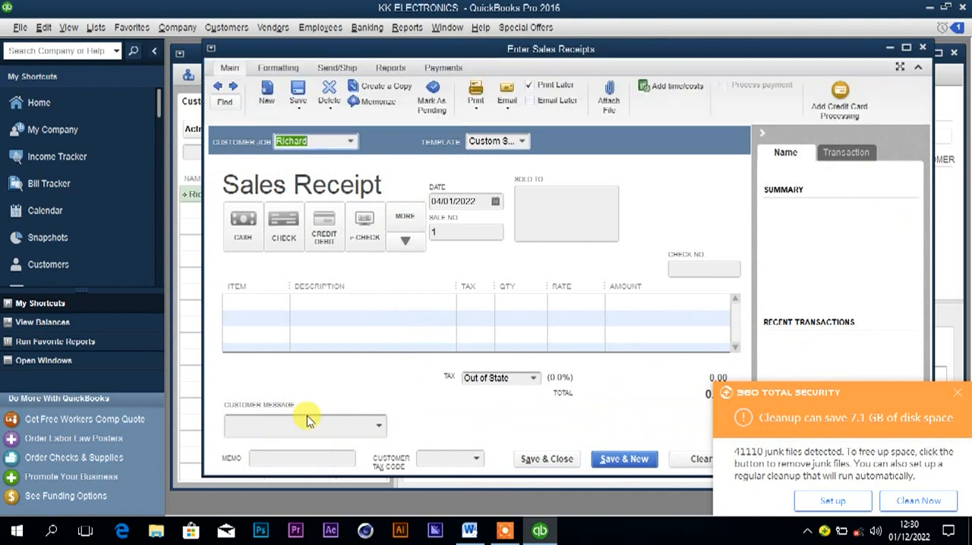
Set the sales receipt's payment method to cash and its date to 05/01/2022.
{"action": "left_click", "coordinate": [244, 237]}
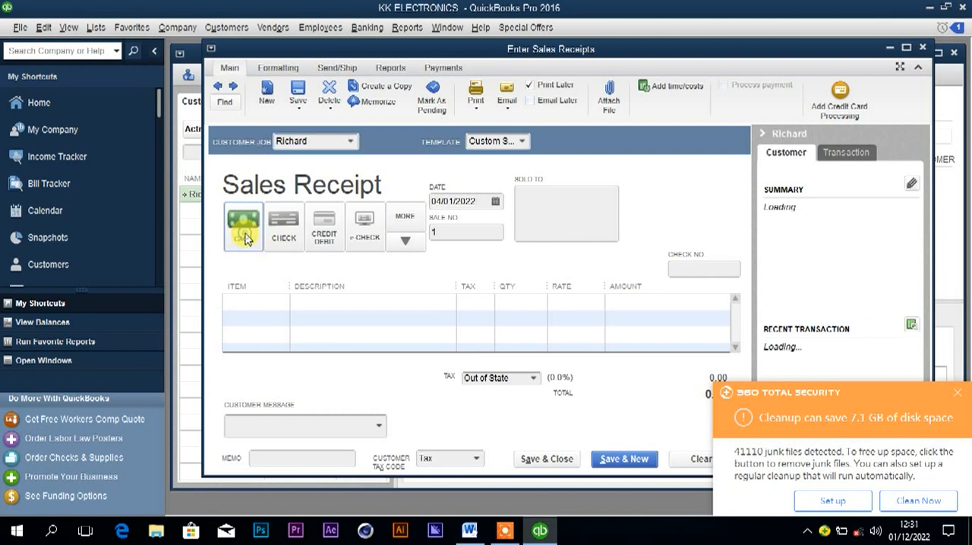
{"action": "left_click", "coordinate": [496, 204]}
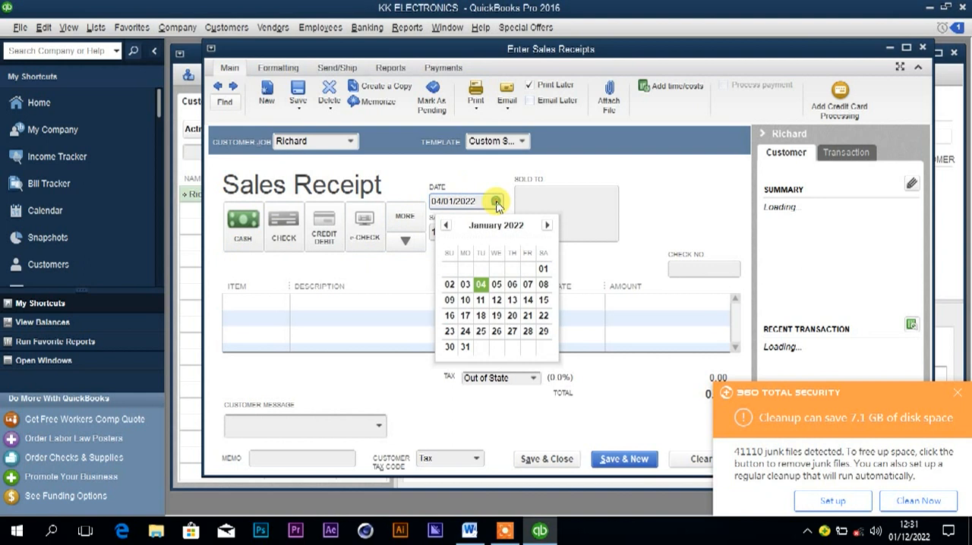
{"action": "left_click", "coordinate": [495, 285]}
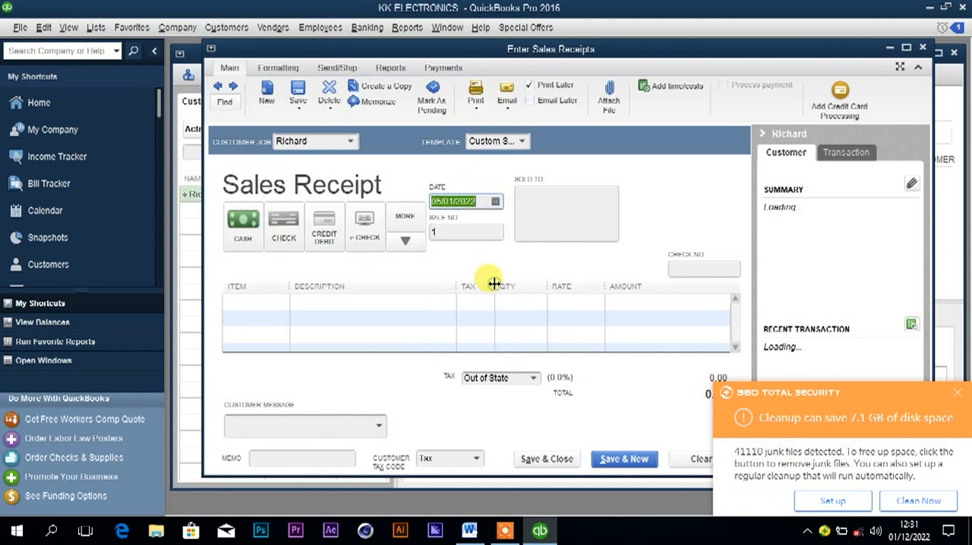
Add the Single switch item with a quantity of 20, and save and close the receipt, accepting the past-date warning.
{"action": "left_click", "coordinate": [277, 304]}
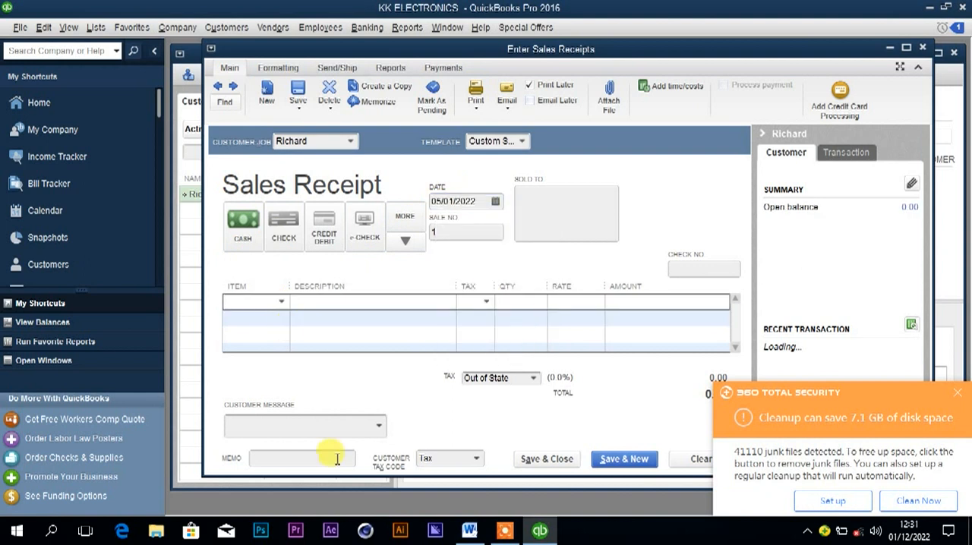
{"action": "left_click", "coordinate": [469, 531]}
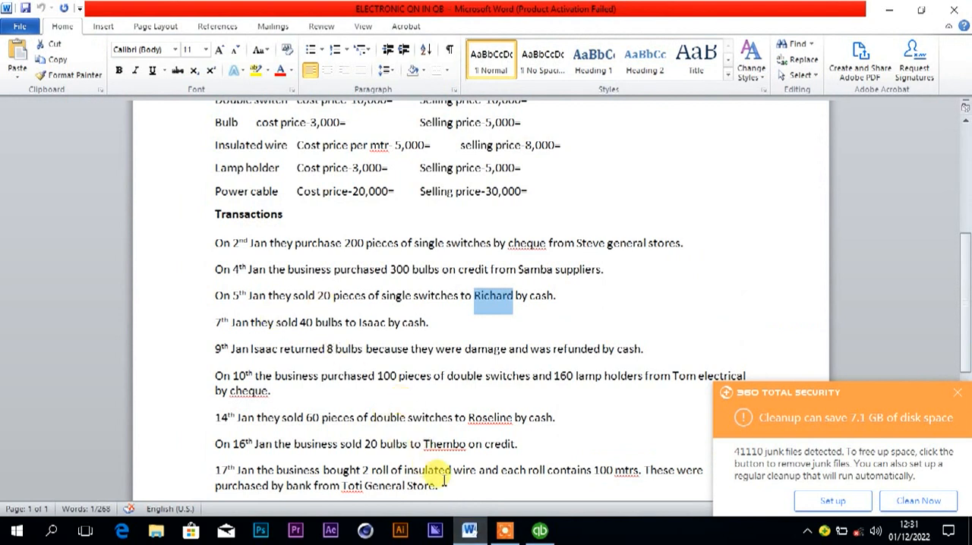
{"action": "key", "text": "alt+Tab"}
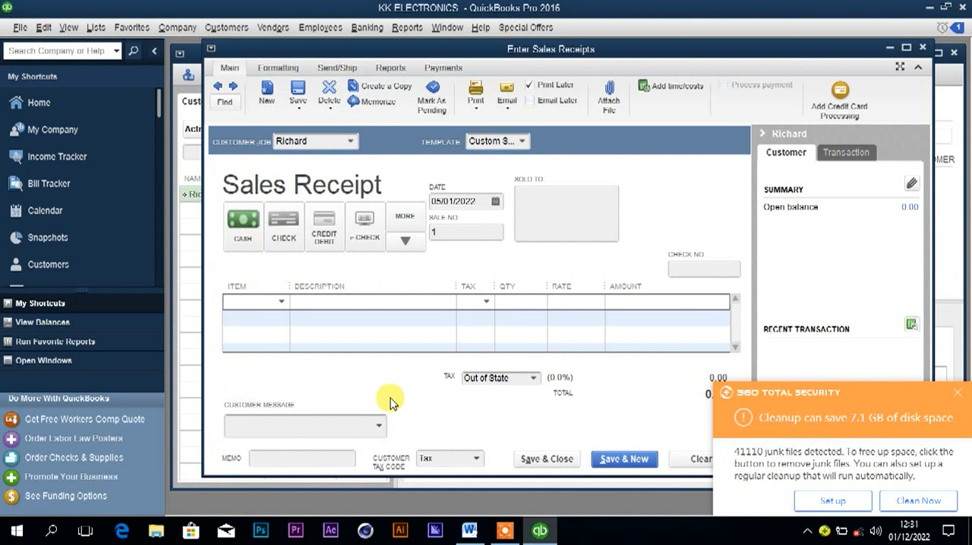
{"action": "type", "text": "Single switch"}
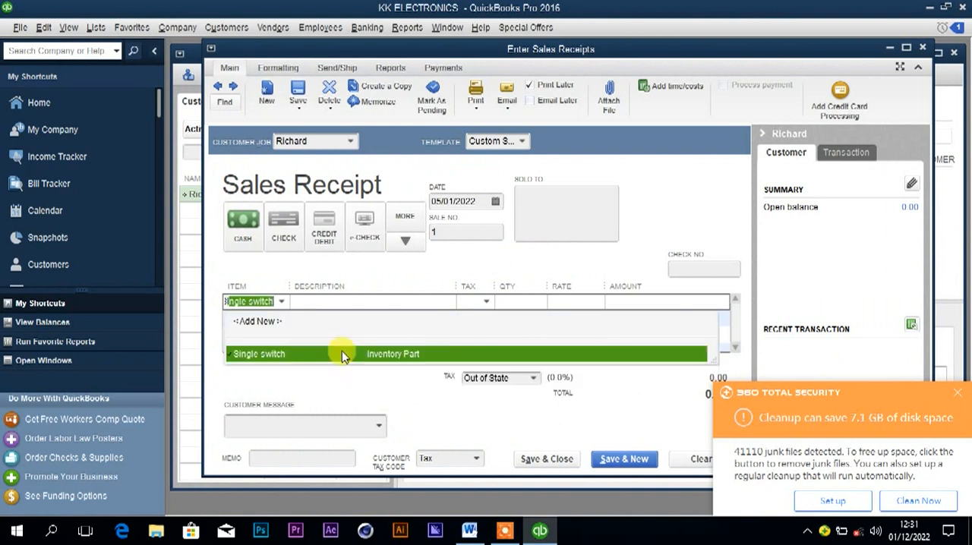
{"action": "left_click", "coordinate": [342, 355]}
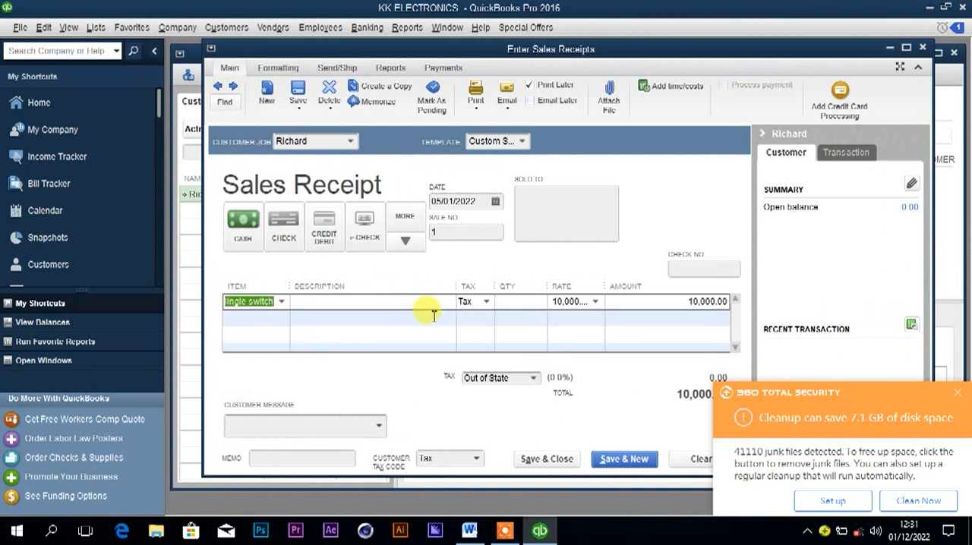
{"action": "type", "text": "20"}
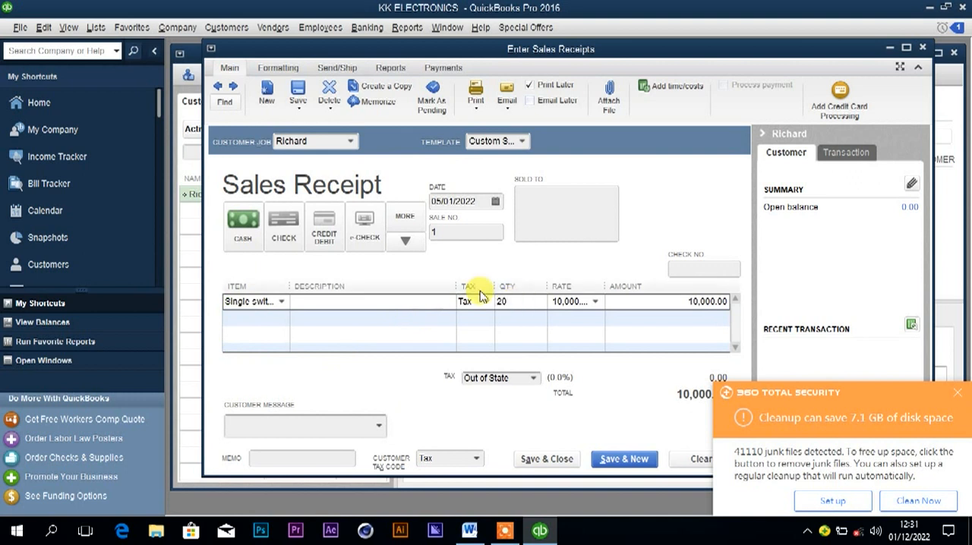
{"action": "left_click", "coordinate": [549, 459]}
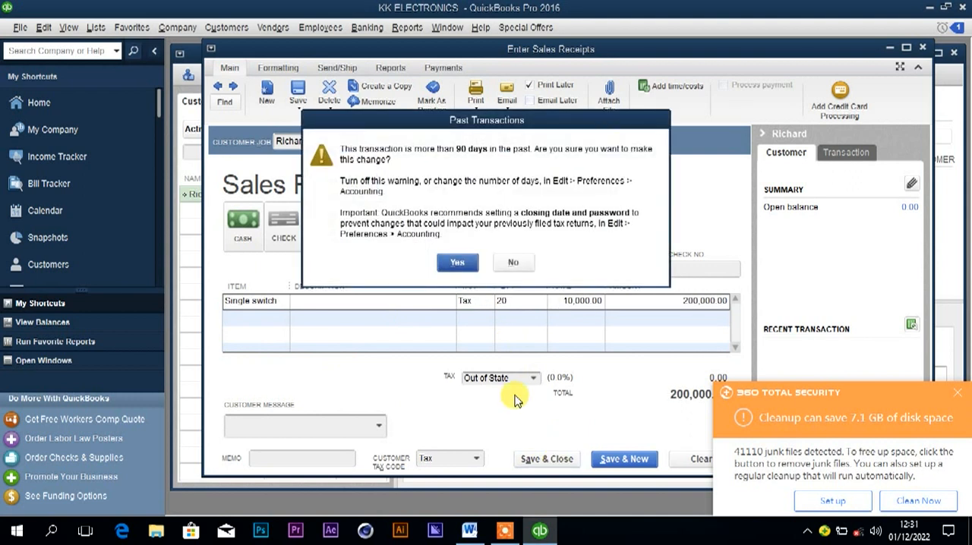
{"action": "left_click", "coordinate": [457, 262]}
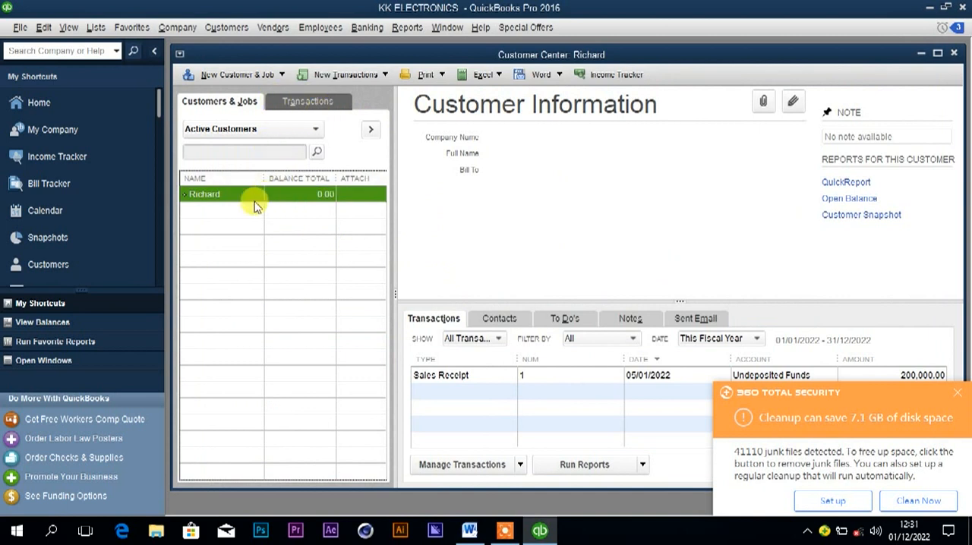
Start a bank deposit containing the 05/01/2022 cash receipt payment, and dismiss the 360 Total Security notification.
{"action": "left_click", "coordinate": [368, 28]}
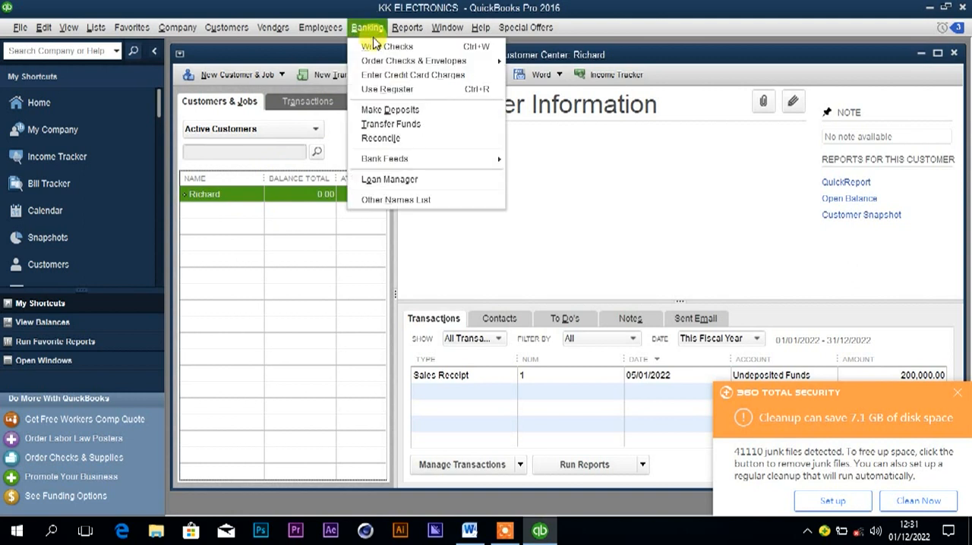
{"action": "left_click", "coordinate": [397, 108]}
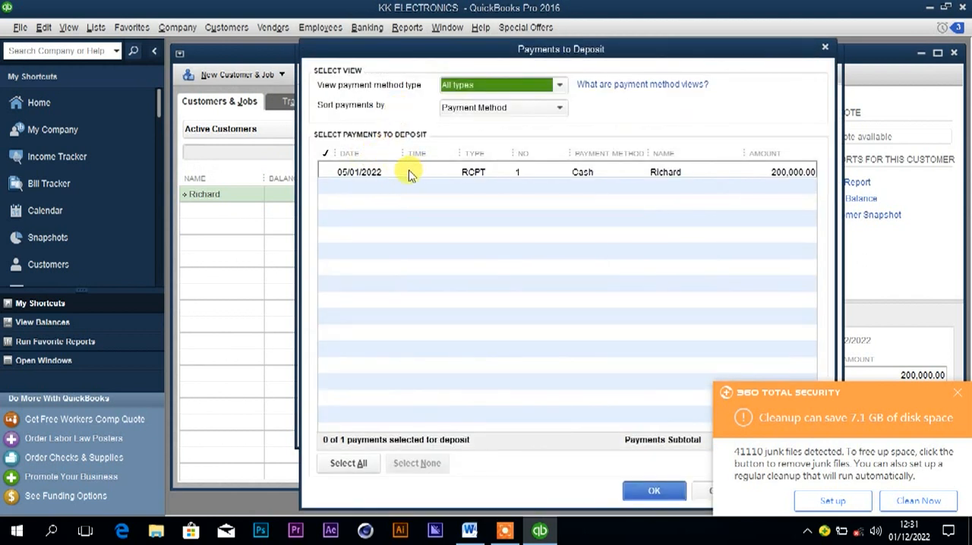
{"action": "left_click", "coordinate": [343, 178]}
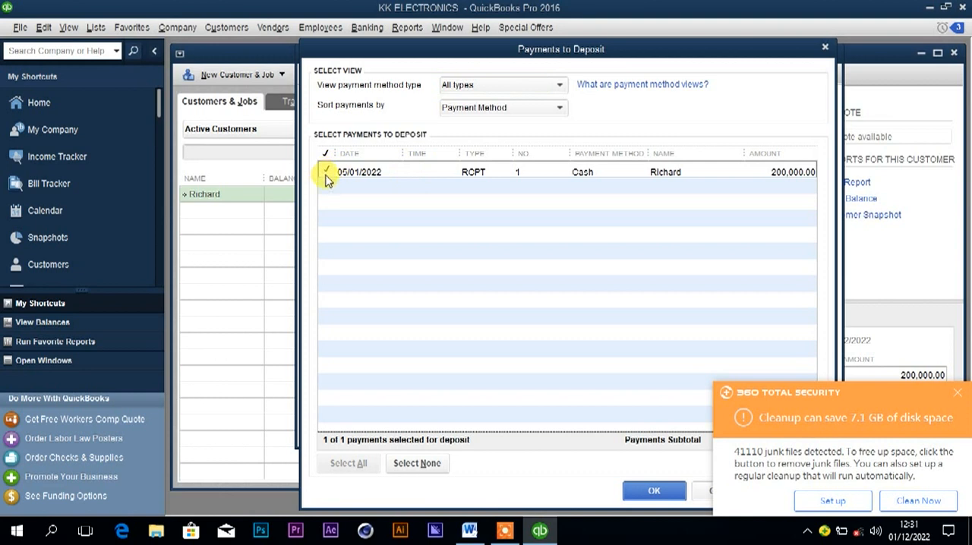
{"action": "left_click", "coordinate": [644, 491]}
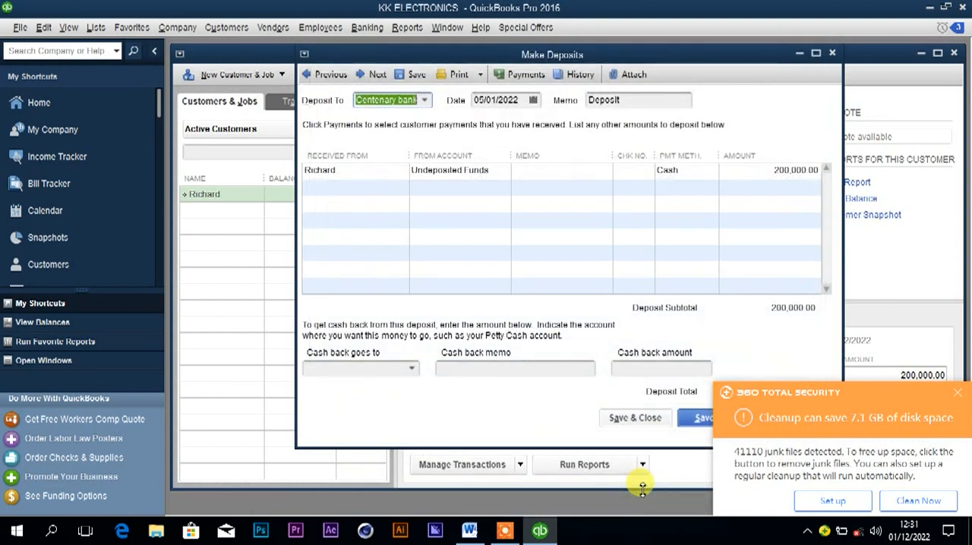
{"action": "left_click", "coordinate": [959, 393]}
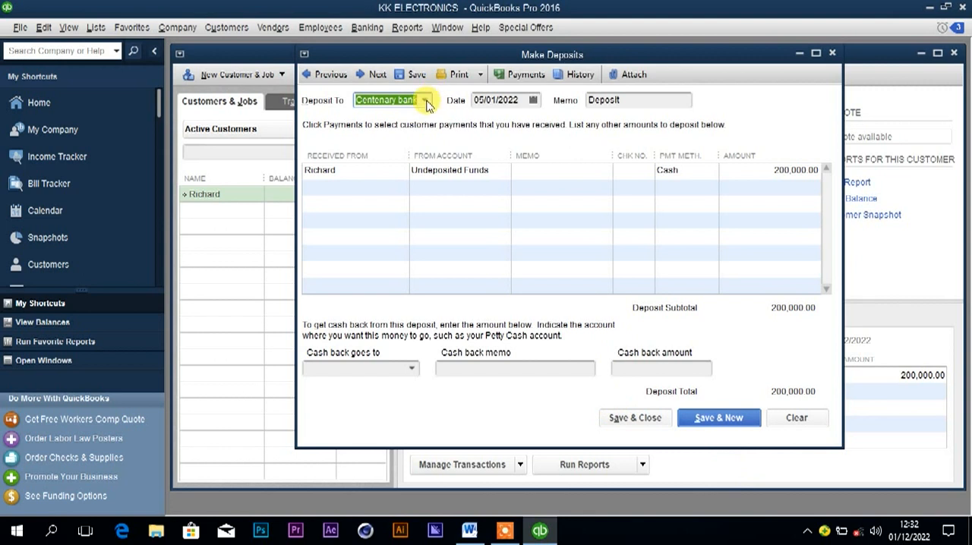
Recheck the 5th January sale in Word, set the QuickBooks deposit account to Cash at hand, and save and close it, accepting the past-date warning.
{"action": "left_click", "coordinate": [470, 533]}
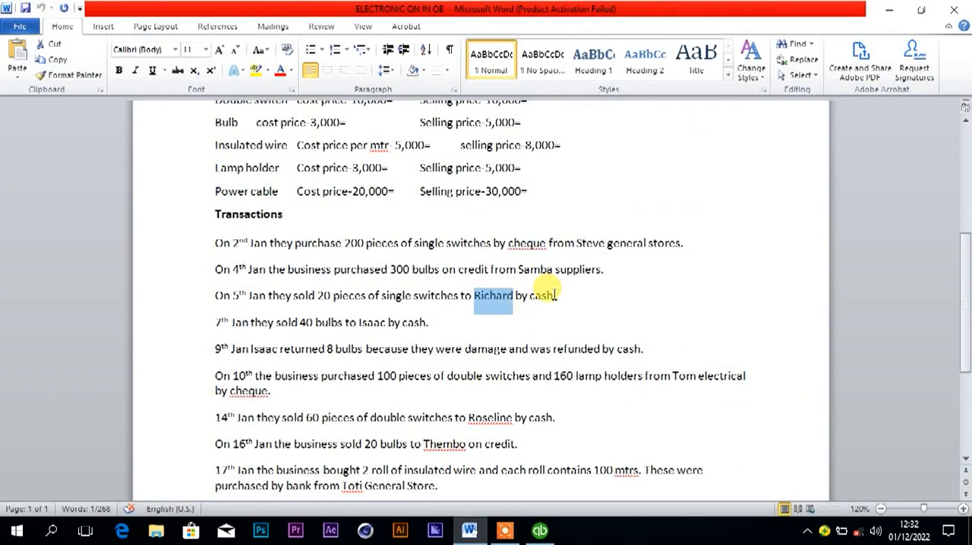
{"action": "mouse_move", "coordinate": [539, 533]}
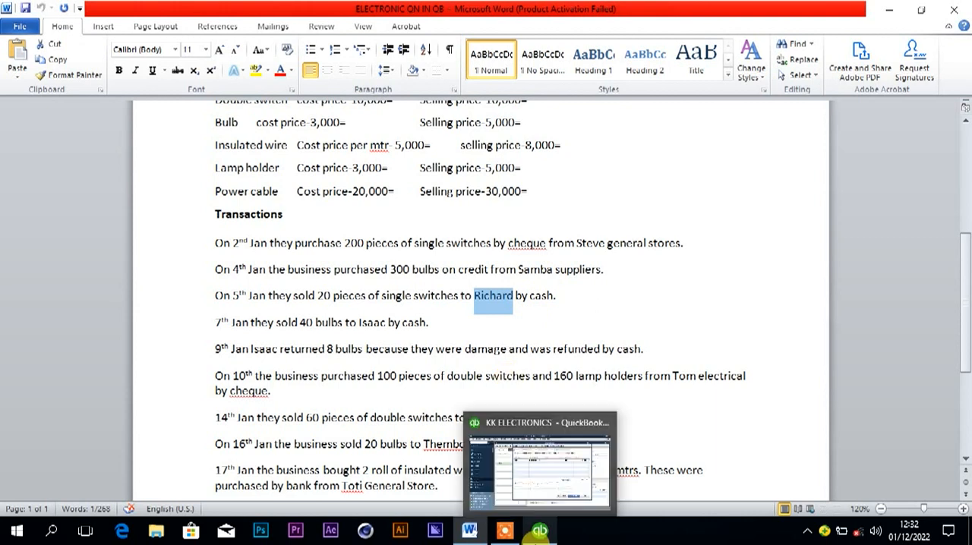
{"action": "left_click", "coordinate": [543, 533]}
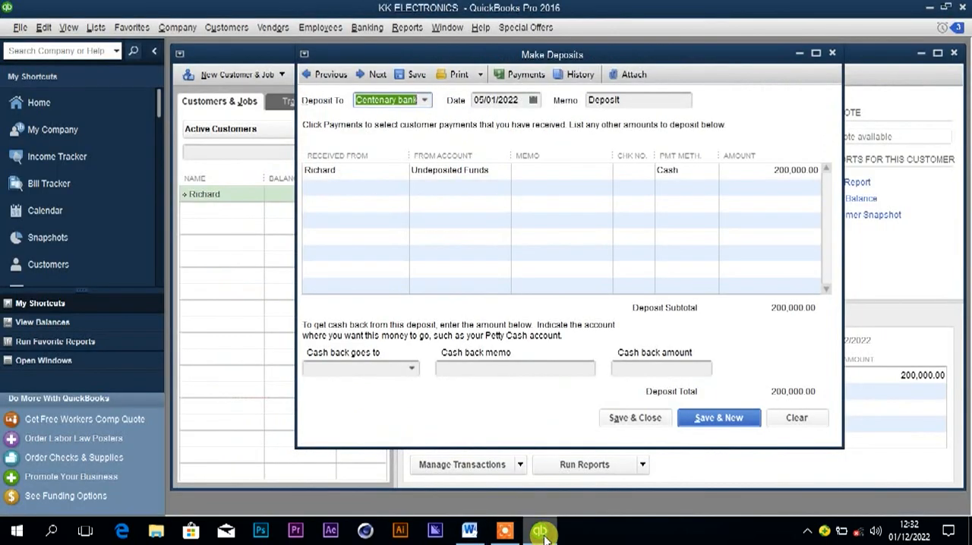
{"action": "left_click", "coordinate": [425, 101]}
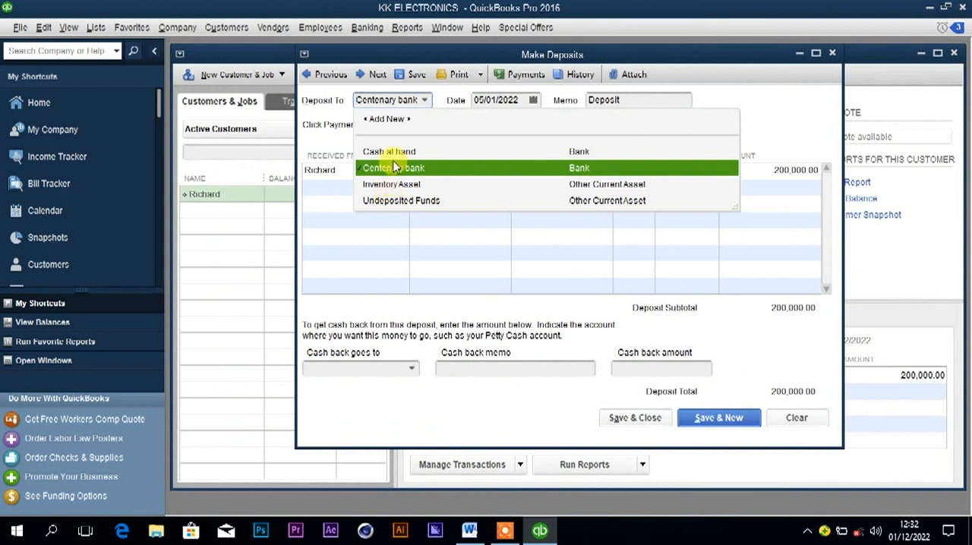
{"action": "left_click", "coordinate": [389, 152]}
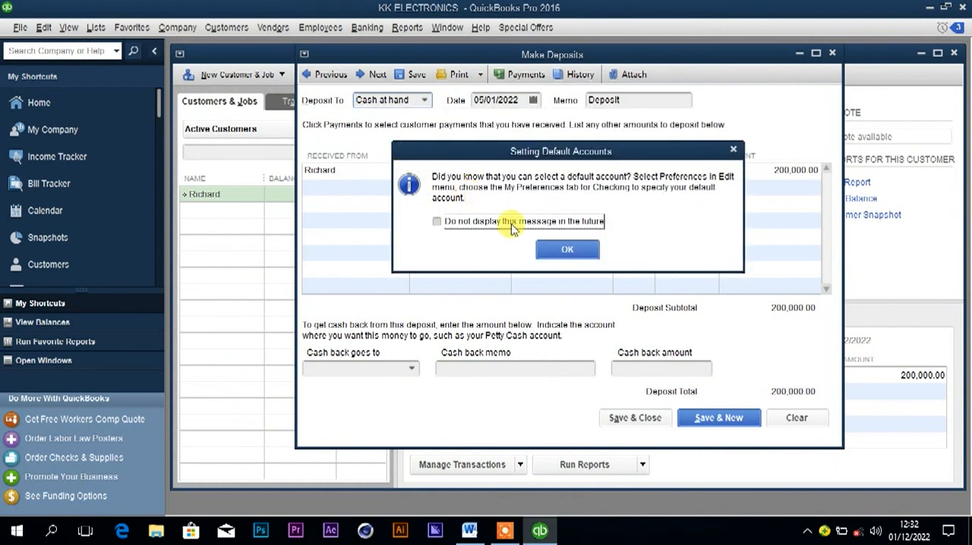
{"action": "left_click", "coordinate": [560, 258]}
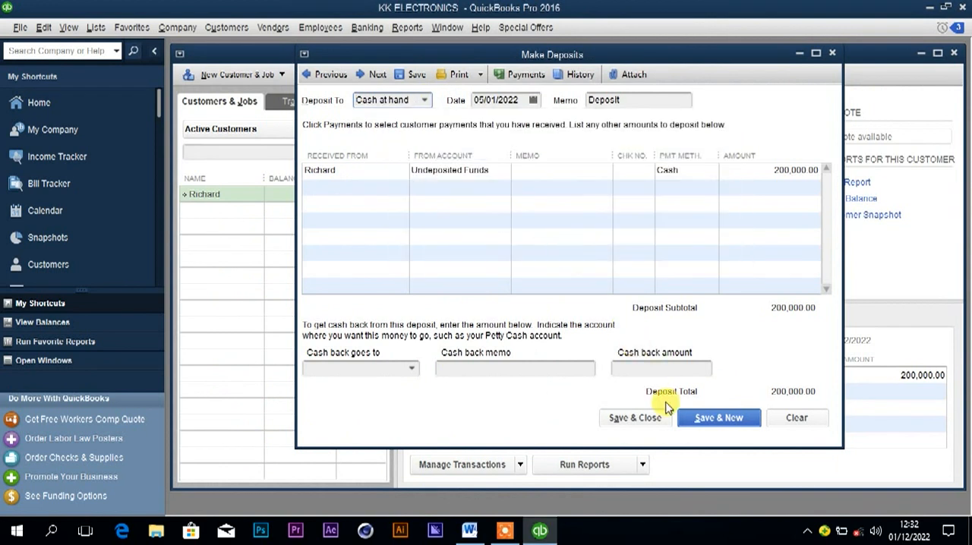
{"action": "left_click", "coordinate": [638, 421]}
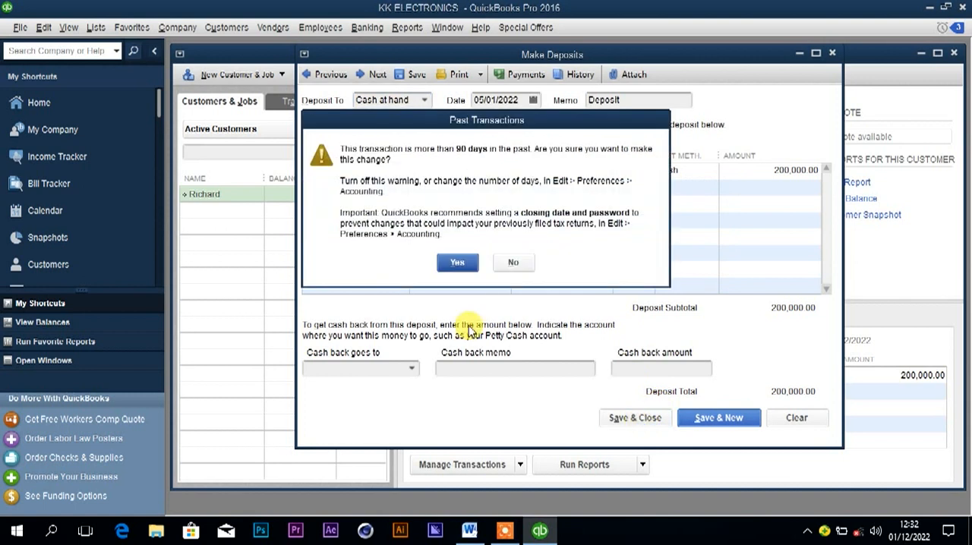
{"action": "left_click", "coordinate": [458, 263]}
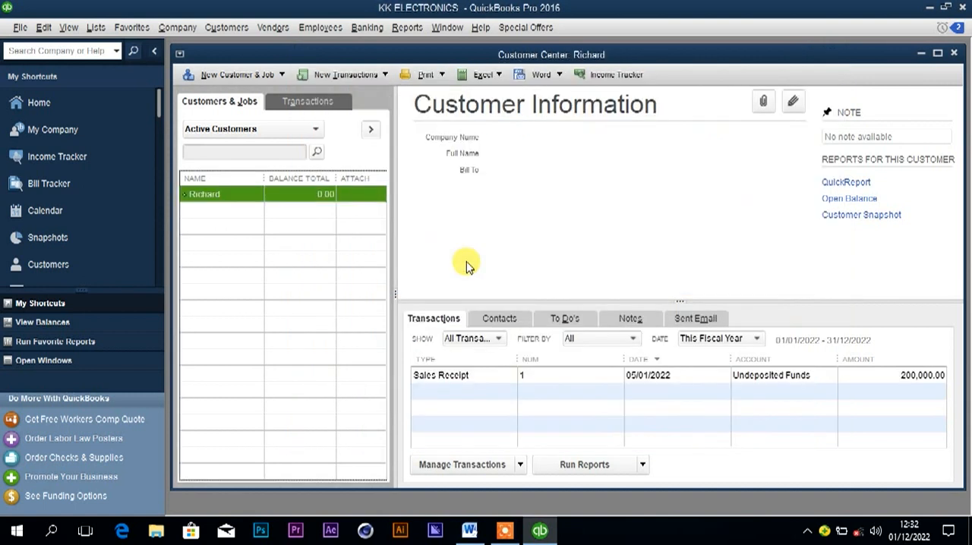
Look up the 7th January bulb sale in Word, and add its buyer as a new QuickBooks customer as of 07/01/2022.
{"action": "left_click", "coordinate": [469, 530]}
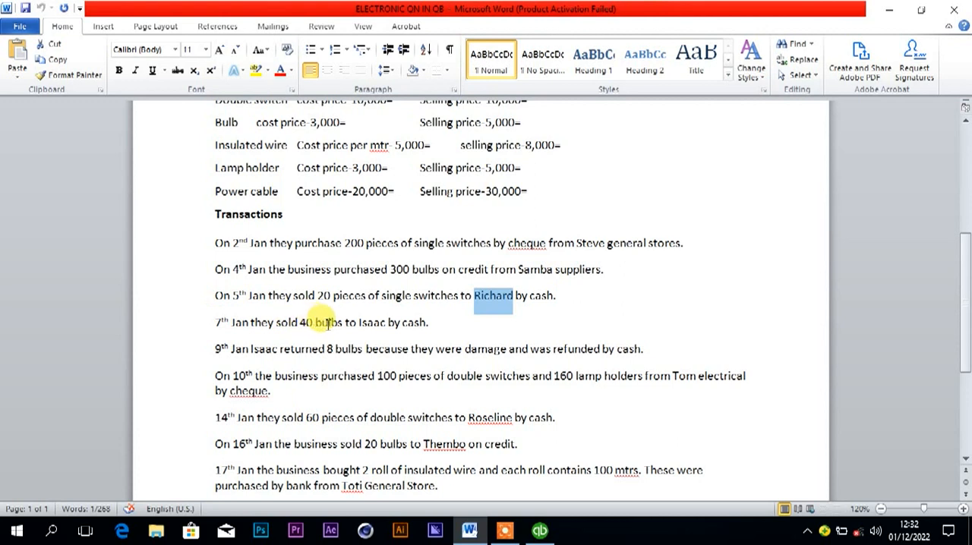
{"action": "left_click_drag", "start_coordinate": [360, 322], "coordinate": [385, 325]}
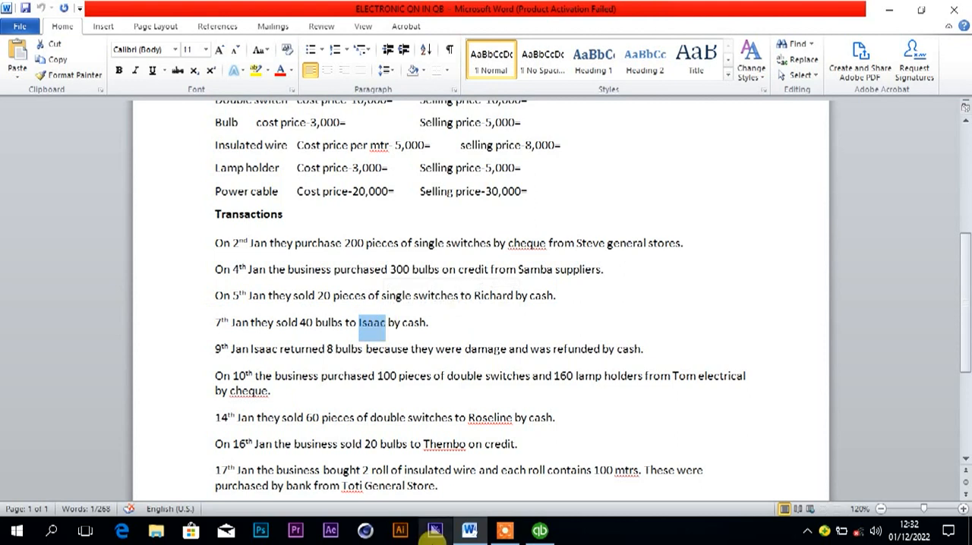
{"action": "left_click", "coordinate": [539, 530]}
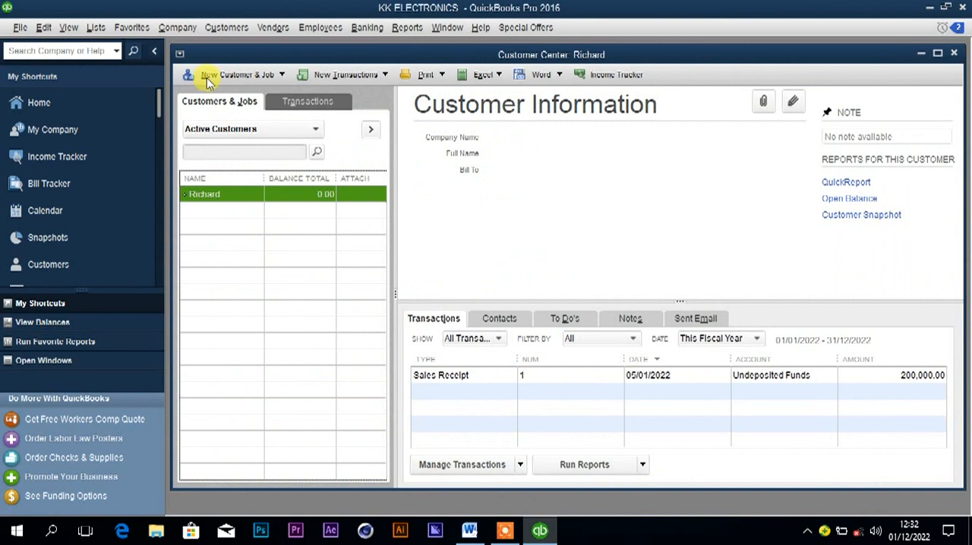
{"action": "right_click", "coordinate": [218, 222]}
{"action": "left_click", "coordinate": [249, 218]}
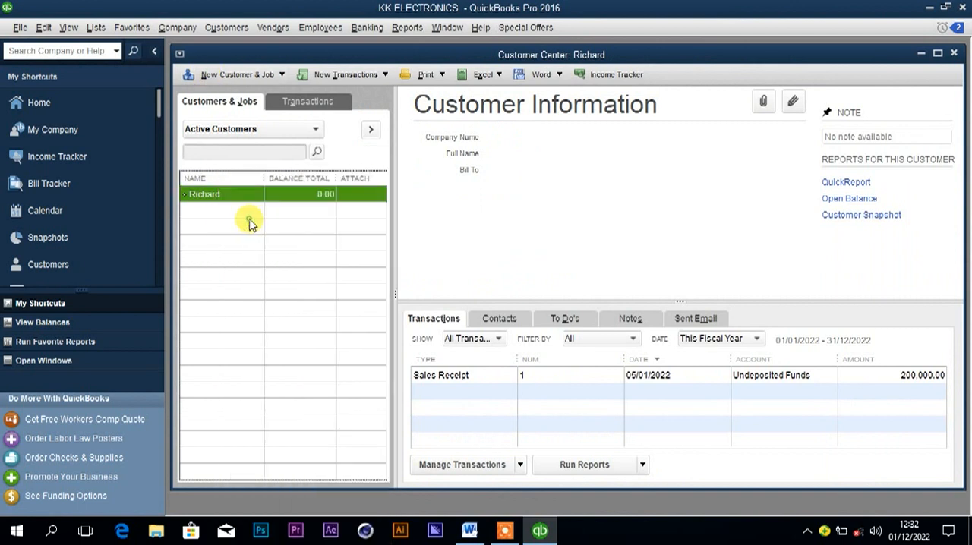
{"action": "type", "text": "Isaac"}
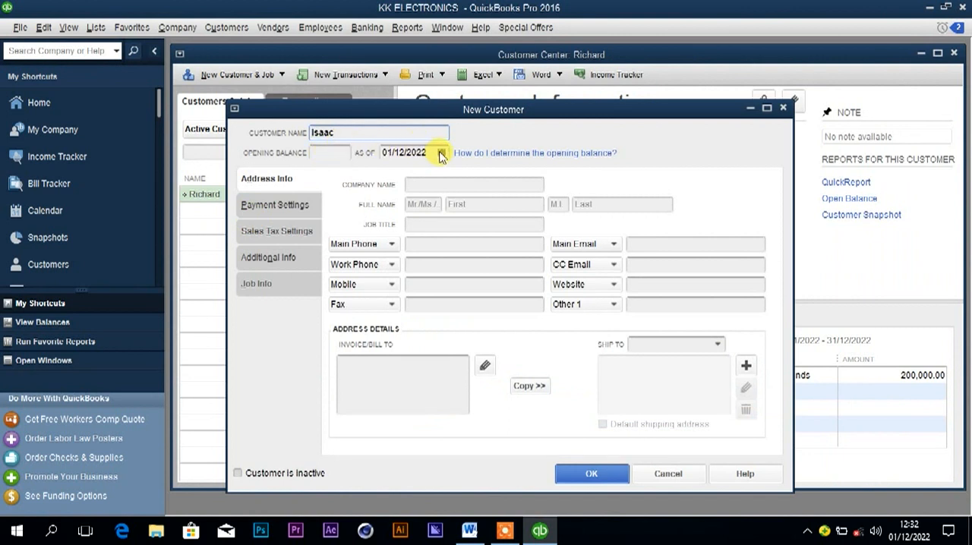
{"action": "left_click", "coordinate": [404, 152]}
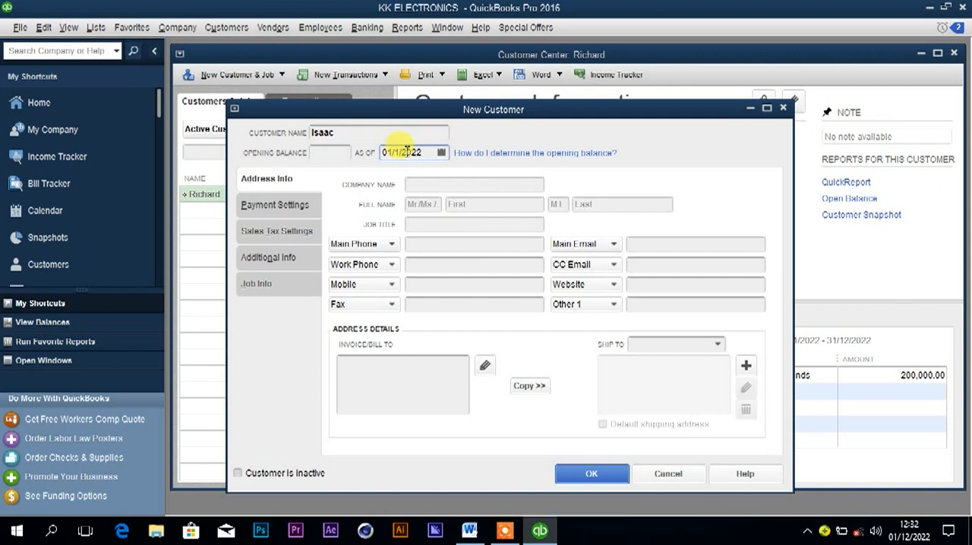
{"action": "left_click", "coordinate": [440, 153]}
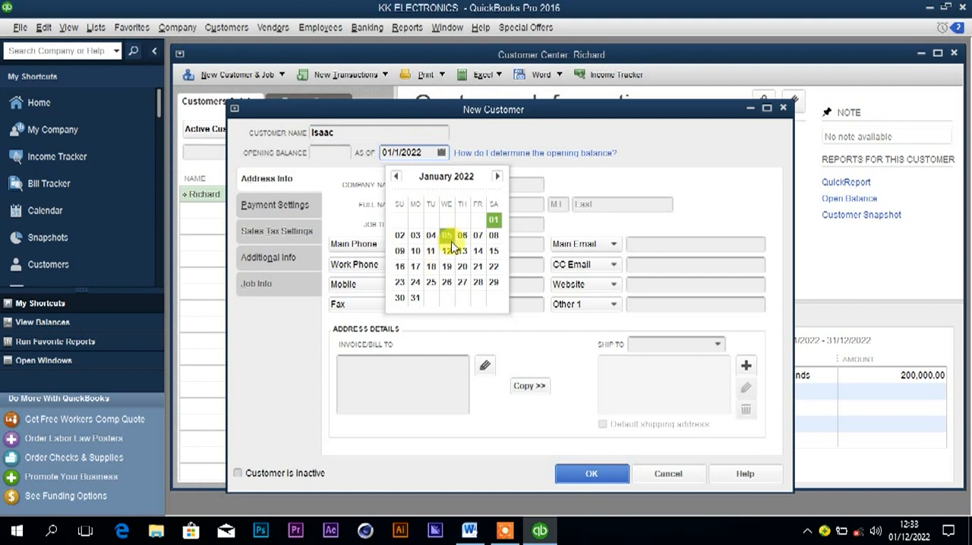
{"action": "left_click", "coordinate": [478, 236]}
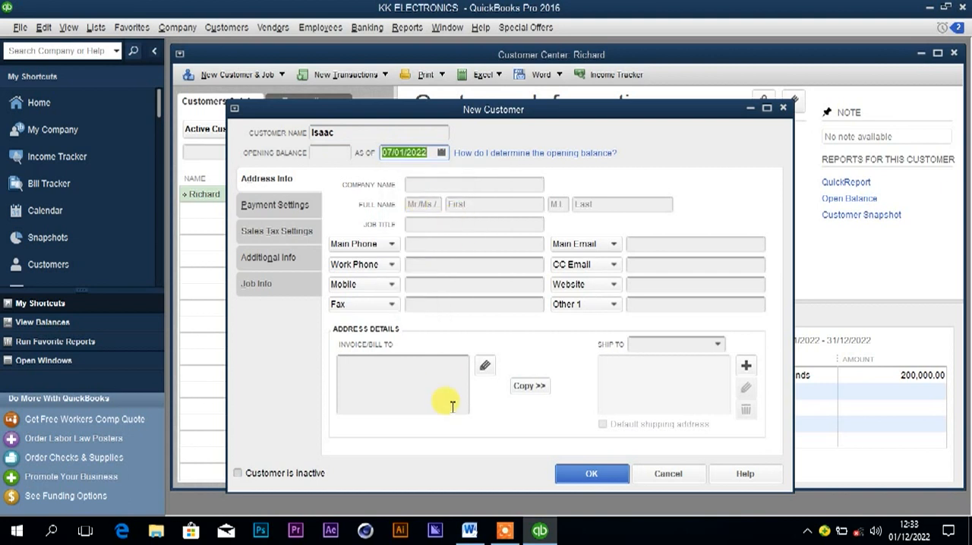
{"action": "left_click", "coordinate": [591, 475]}
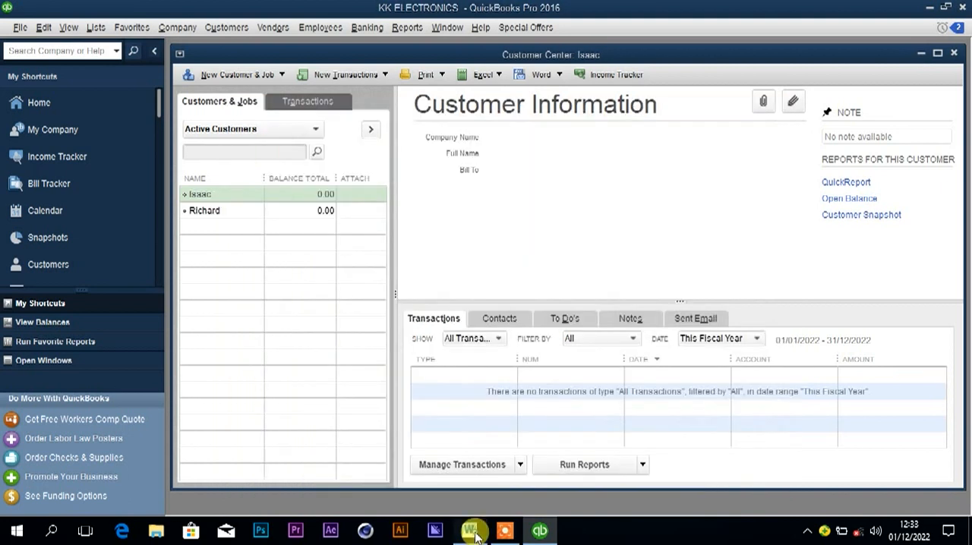
Recheck the 7th January sale in Word, and start a QuickBooks sales receipt for the new customer with 40 of the Bulb item.
{"action": "left_click", "coordinate": [474, 537]}
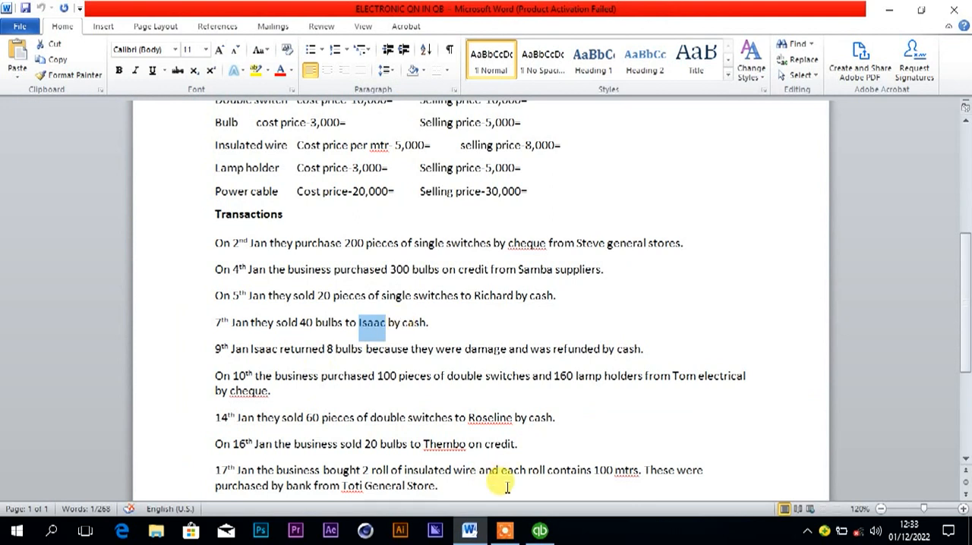
{"action": "left_click", "coordinate": [540, 534]}
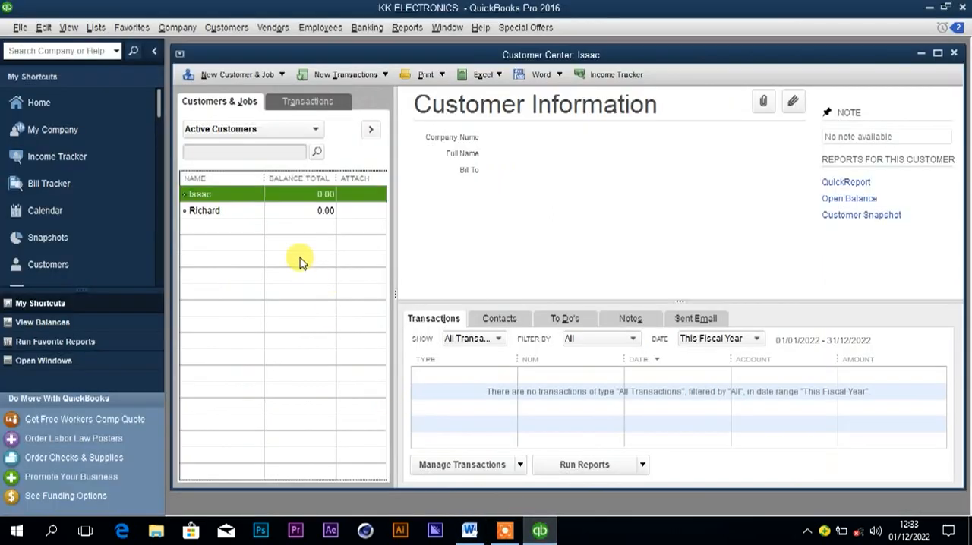
{"action": "right_click", "coordinate": [246, 197]}
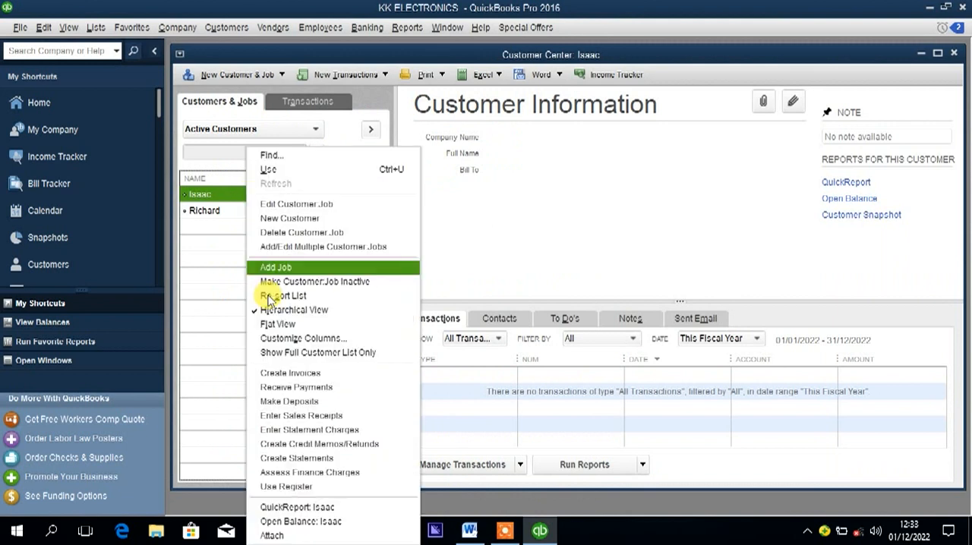
{"action": "left_click", "coordinate": [296, 417]}
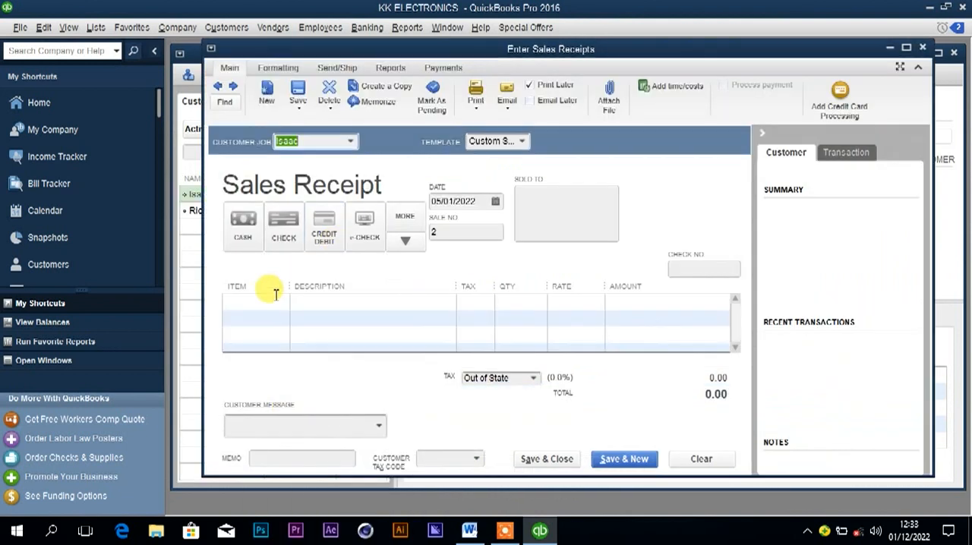
{"action": "left_click", "coordinate": [267, 302]}
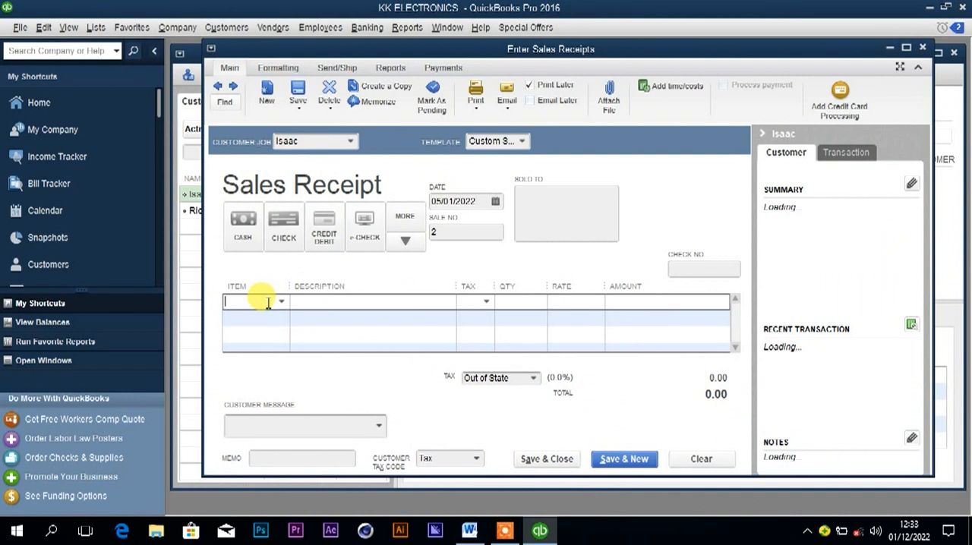
{"action": "type", "text": "Bulb"}
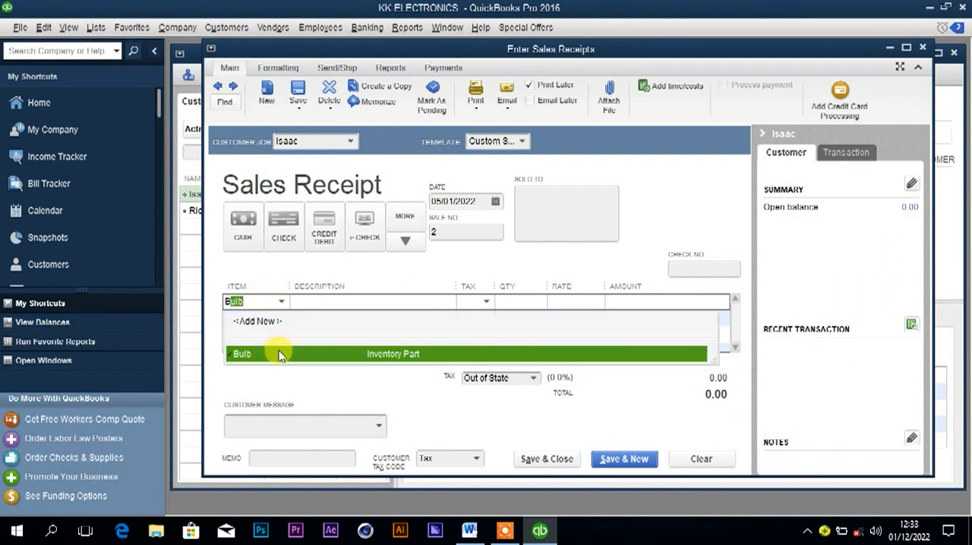
{"action": "left_click", "coordinate": [279, 355]}
{"action": "left_click", "coordinate": [516, 302]}
{"action": "type", "text": "40"}
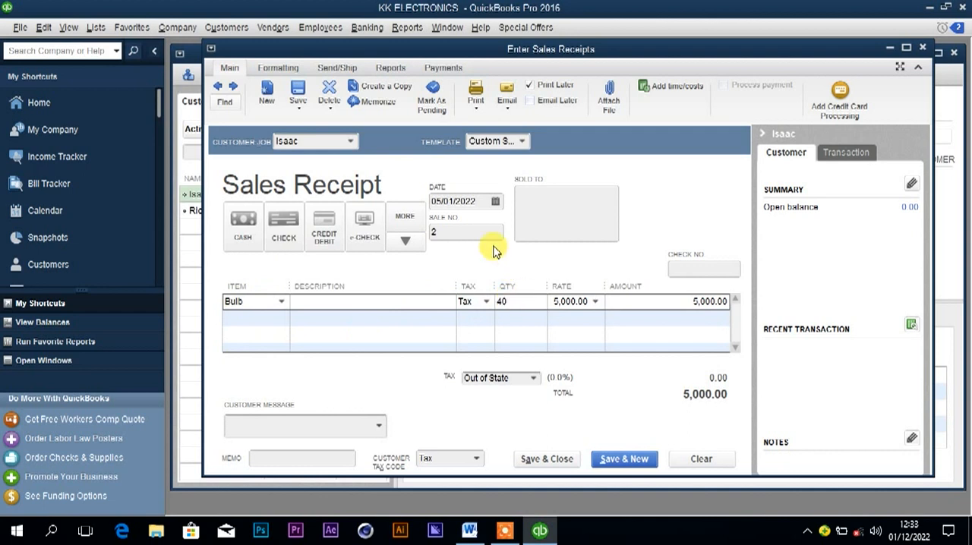
Date the sales receipt 07/01/2022 with cash as payment method, and save and close it, accepting the past-date warning.
{"action": "left_click", "coordinate": [495, 201]}
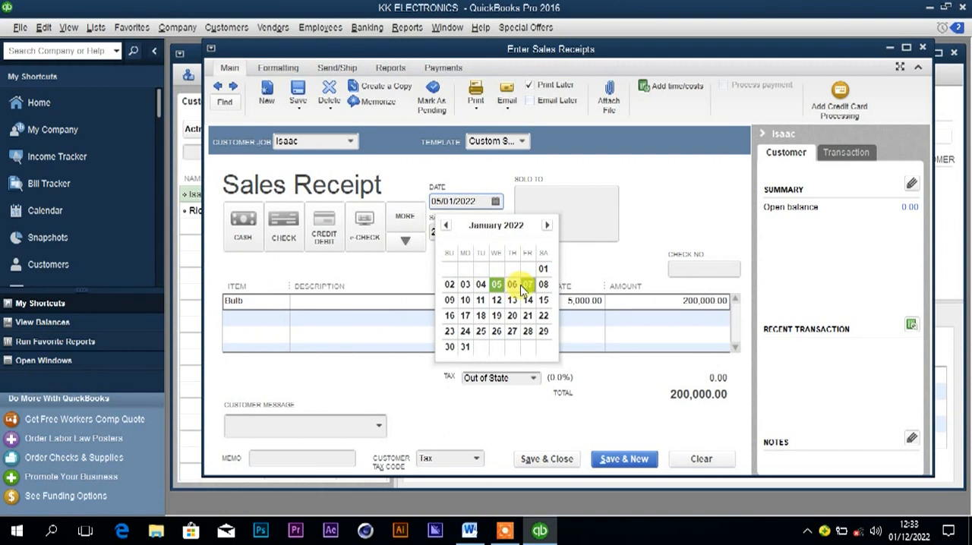
{"action": "left_click", "coordinate": [528, 284]}
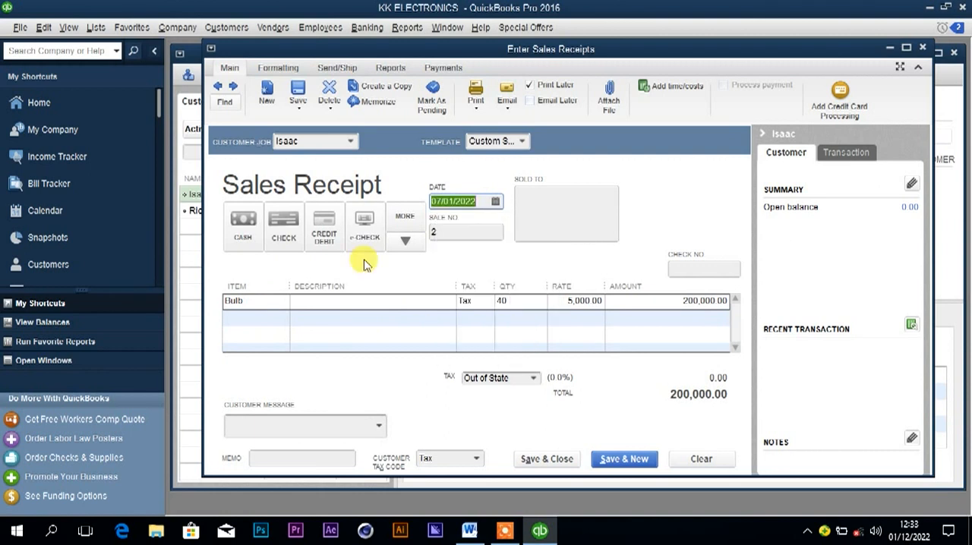
{"action": "left_click", "coordinate": [243, 234]}
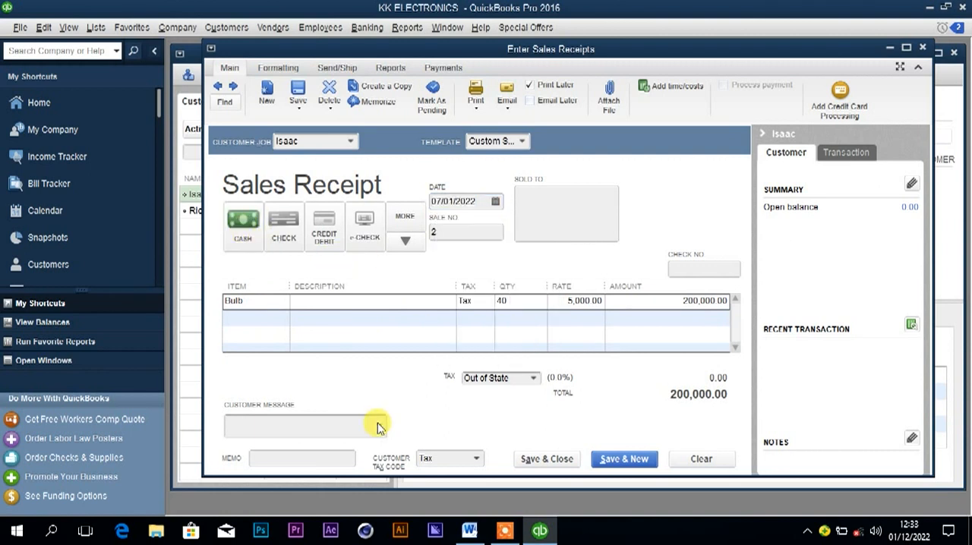
{"action": "left_click", "coordinate": [537, 464]}
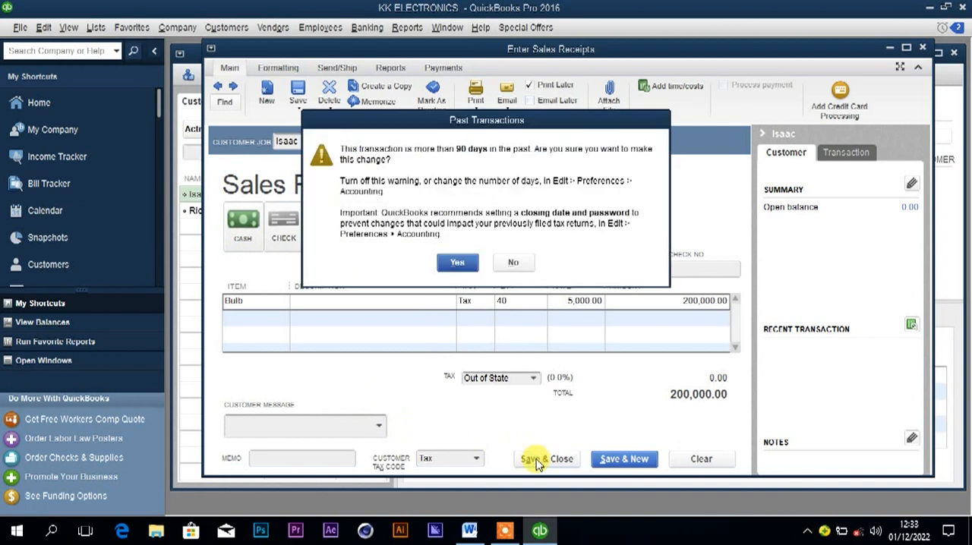
{"action": "left_click", "coordinate": [458, 260]}
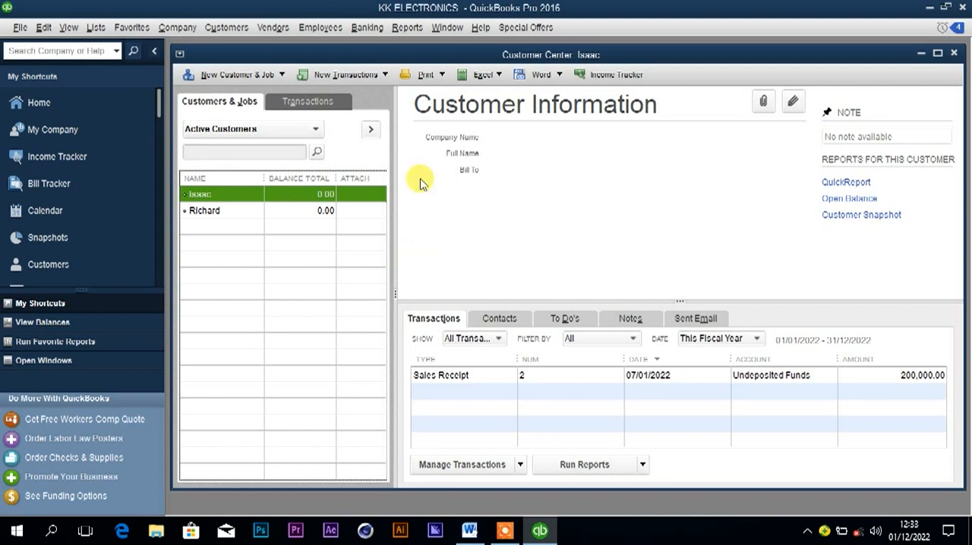
Deposit the 7th January bulb sale's cash receipt into Cash at hand, and save and close the deposit, accepting the past-date warning.
{"action": "left_click", "coordinate": [368, 29]}
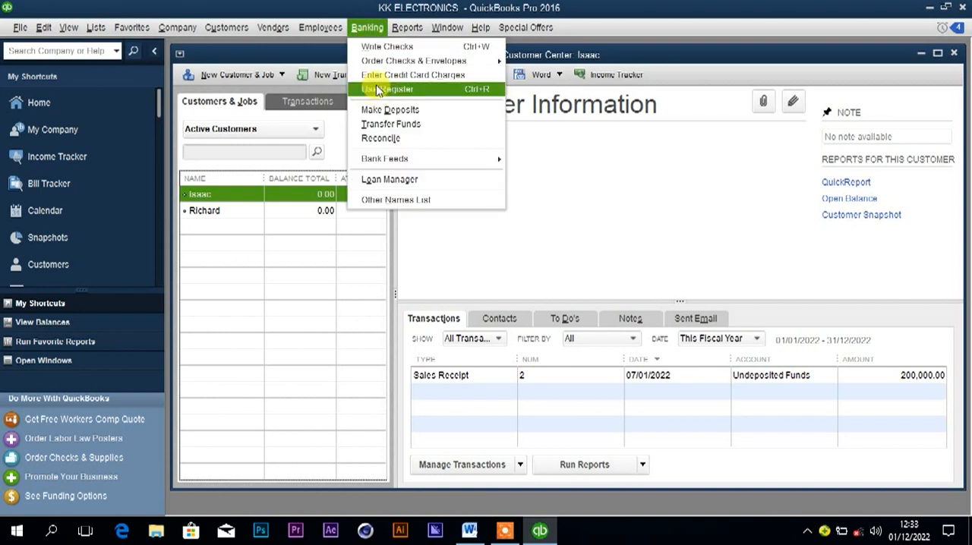
{"action": "left_click", "coordinate": [376, 110]}
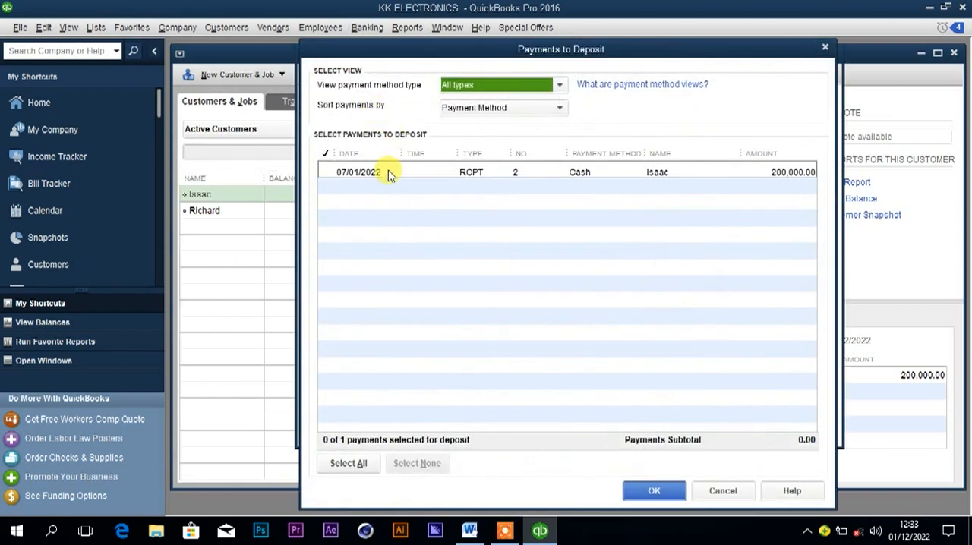
{"action": "left_click", "coordinate": [331, 173]}
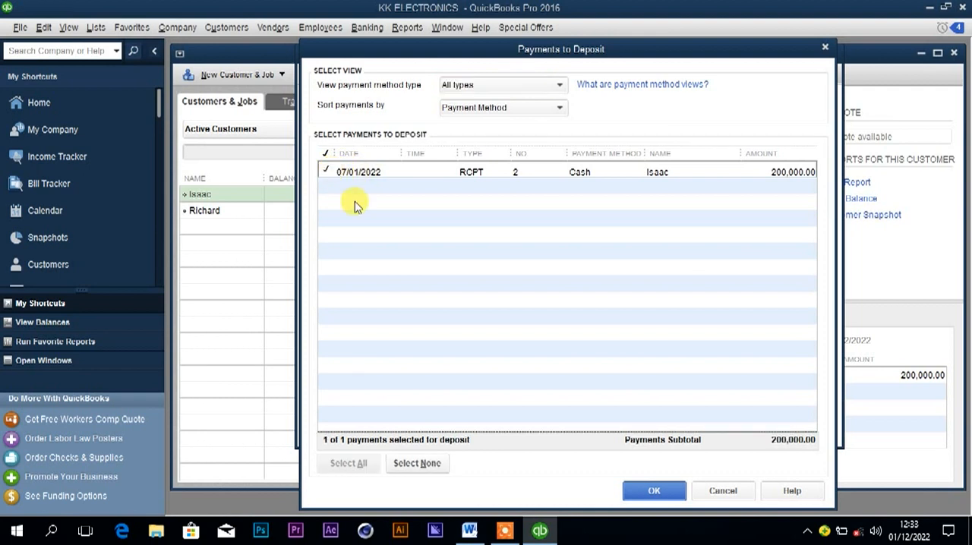
{"action": "left_click", "coordinate": [658, 492]}
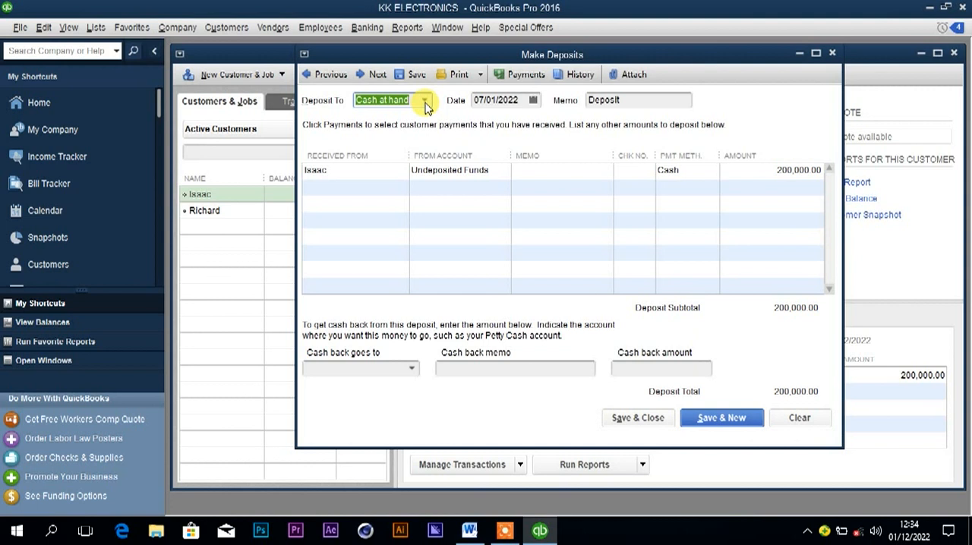
{"action": "left_click", "coordinate": [470, 532]}
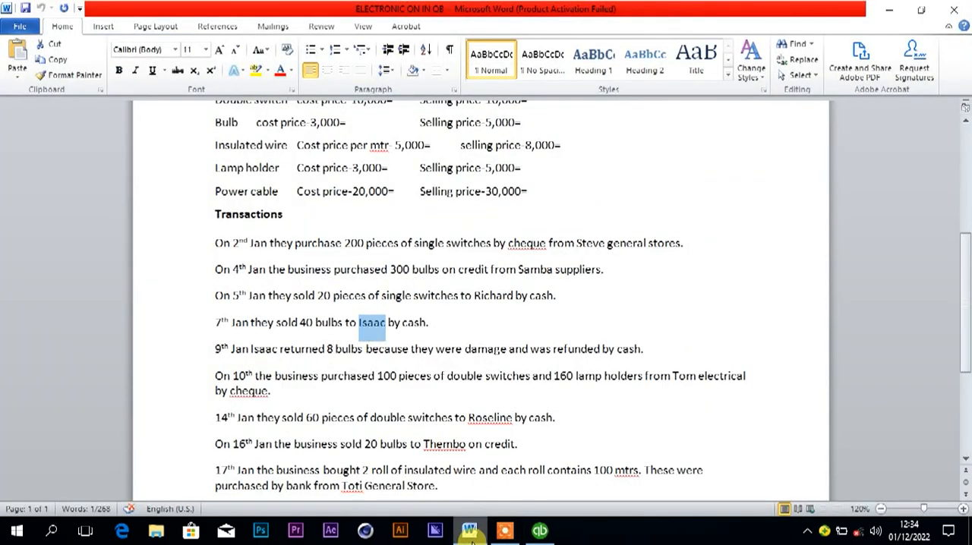
{"action": "left_click", "coordinate": [471, 537]}
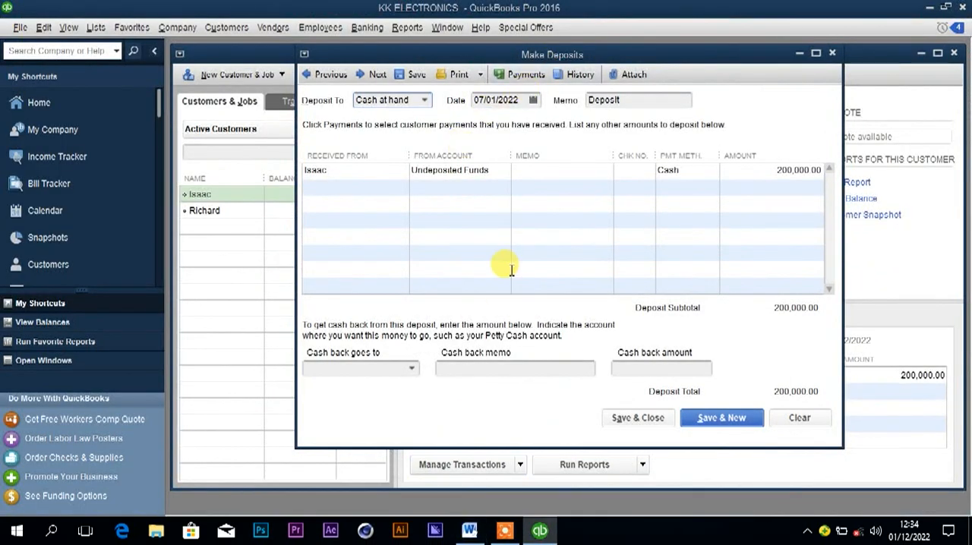
{"action": "left_click", "coordinate": [636, 419]}
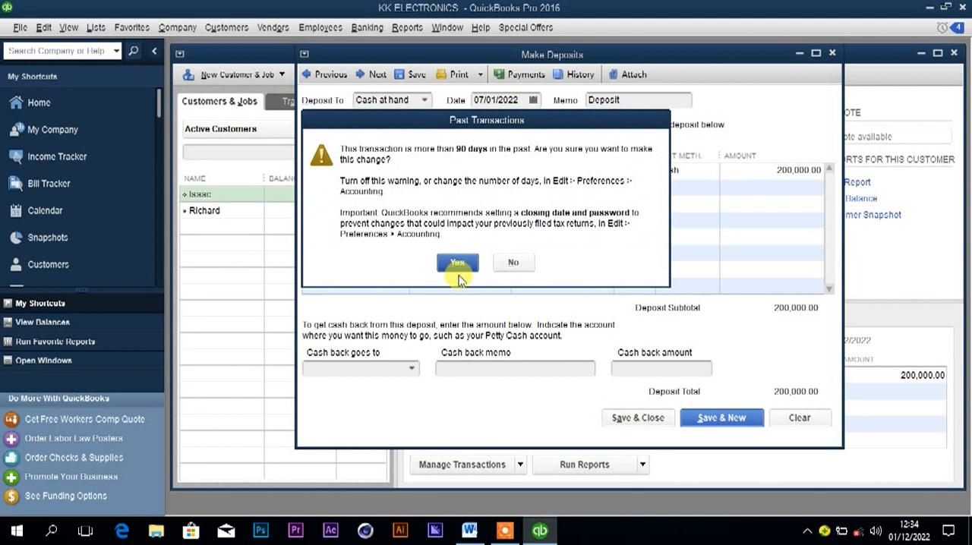
{"action": "left_click", "coordinate": [458, 264]}
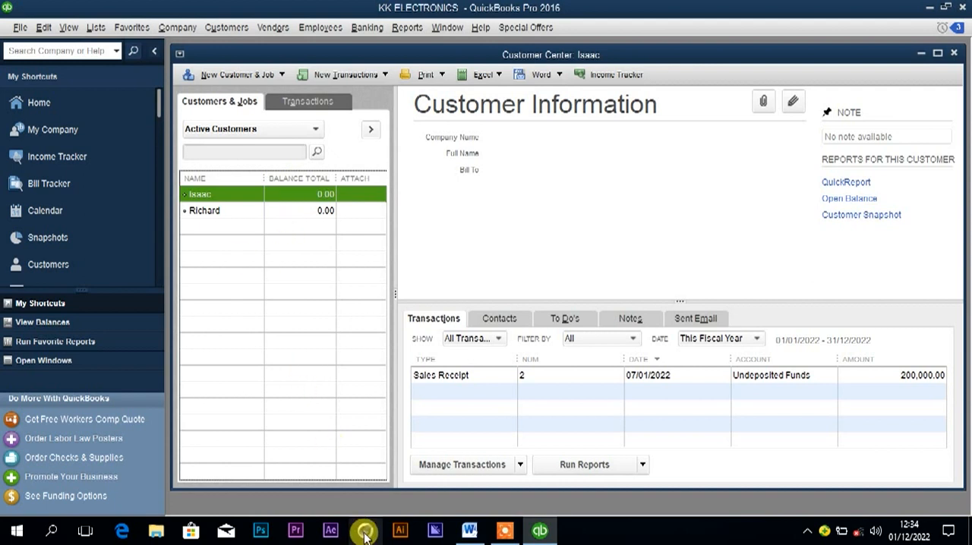
Look up the 9th January bulb return in Word, and start a QuickBooks credit memo for that customer with 8 of the Bulb item.
{"action": "left_click", "coordinate": [465, 530]}
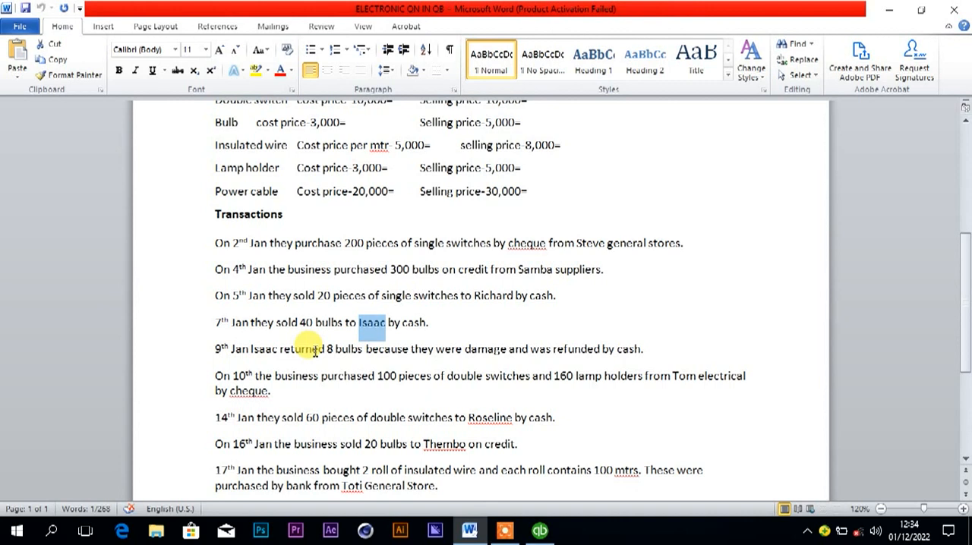
{"action": "left_click", "coordinate": [538, 532]}
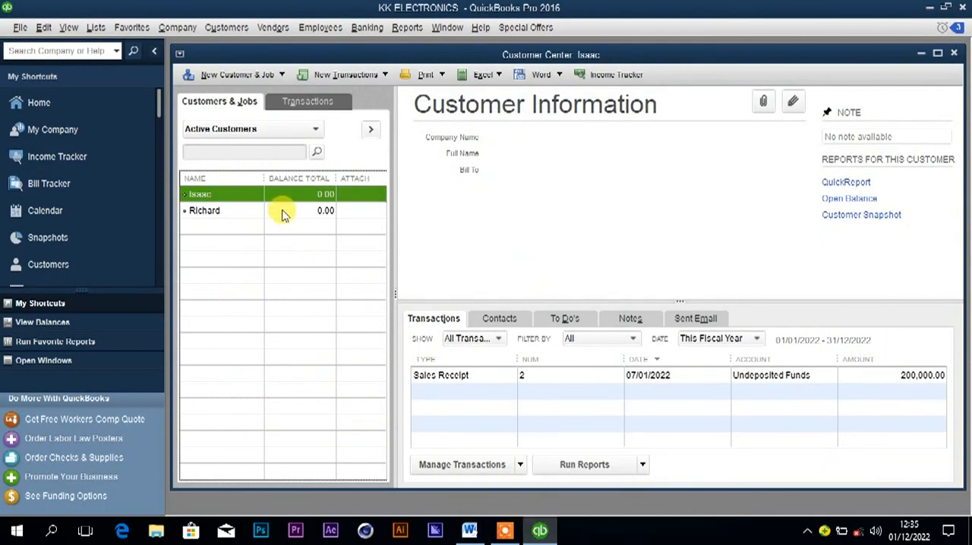
{"action": "right_click", "coordinate": [243, 200]}
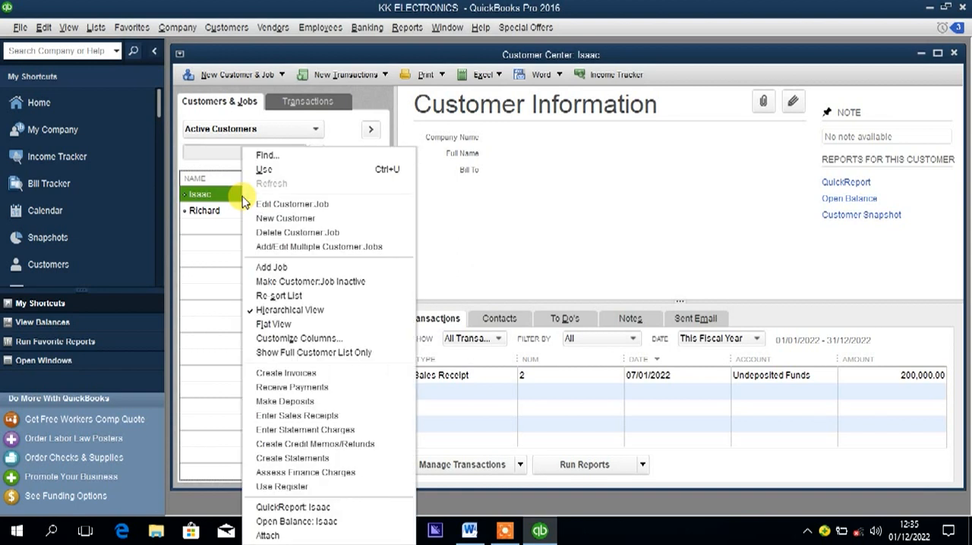
{"action": "left_click", "coordinate": [293, 445]}
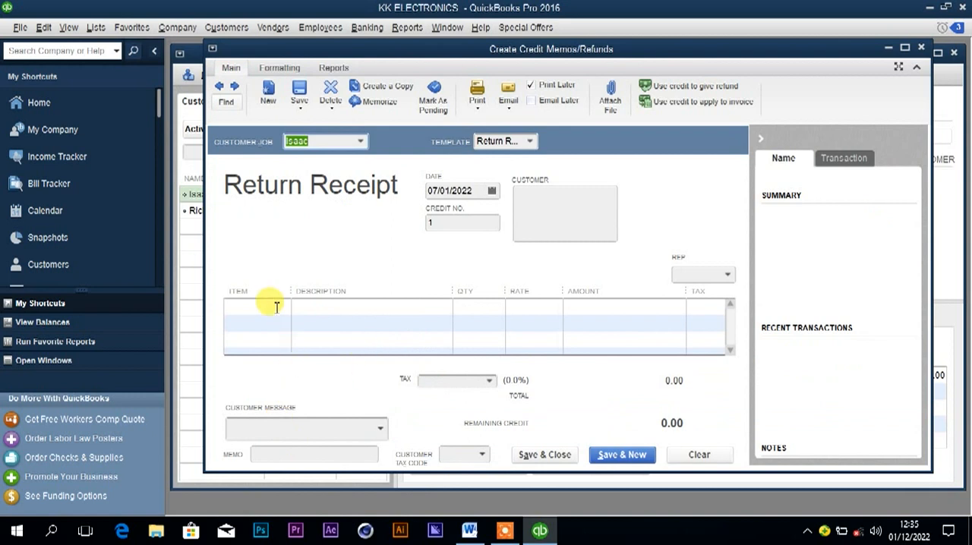
{"action": "left_click", "coordinate": [276, 306]}
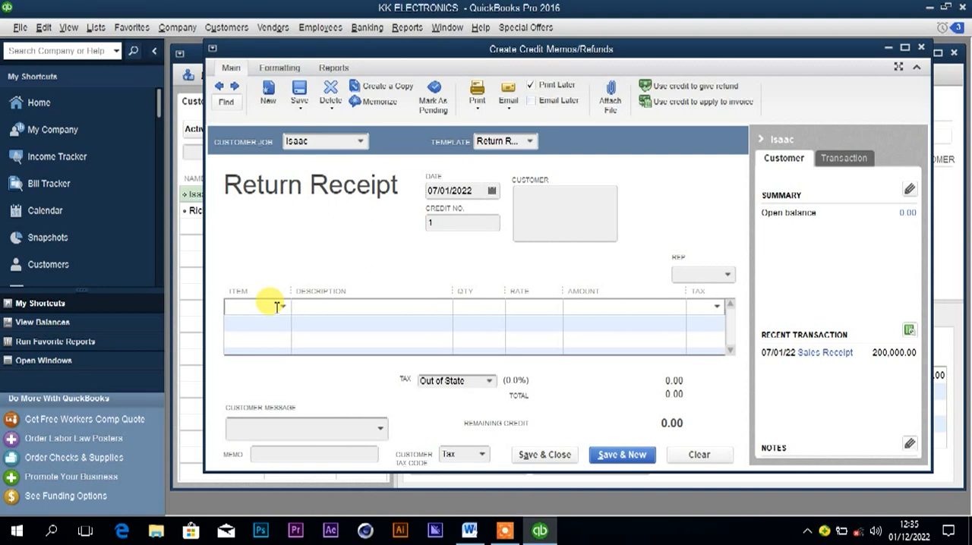
{"action": "type", "text": "Bulb"}
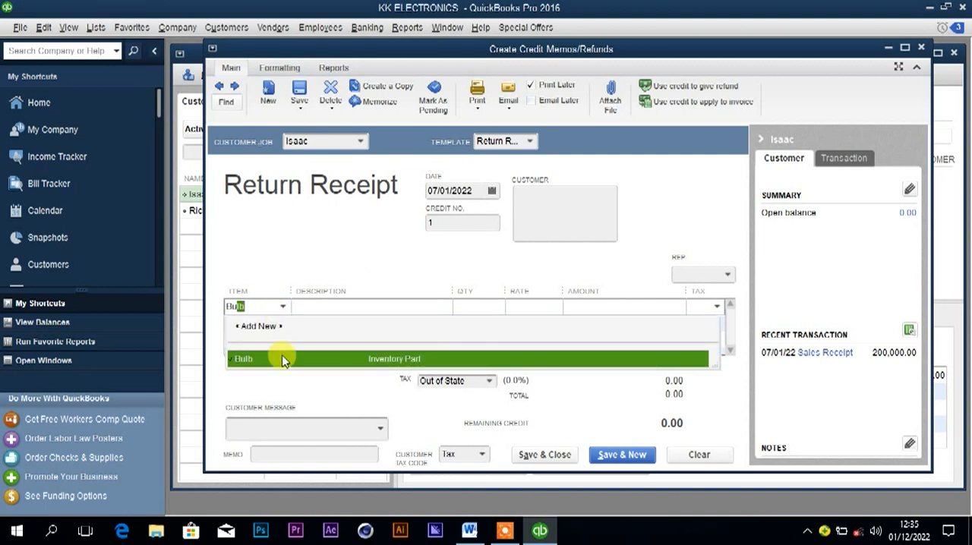
{"action": "left_click", "coordinate": [278, 358]}
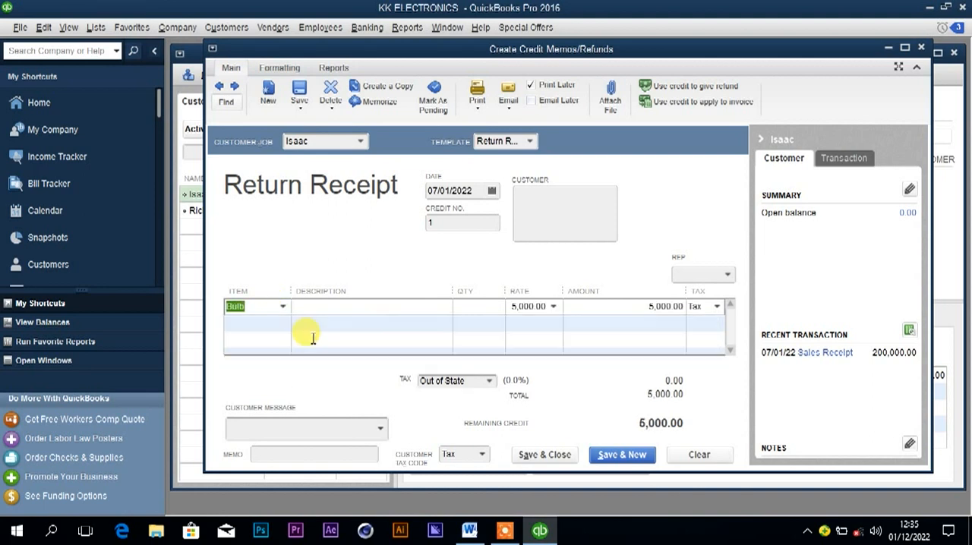
{"action": "left_click", "coordinate": [475, 306]}
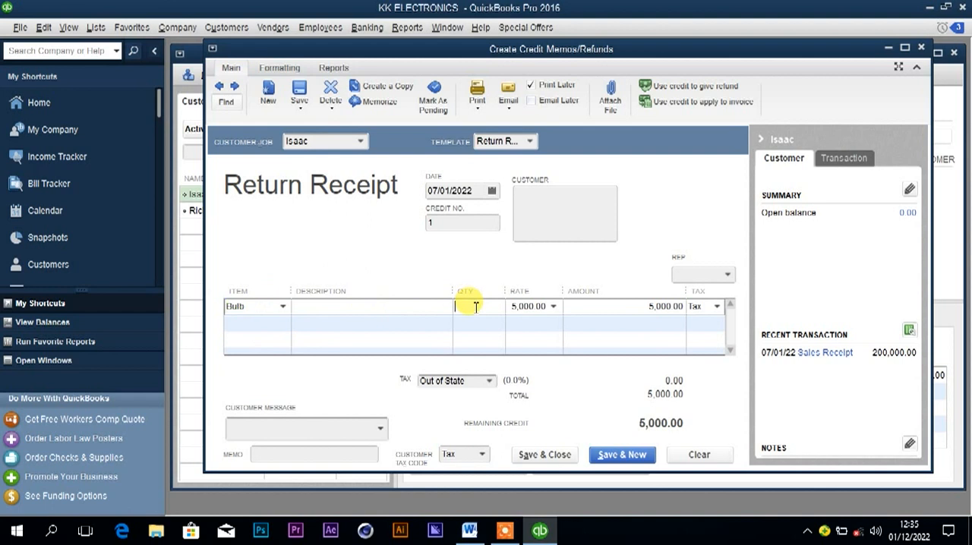
{"action": "type", "text": "8"}
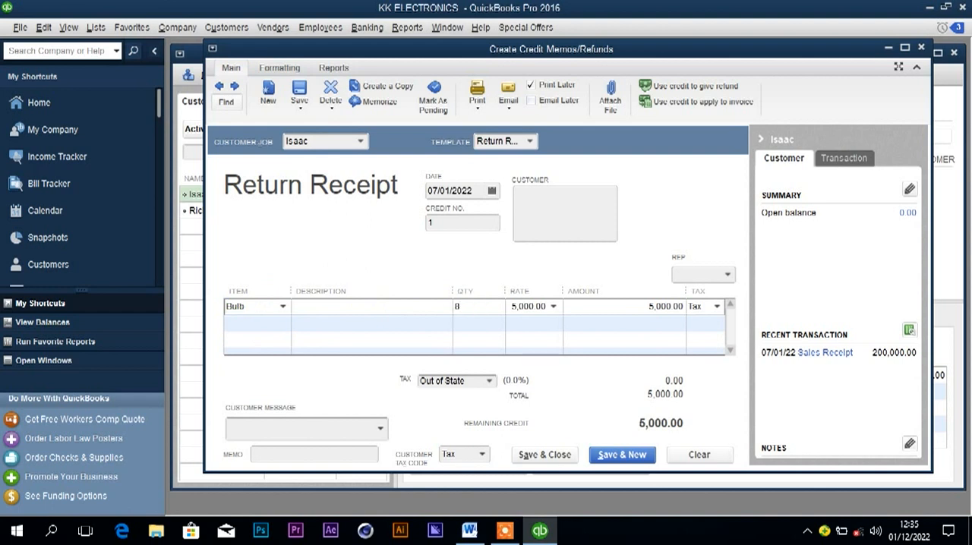
Date the credit memo 09/01/2022 and use its credit to give a refund, accepting the past-date warning.
{"action": "left_click", "coordinate": [492, 190]}
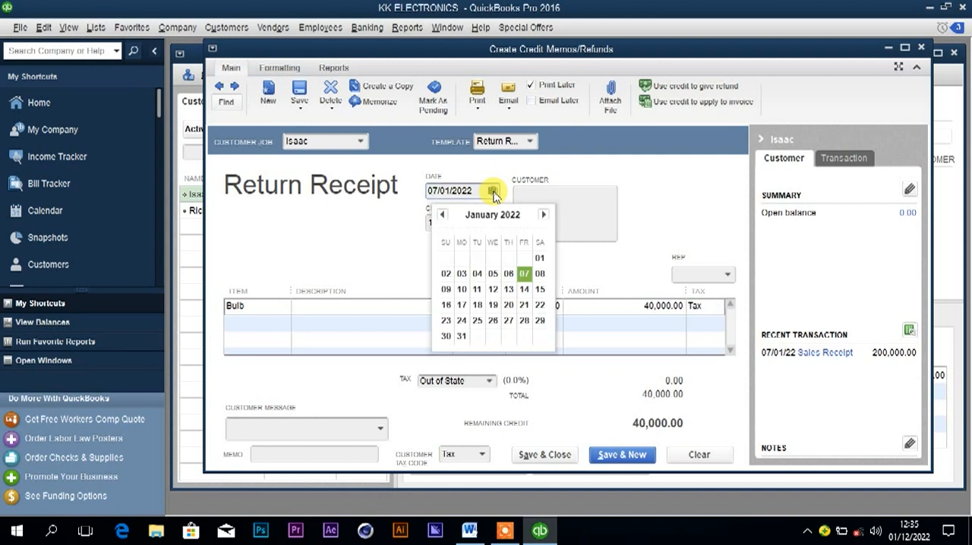
{"action": "left_click", "coordinate": [446, 290]}
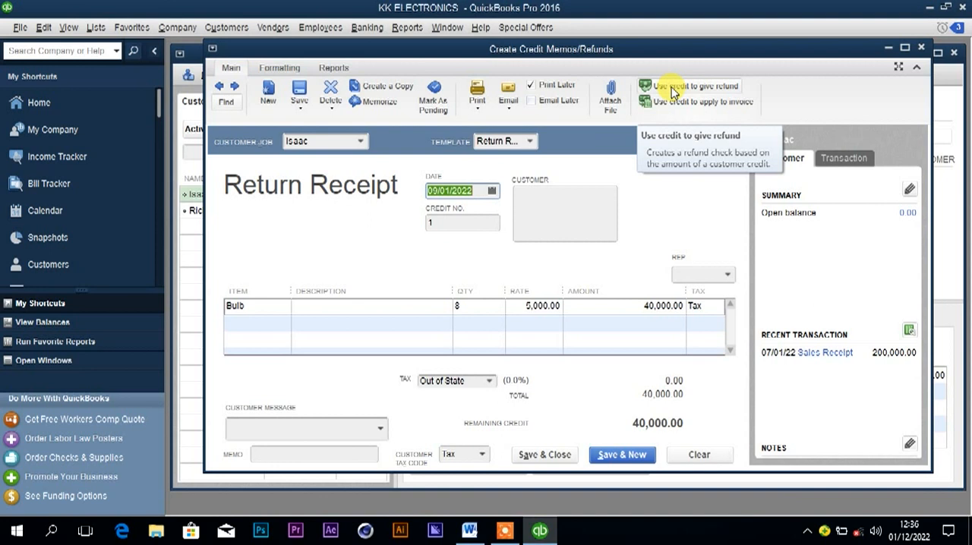
{"action": "left_click", "coordinate": [671, 92]}
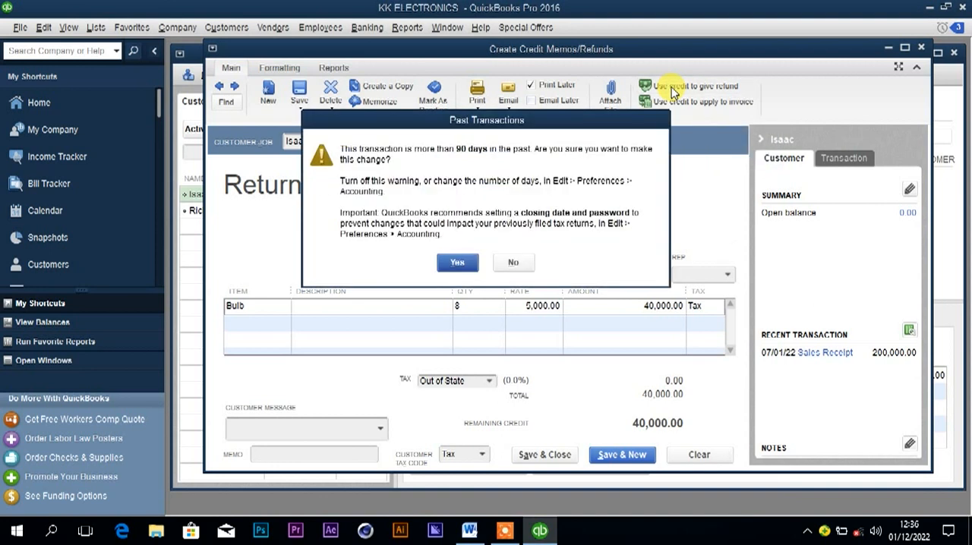
{"action": "left_click", "coordinate": [455, 262]}
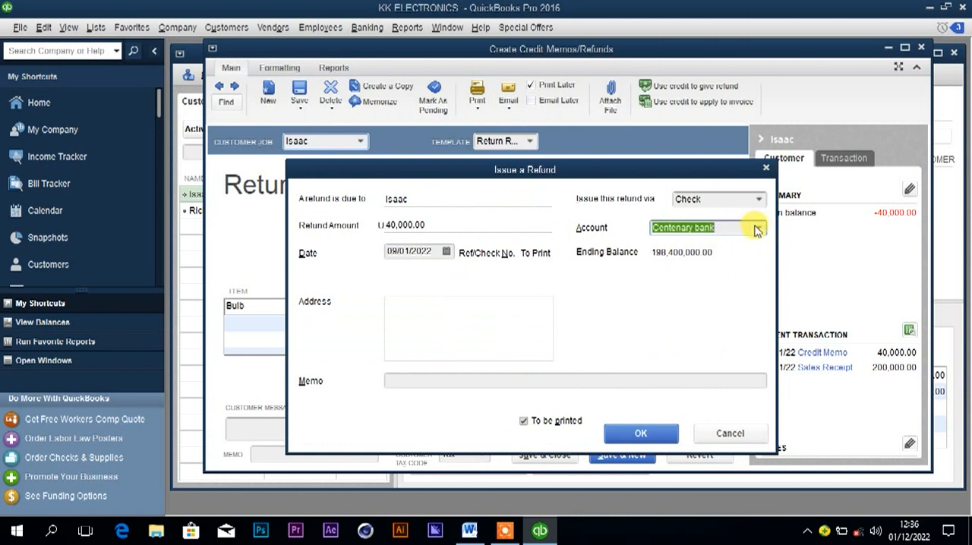
Issue the customer's refund via Cash from the Cash at hand account, and save and close the credit memo.
{"action": "left_click", "coordinate": [758, 200]}
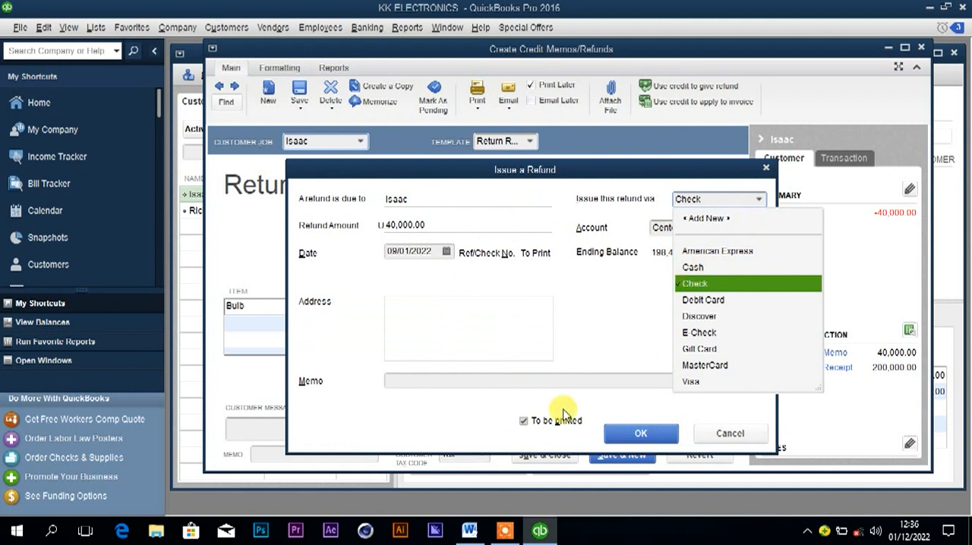
{"action": "left_click", "coordinate": [470, 531]}
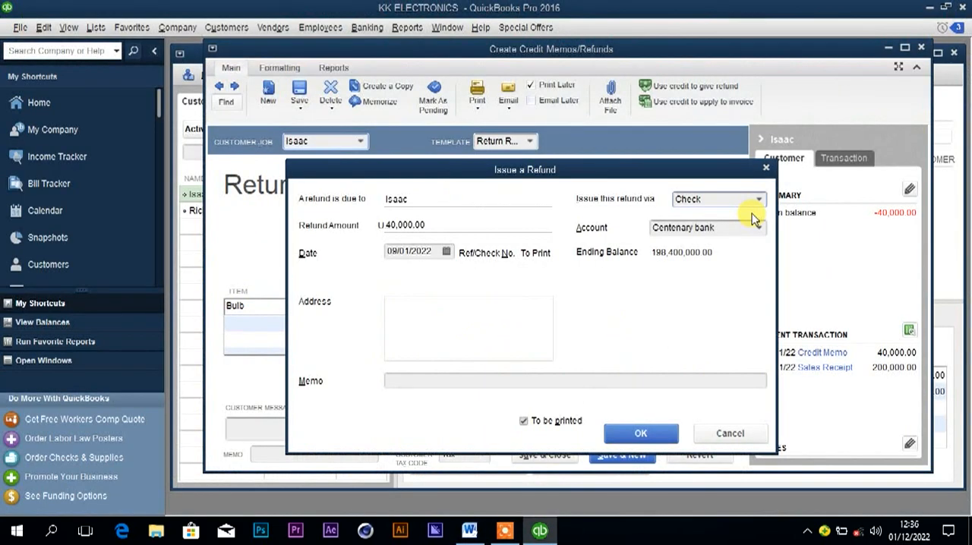
{"action": "left_click", "coordinate": [759, 199]}
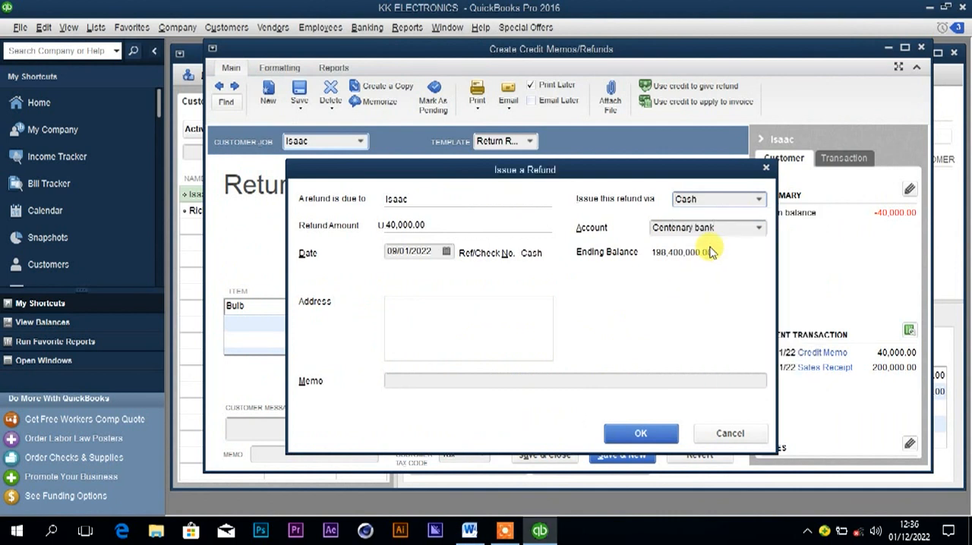
{"action": "left_click", "coordinate": [758, 230]}
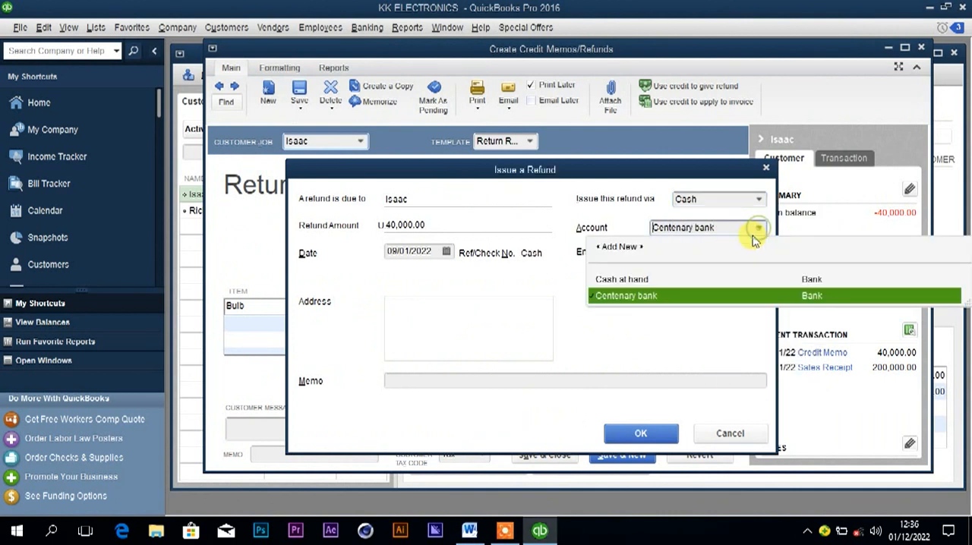
{"action": "left_click", "coordinate": [635, 280]}
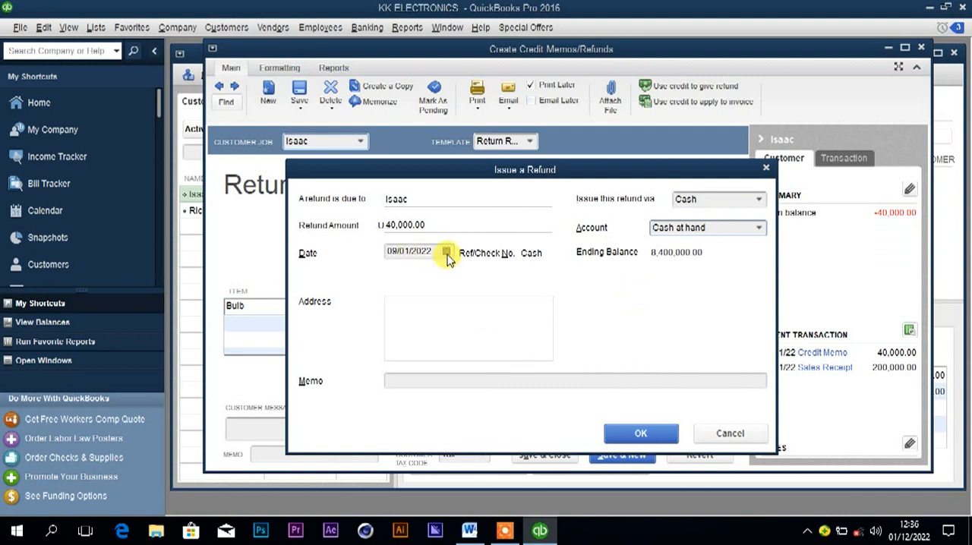
{"action": "left_click", "coordinate": [642, 433]}
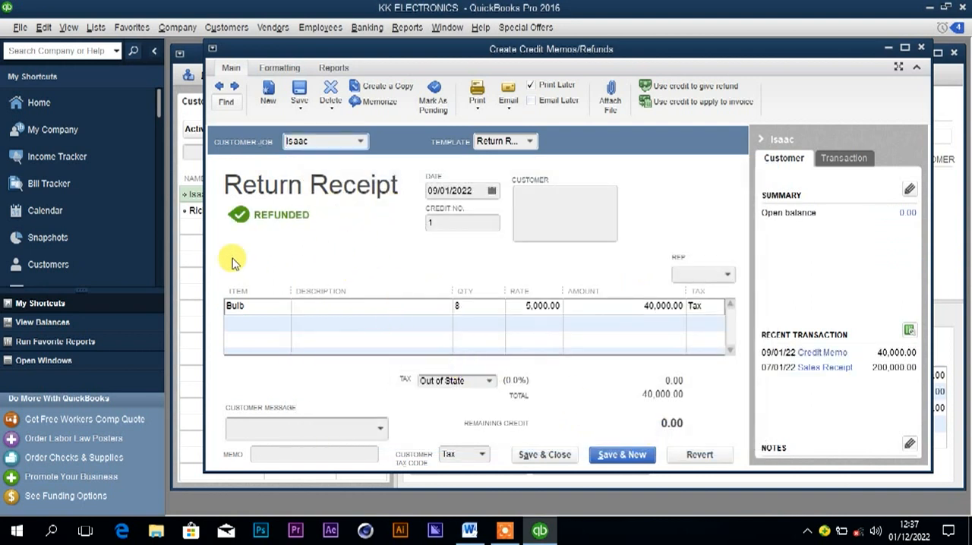
{"action": "left_click", "coordinate": [531, 456]}
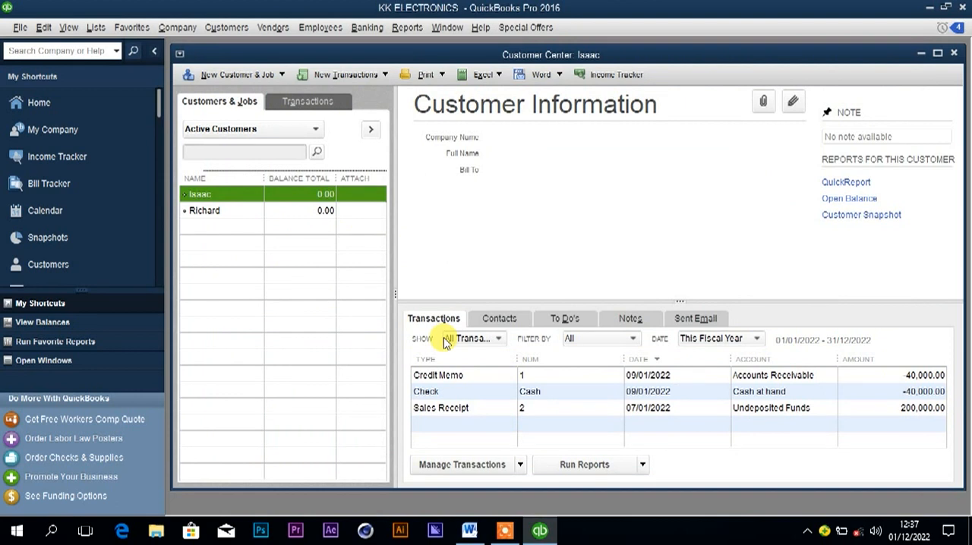
Look up the 10th January purchase in Word, and start a new vendor named Tom electrical in QuickBooks.
{"action": "mouse_move", "coordinate": [469, 531]}
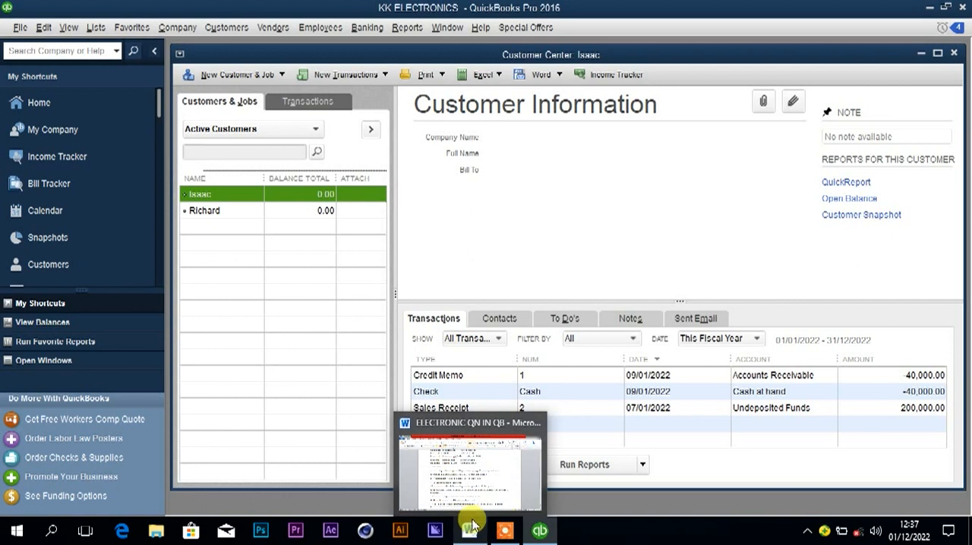
{"action": "left_click", "coordinate": [471, 532]}
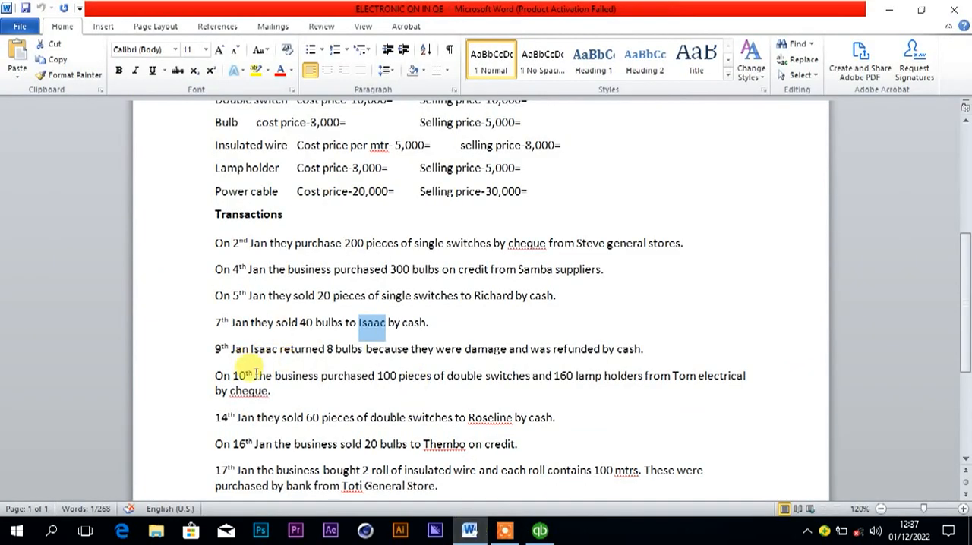
{"action": "left_click", "coordinate": [249, 375]}
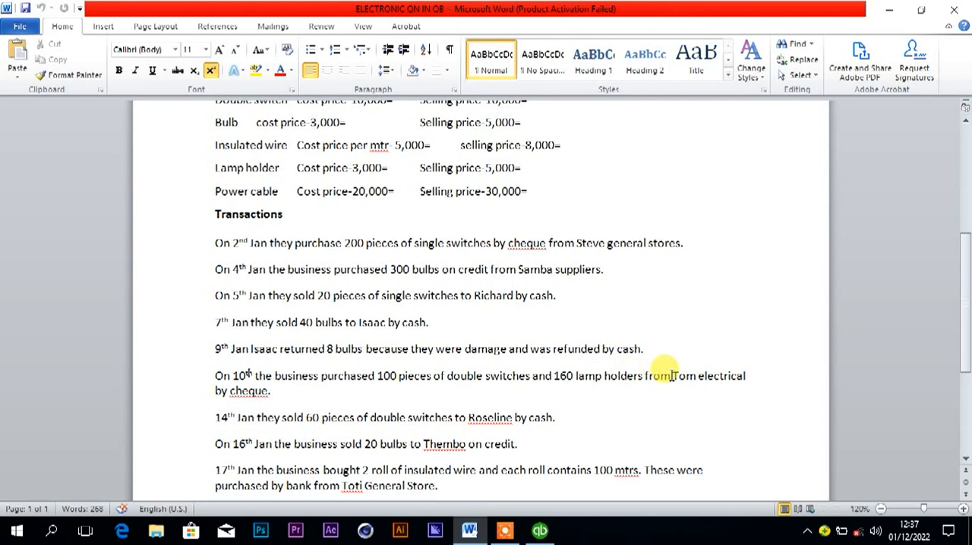
{"action": "left_click_drag", "start_coordinate": [672, 376], "coordinate": [731, 384]}
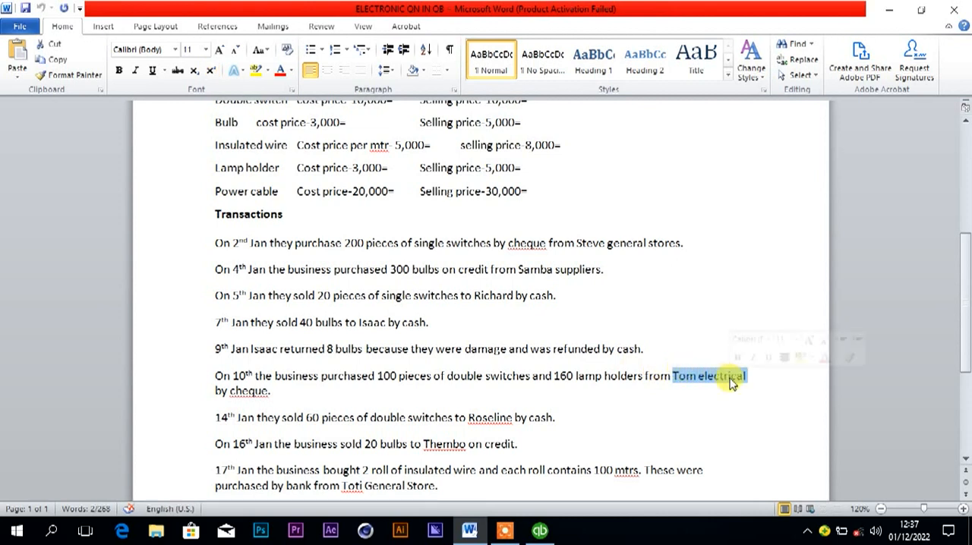
{"action": "left_click", "coordinate": [537, 530]}
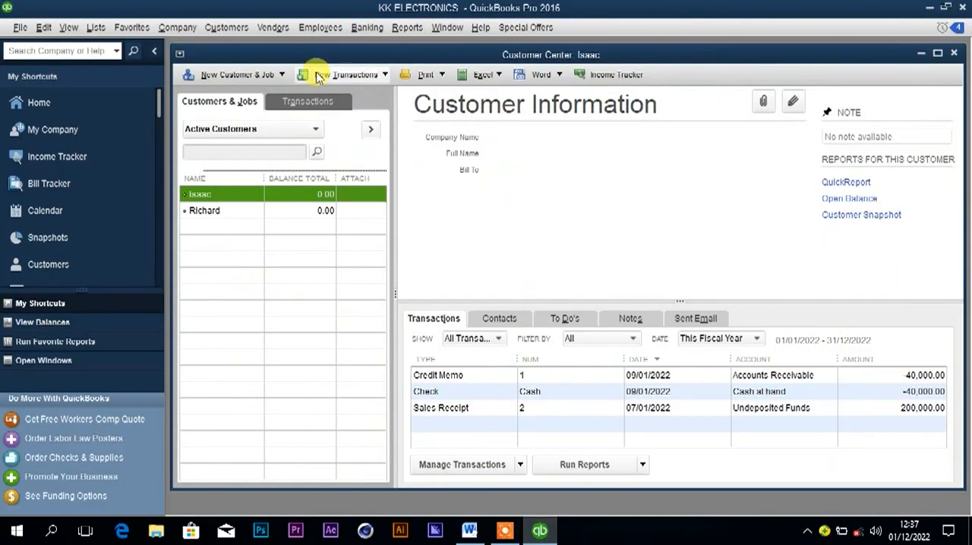
{"action": "left_click", "coordinate": [265, 29]}
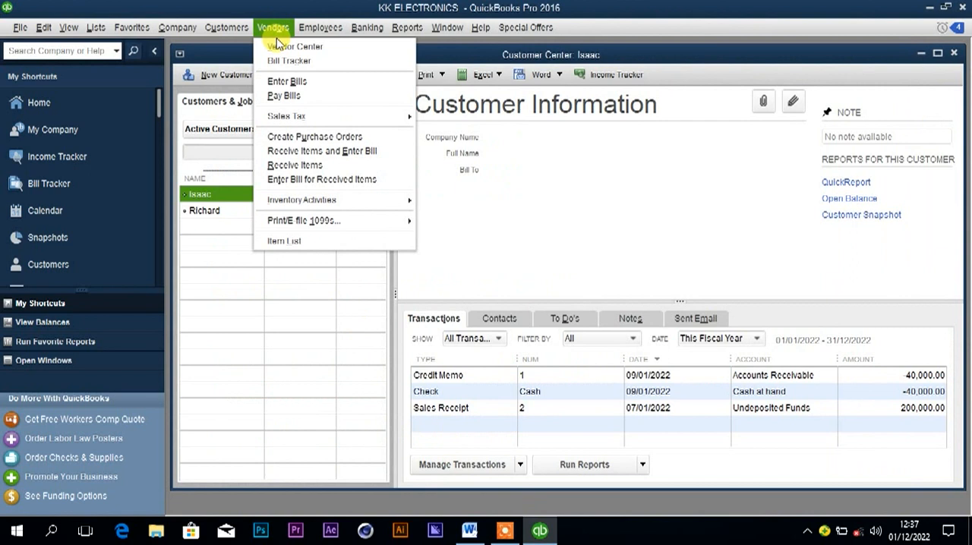
{"action": "left_click", "coordinate": [281, 47]}
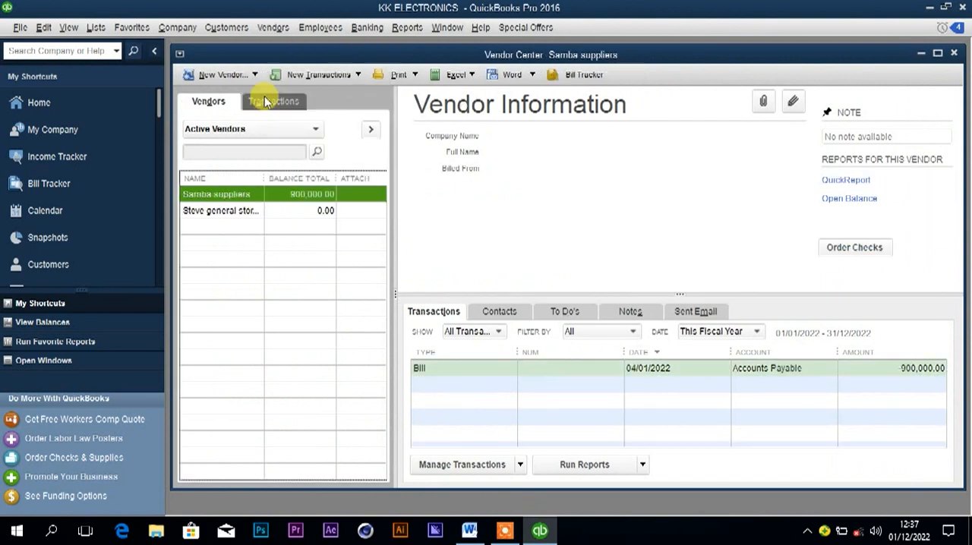
{"action": "left_click", "coordinate": [213, 74]}
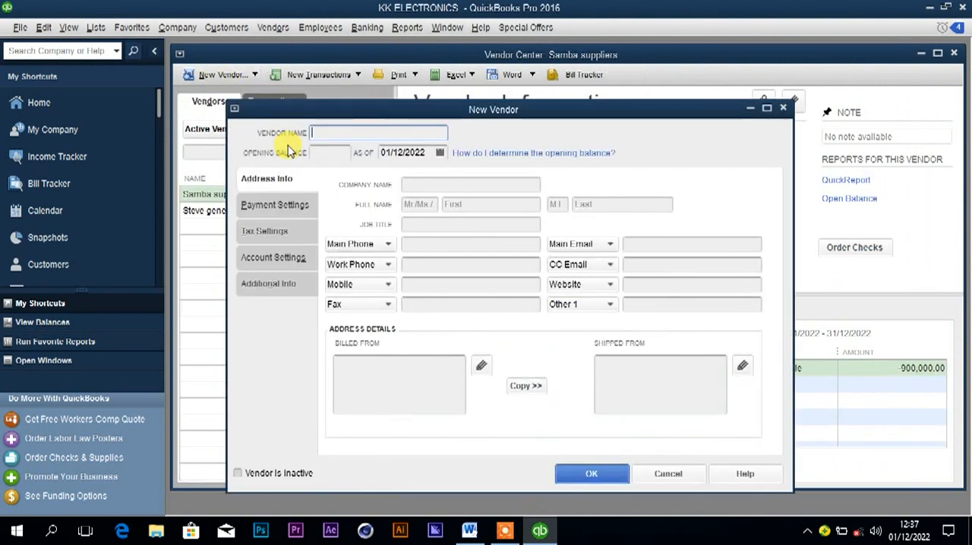
{"action": "type", "text": "Tom electrical"}
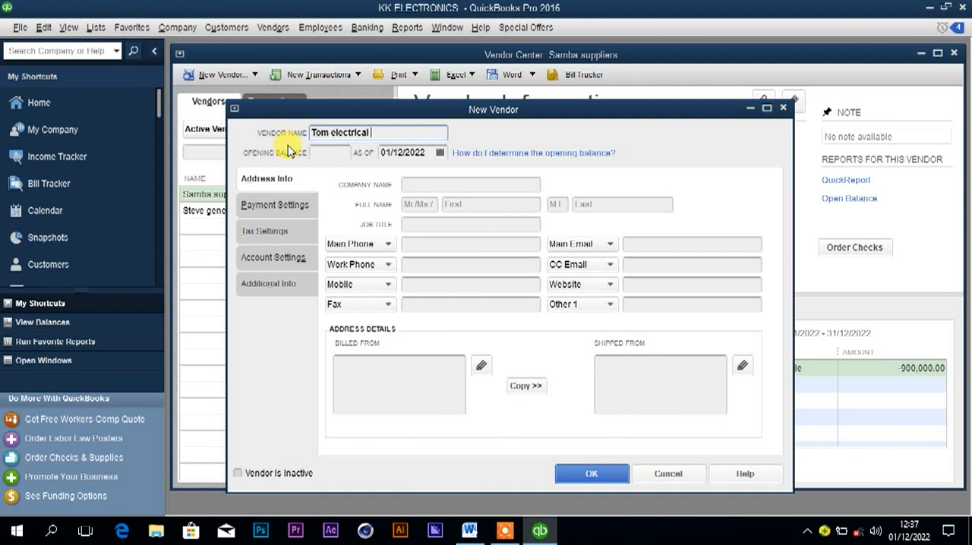
Set the new vendor's opening balance date to 10/01/2022, check the purchase date in Word, and save the vendor in QuickBooks.
{"action": "left_click", "coordinate": [415, 154]}
{"action": "left_click", "coordinate": [405, 155]}
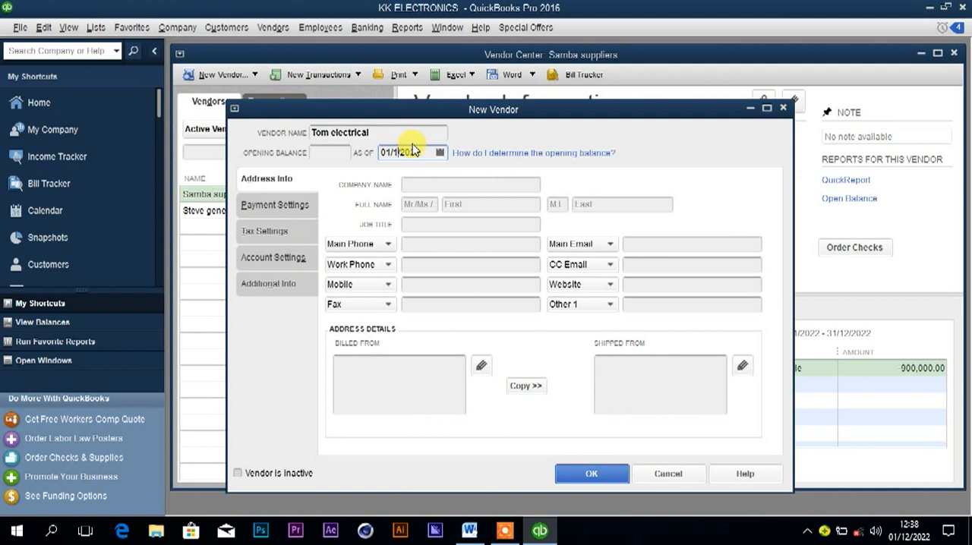
{"action": "left_click", "coordinate": [439, 153]}
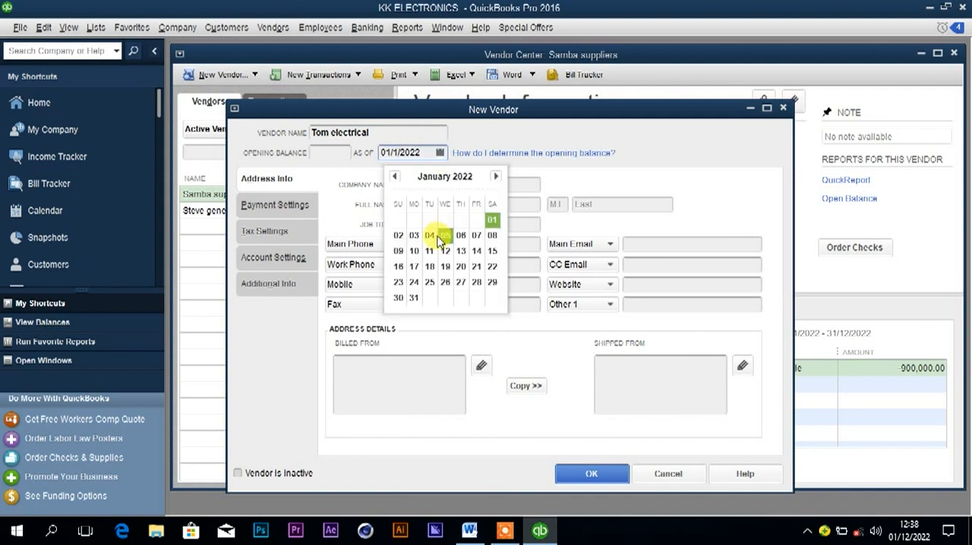
{"action": "left_click", "coordinate": [414, 253]}
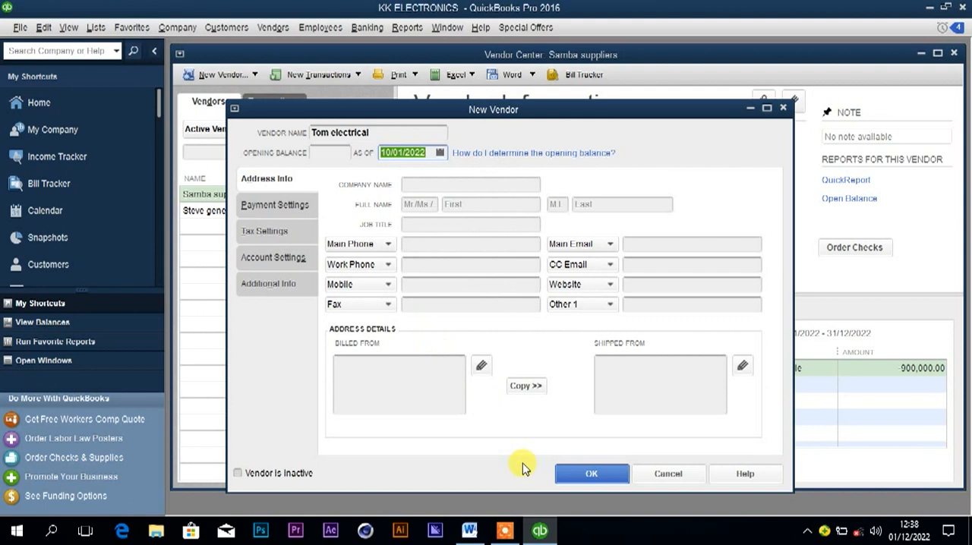
{"action": "left_click", "coordinate": [469, 534]}
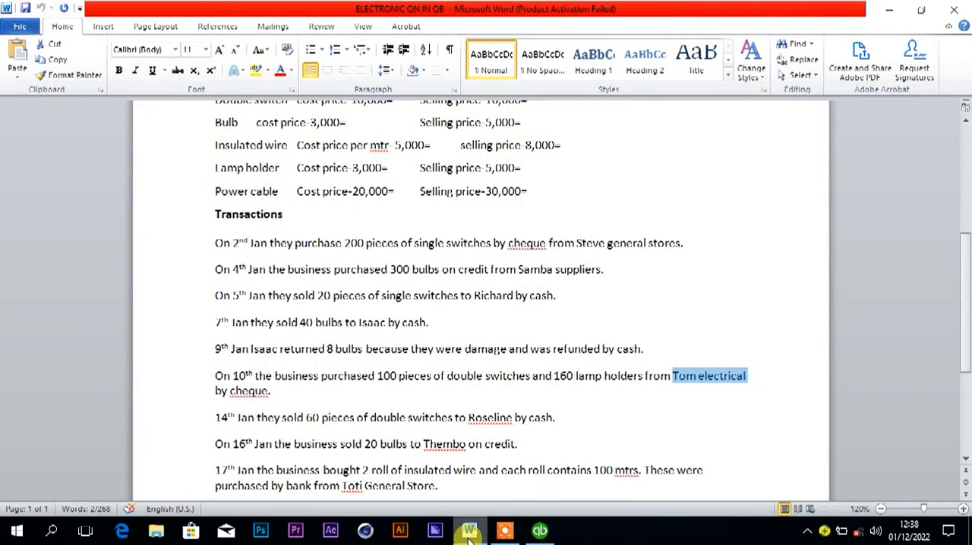
{"action": "left_click", "coordinate": [540, 530]}
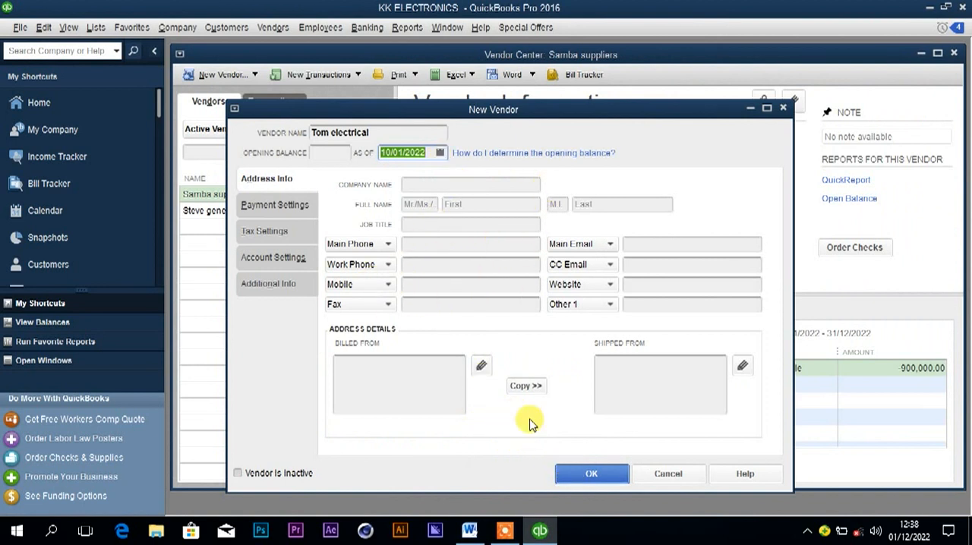
{"action": "left_click", "coordinate": [590, 475]}
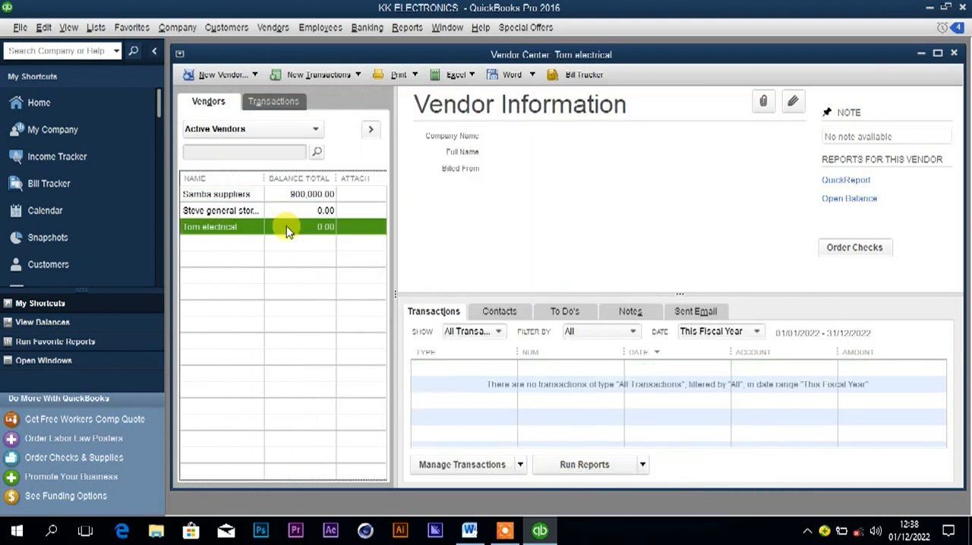
Check the 10th January payment method in Word, and start a check to Tom electrical in QuickBooks.
{"action": "left_click", "coordinate": [469, 530]}
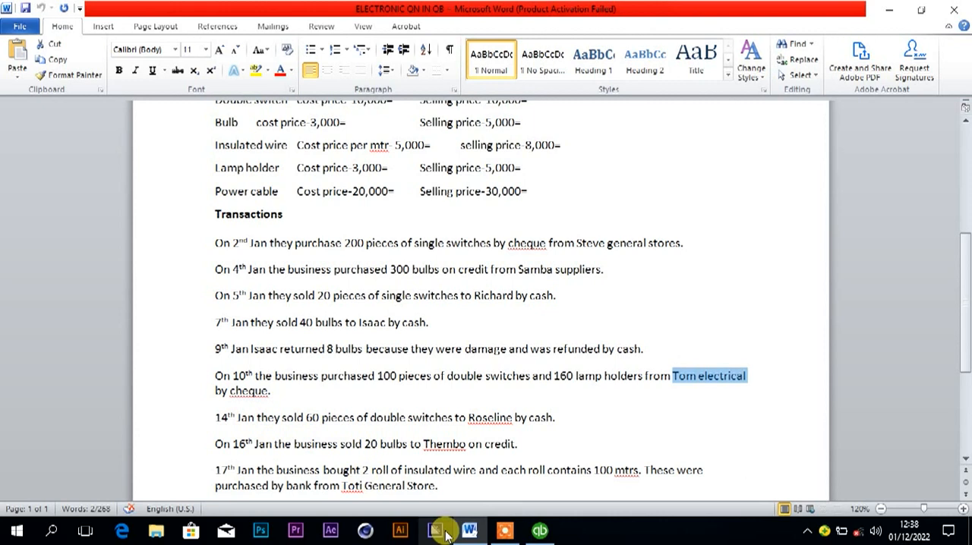
{"action": "mouse_move", "coordinate": [511, 533]}
{"action": "left_click", "coordinate": [539, 530]}
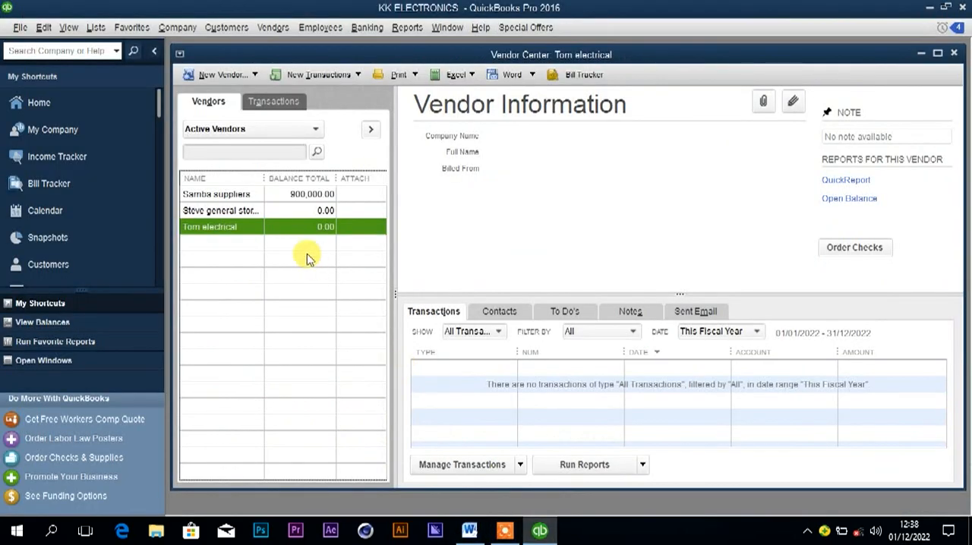
{"action": "right_click", "coordinate": [296, 231]}
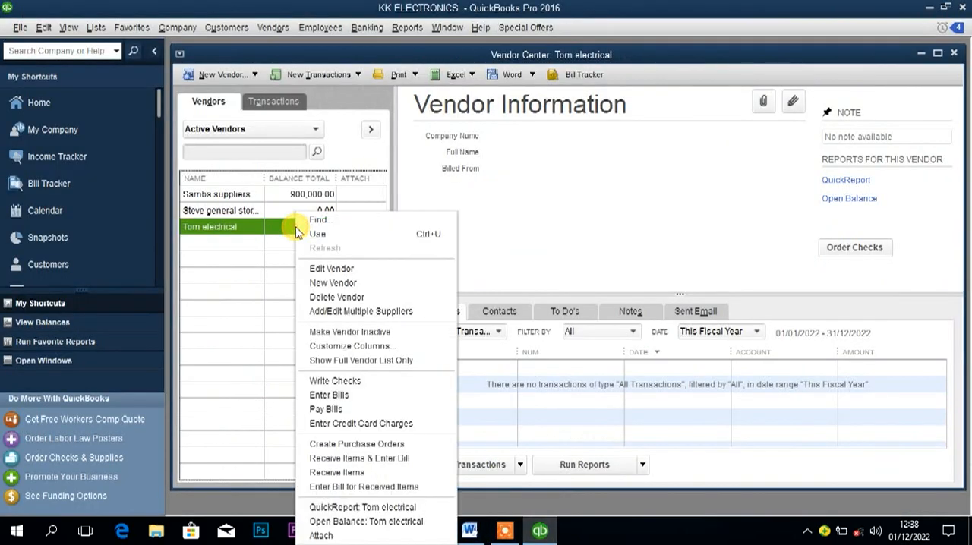
{"action": "left_click", "coordinate": [335, 382]}
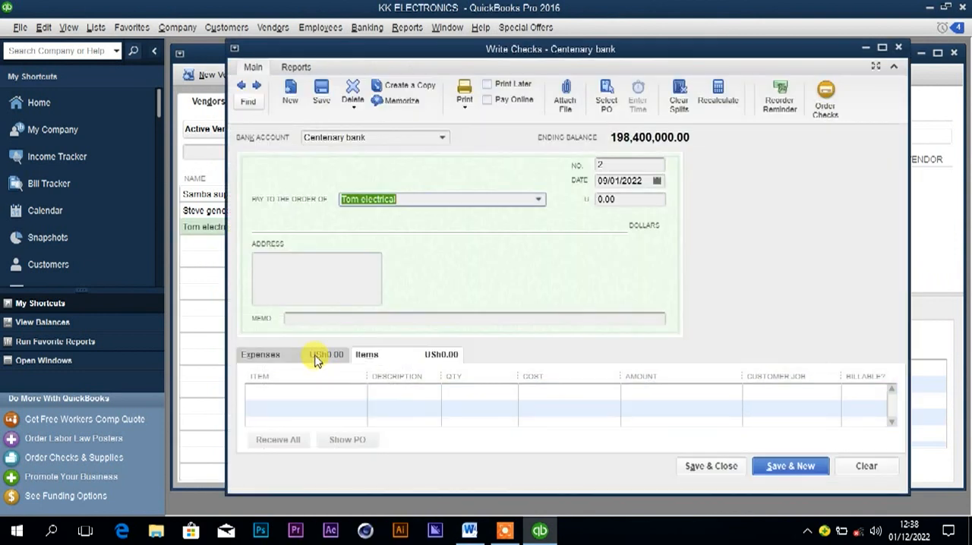
Check the purchased items in Word, and add 100 of the Double switch item to the check in QuickBooks.
{"action": "left_click", "coordinate": [304, 391]}
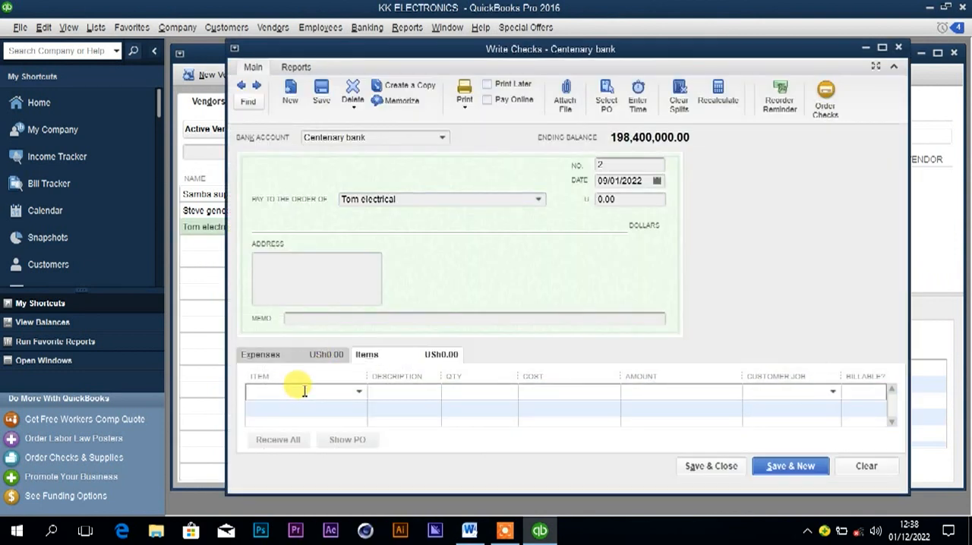
{"action": "left_click", "coordinate": [469, 530]}
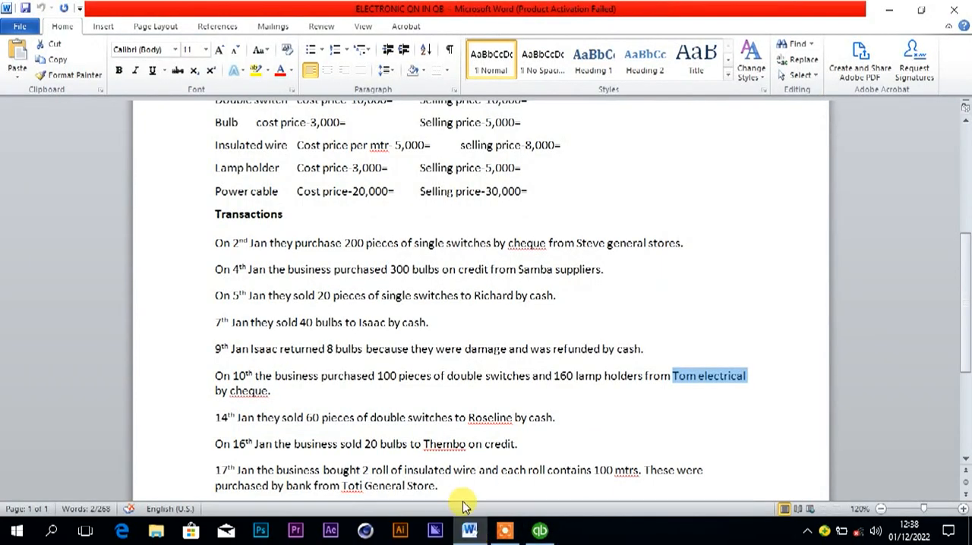
{"action": "mouse_move", "coordinate": [468, 526]}
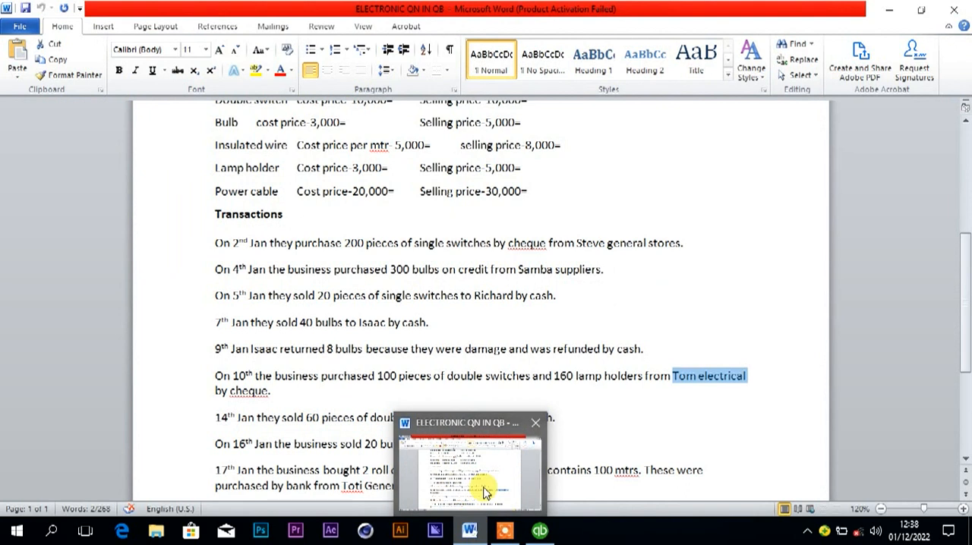
{"action": "left_click", "coordinate": [539, 530]}
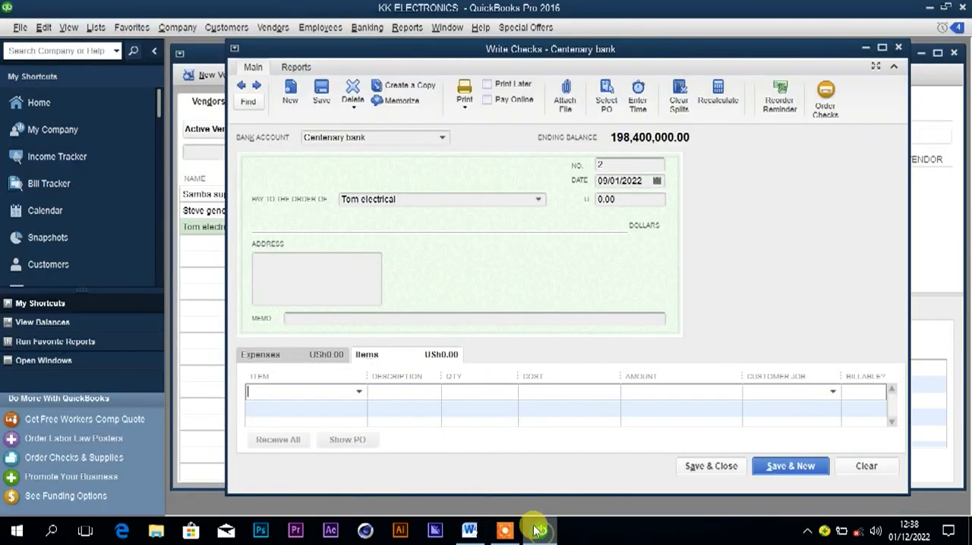
{"action": "type", "text": "Double switch"}
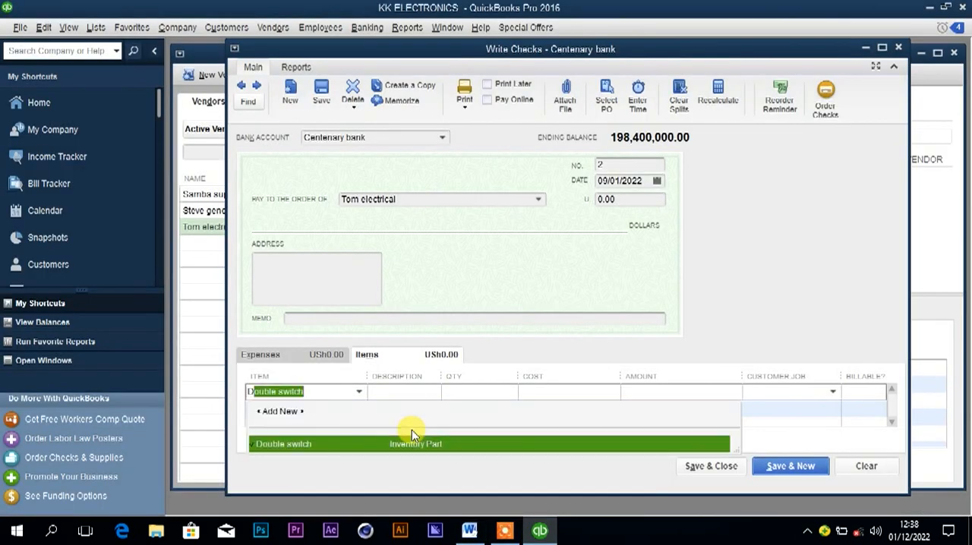
{"action": "left_click", "coordinate": [371, 448]}
{"action": "left_click", "coordinate": [460, 392]}
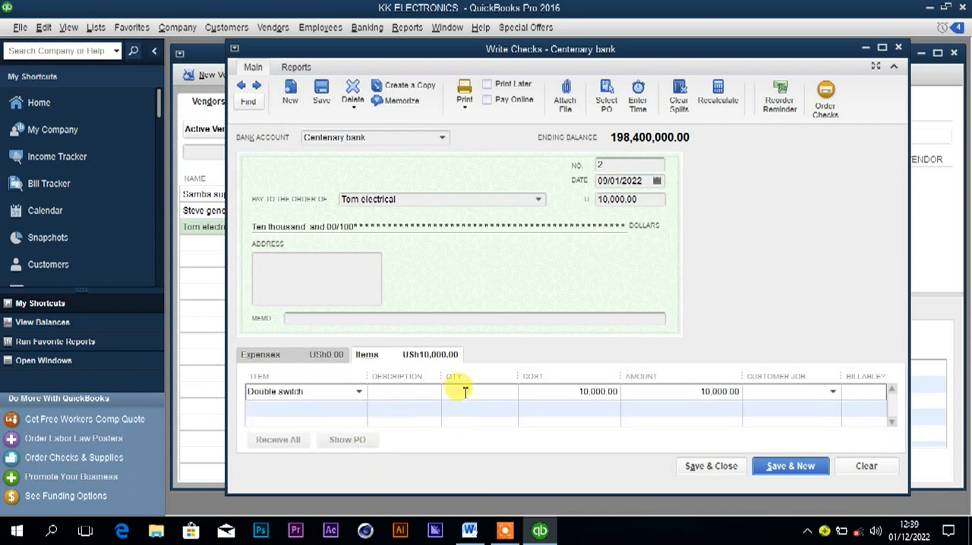
{"action": "type", "text": "100"}
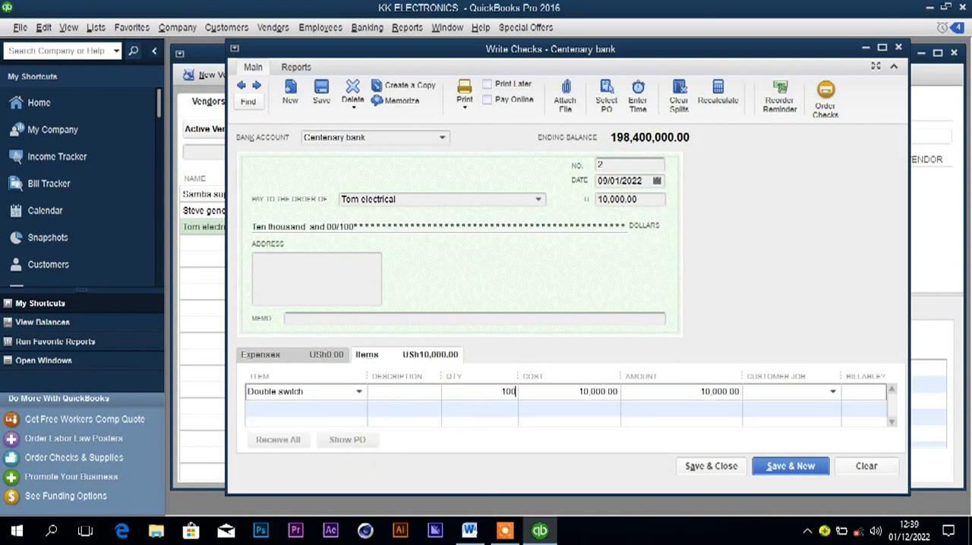
{"action": "left_click", "coordinate": [552, 391]}
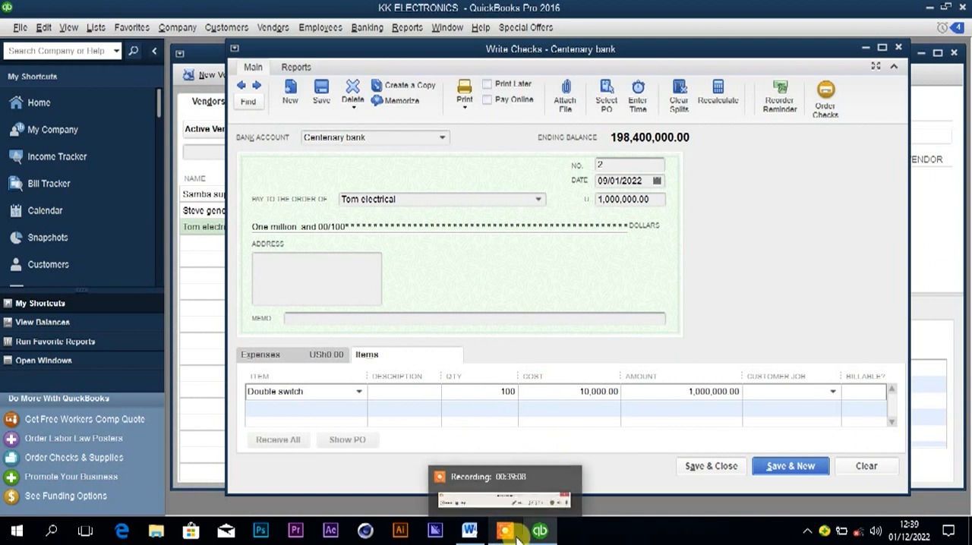
Look up the second purchased item in Word, and add 160 of the Lamp holder item to the check in QuickBooks.
{"action": "left_click", "coordinate": [470, 535]}
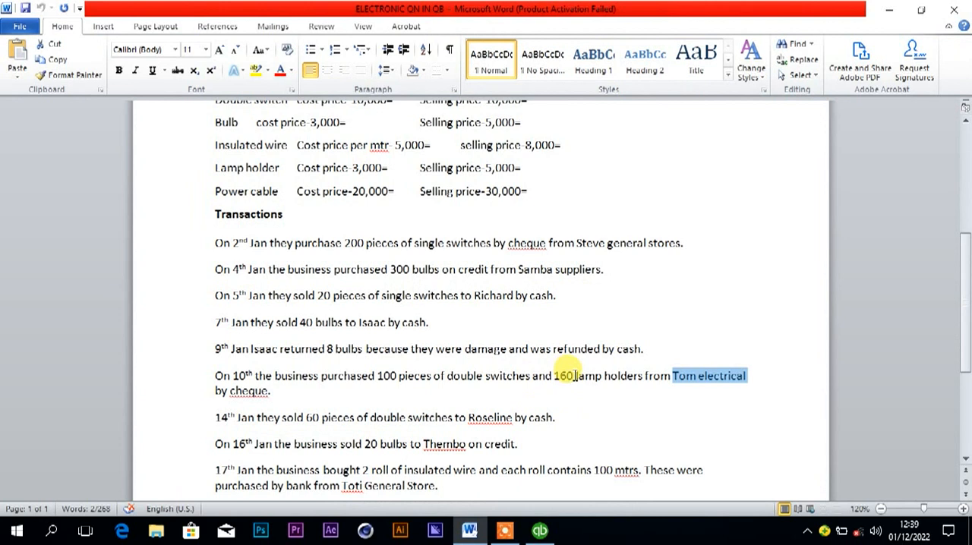
{"action": "mouse_move", "coordinate": [507, 536]}
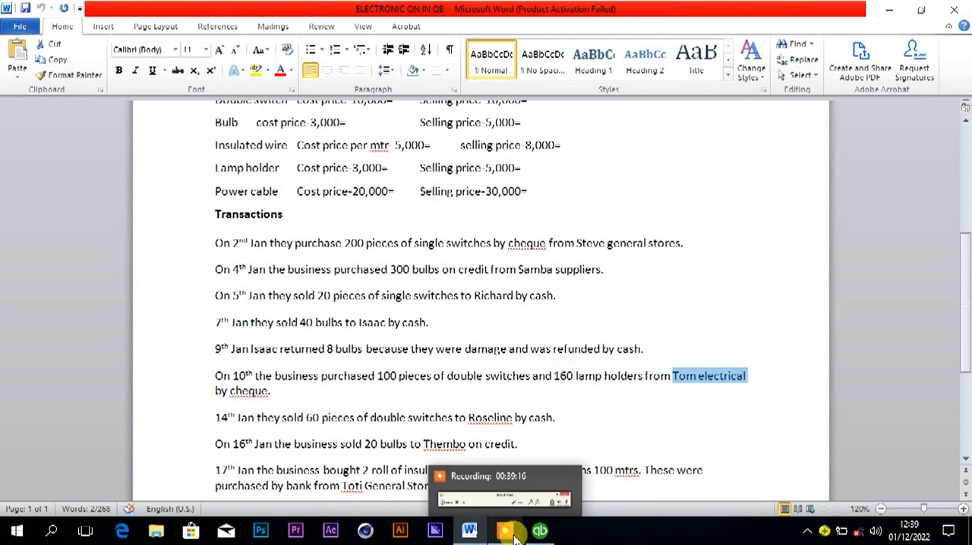
{"action": "left_click", "coordinate": [539, 530]}
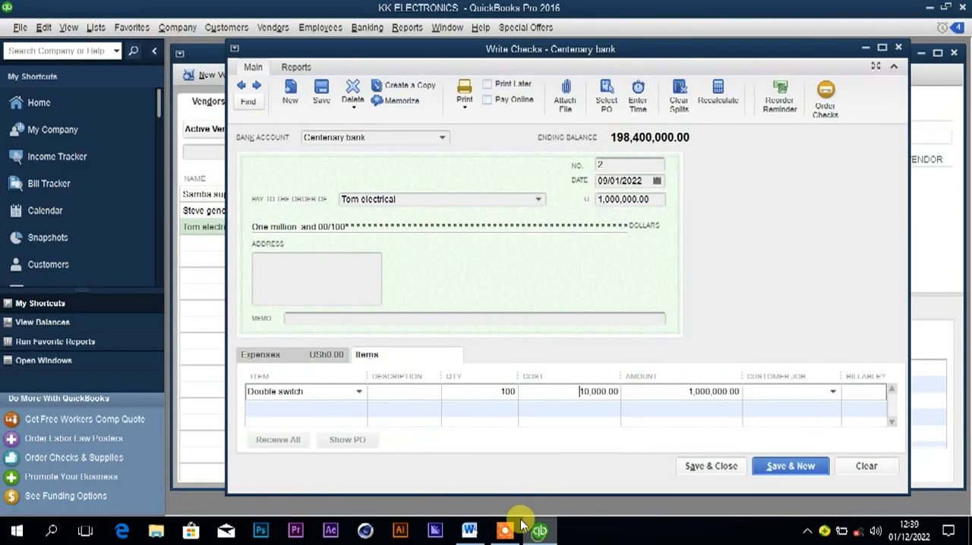
{"action": "left_click", "coordinate": [295, 407]}
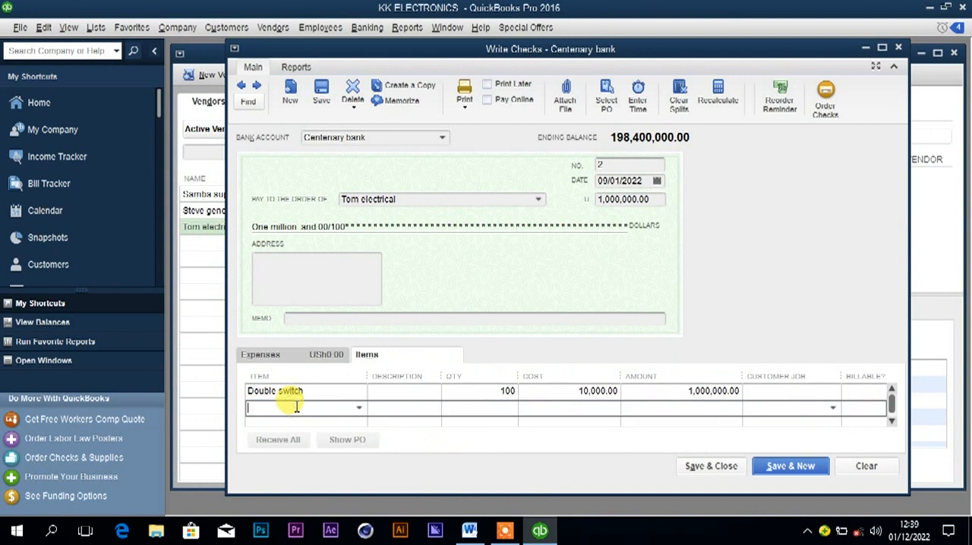
{"action": "type", "text": "L"}
{"action": "left_click", "coordinate": [303, 453]}
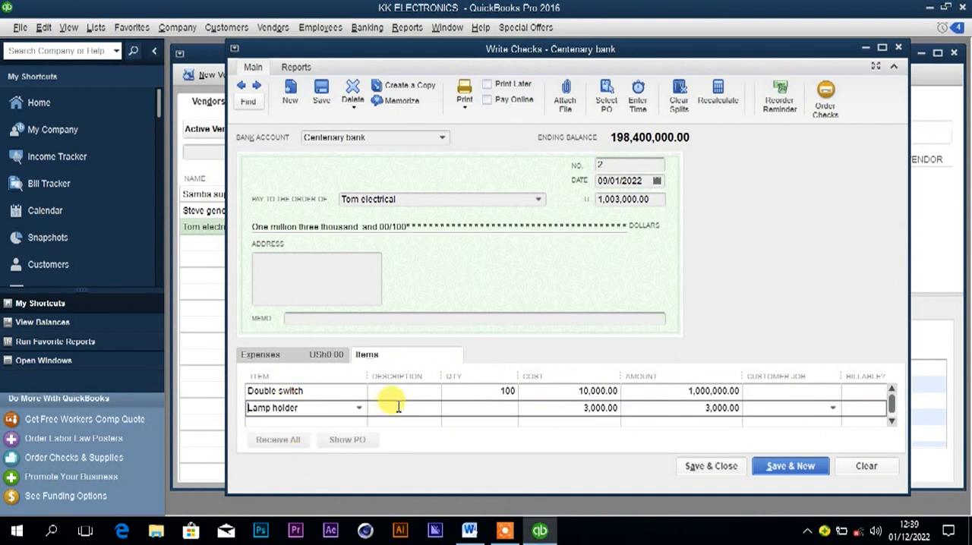
{"action": "left_click", "coordinate": [470, 406]}
{"action": "type", "text": "1"}
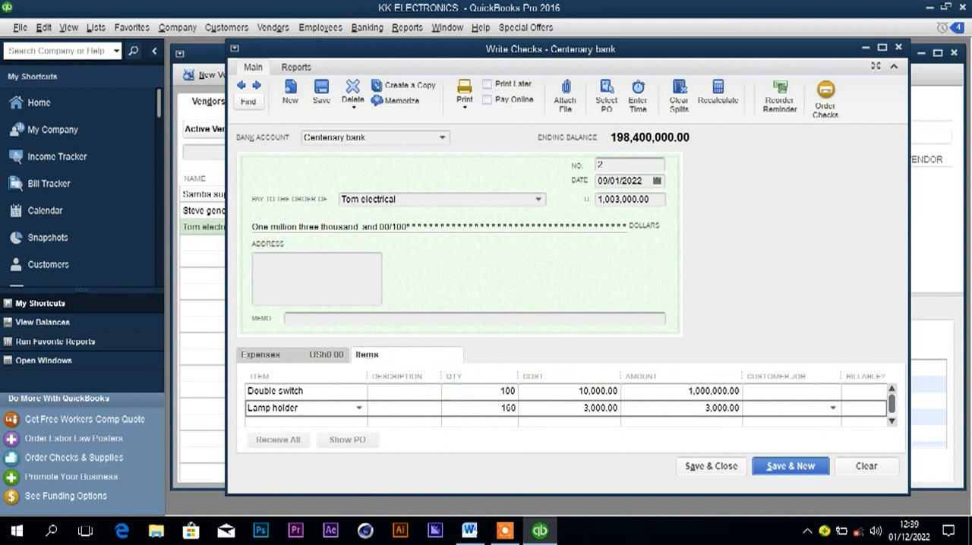
{"action": "type", "text": "60"}
{"action": "left_click", "coordinate": [534, 408]}
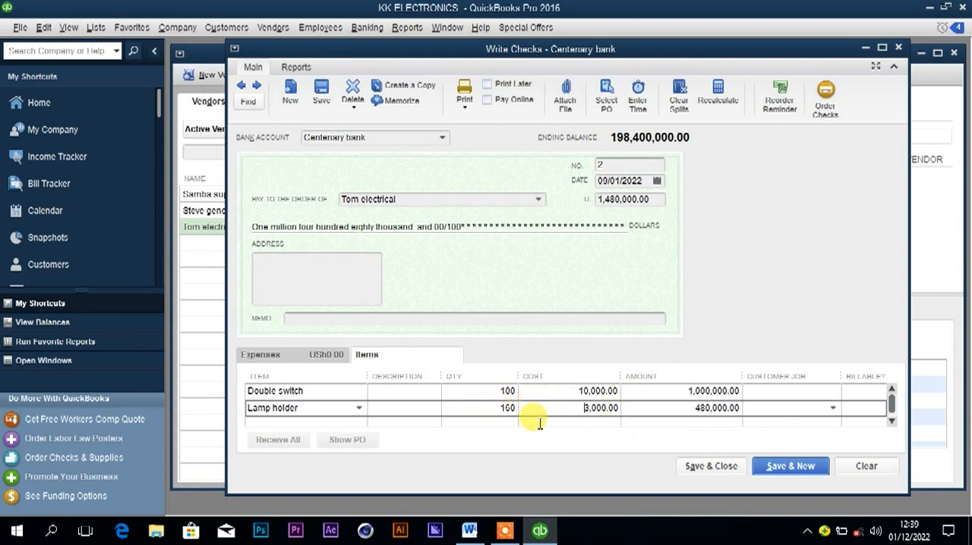
Set the check's date to 10/01/2022, compare it with the purchase in Word, and save and close the check in QuickBooks.
{"action": "left_click", "coordinate": [657, 182]}
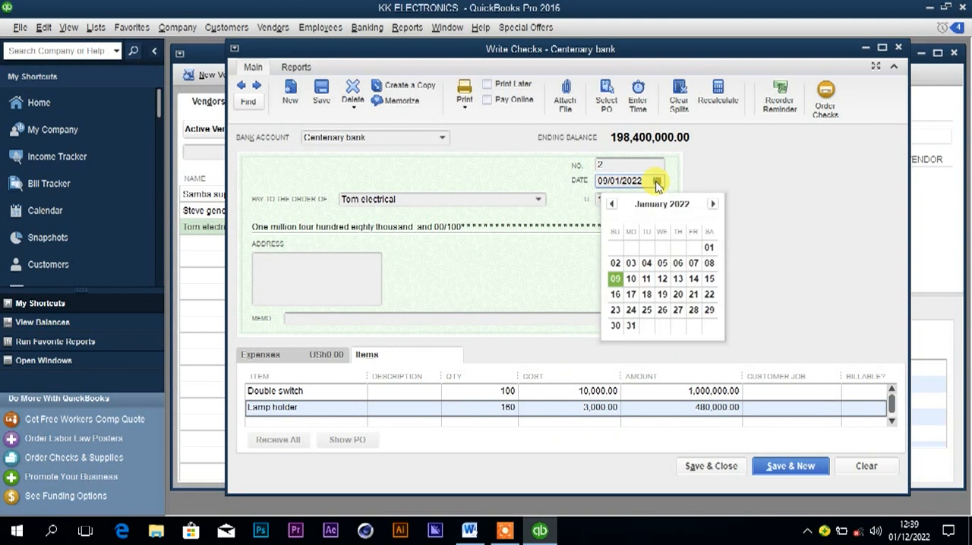
{"action": "left_click", "coordinate": [631, 279]}
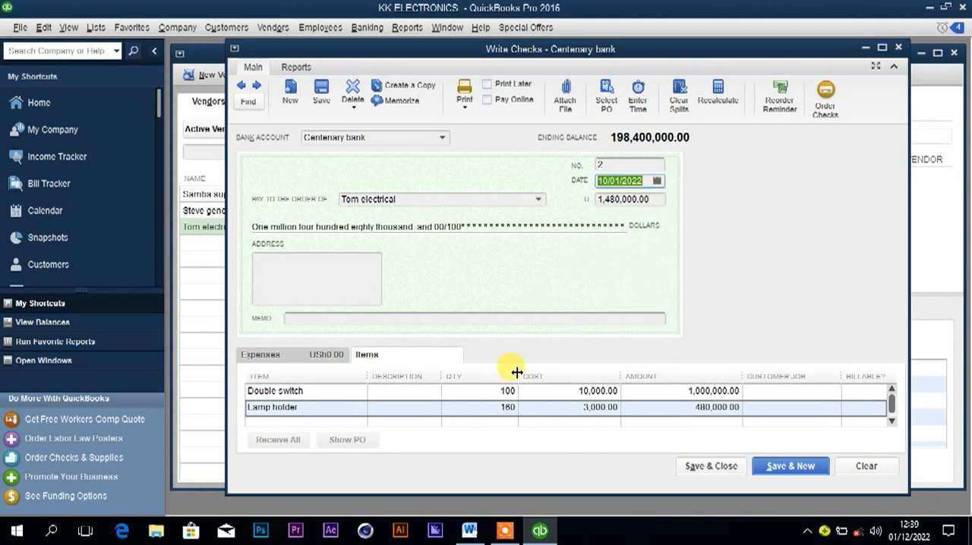
{"action": "left_click", "coordinate": [469, 530]}
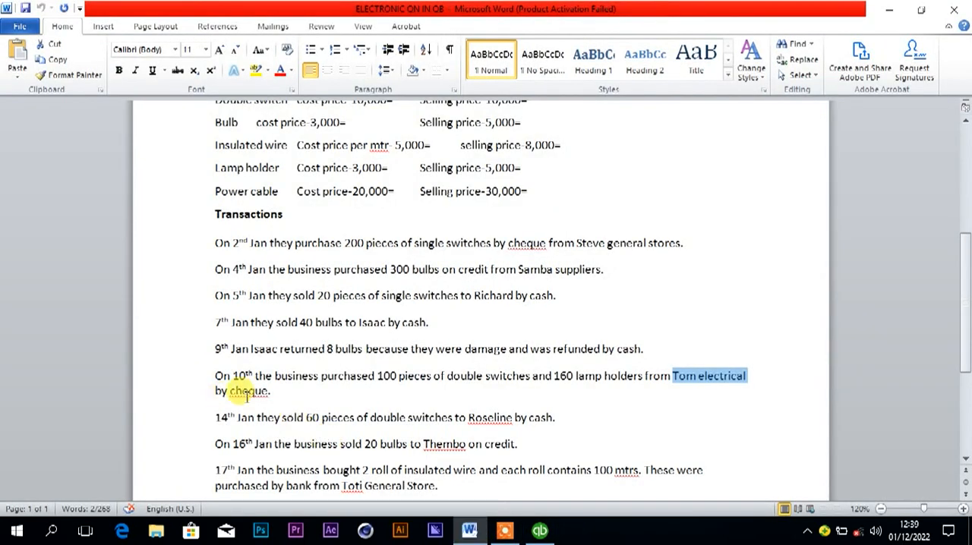
{"action": "left_click", "coordinate": [537, 531]}
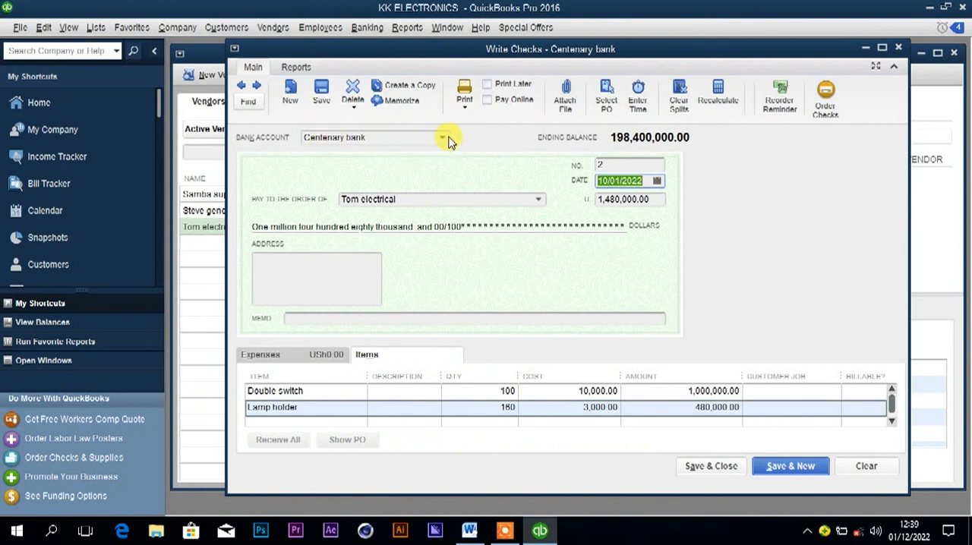
{"action": "left_click", "coordinate": [613, 163]}
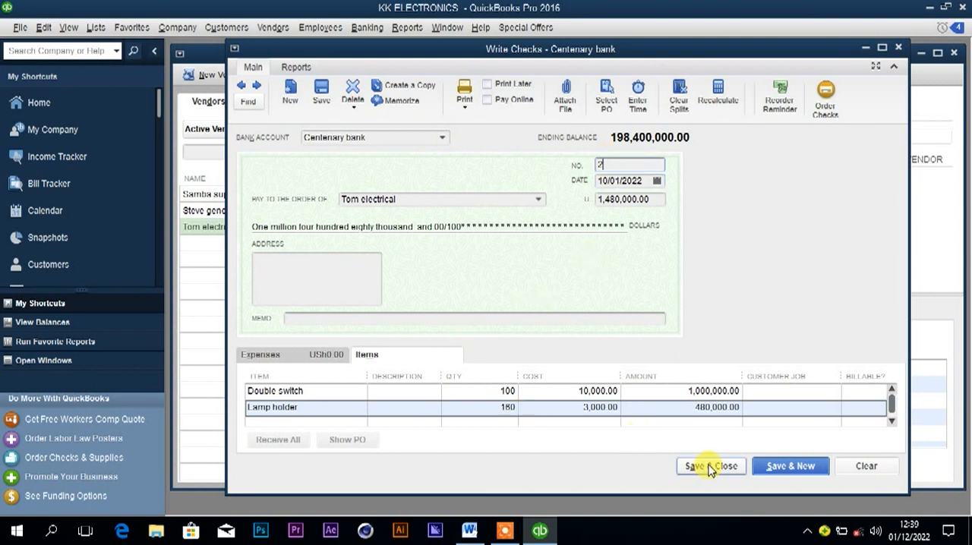
{"action": "left_click", "coordinate": [710, 467]}
{"action": "left_click", "coordinate": [458, 259]}
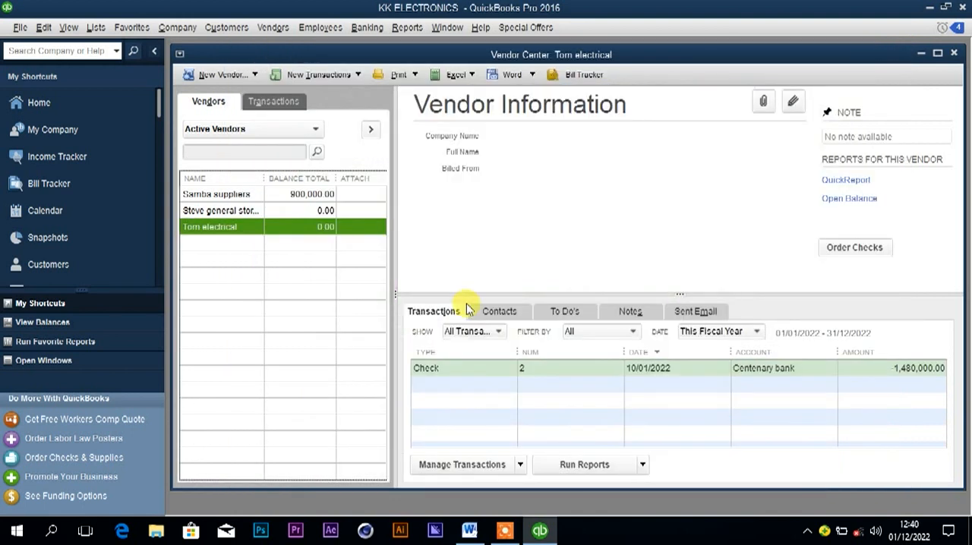
Switch to Word and copy the buyer's name from the 14th January sale.
{"action": "left_click", "coordinate": [469, 531]}
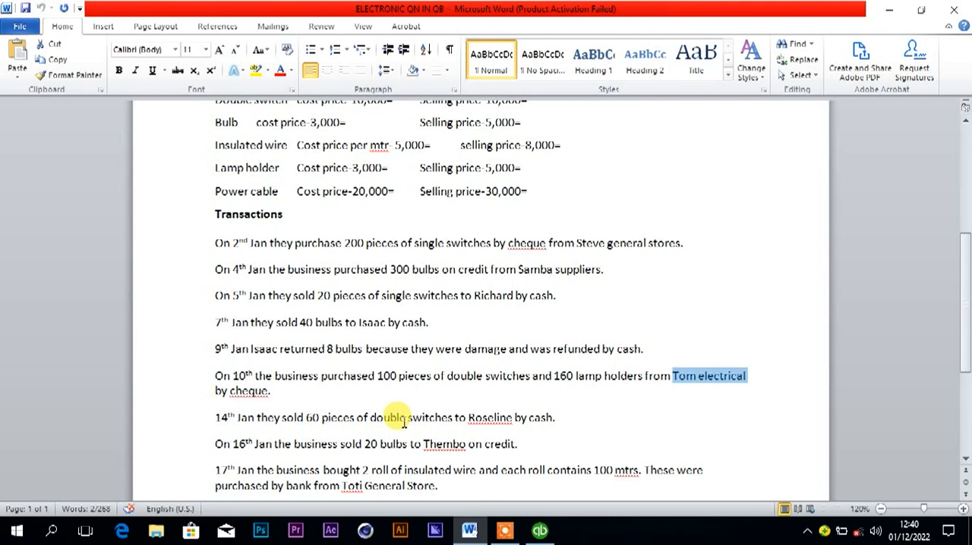
{"action": "left_click_drag", "start_coordinate": [456, 418], "coordinate": [490, 419]}
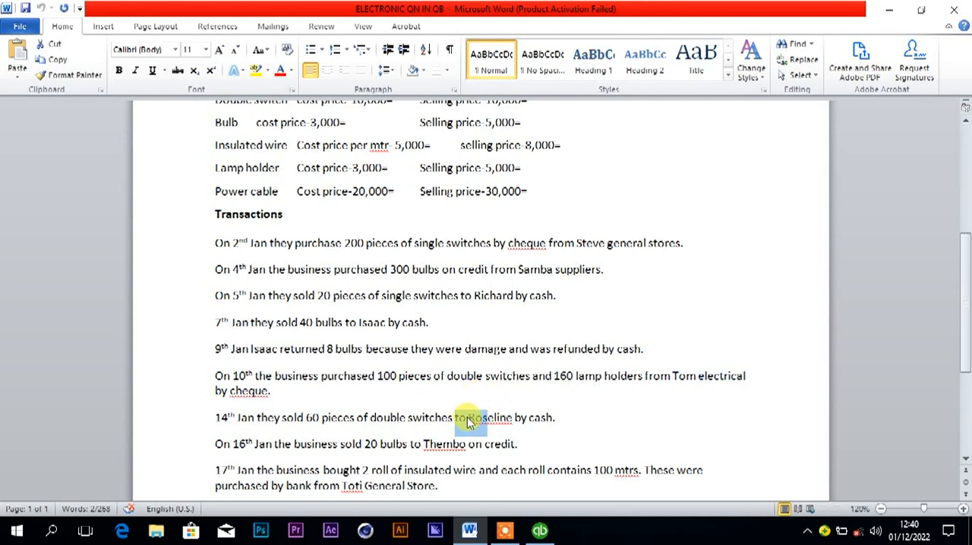
{"action": "left_click", "coordinate": [467, 417]}
{"action": "left_click_drag", "start_coordinate": [468, 418], "coordinate": [511, 425]}
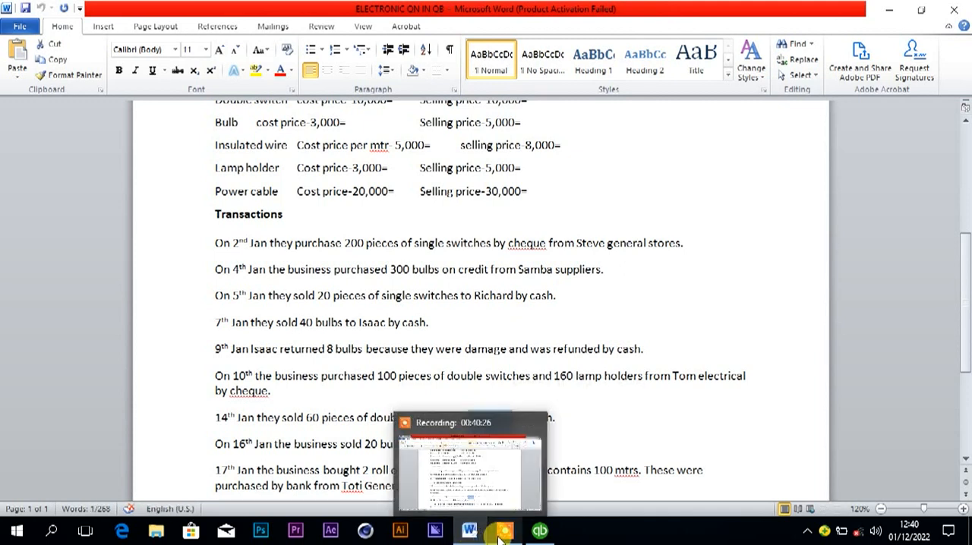
Switch to QuickBooks and start a new customer record with the 14th January buyer's name as the customer name.
{"action": "left_click", "coordinate": [540, 530]}
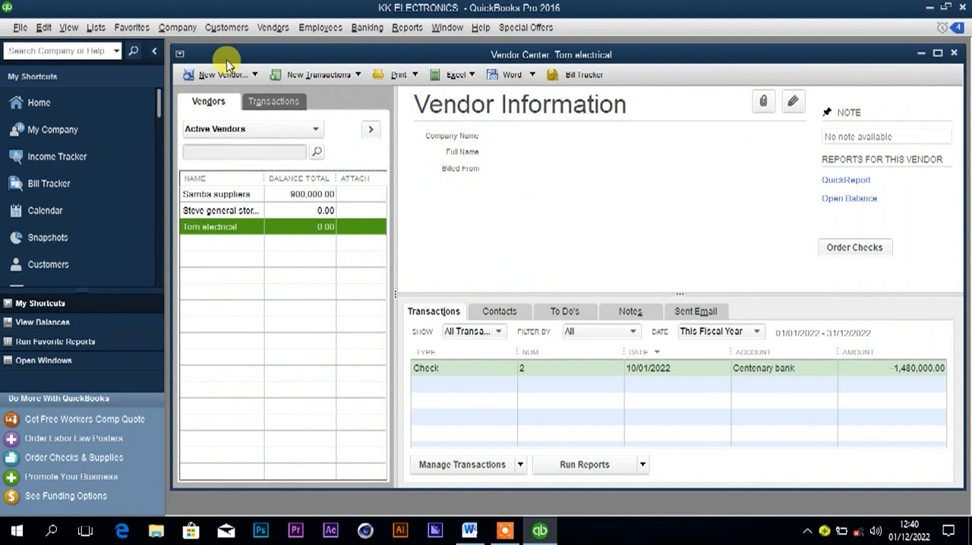
{"action": "left_click", "coordinate": [217, 32]}
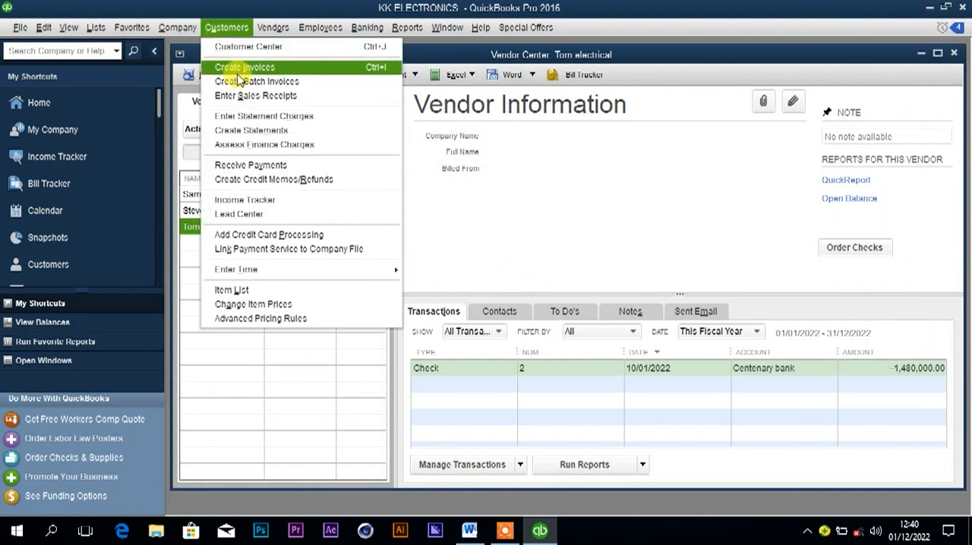
{"action": "left_click", "coordinate": [246, 47]}
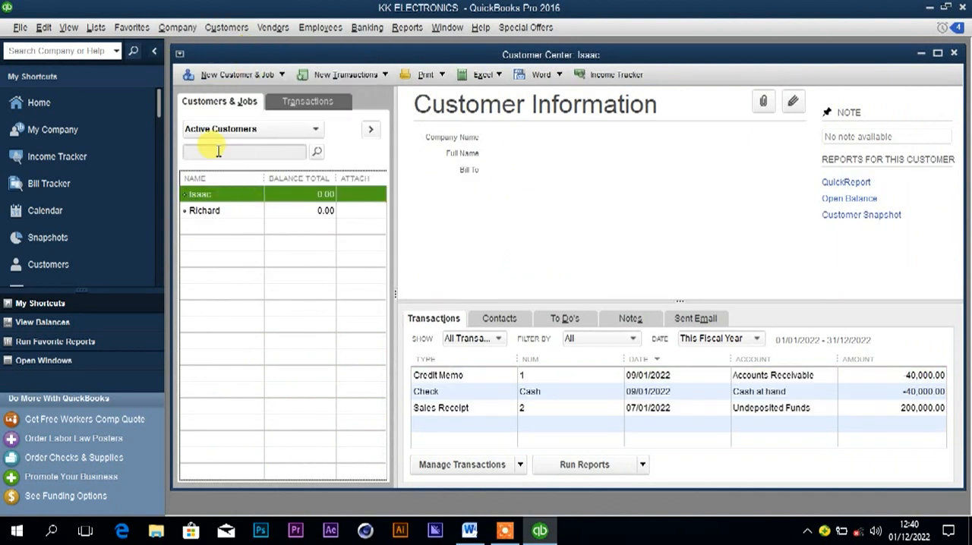
{"action": "right_click", "coordinate": [212, 196]}
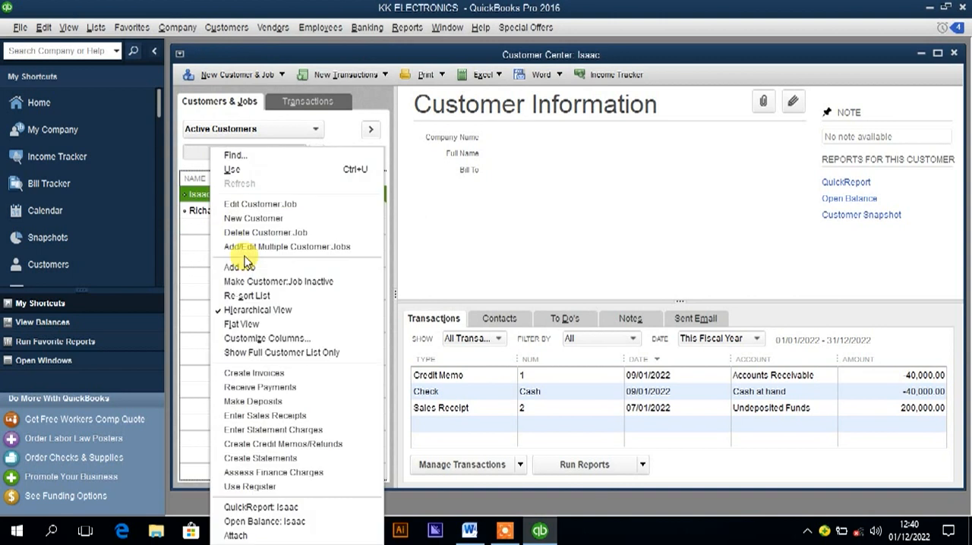
{"action": "left_click", "coordinate": [255, 218]}
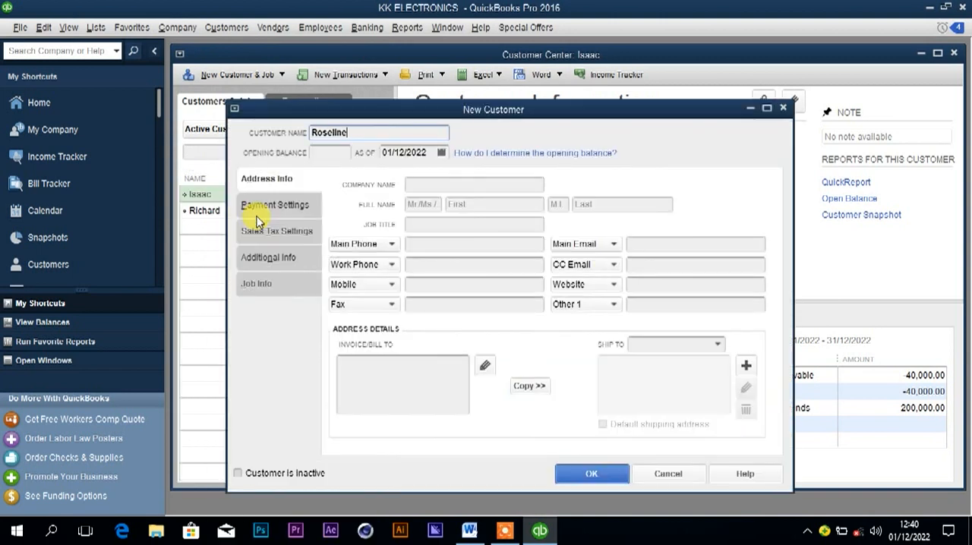
Set the new customer's opening balance date to 14/01/2022 and save the customer.
{"action": "left_click", "coordinate": [441, 152]}
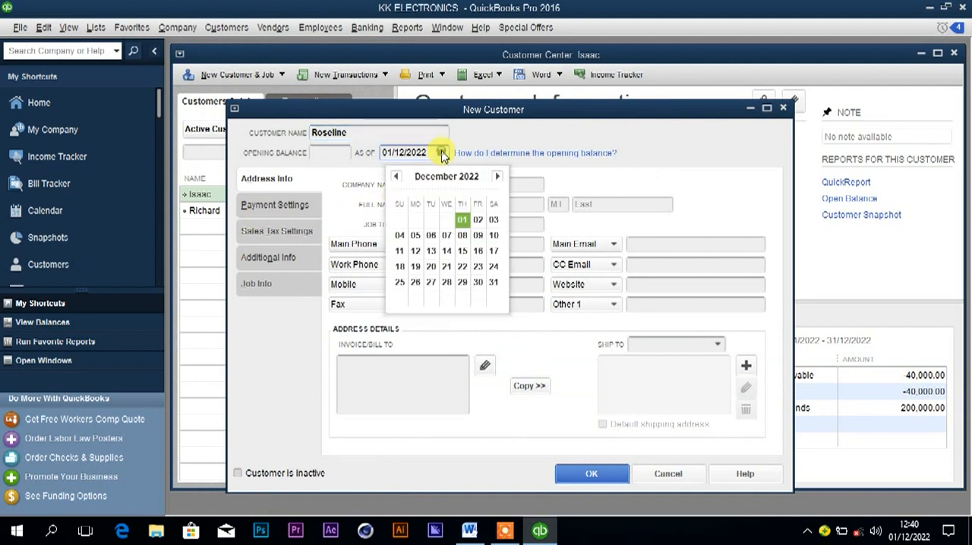
{"action": "left_click", "coordinate": [395, 176]}
{"action": "left_click", "coordinate": [396, 176]}
{"action": "left_click", "coordinate": [396, 176]}
{"action": "left_click", "coordinate": [395, 176]}
{"action": "left_click", "coordinate": [396, 176]}
{"action": "left_click", "coordinate": [396, 176]}
{"action": "left_click", "coordinate": [396, 177]}
{"action": "left_click", "coordinate": [395, 176]}
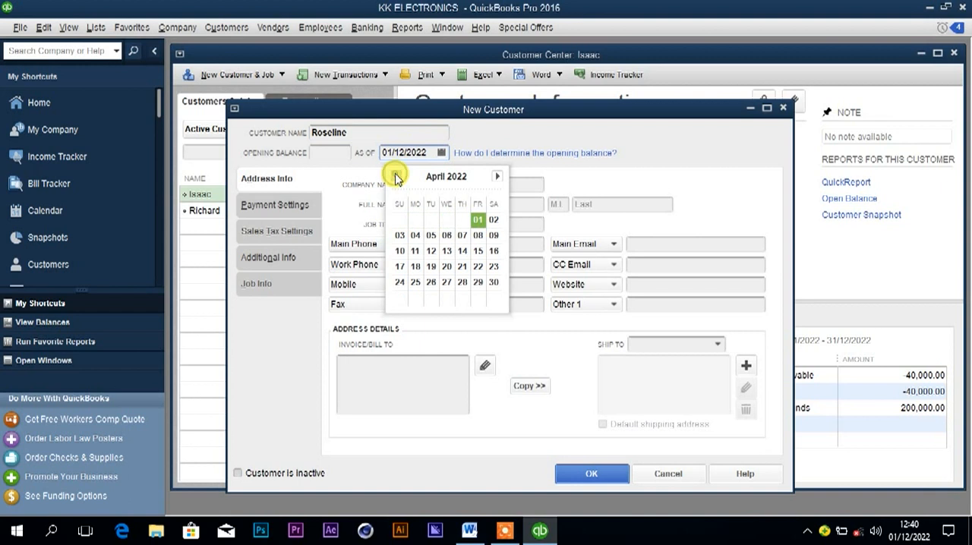
{"action": "left_click", "coordinate": [396, 176]}
{"action": "left_click", "coordinate": [395, 176]}
{"action": "left_click", "coordinate": [395, 176]}
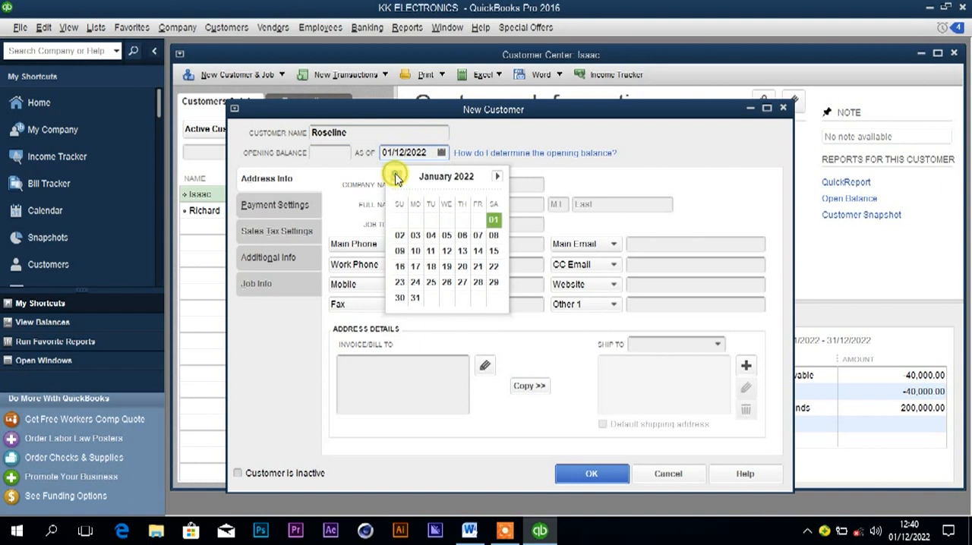
{"action": "left_click", "coordinate": [478, 254]}
{"action": "left_click", "coordinate": [575, 471]}
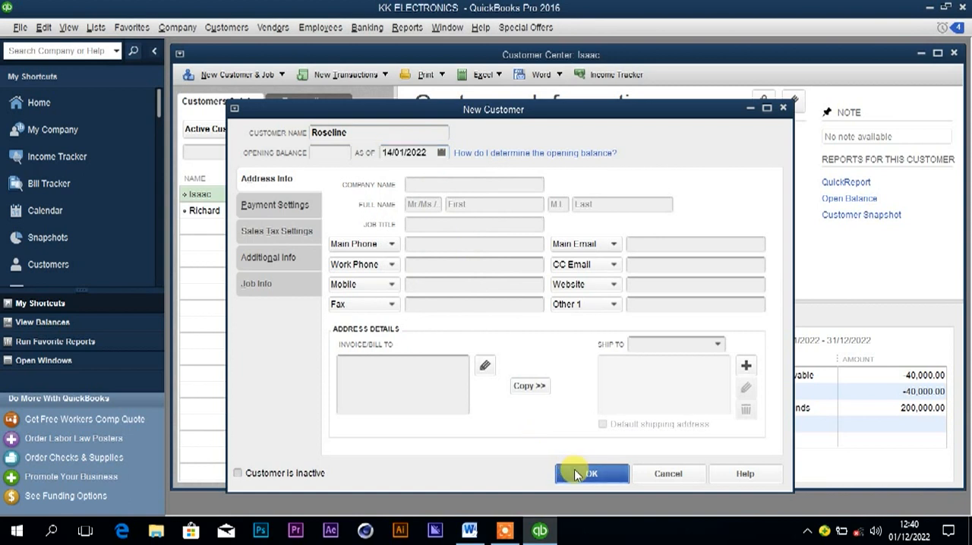
Check the 14th January payment method in Word, and start a cash sales receipt for the new customer in QuickBooks.
{"action": "left_click", "coordinate": [470, 532]}
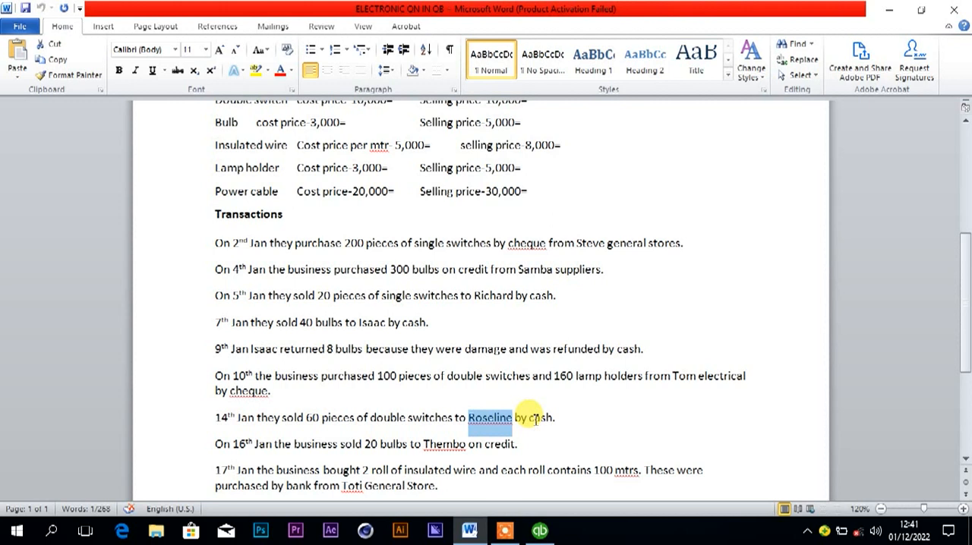
{"action": "left_click", "coordinate": [540, 530]}
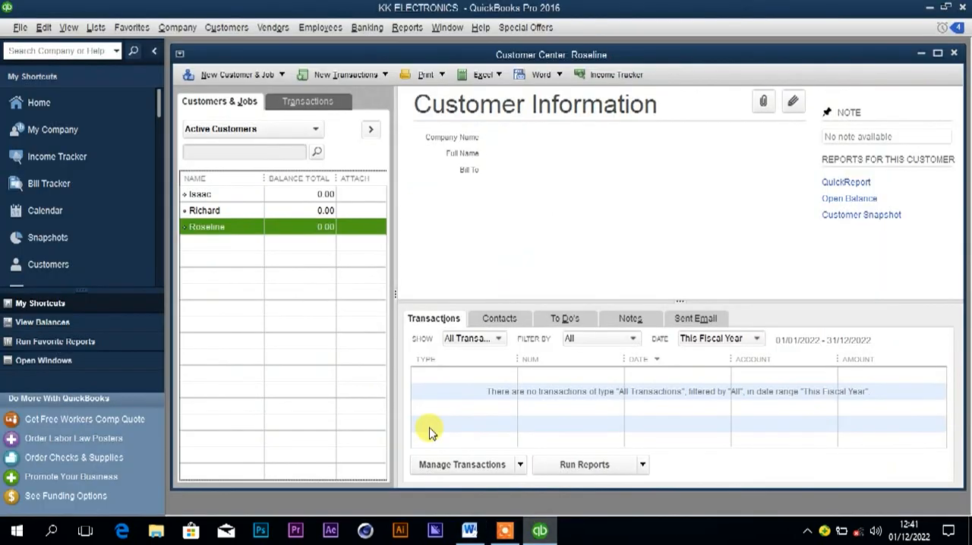
{"action": "right_click", "coordinate": [252, 230]}
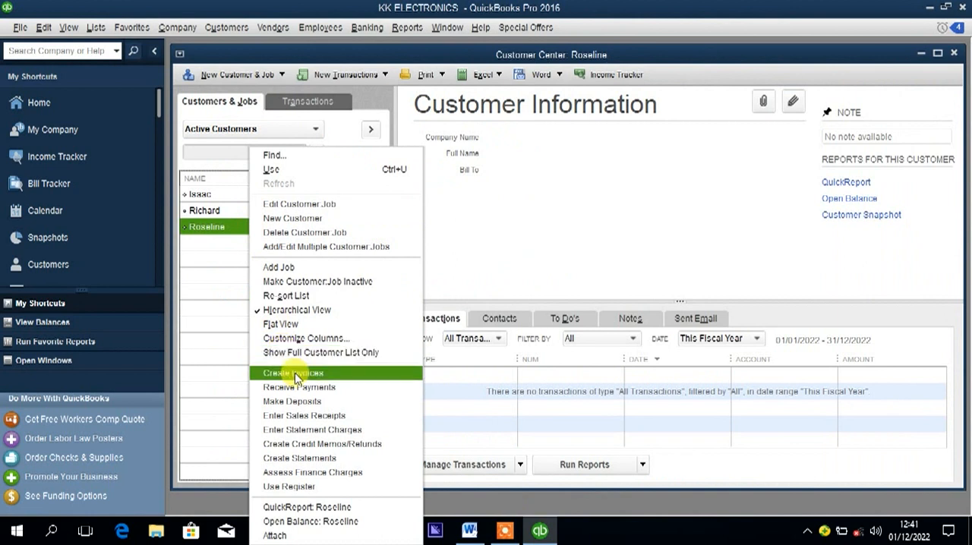
{"action": "left_click", "coordinate": [312, 416]}
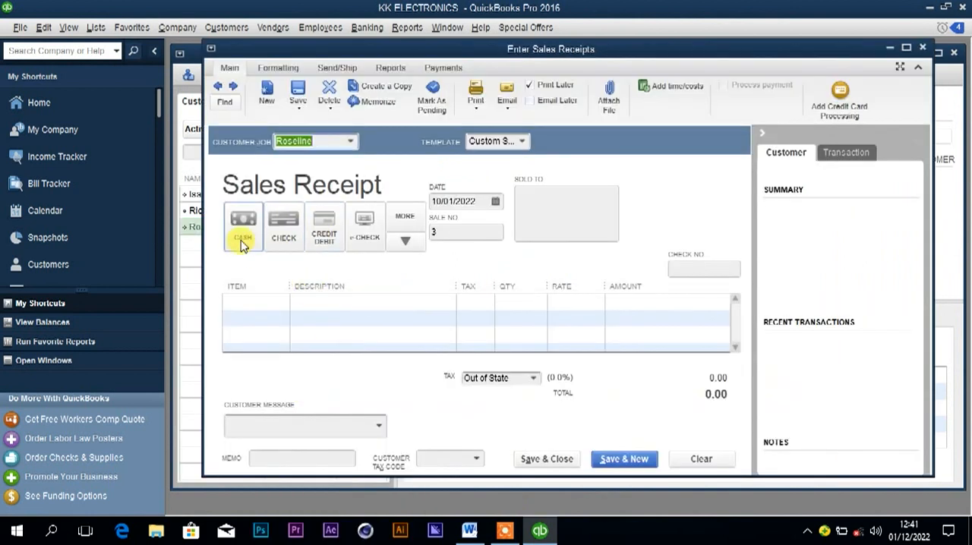
{"action": "left_click", "coordinate": [243, 240]}
Add 60 of the Double switch item to the sales receipt, checking the quantity sold in Word.
{"action": "left_click", "coordinate": [261, 304]}
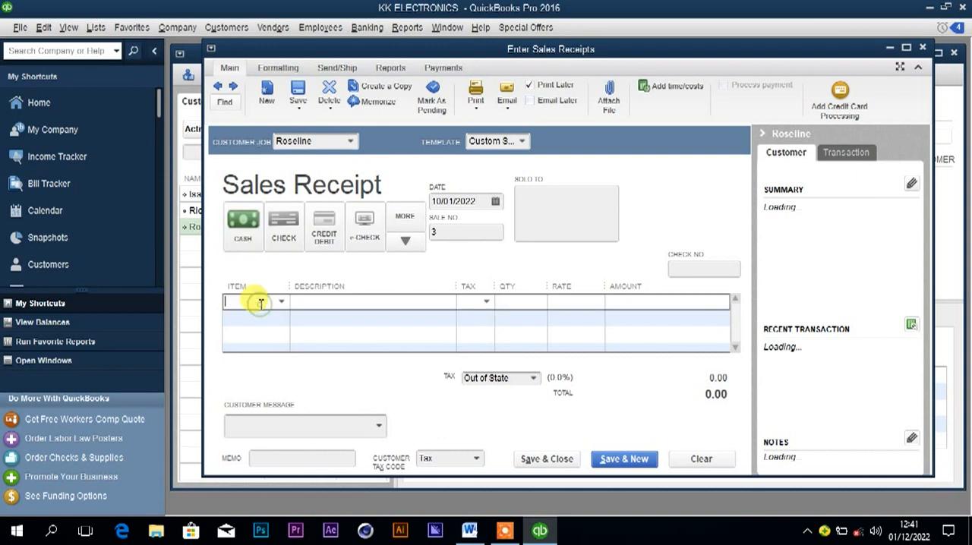
{"action": "type", "text": "Double switch"}
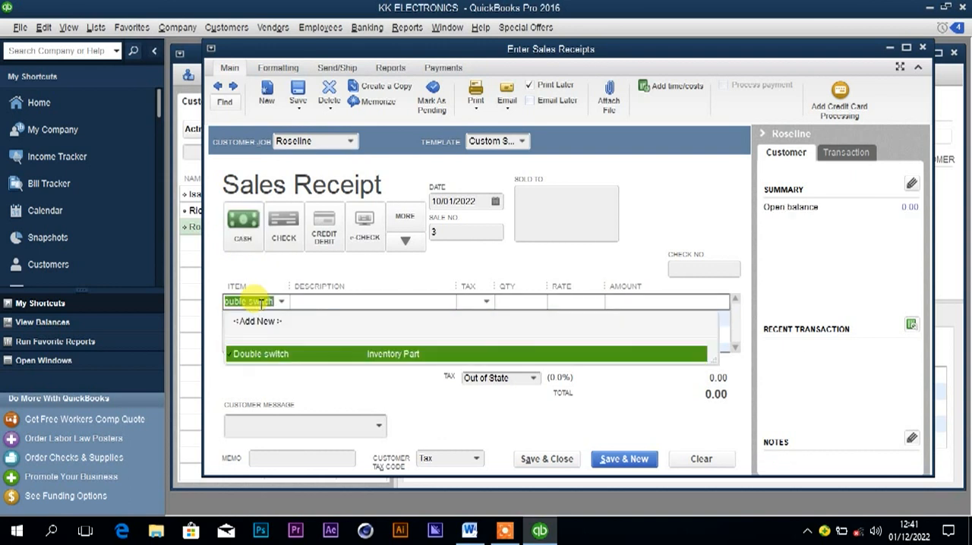
{"action": "left_click", "coordinate": [285, 356]}
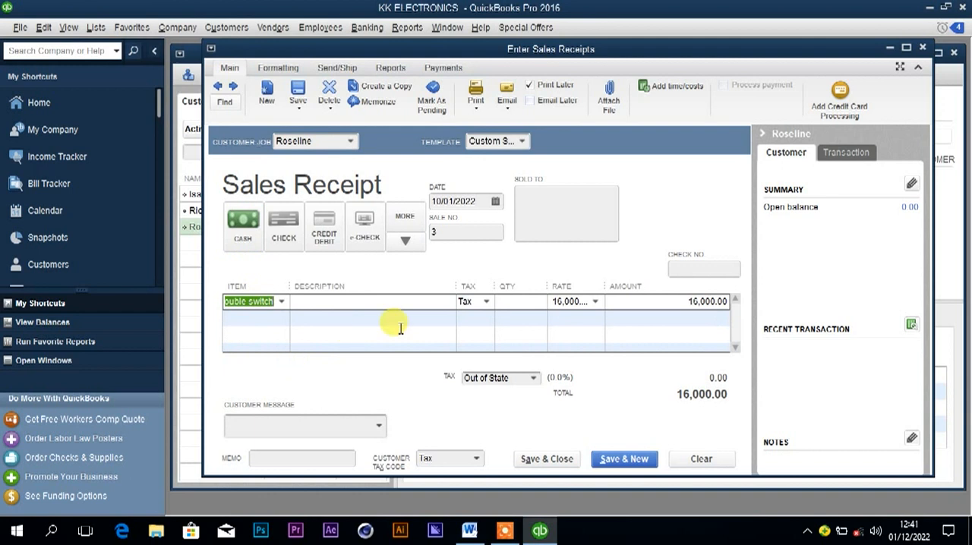
{"action": "mouse_move", "coordinate": [469, 530]}
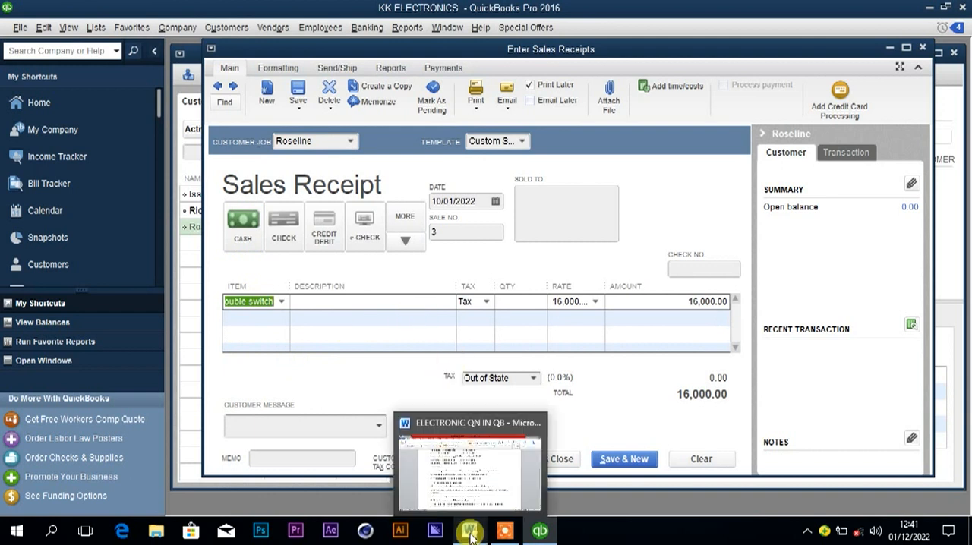
{"action": "left_click", "coordinate": [437, 447]}
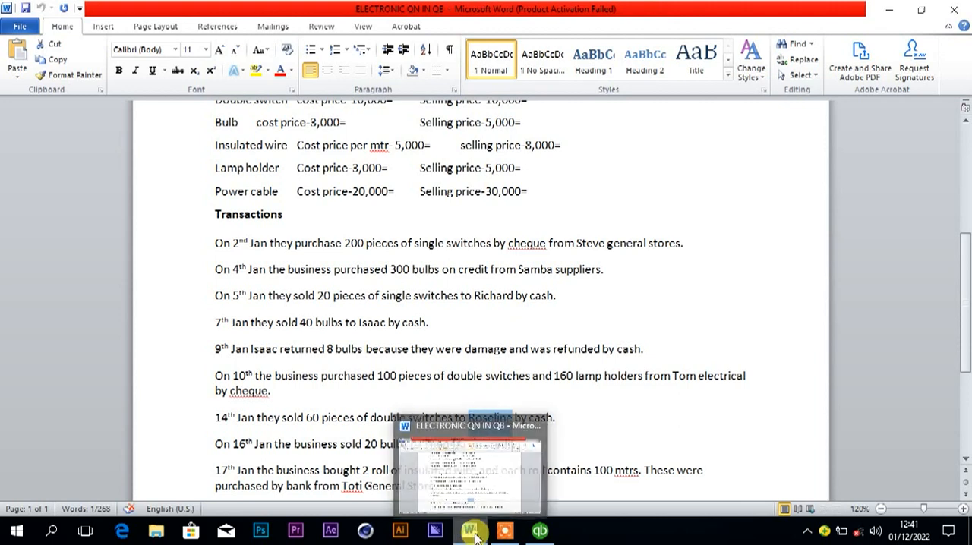
{"action": "left_click", "coordinate": [533, 535]}
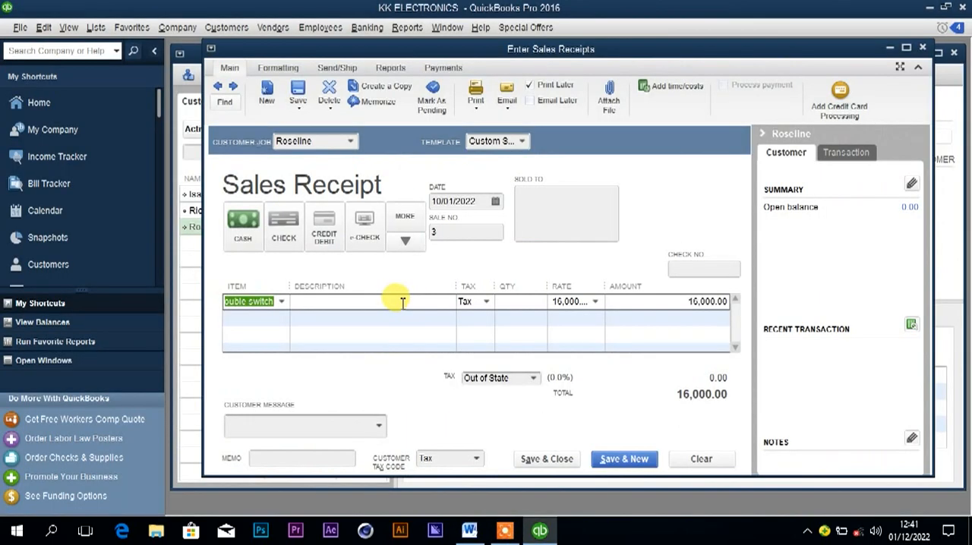
{"action": "left_click", "coordinate": [518, 302]}
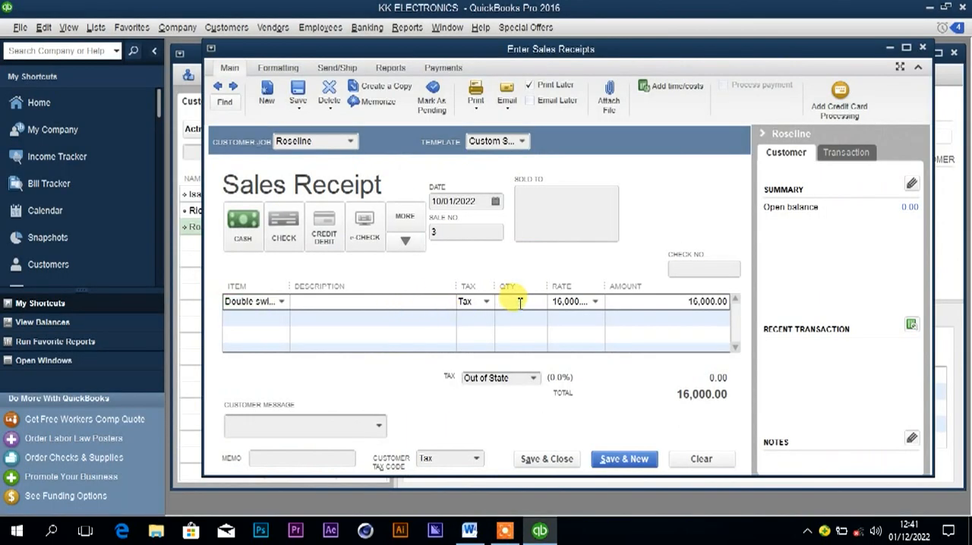
{"action": "type", "text": "60"}
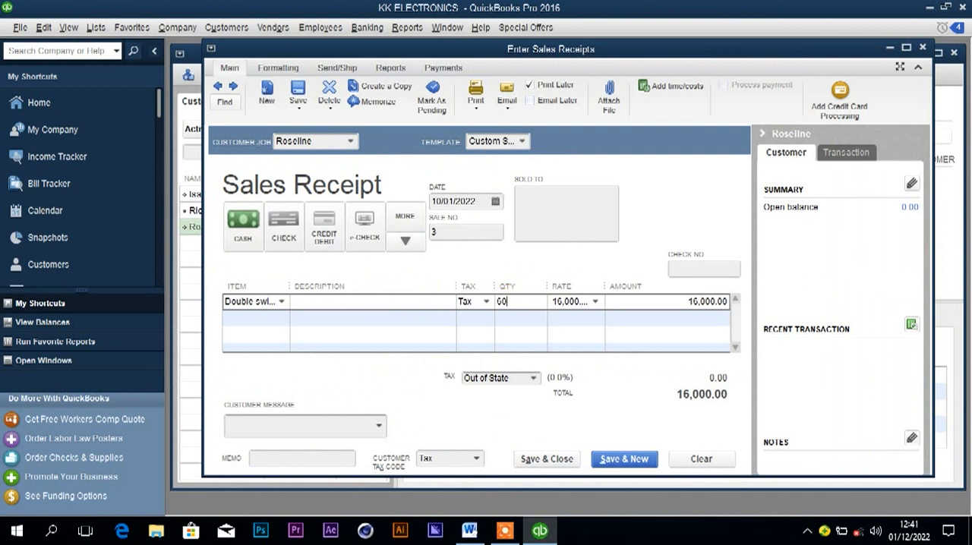
Set the sales receipt's date to 14/01/2022, then save and close it, accepting the past-date transaction.
{"action": "left_click", "coordinate": [495, 204]}
{"action": "left_click", "coordinate": [529, 301]}
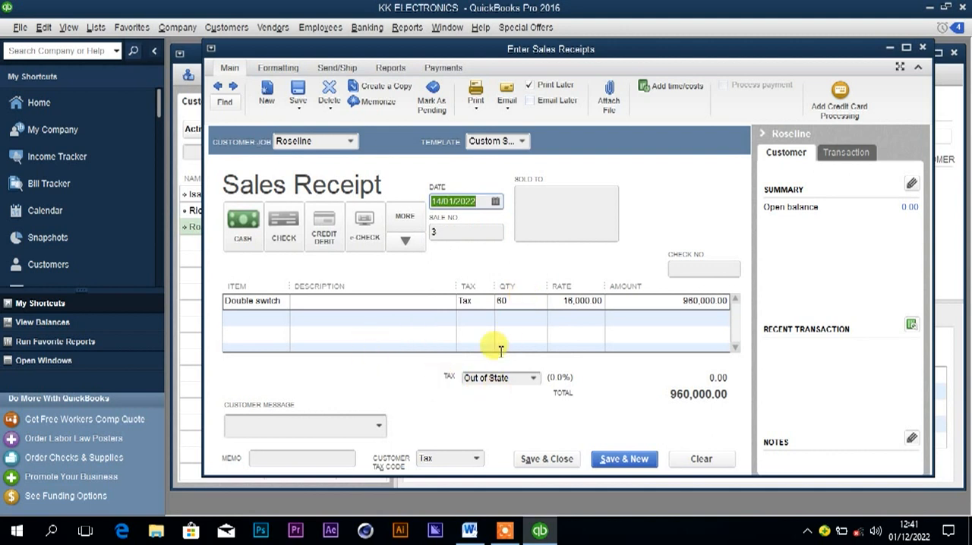
{"action": "left_click", "coordinate": [550, 459]}
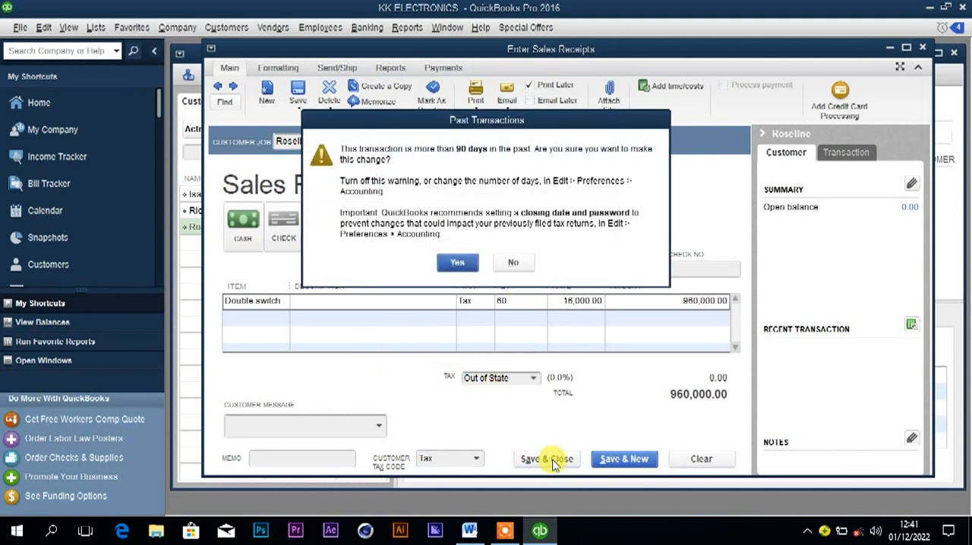
{"action": "left_click", "coordinate": [459, 262]}
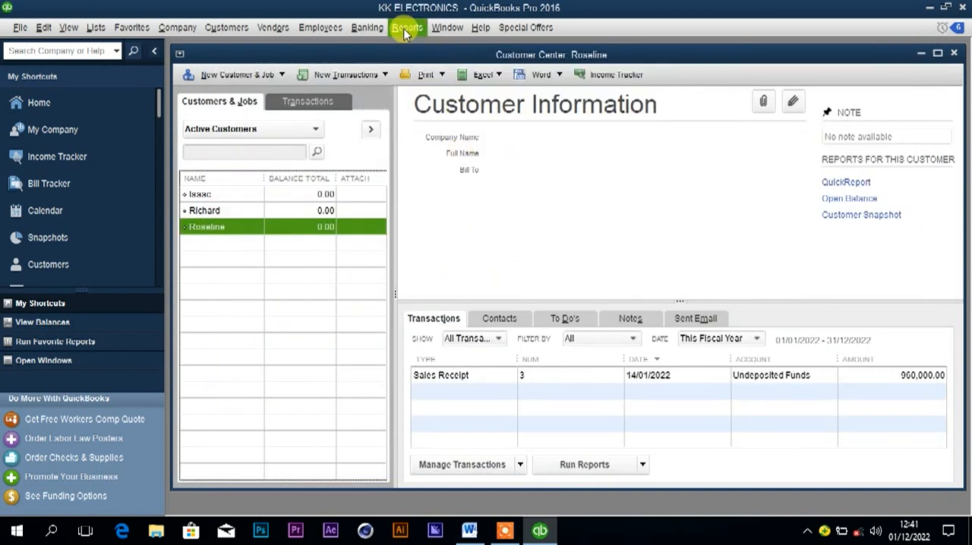
Deposit the 14th January cash receipt payment to Cash at hand, then save and close the deposit, accepting the past-date transaction.
{"action": "left_click", "coordinate": [372, 31]}
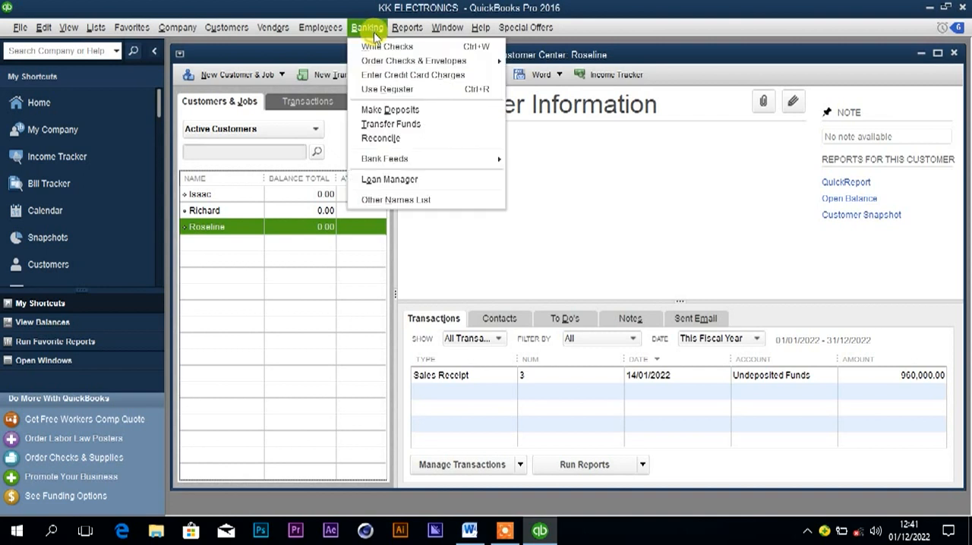
{"action": "left_click", "coordinate": [390, 112]}
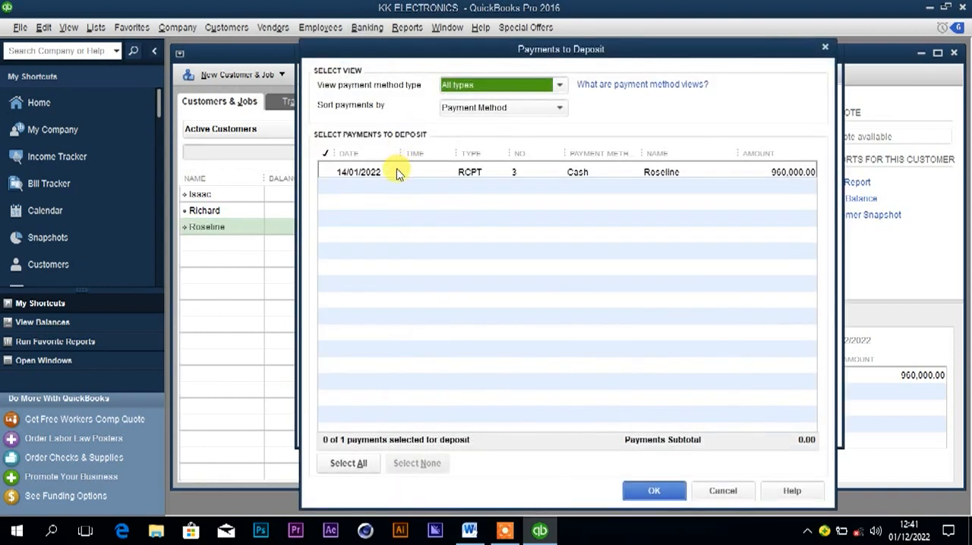
{"action": "left_click", "coordinate": [344, 173]}
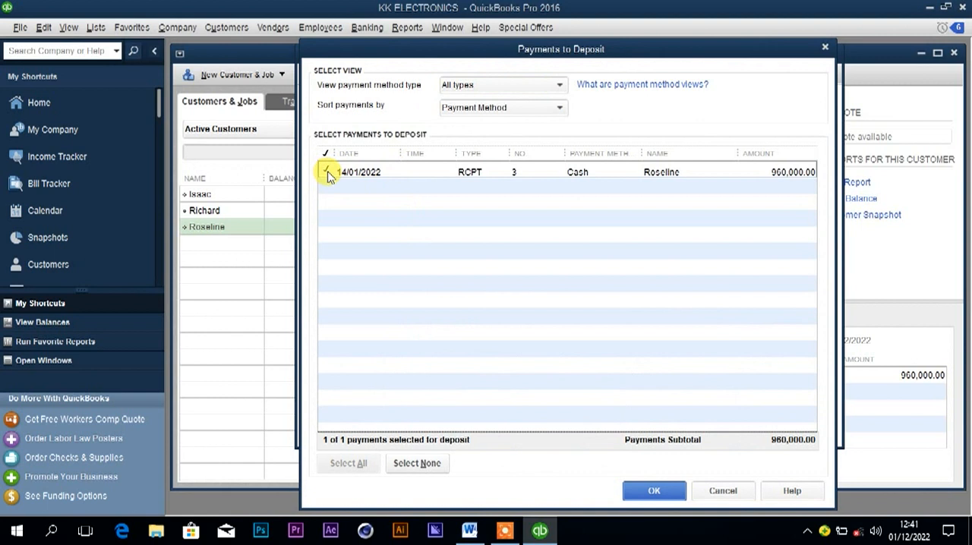
{"action": "left_click", "coordinate": [634, 494]}
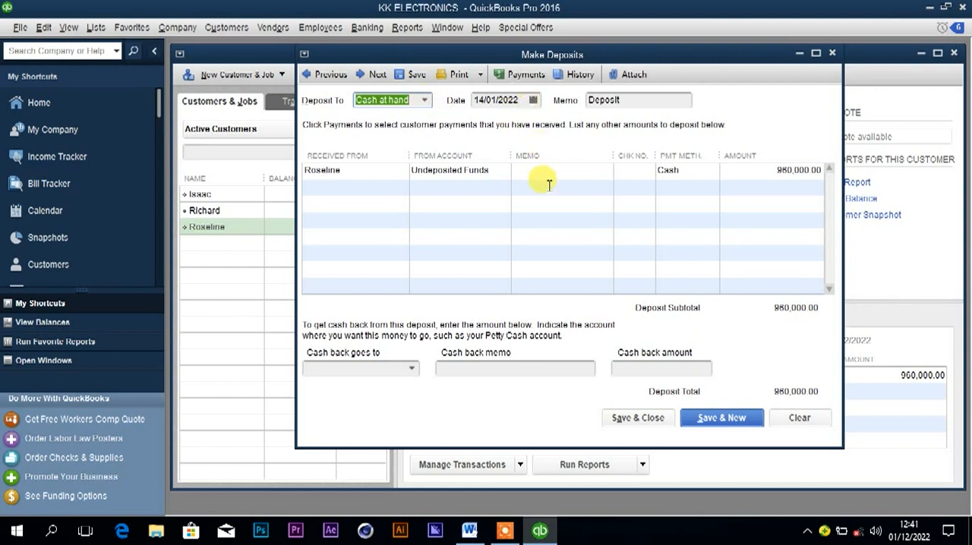
{"action": "left_click", "coordinate": [628, 417]}
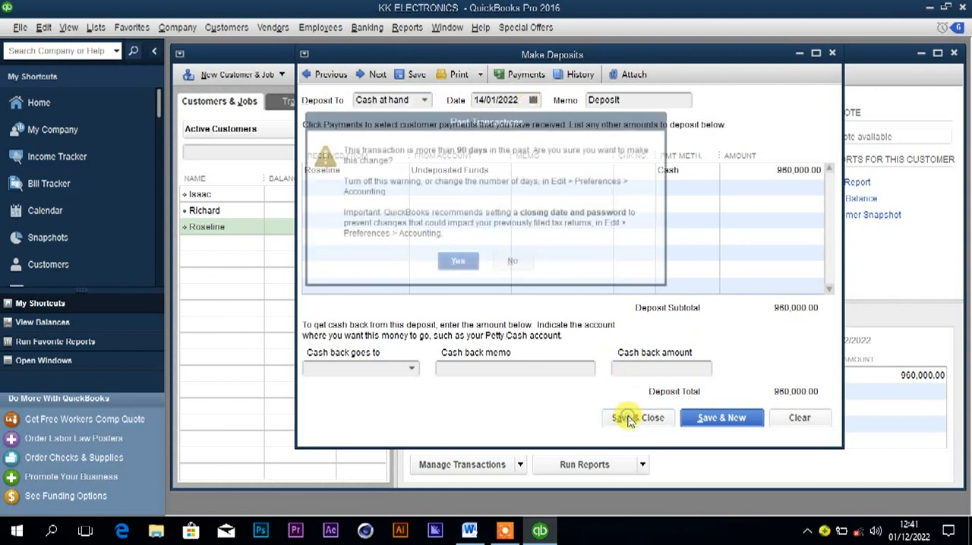
{"action": "left_click", "coordinate": [456, 263]}
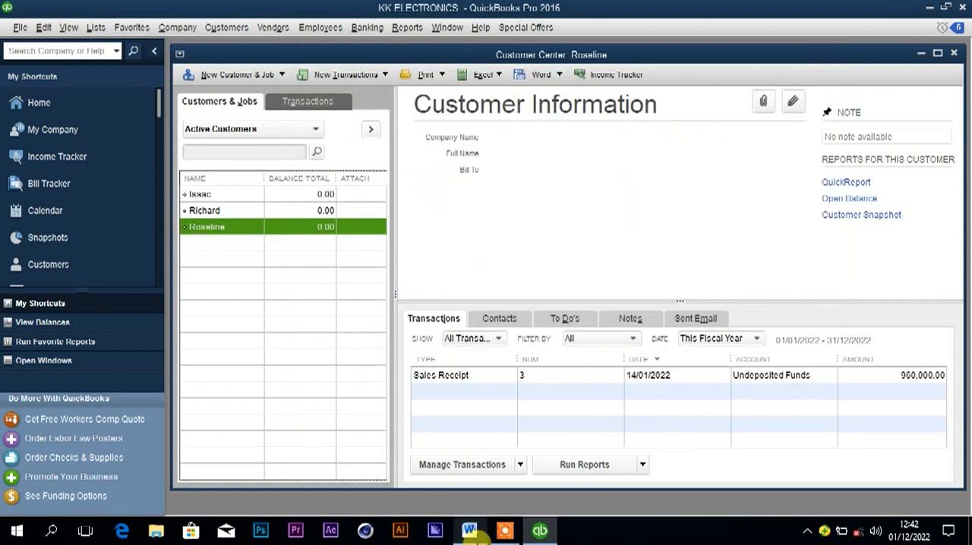
Copy the customer's name from the 16th January sale in Word, and enter it for a new customer in QuickBooks.
{"action": "left_click", "coordinate": [470, 531]}
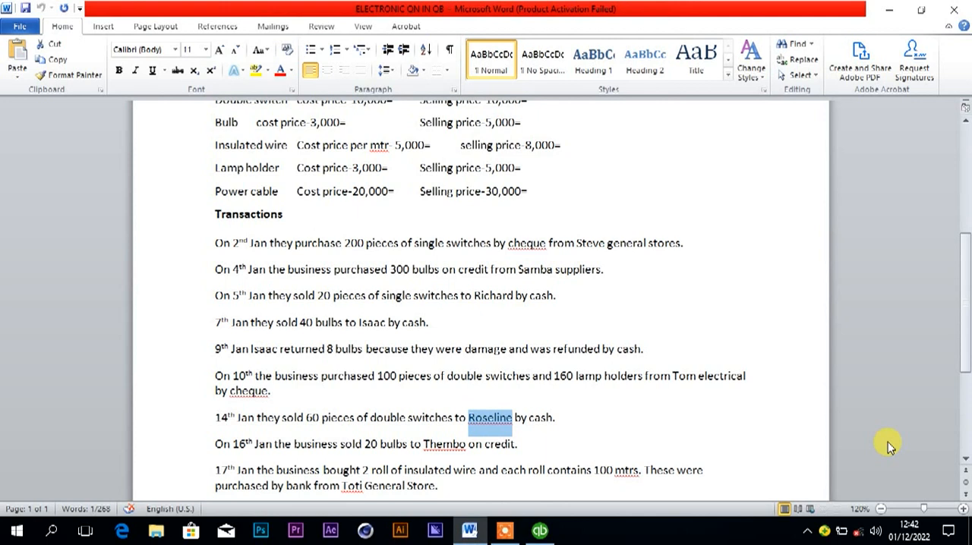
{"action": "scroll", "coordinate": [966, 461], "scroll_direction": "down", "scroll_amount": 5}
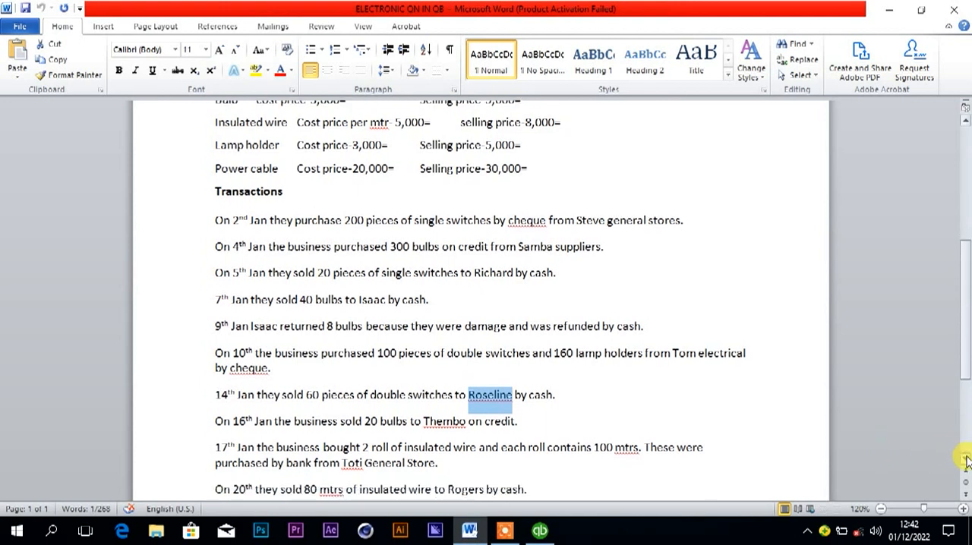
{"action": "scroll", "coordinate": [966, 461], "scroll_direction": "down", "scroll_amount": 2}
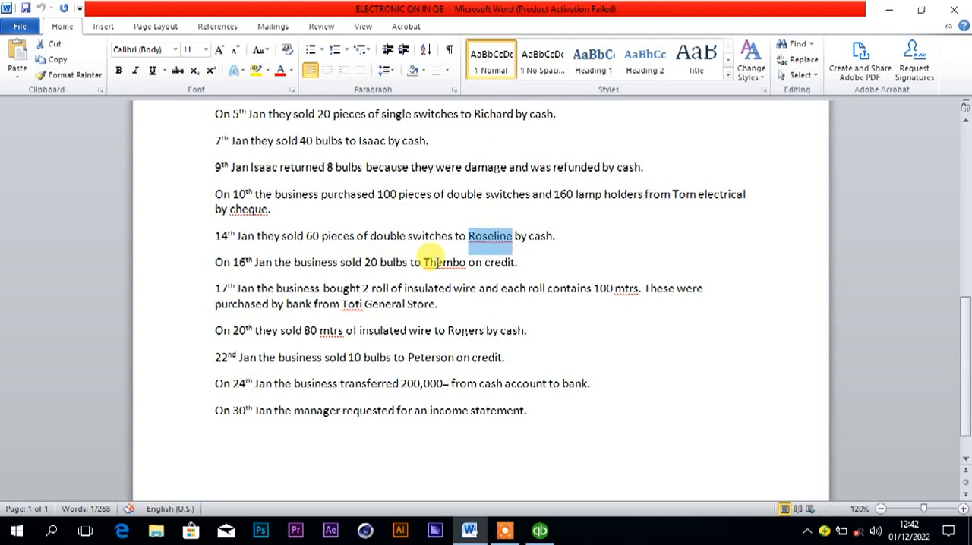
{"action": "left_click_drag", "start_coordinate": [424, 262], "coordinate": [467, 273]}
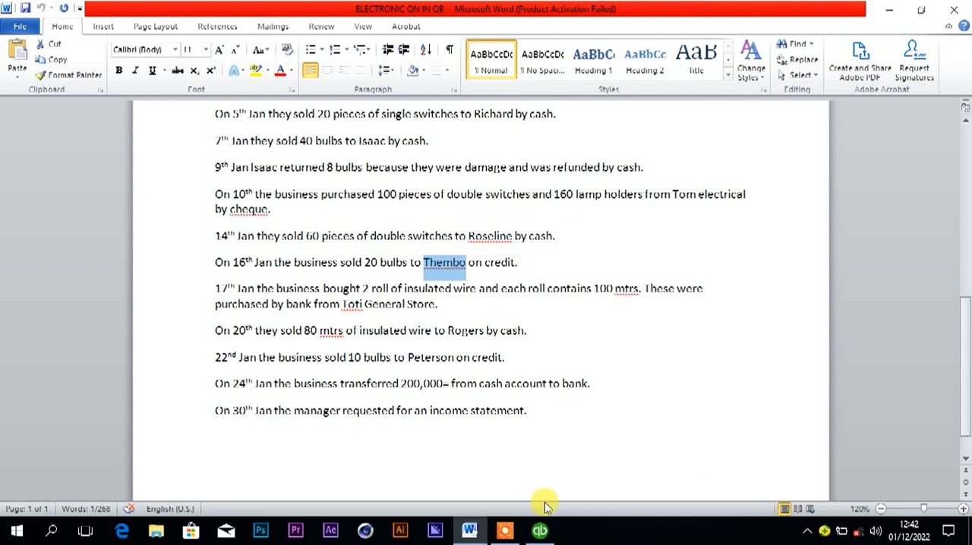
{"action": "left_click", "coordinate": [540, 530]}
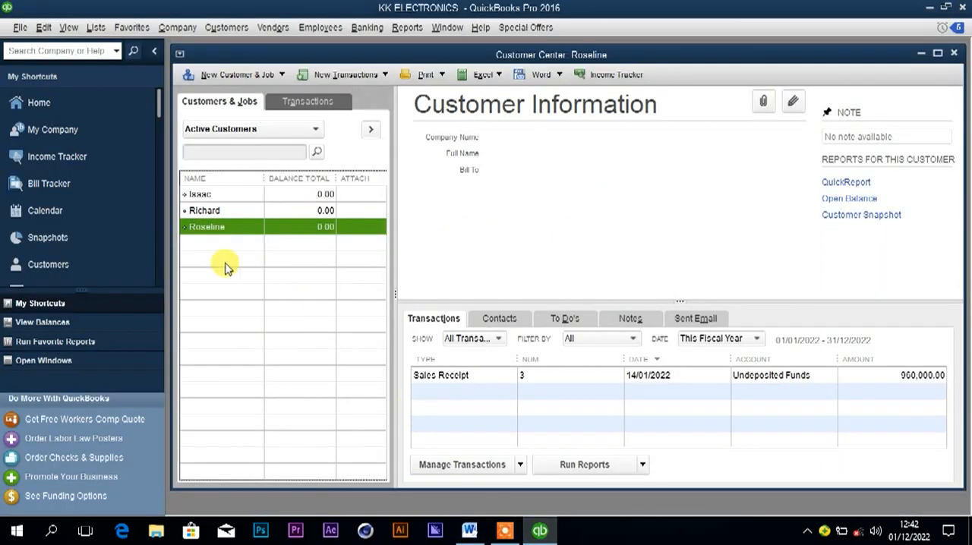
{"action": "left_click", "coordinate": [238, 74]}
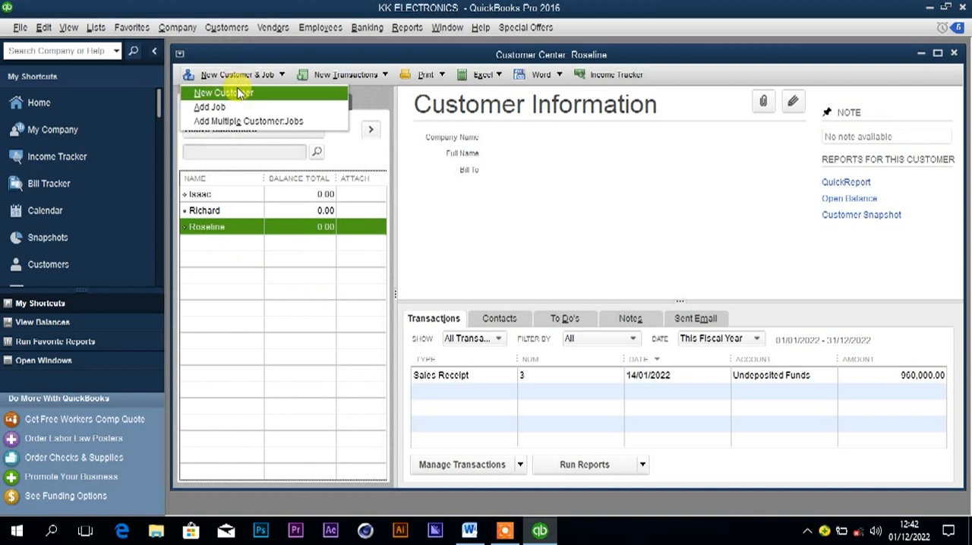
{"action": "left_click", "coordinate": [236, 88]}
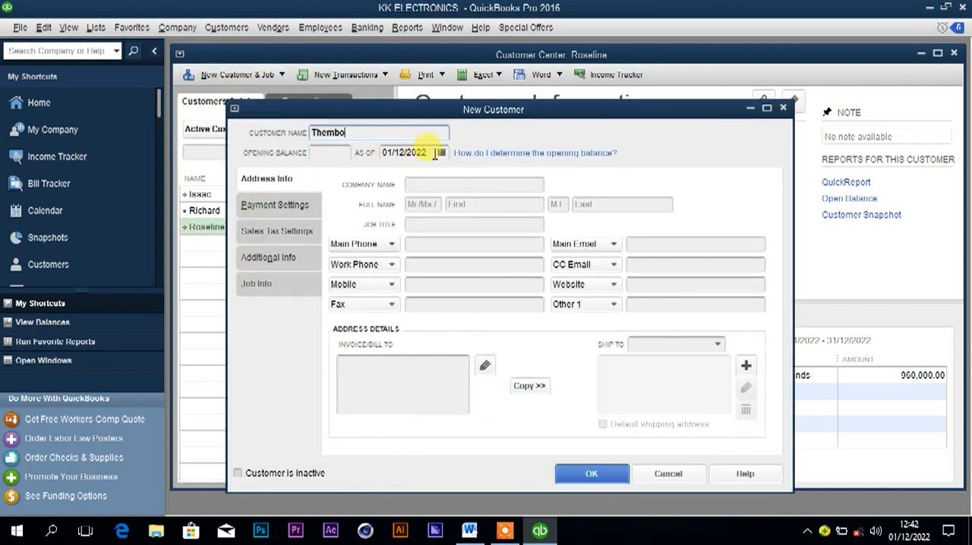
Set the new customer's opening balance date to 16/01/2022 and save the customer.
{"action": "left_click", "coordinate": [403, 152]}
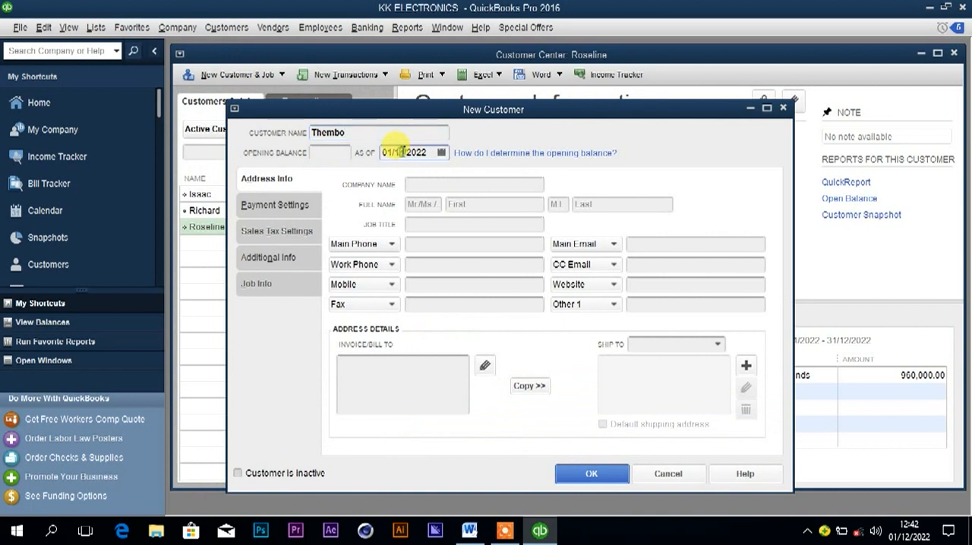
{"action": "left_click", "coordinate": [441, 153]}
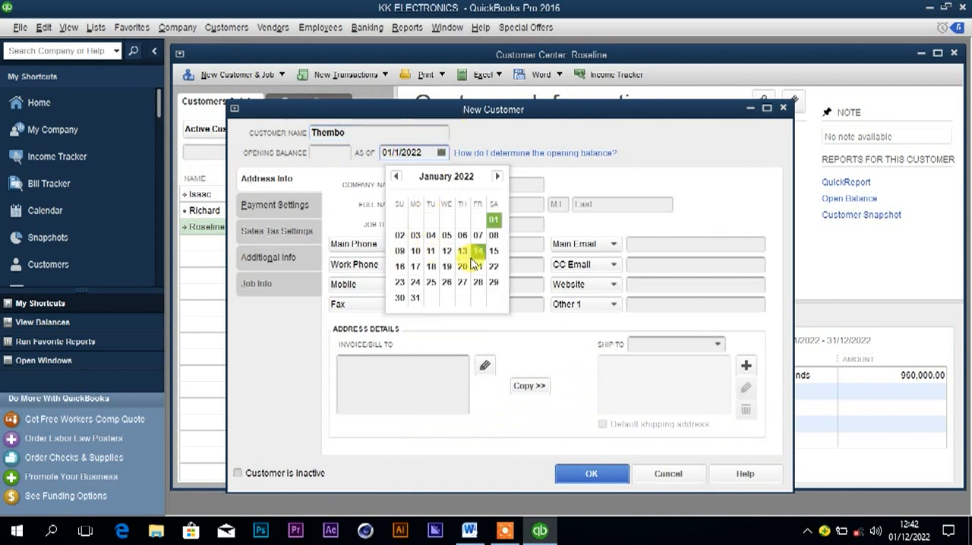
{"action": "left_click", "coordinate": [400, 266]}
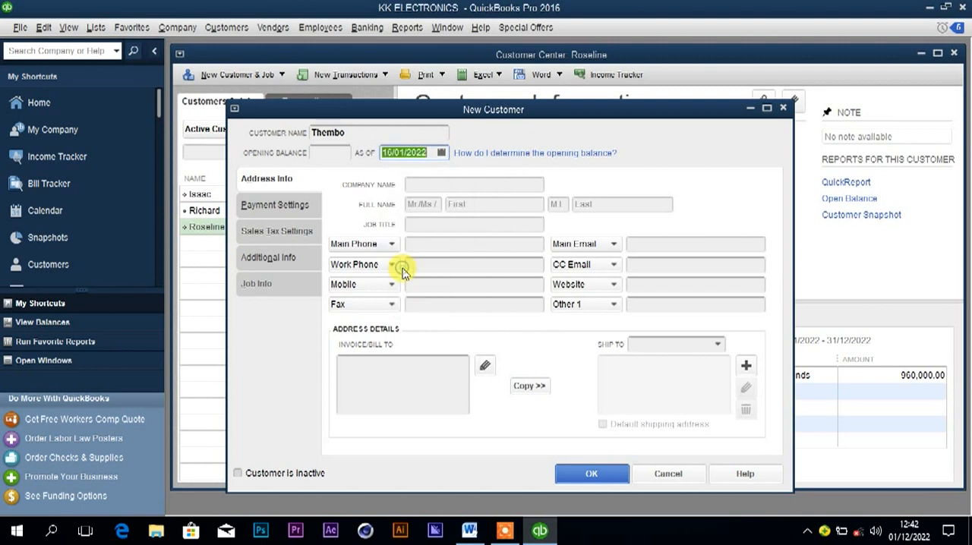
{"action": "left_click", "coordinate": [581, 474]}
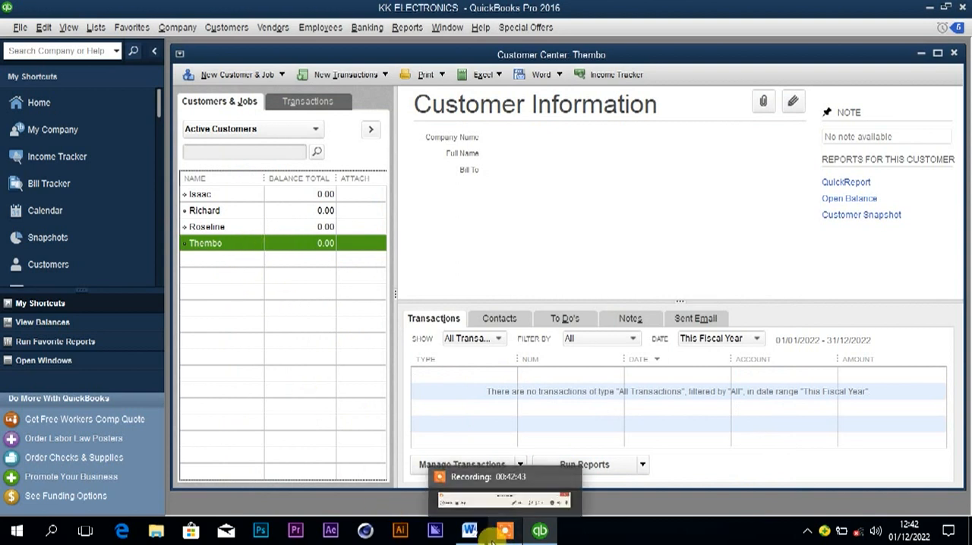
Check the 16th January sale's payment terms in Word, and start an invoice for the new customer in QuickBooks.
{"action": "left_click", "coordinate": [469, 531]}
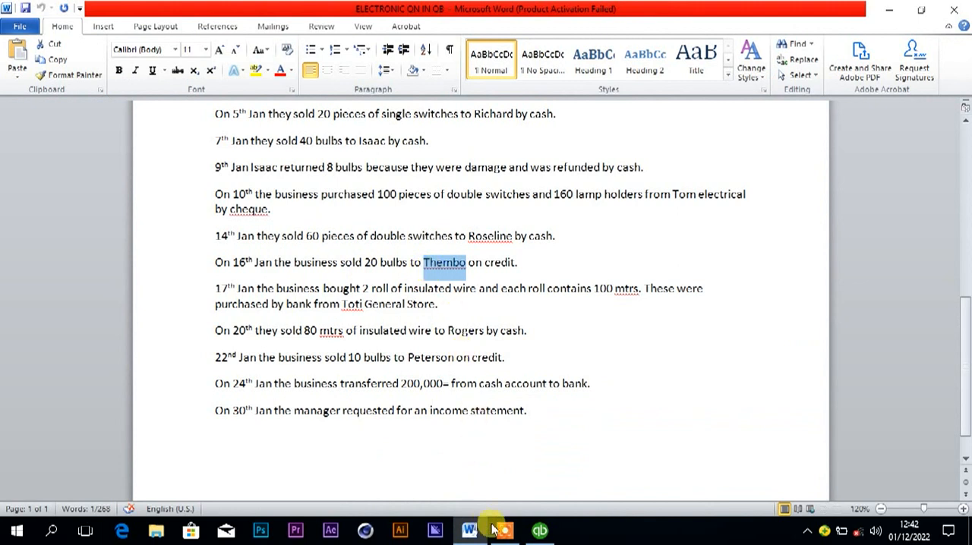
{"action": "left_click", "coordinate": [536, 531]}
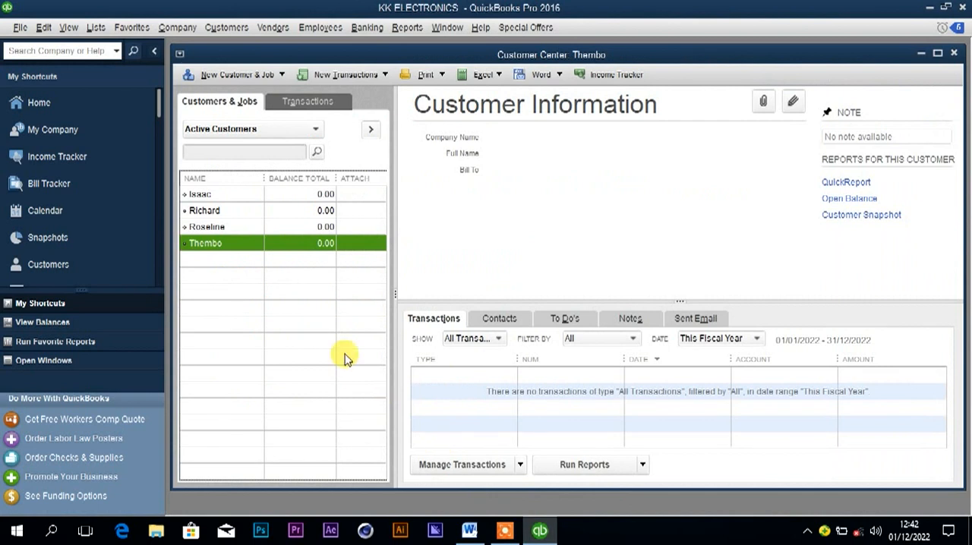
{"action": "right_click", "coordinate": [283, 251]}
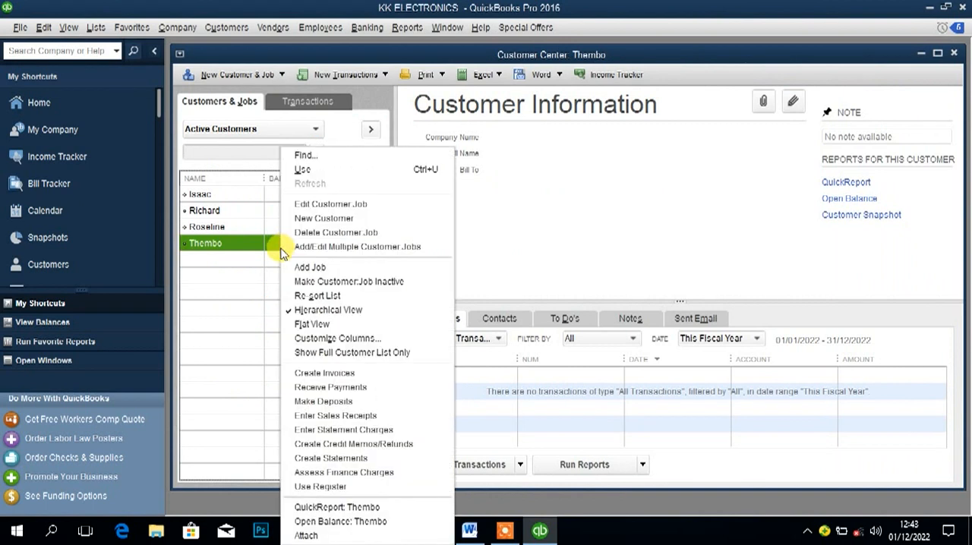
{"action": "left_click", "coordinate": [318, 374]}
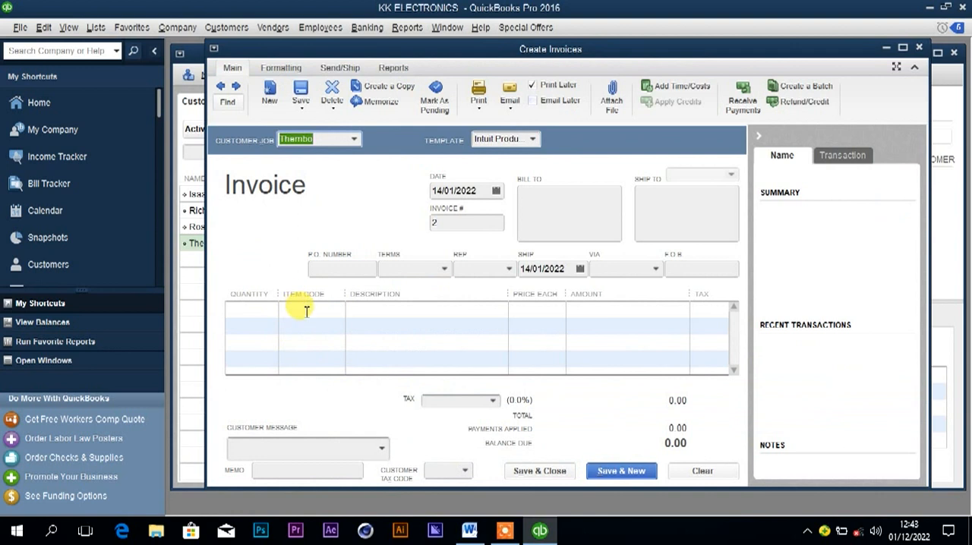
{"action": "left_click", "coordinate": [305, 310]}
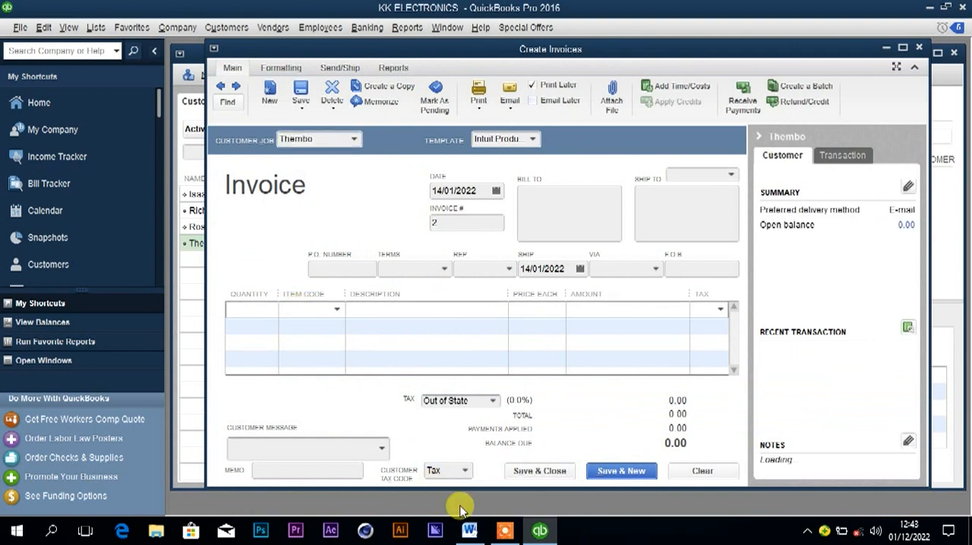
Add 20 of the Bulb item to the invoice, checking the 16th January sale in Word.
{"action": "left_click", "coordinate": [471, 532]}
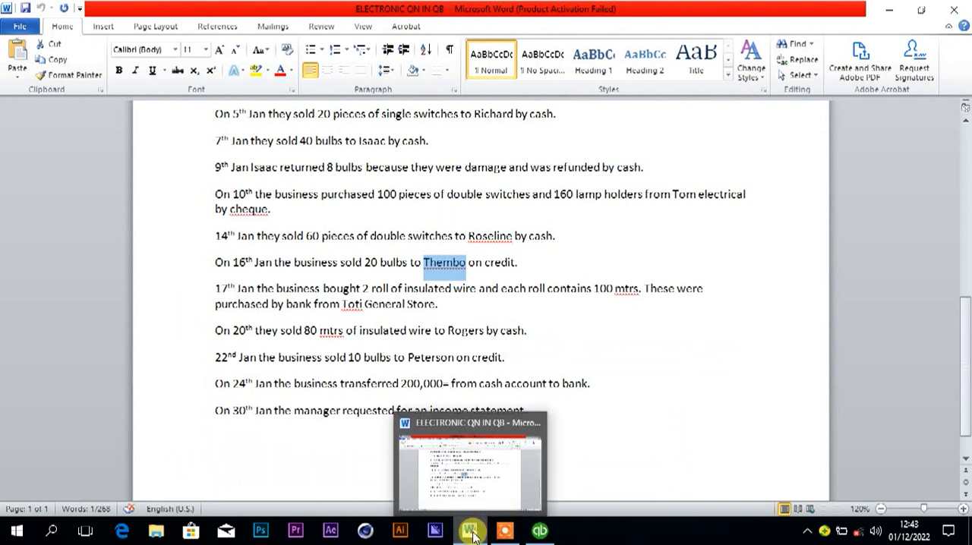
{"action": "left_click", "coordinate": [472, 534]}
{"action": "left_click", "coordinate": [306, 307]}
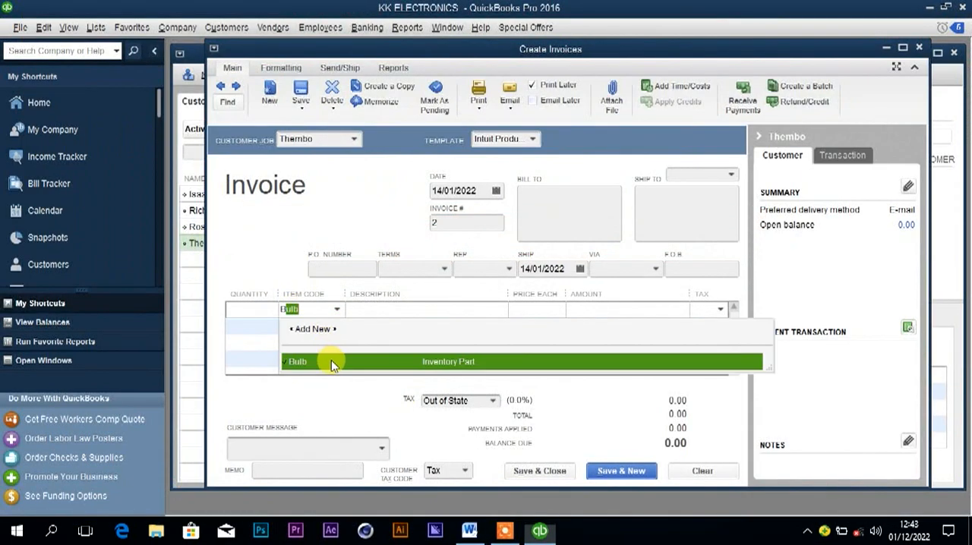
{"action": "left_click", "coordinate": [331, 360]}
{"action": "left_click", "coordinate": [246, 307]}
{"action": "type", "text": "20"}
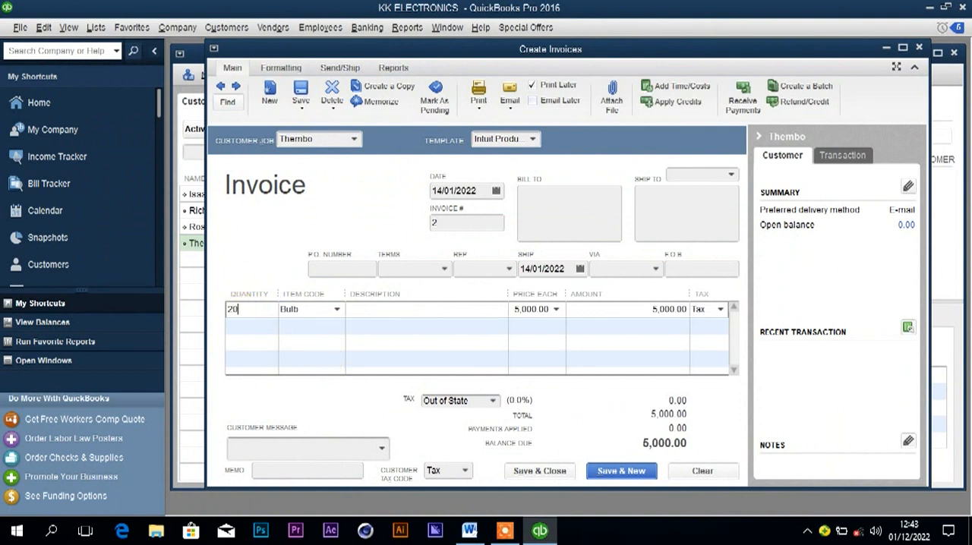
Set the invoice's date to 16/01/2022, then save and close it, accepting the past-date transaction.
{"action": "left_click", "coordinate": [496, 193]}
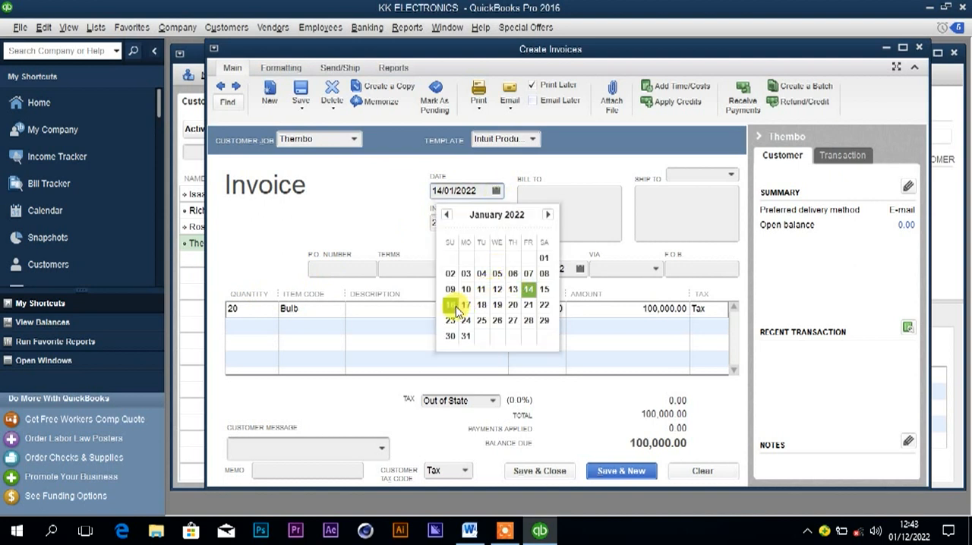
{"action": "left_click", "coordinate": [451, 305]}
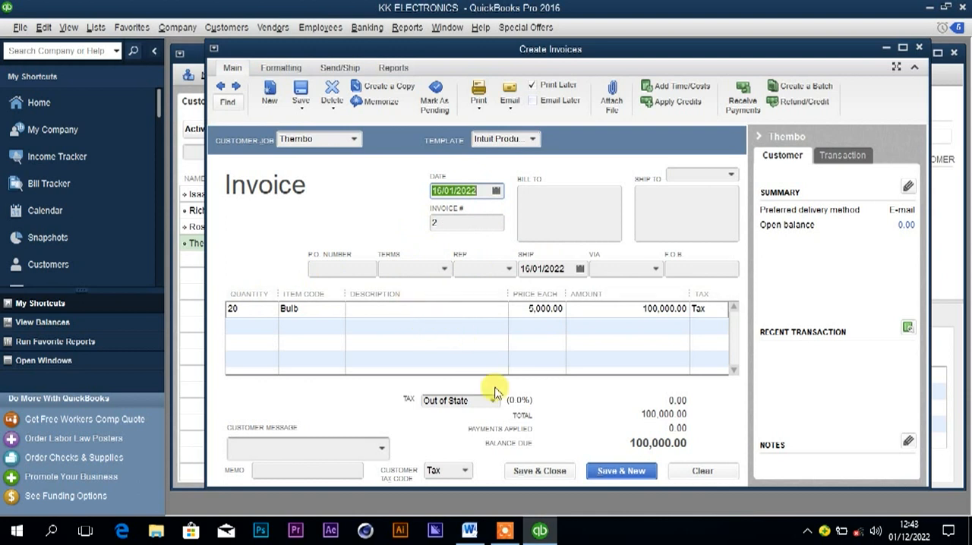
{"action": "left_click", "coordinate": [539, 472]}
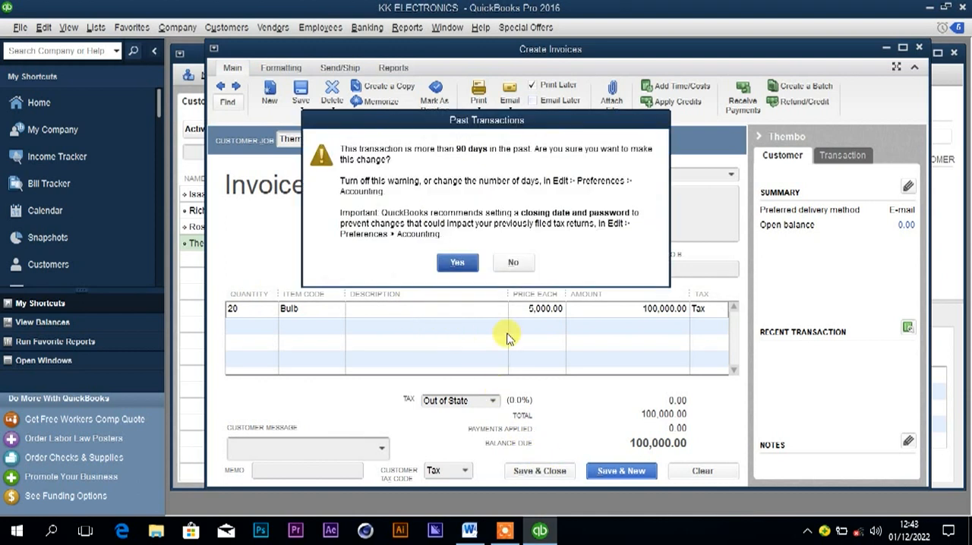
{"action": "left_click", "coordinate": [458, 261]}
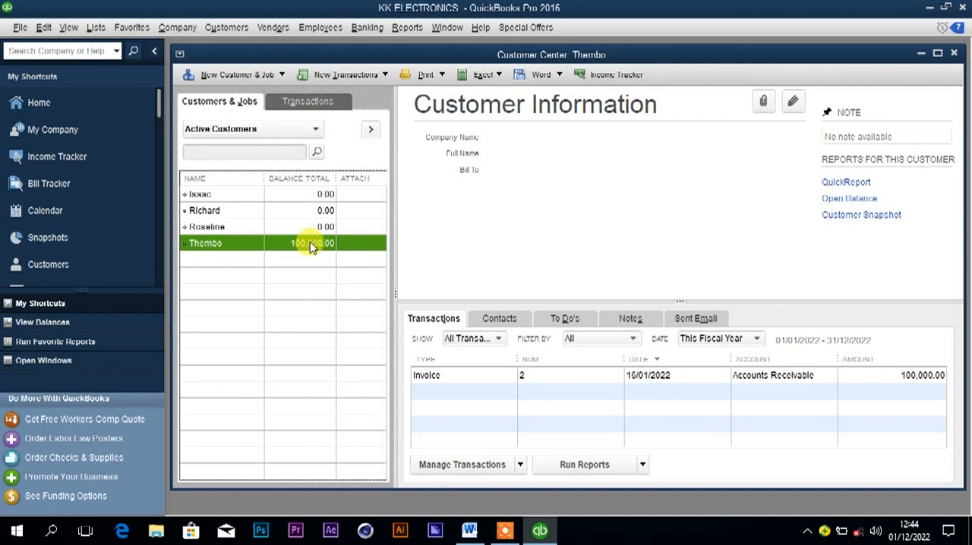
Copy the supplier name Toti General Store from the 17th January purchase in Word, and open the Vendor Center in QuickBooks.
{"action": "left_click", "coordinate": [475, 533]}
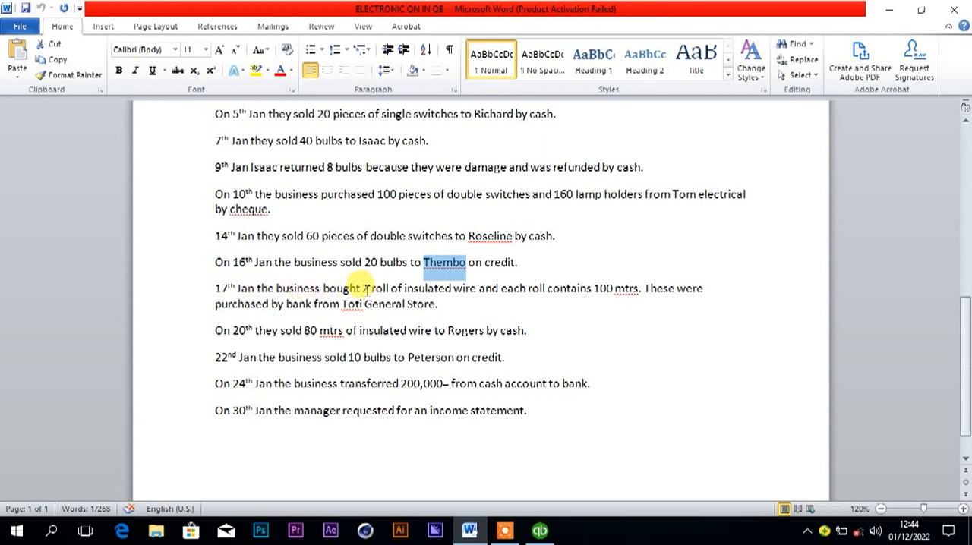
{"action": "left_click", "coordinate": [500, 289]}
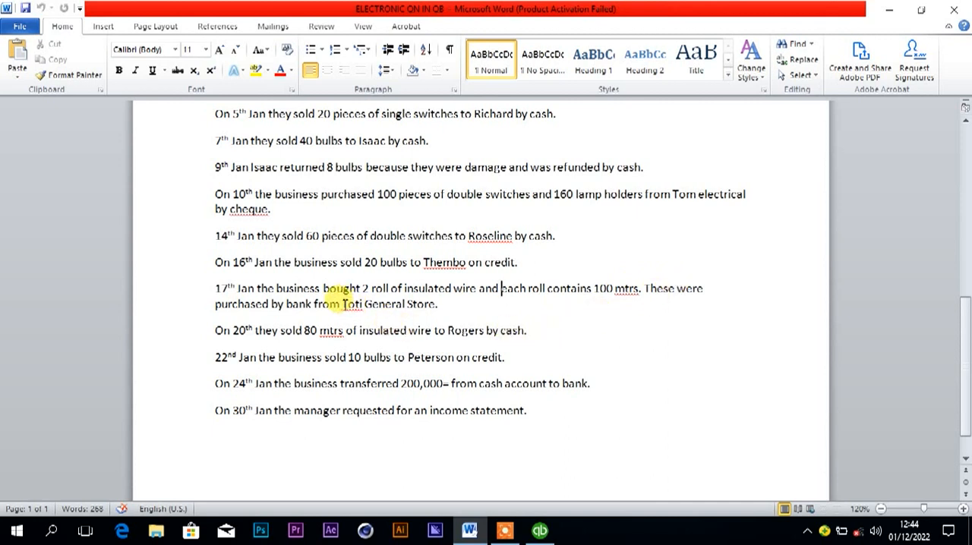
{"action": "left_click_drag", "start_coordinate": [344, 304], "coordinate": [428, 309]}
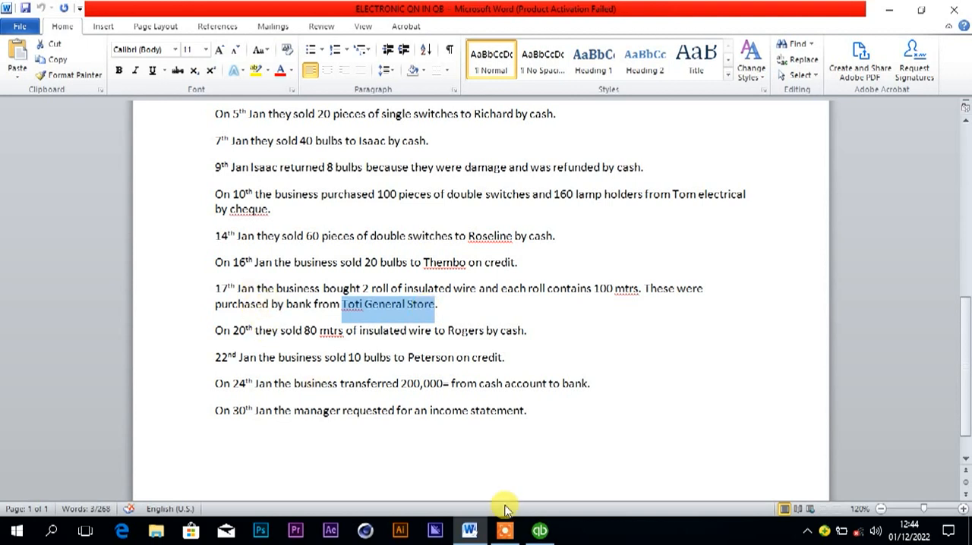
{"action": "left_click", "coordinate": [541, 533]}
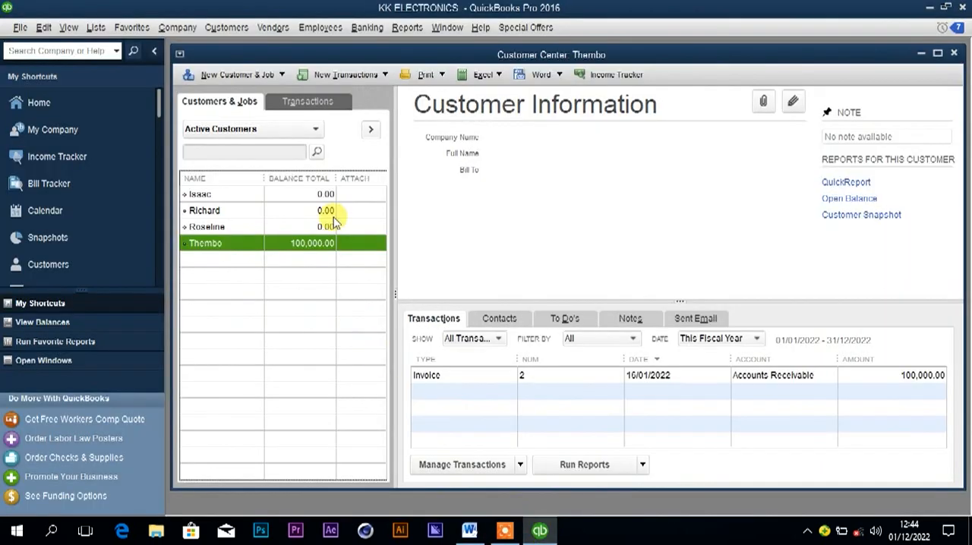
{"action": "left_click", "coordinate": [273, 27]}
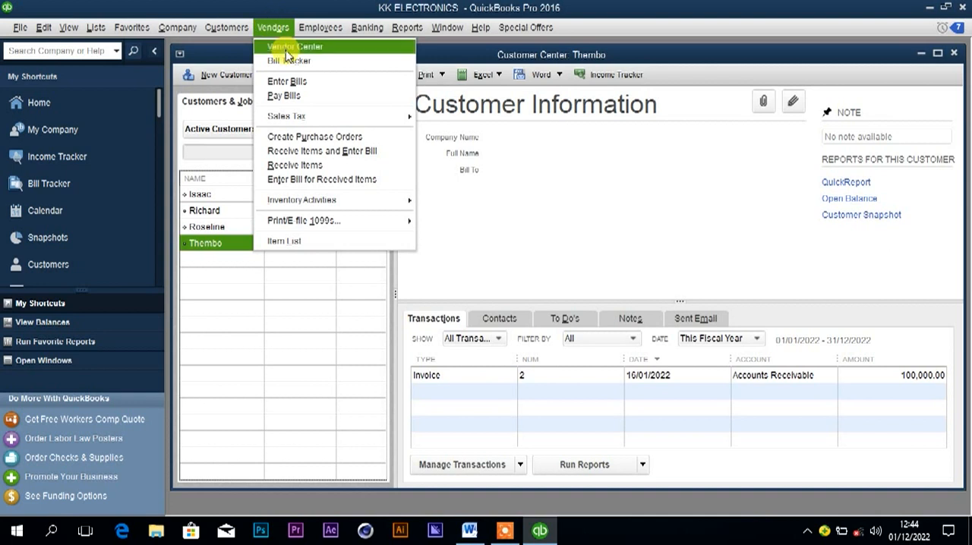
{"action": "left_click", "coordinate": [285, 41]}
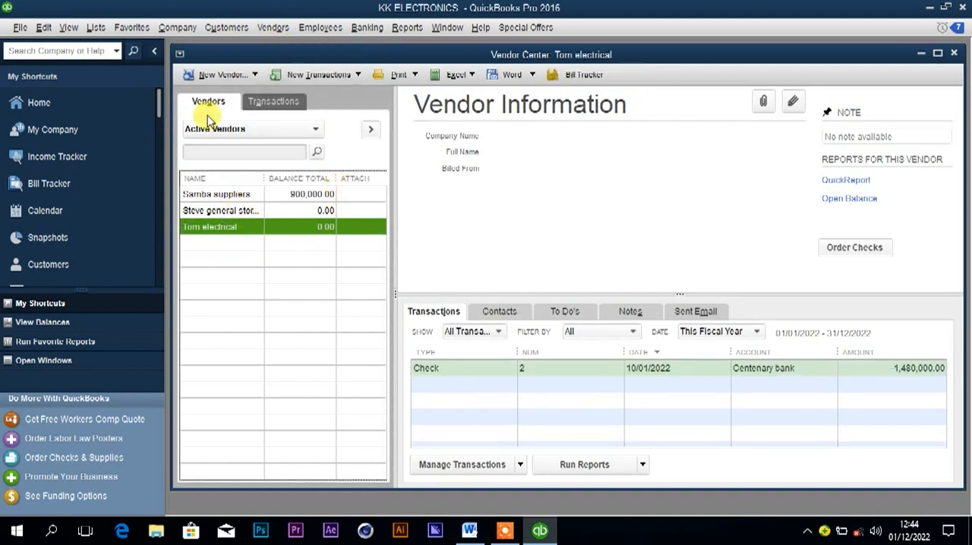
Create a new vendor named Toti General Store and try to save it with the as-of date 01/17/2022.
{"action": "left_click", "coordinate": [221, 74]}
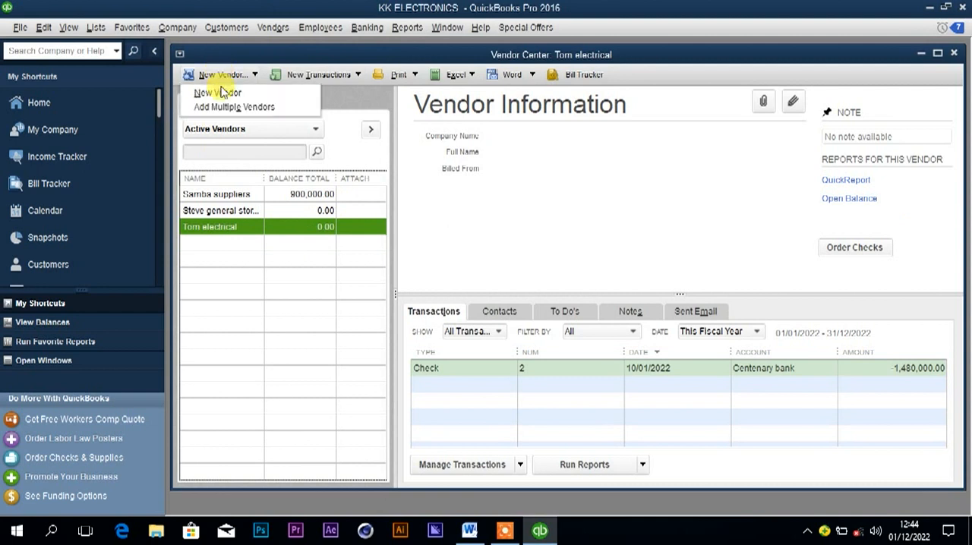
{"action": "left_click", "coordinate": [221, 90]}
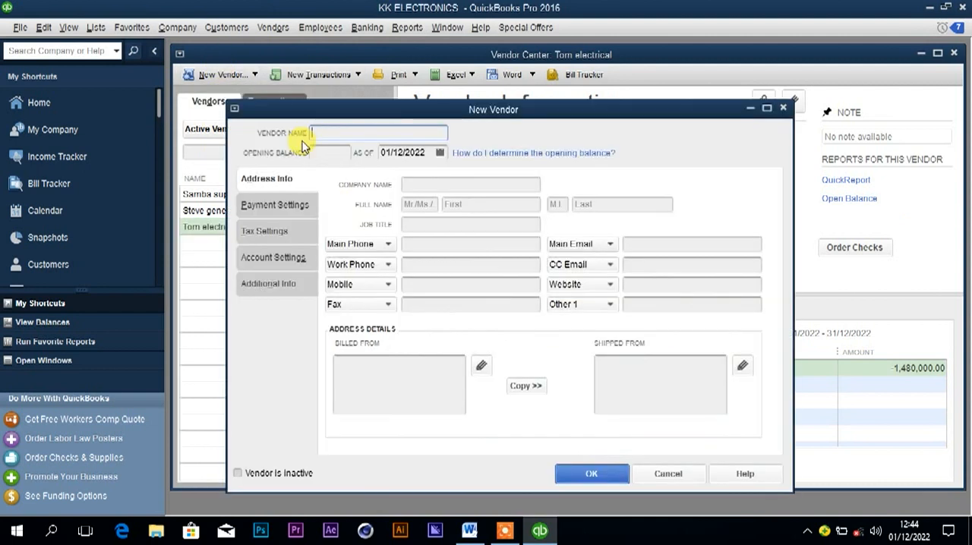
{"action": "type", "text": "Totl General Store"}
{"action": "left_click", "coordinate": [403, 151]}
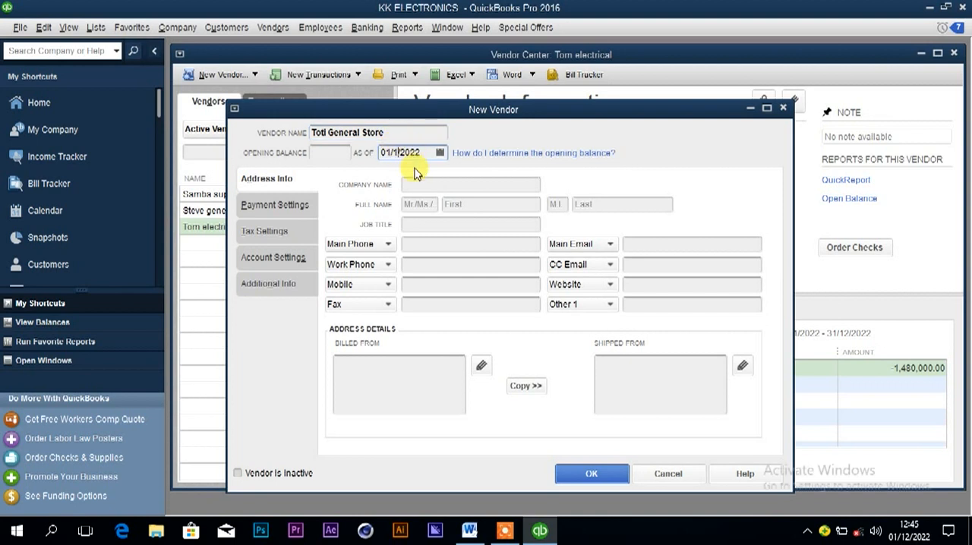
{"action": "type", "text": "7"}
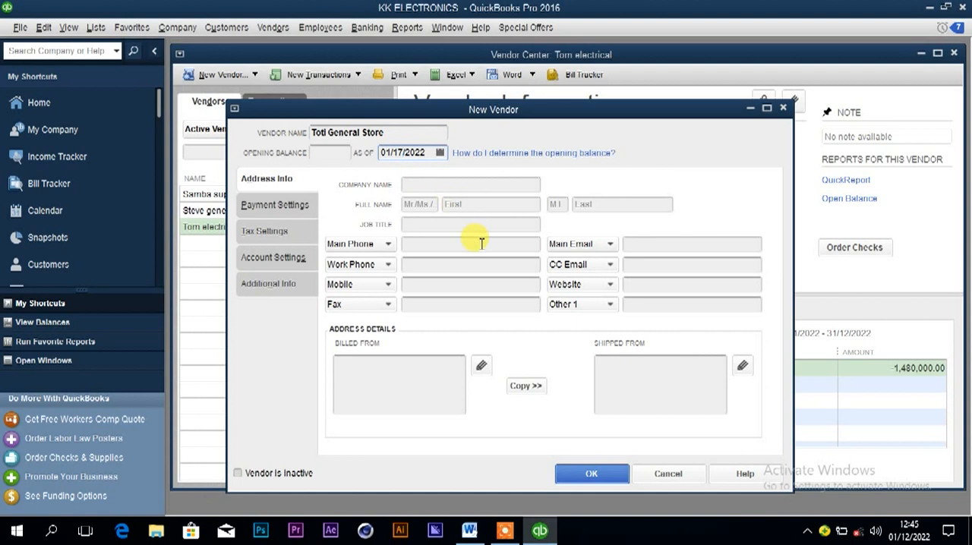
{"action": "left_click", "coordinate": [586, 474]}
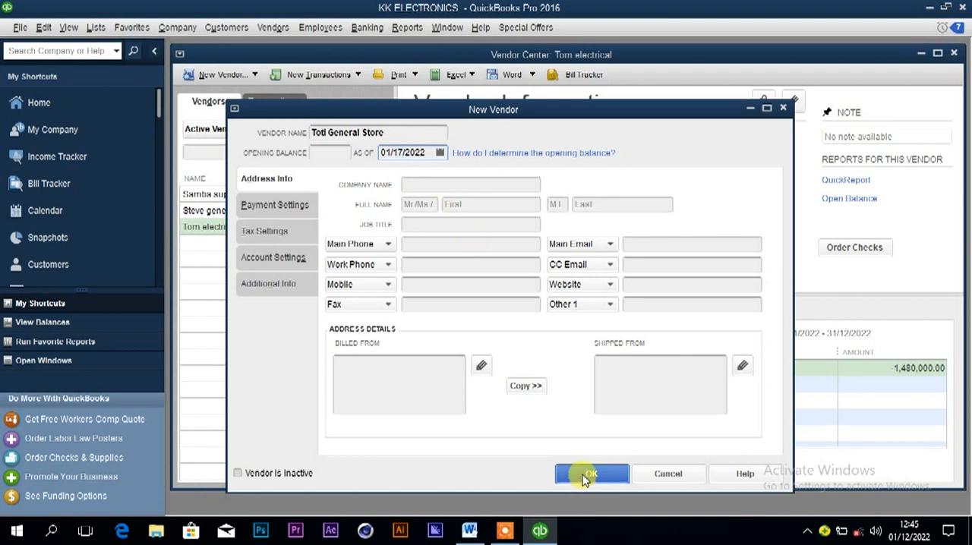
{"action": "left_click", "coordinate": [484, 315]}
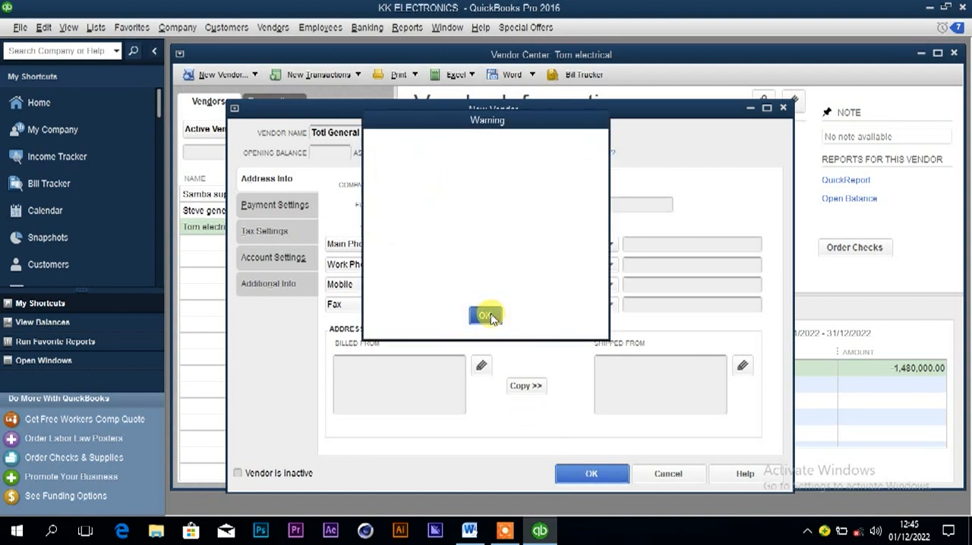
Set the new vendor's as-of date to 17/01/2022 from the calendar and save the vendor.
{"action": "left_click", "coordinate": [401, 153]}
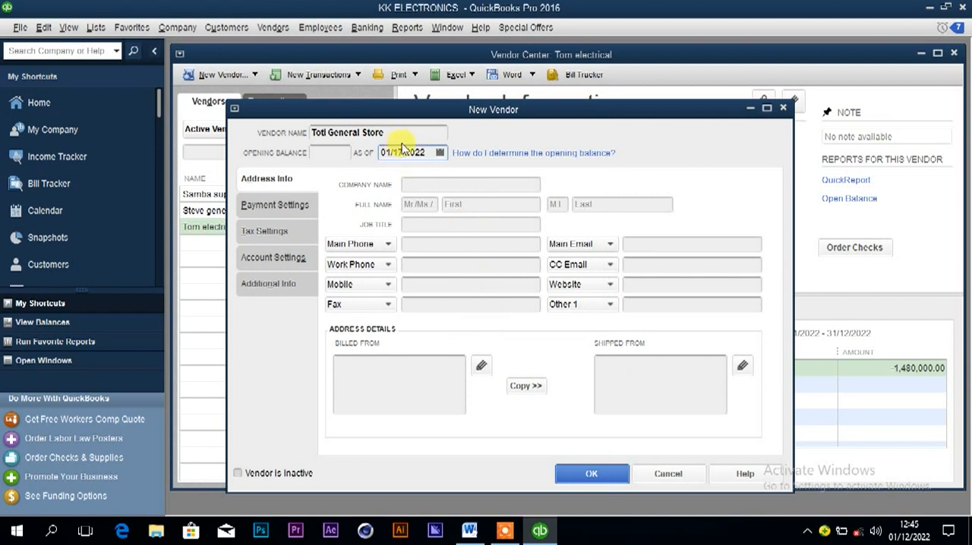
{"action": "left_click", "coordinate": [441, 154]}
{"action": "left_click", "coordinate": [414, 265]}
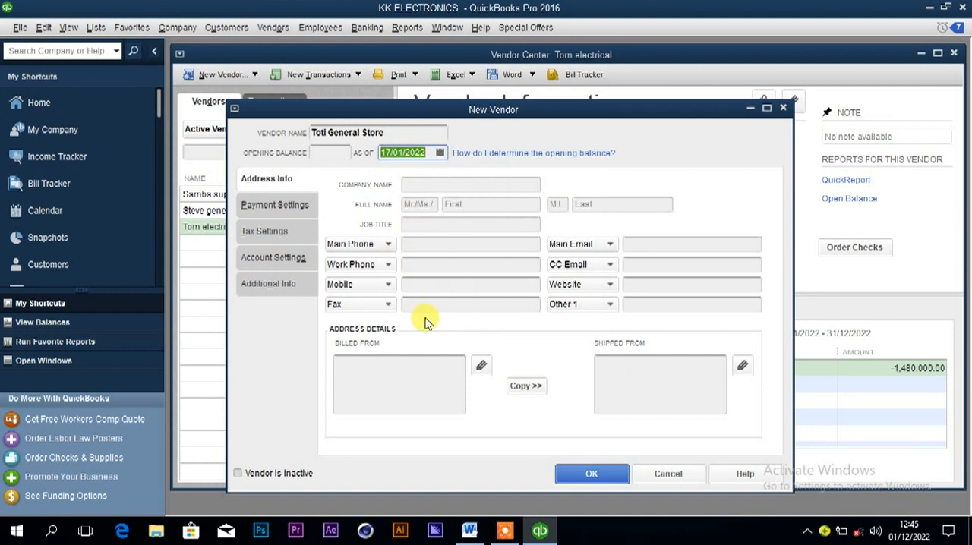
{"action": "left_click", "coordinate": [592, 468]}
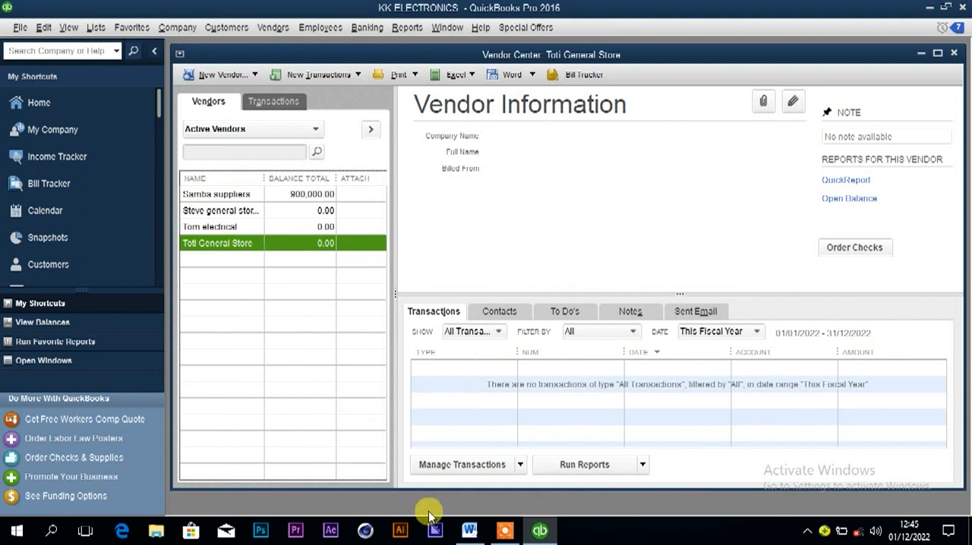
Switch to Word to check the details of the 17th January purchase of insulated wire.
{"action": "left_click", "coordinate": [468, 534]}
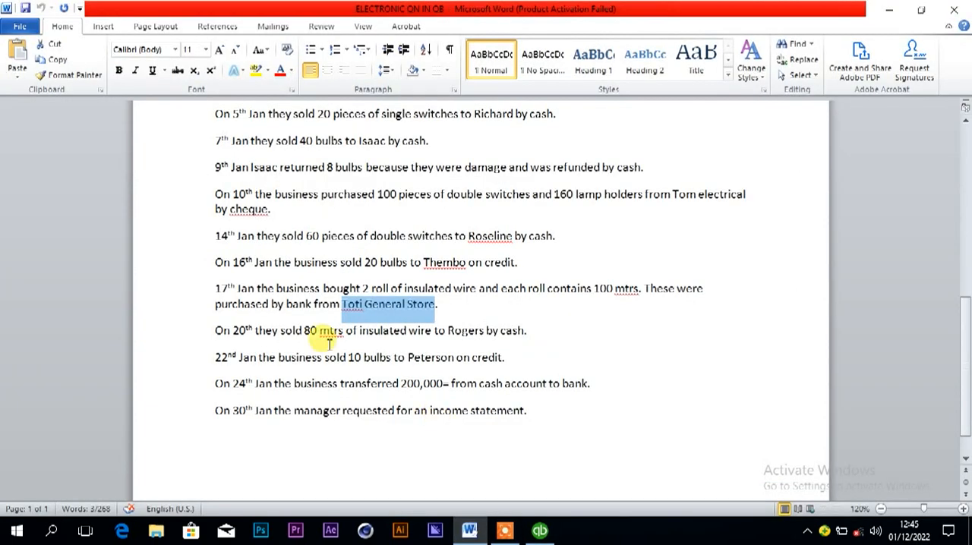
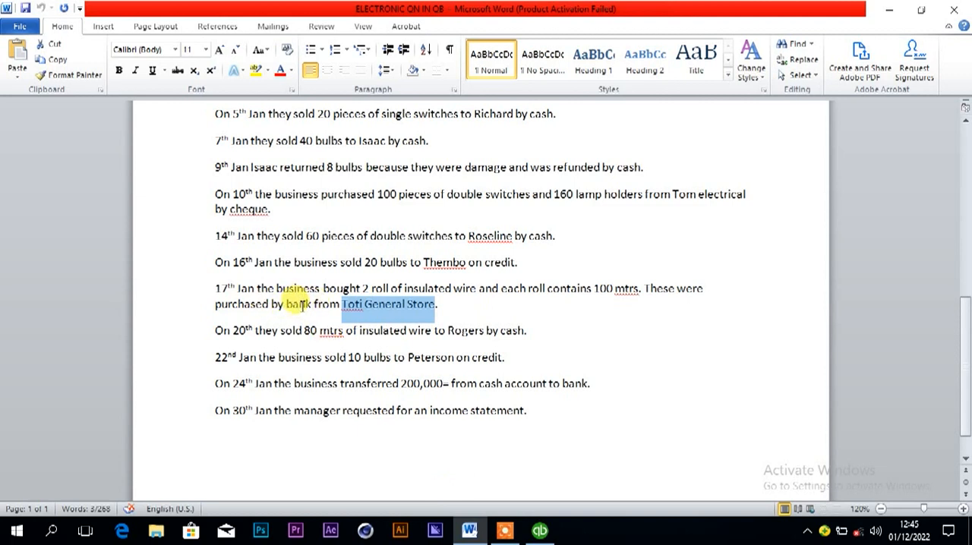
Switch to QuickBooks and write a check to Toti General Store for 200 units of the Insulated wire item.
{"action": "left_click", "coordinate": [540, 530]}
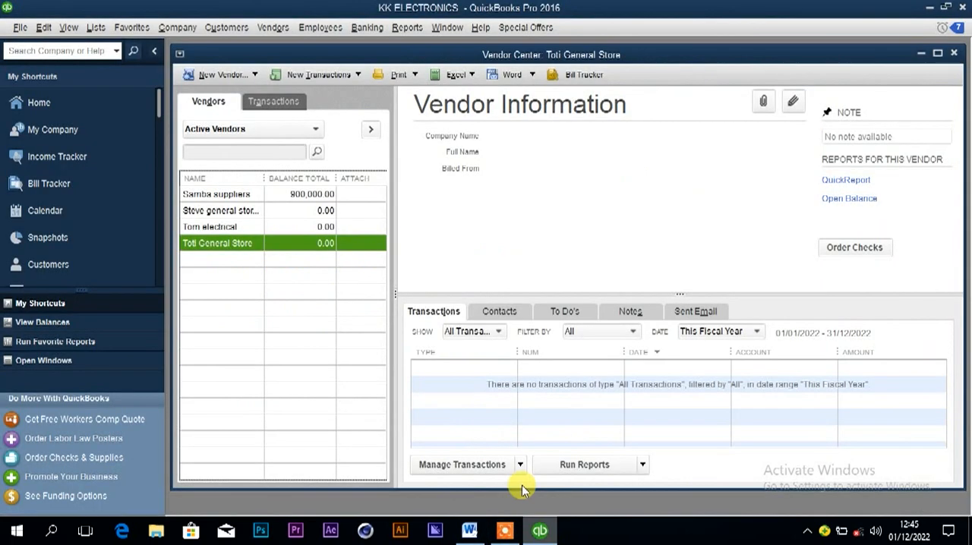
{"action": "right_click", "coordinate": [288, 252]}
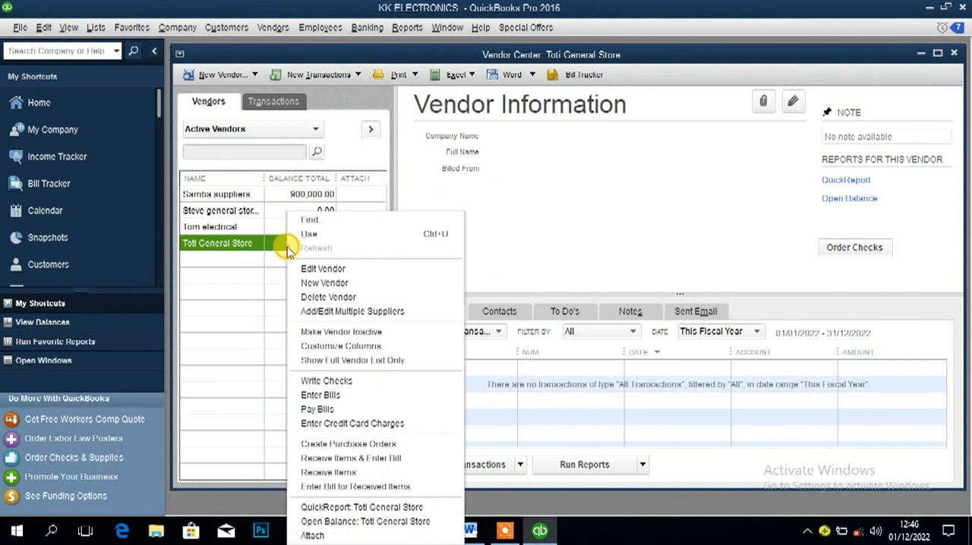
{"action": "left_click", "coordinate": [328, 381]}
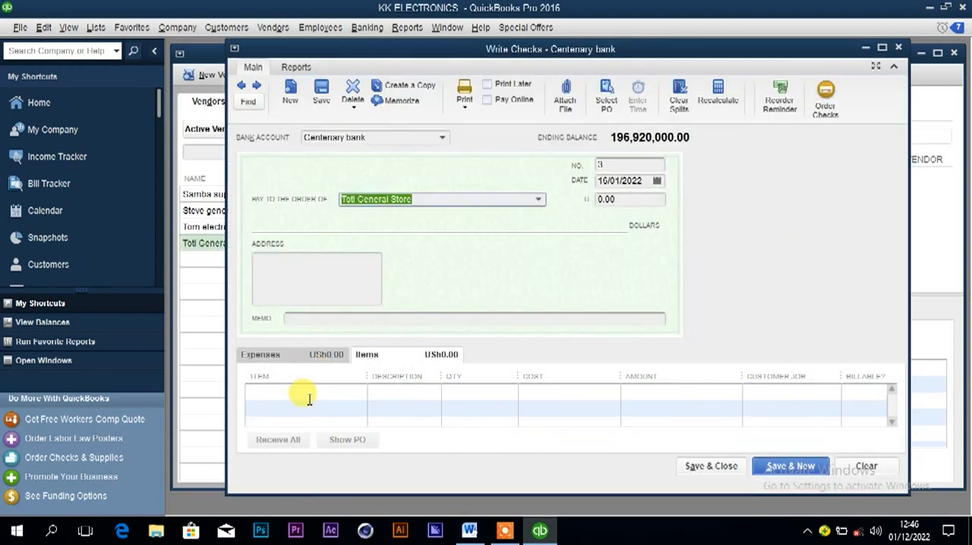
{"action": "left_click", "coordinate": [307, 390]}
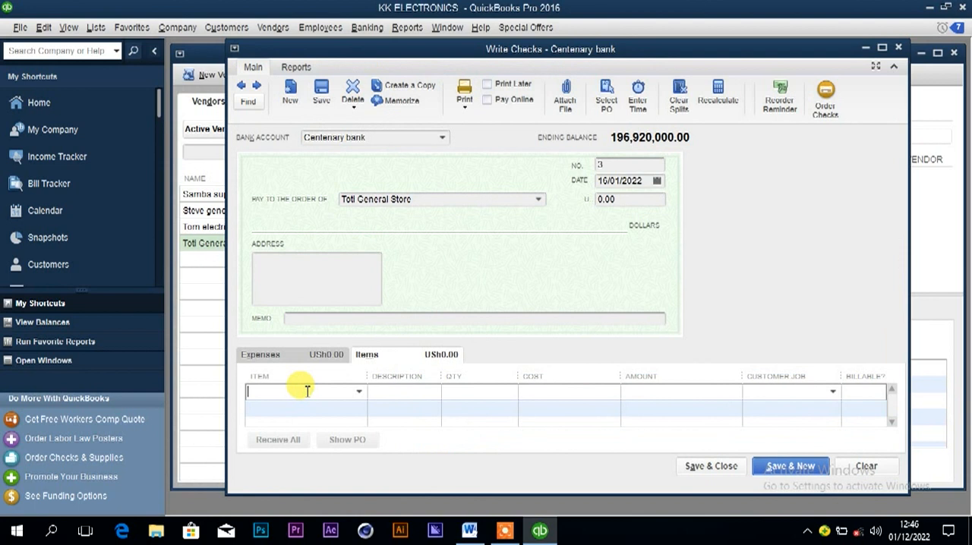
{"action": "left_click", "coordinate": [358, 391]}
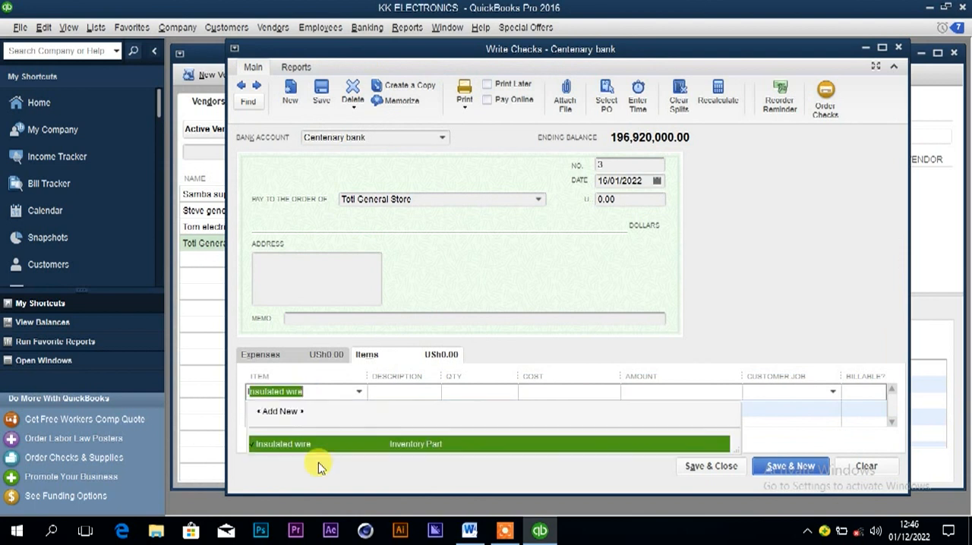
{"action": "left_click", "coordinate": [321, 447]}
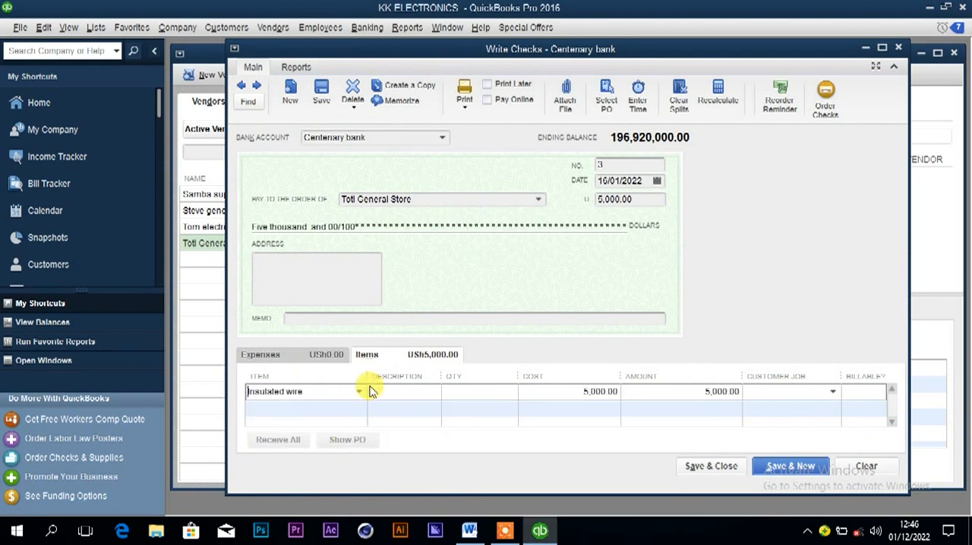
{"action": "left_click", "coordinate": [484, 391]}
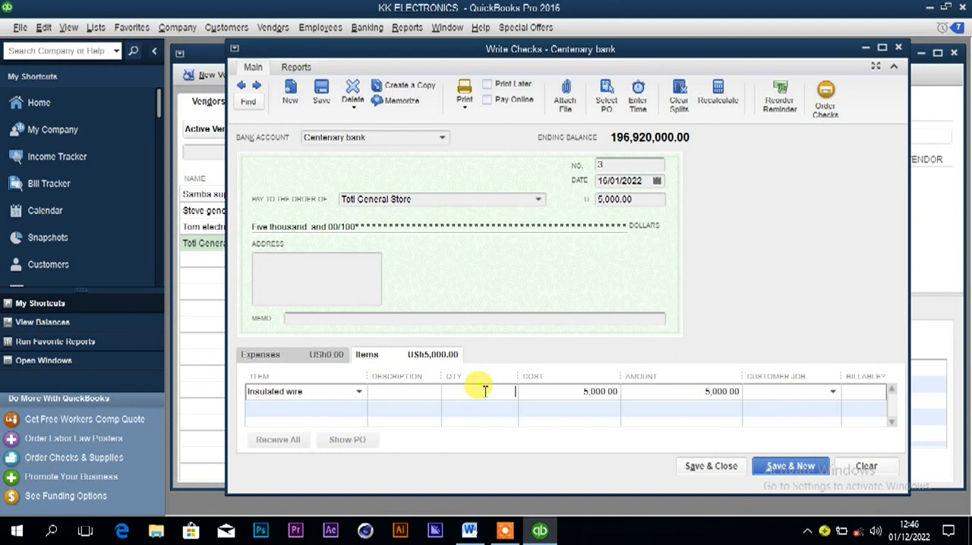
{"action": "type", "text": "200"}
{"action": "left_click", "coordinate": [540, 391]}
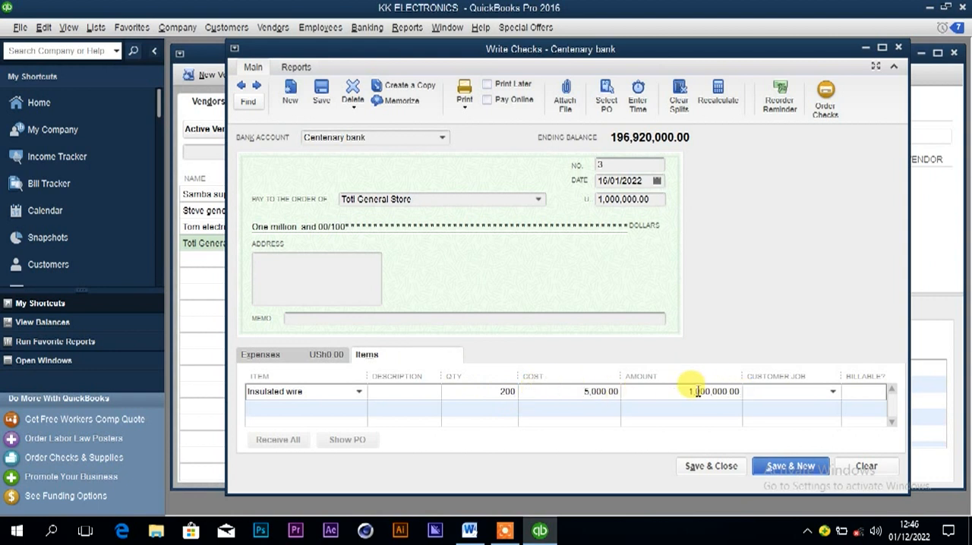
Date the check 17/01/2022, save and close it, and accept the past-transaction date.
{"action": "left_click", "coordinate": [657, 180]}
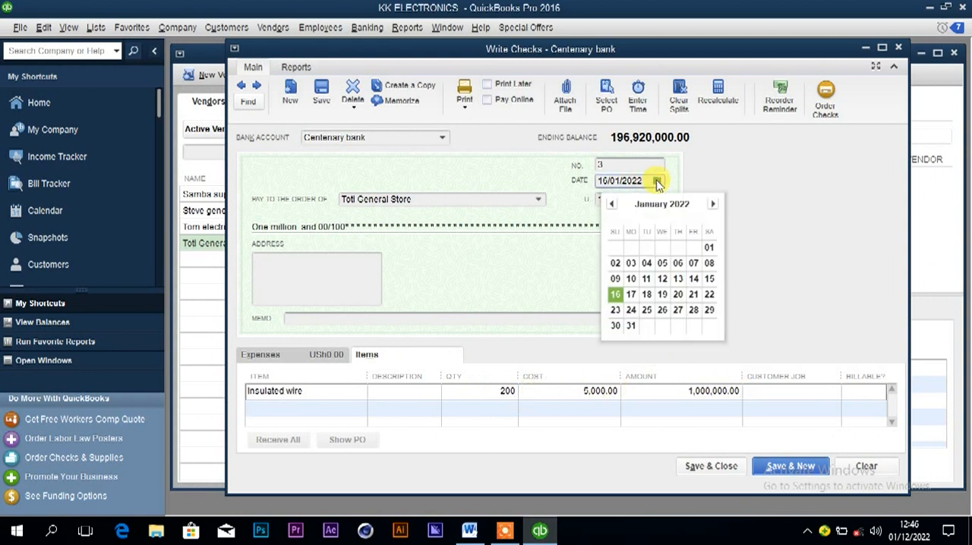
{"action": "left_click", "coordinate": [634, 297]}
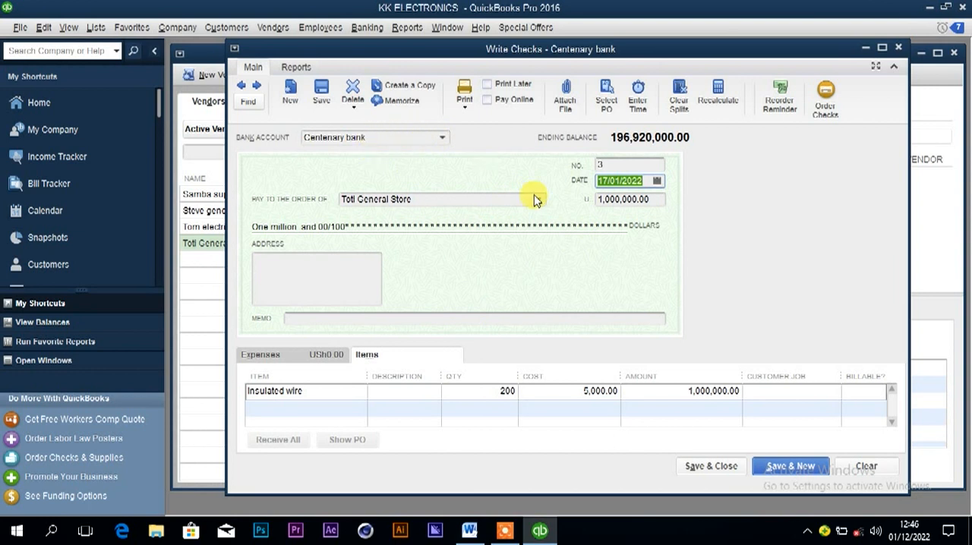
{"action": "left_click", "coordinate": [704, 467]}
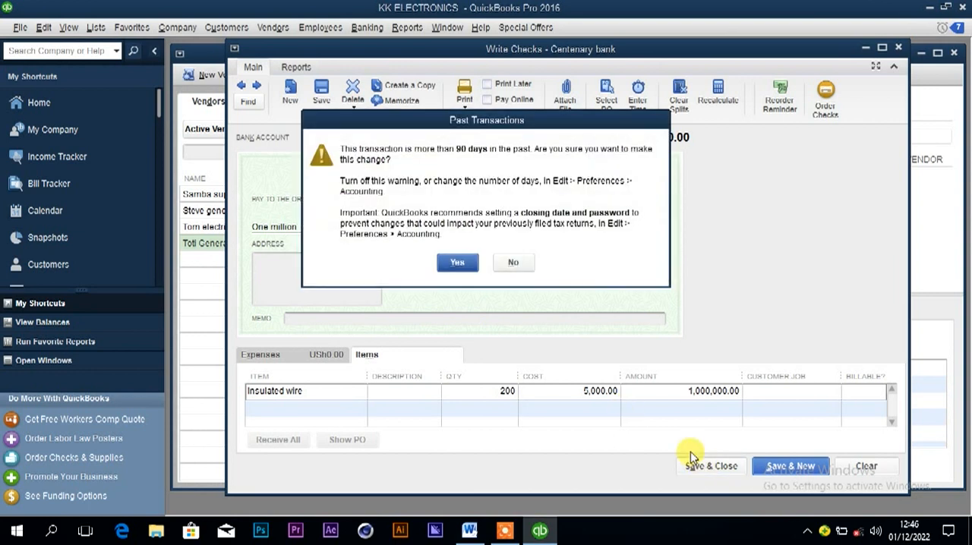
{"action": "left_click", "coordinate": [455, 262]}
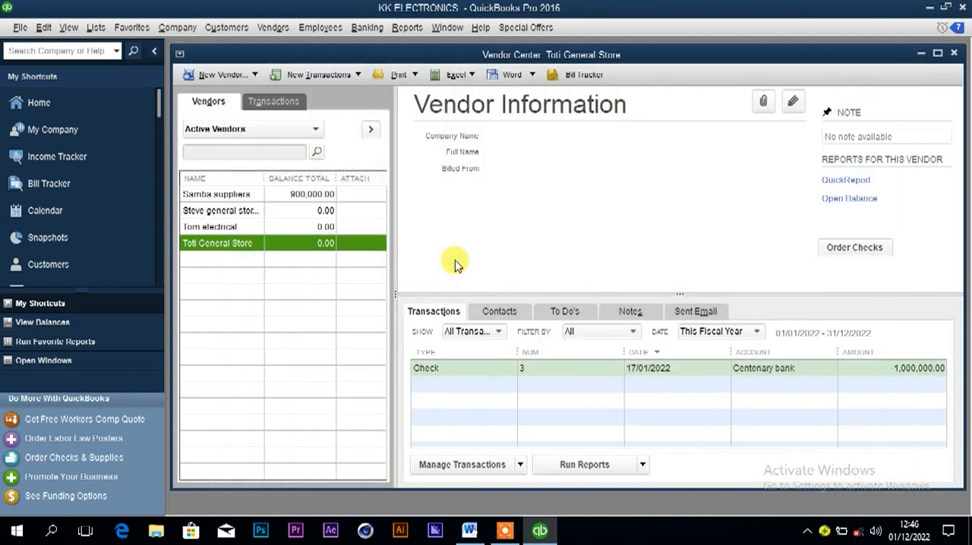
Copy the customer's name from the 20th January insulated wire sale in Word, and open the Customer Center in QuickBooks.
{"action": "left_click", "coordinate": [468, 531]}
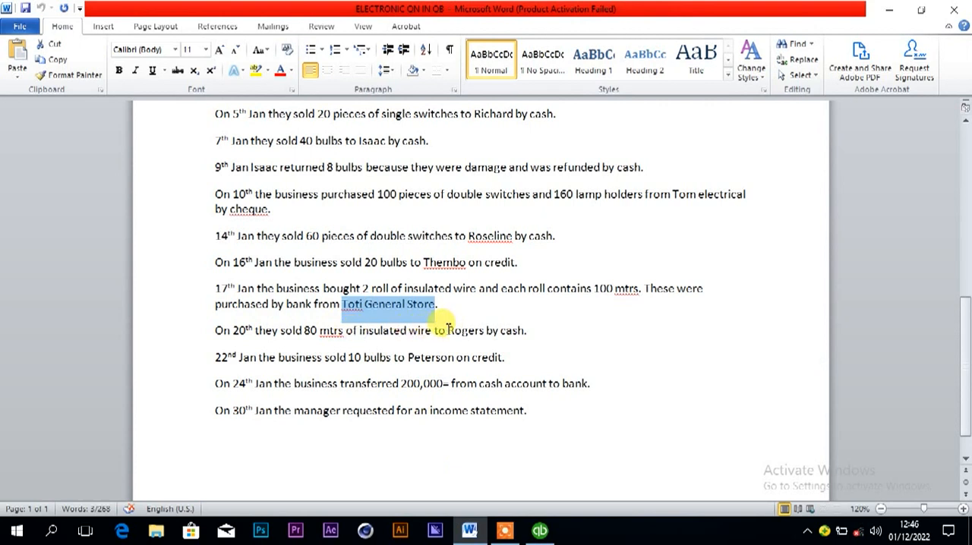
{"action": "left_click_drag", "start_coordinate": [448, 329], "coordinate": [487, 336]}
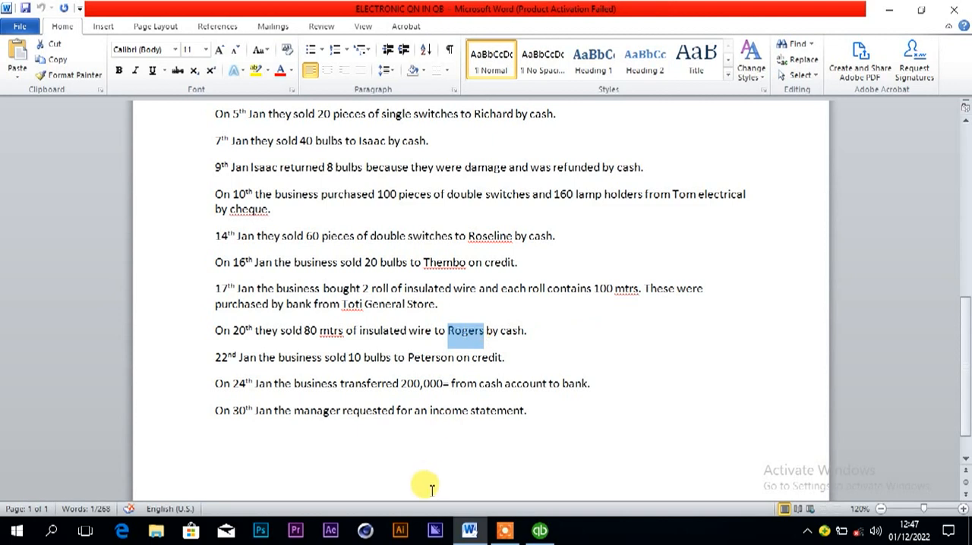
{"action": "left_click", "coordinate": [539, 530]}
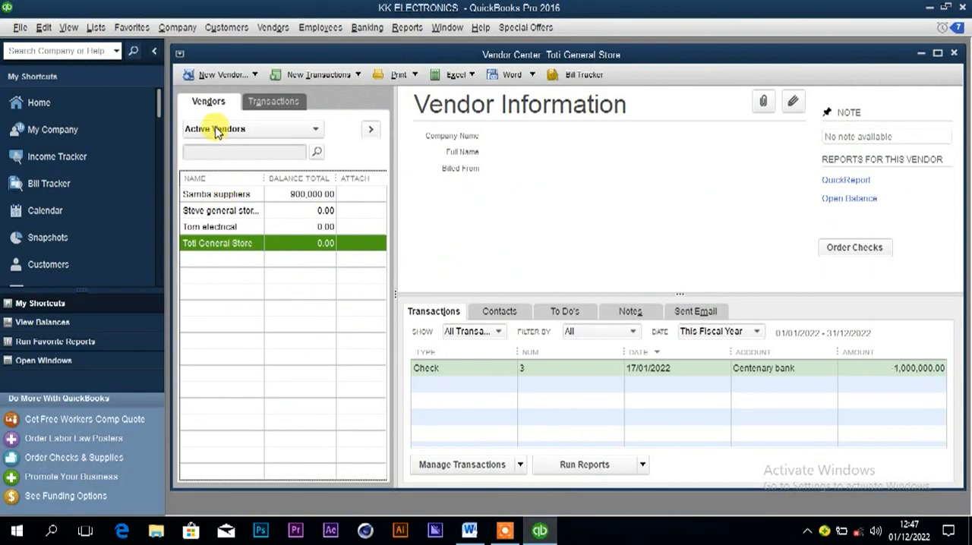
{"action": "left_click", "coordinate": [225, 28]}
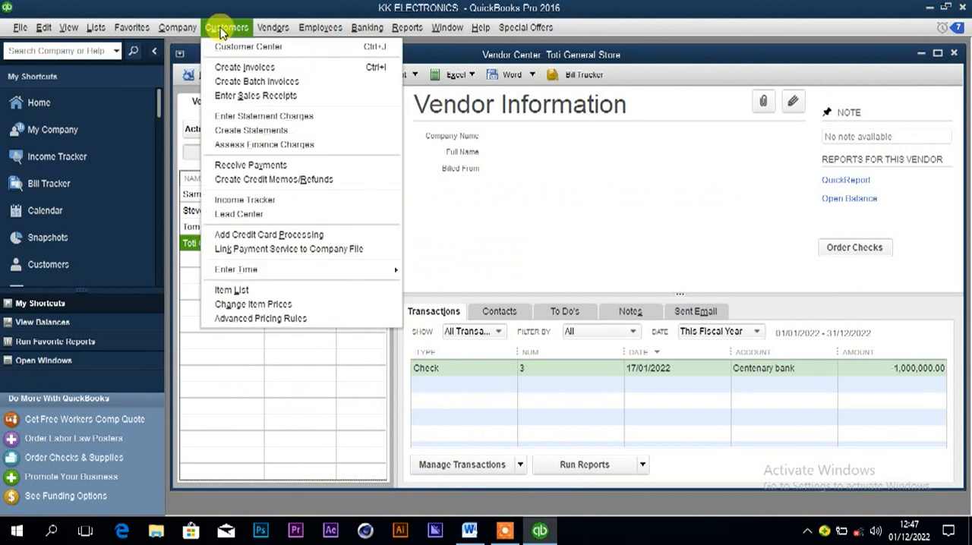
{"action": "left_click", "coordinate": [236, 46]}
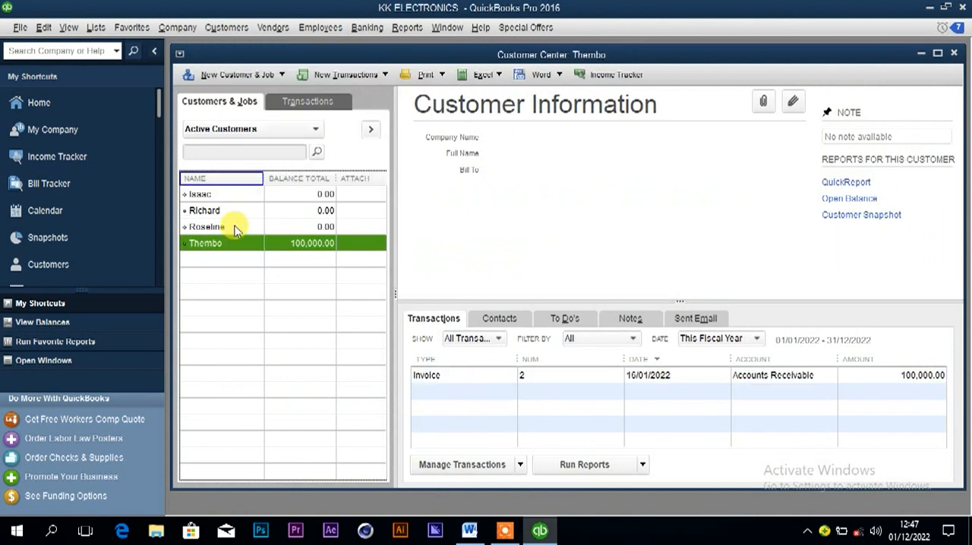
Create a new customer with the copied name and the as-of date 20/01/2022, and save it.
{"action": "right_click", "coordinate": [226, 271]}
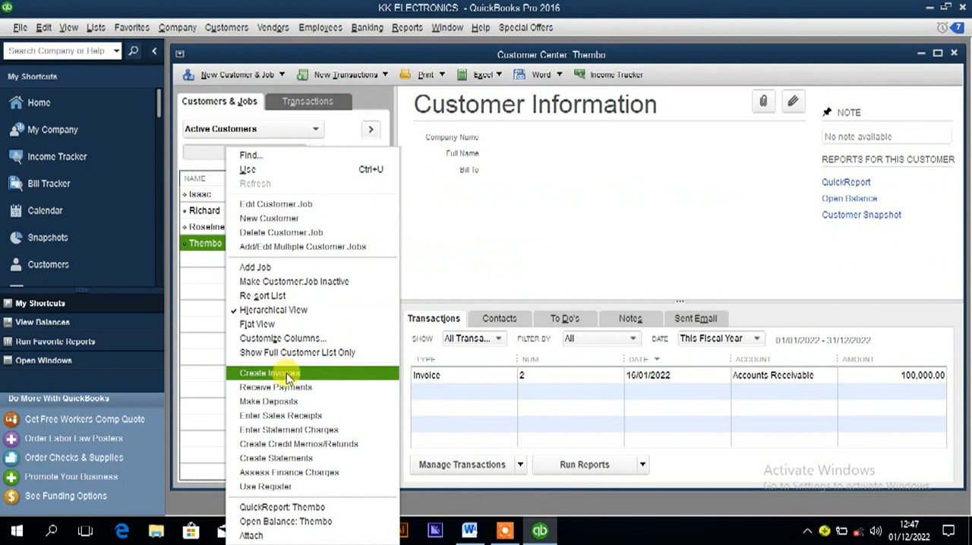
{"action": "left_click", "coordinate": [281, 218]}
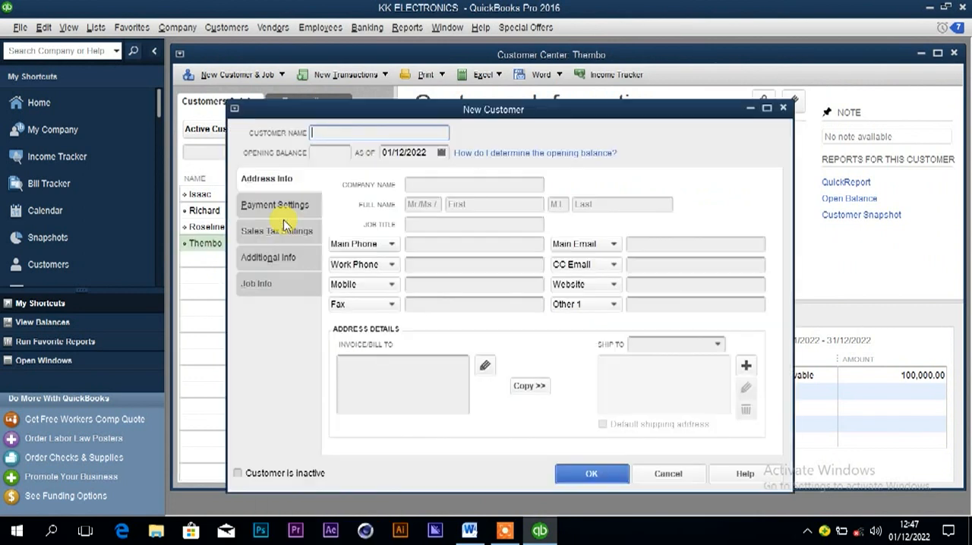
{"action": "type", "text": "Rogers"}
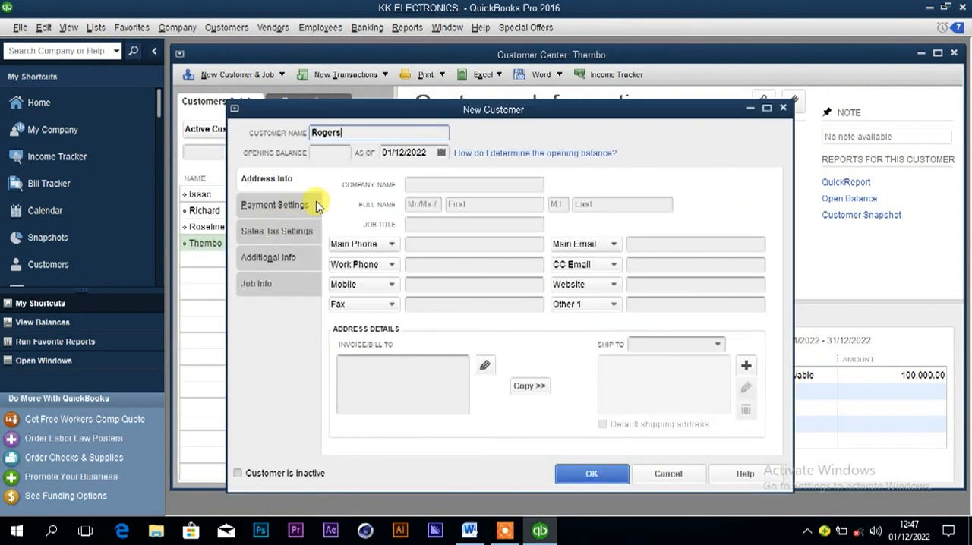
{"action": "left_click", "coordinate": [403, 152]}
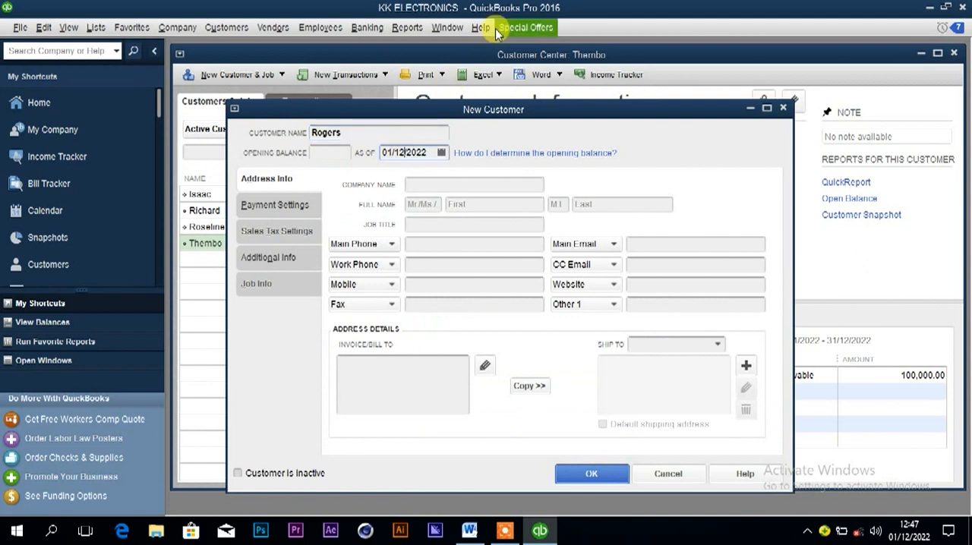
{"action": "left_click", "coordinate": [442, 153]}
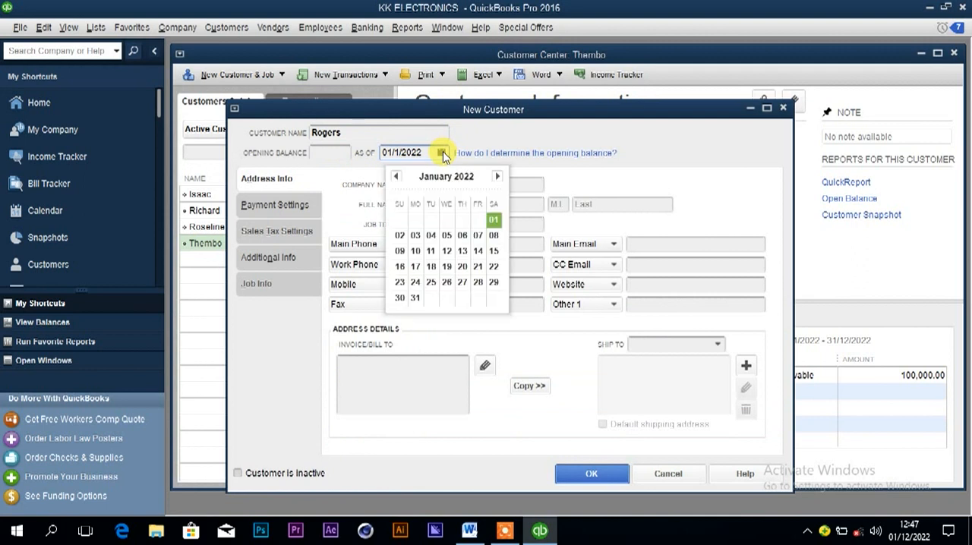
{"action": "left_click", "coordinate": [462, 265]}
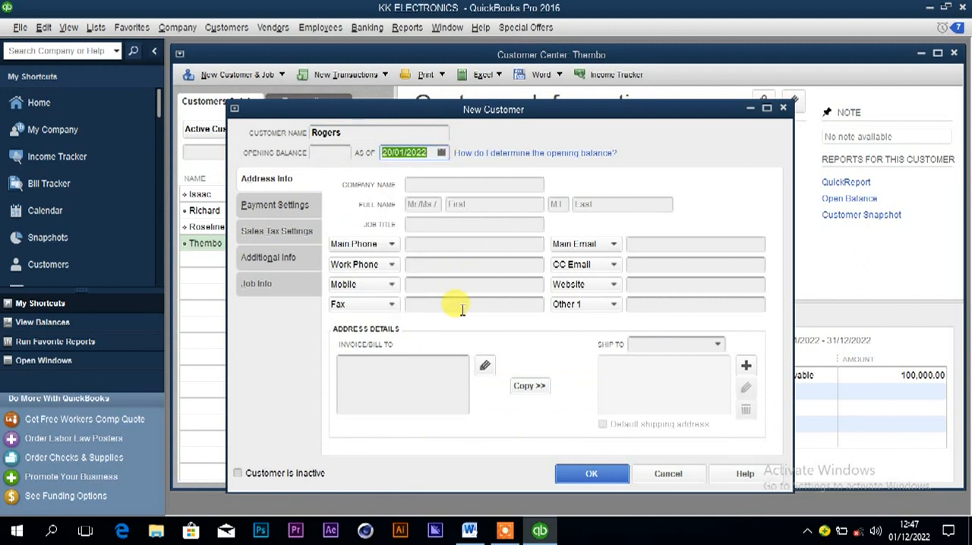
{"action": "left_click", "coordinate": [569, 477]}
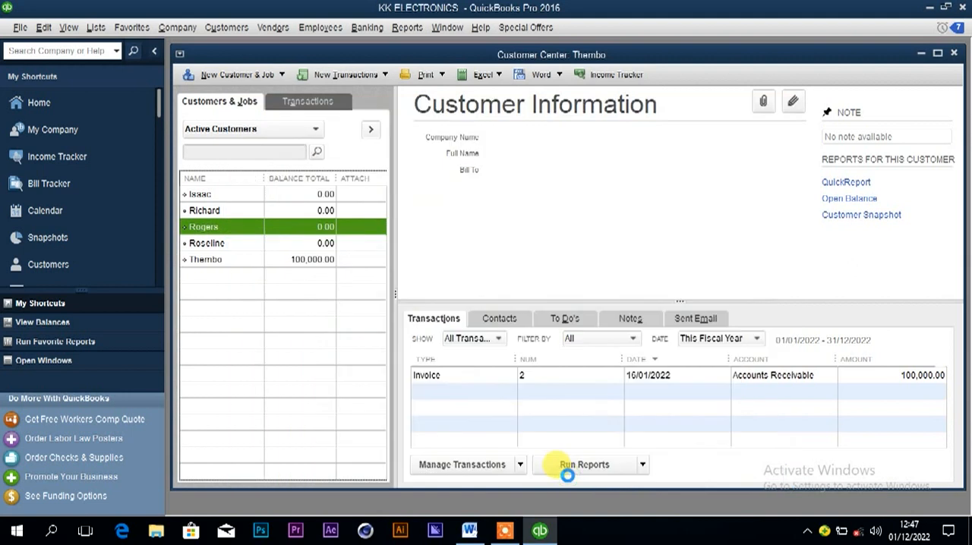
Check the 20th January sale's payment method in Word, and start a cash sales receipt for the new customer in QuickBooks.
{"action": "left_click", "coordinate": [469, 535]}
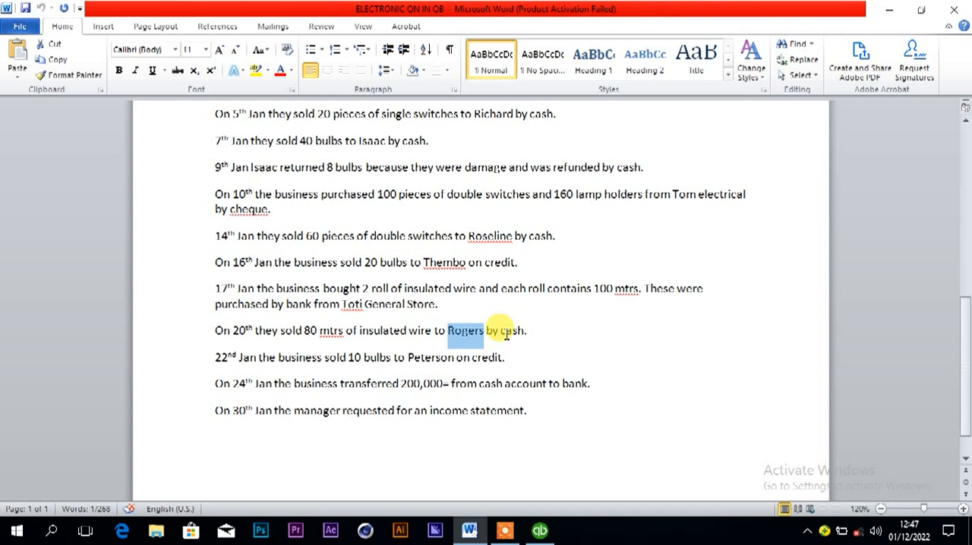
{"action": "mouse_move", "coordinate": [539, 533]}
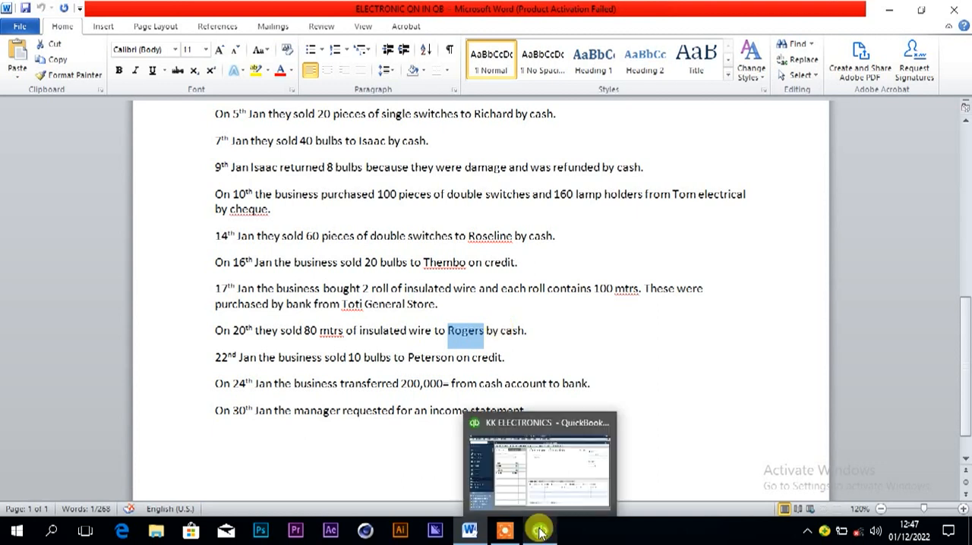
{"action": "left_click", "coordinate": [539, 531]}
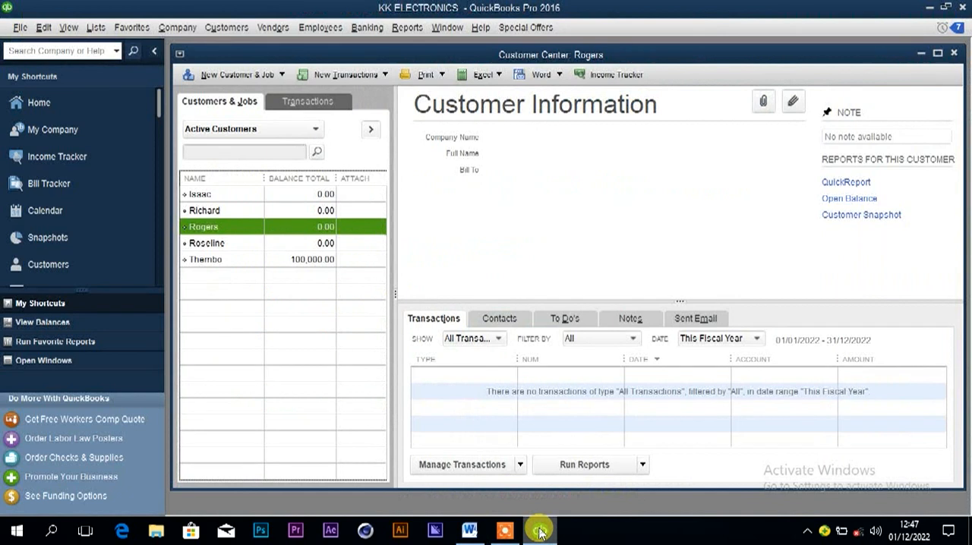
{"action": "right_click", "coordinate": [295, 231]}
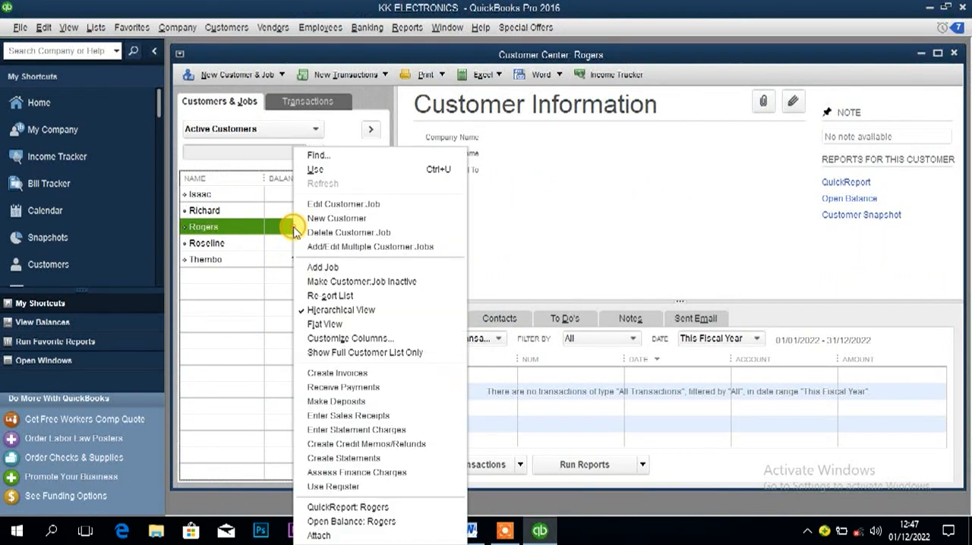
{"action": "left_click", "coordinate": [347, 418]}
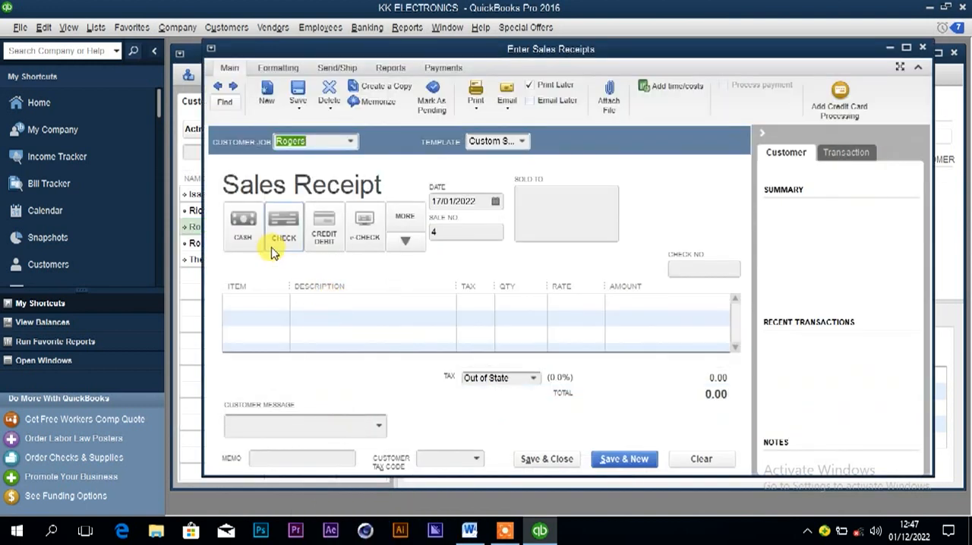
{"action": "left_click", "coordinate": [238, 223]}
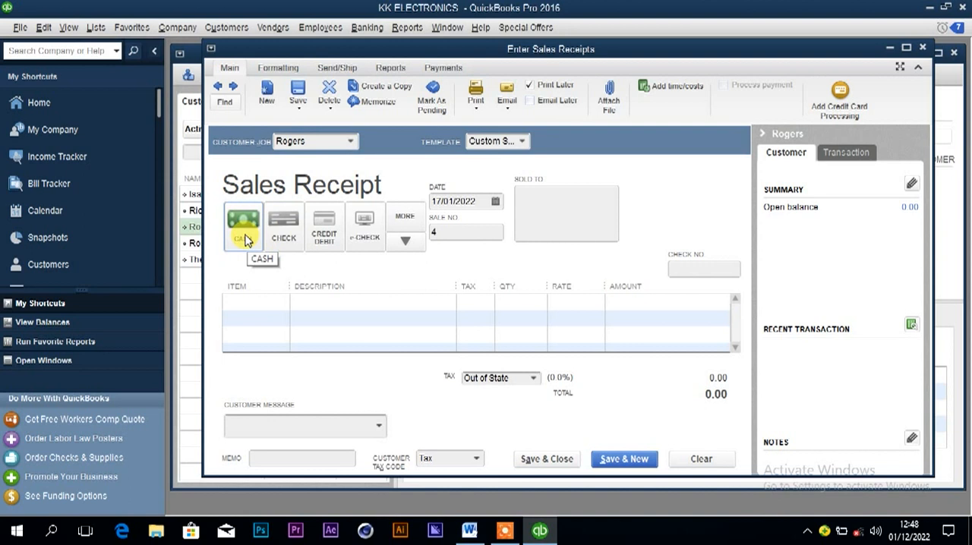
Add 80 units of Insulated wire to the sales receipt and set its date to 20/01/2022.
{"action": "left_click", "coordinate": [257, 300]}
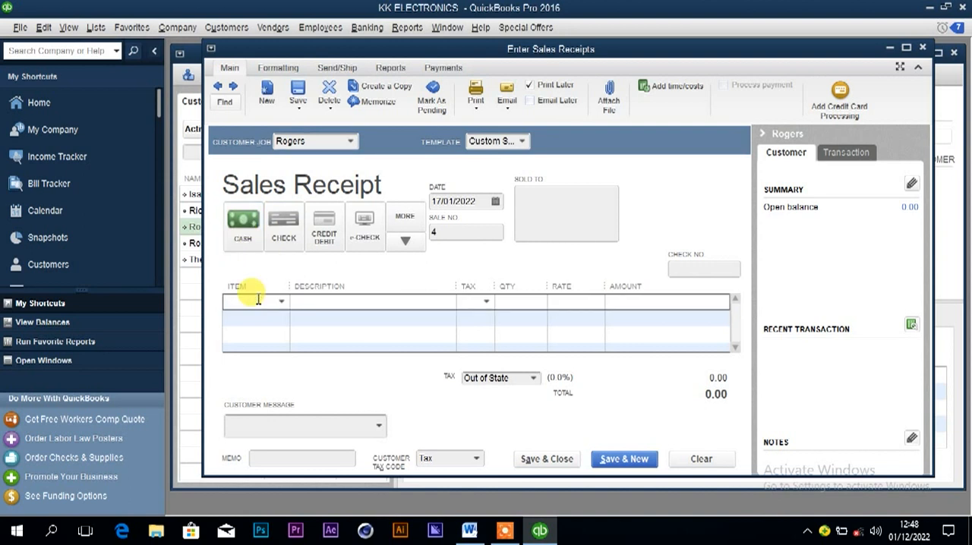
{"action": "type", "text": "In"}
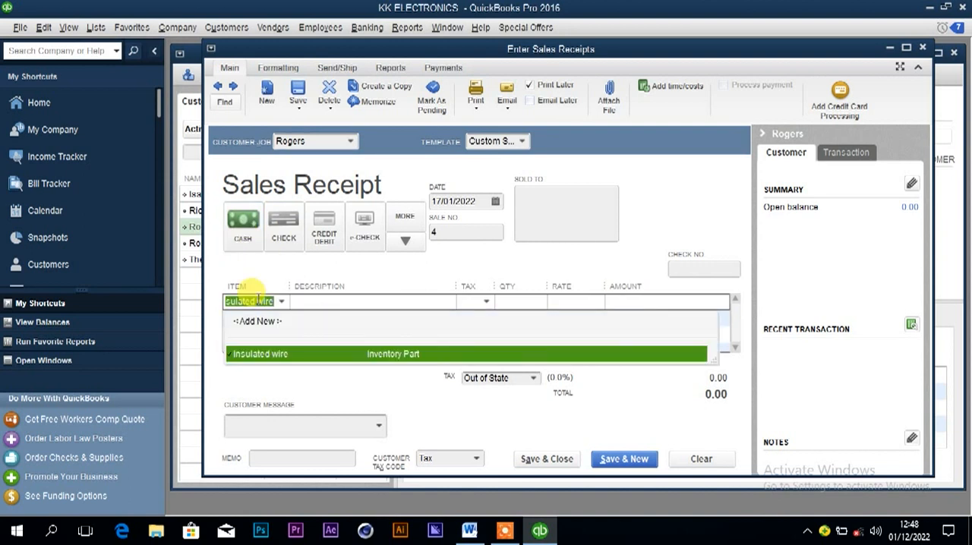
{"action": "left_click", "coordinate": [275, 353]}
{"action": "left_click", "coordinate": [516, 302]}
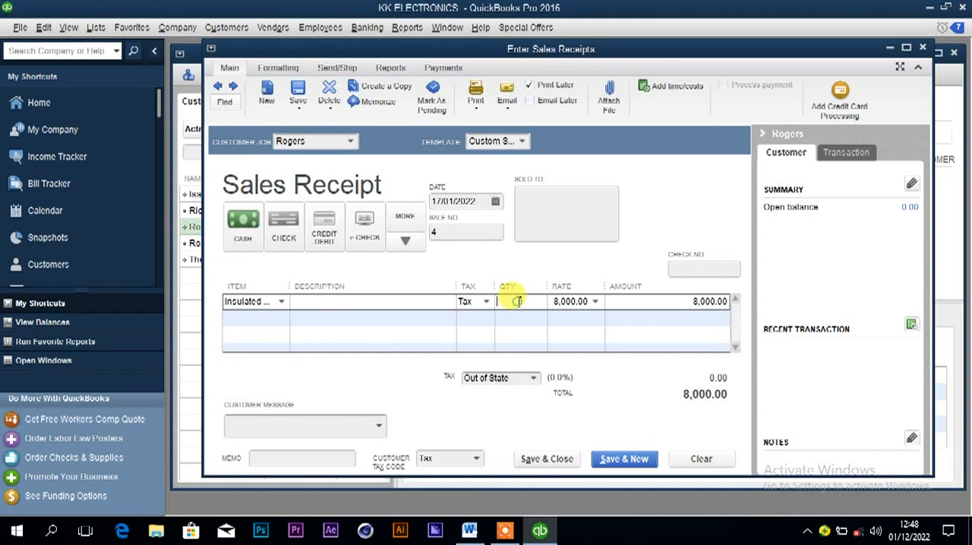
{"action": "type", "text": "8,"}
{"action": "type", "text": "0"}
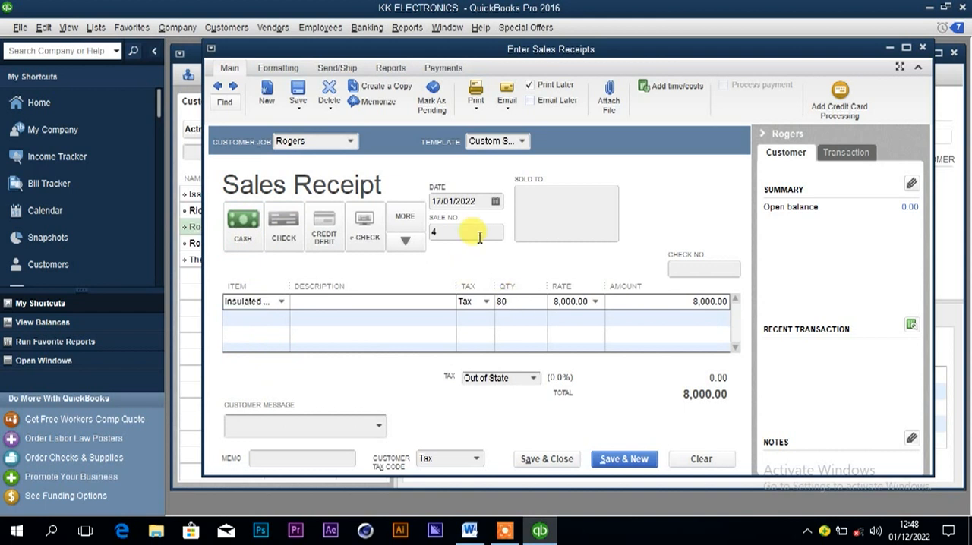
{"action": "left_click", "coordinate": [495, 202]}
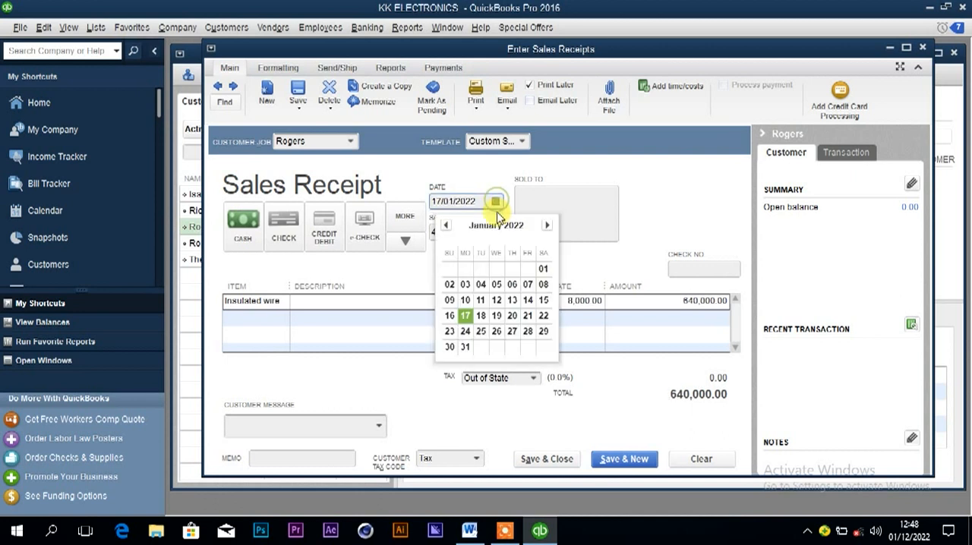
{"action": "left_click", "coordinate": [512, 315]}
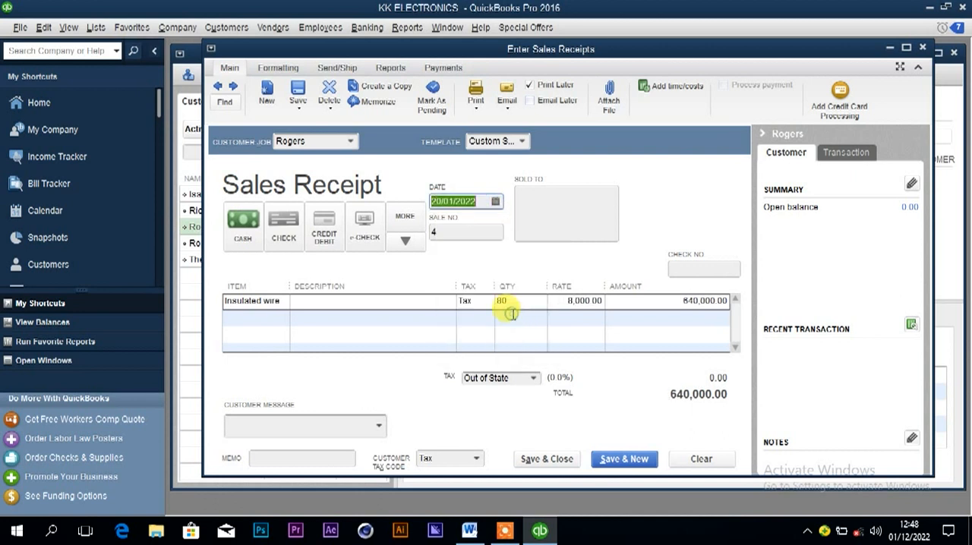
Save and close the 20th January sales receipt, and deposit its cash payment into the Cash at hand account.
{"action": "left_click", "coordinate": [545, 461]}
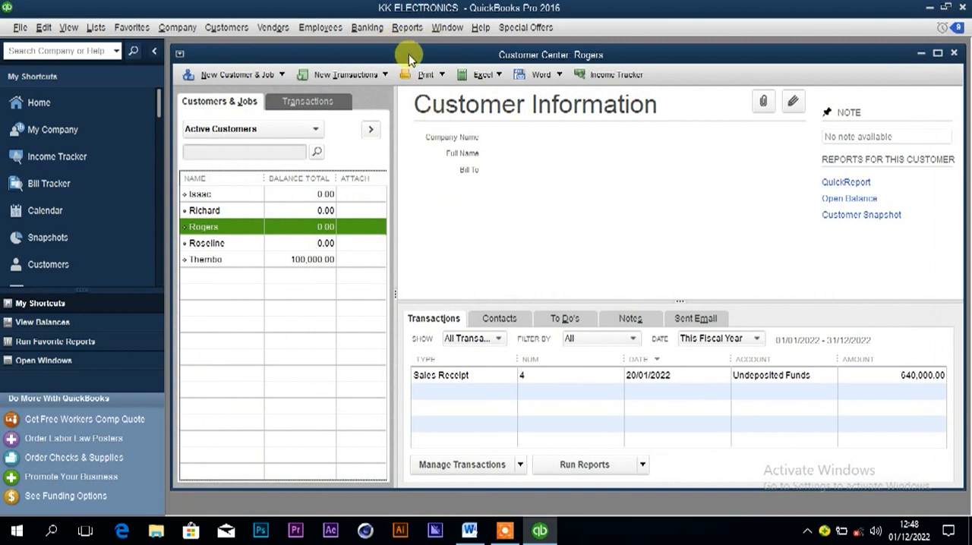
{"action": "left_click", "coordinate": [368, 28]}
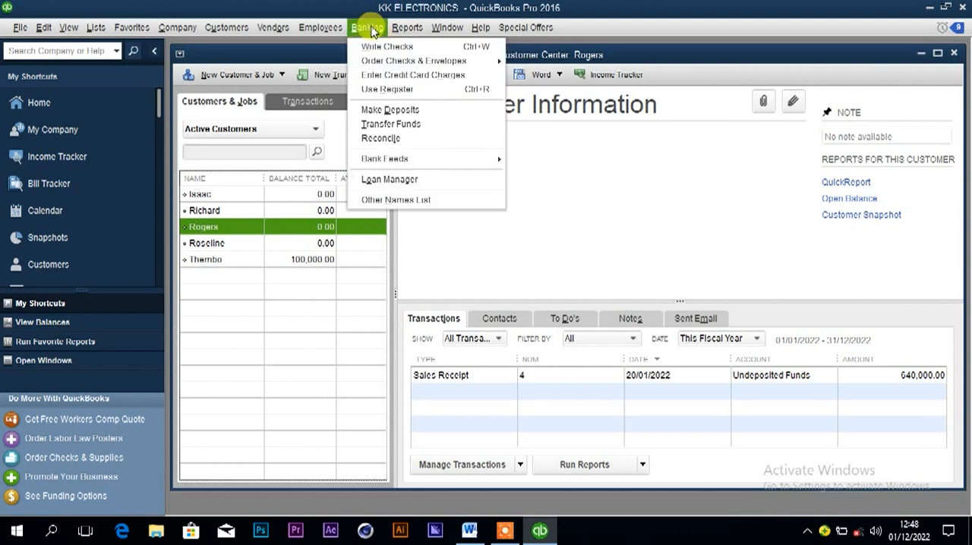
{"action": "left_click", "coordinate": [392, 108]}
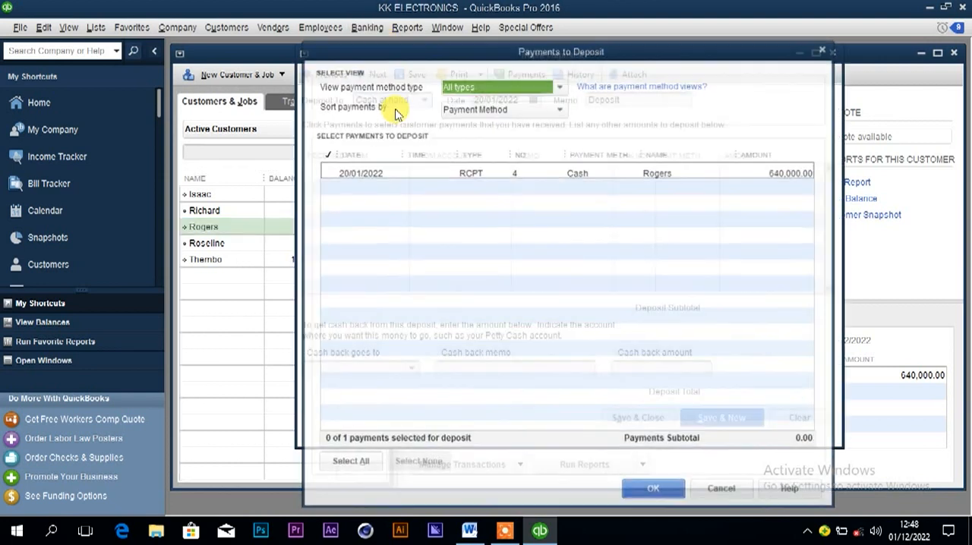
{"action": "left_click", "coordinate": [391, 173]}
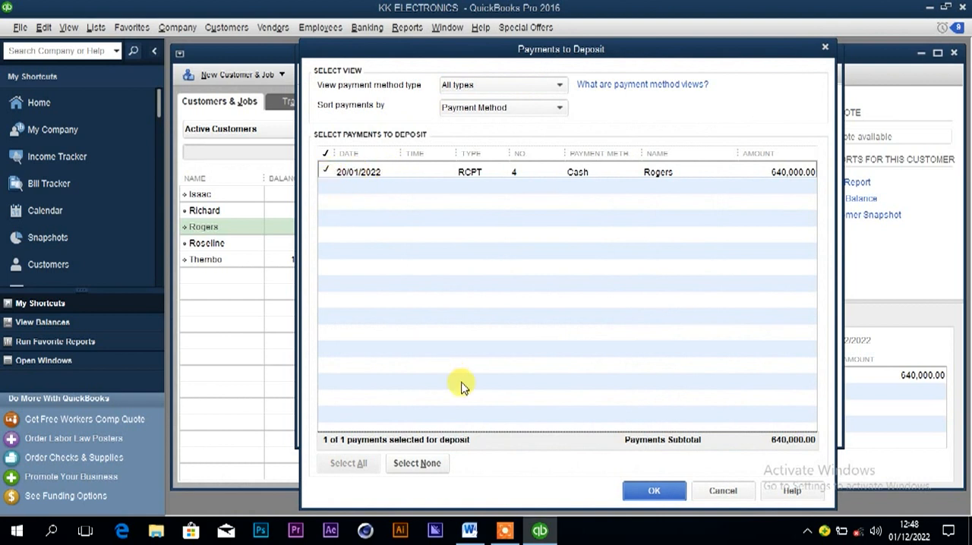
{"action": "left_click", "coordinate": [641, 492]}
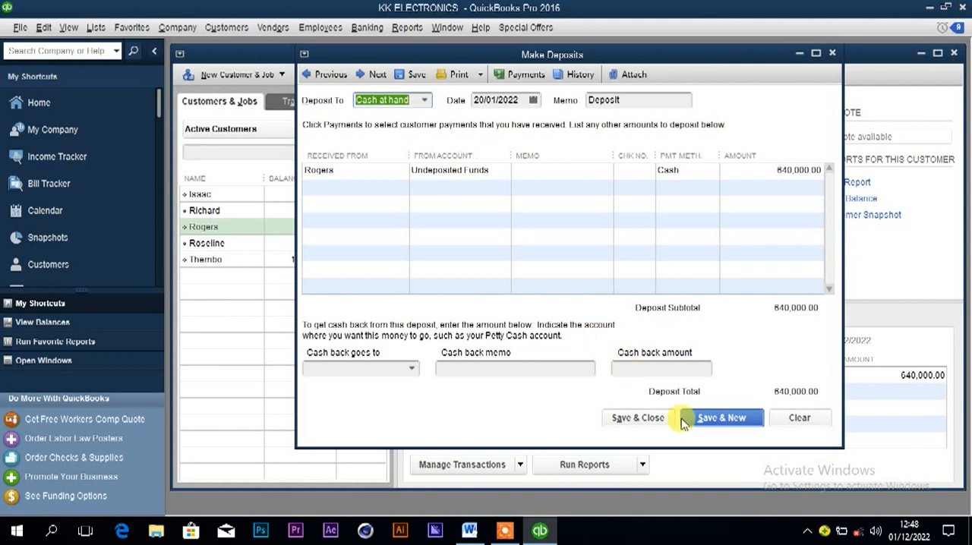
{"action": "left_click", "coordinate": [645, 422]}
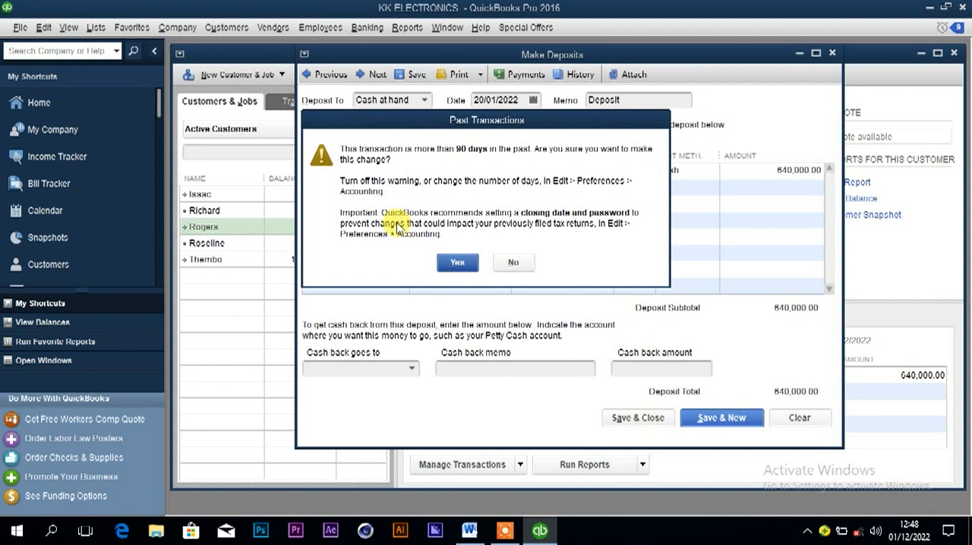
{"action": "left_click", "coordinate": [453, 262]}
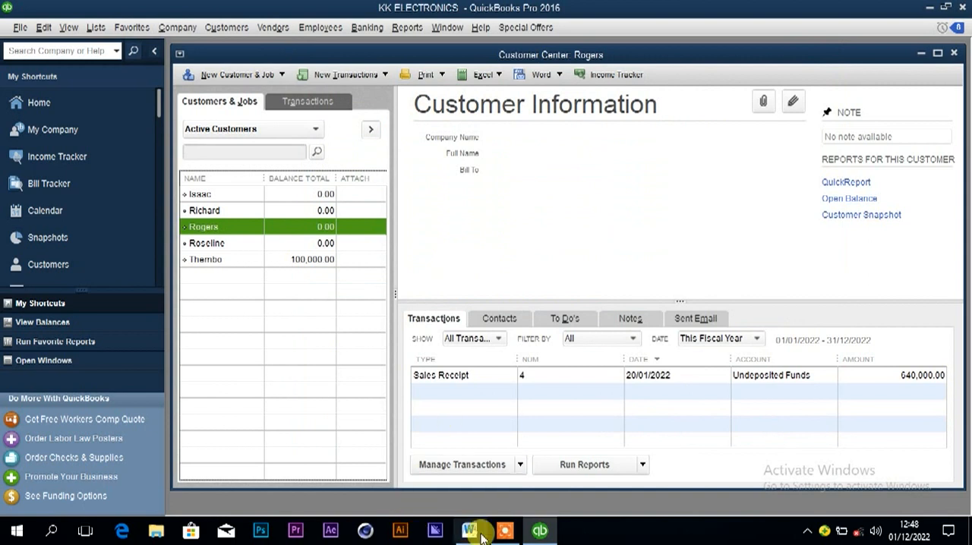
Copy the customer's name from the 22nd January bulb sale in Word and return to QuickBooks.
{"action": "mouse_move", "coordinate": [504, 531]}
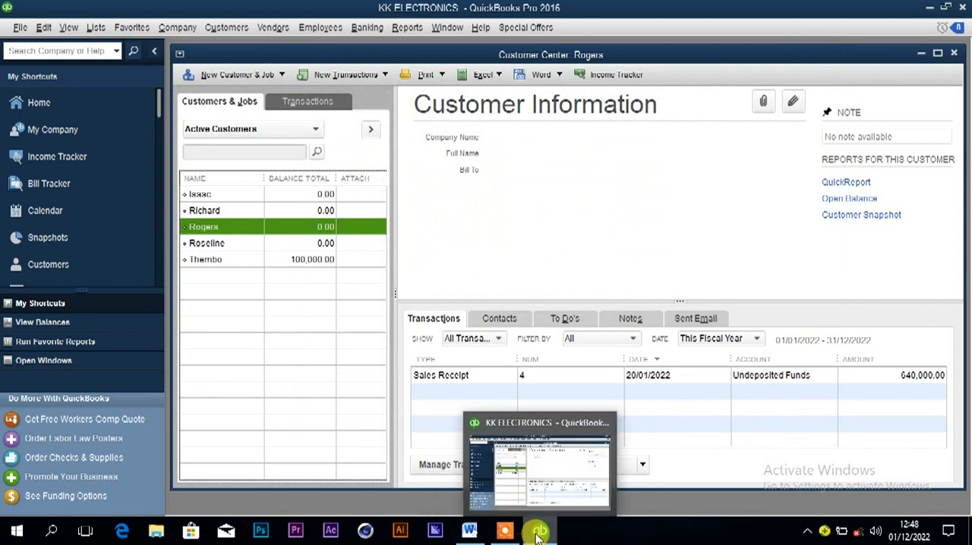
{"action": "left_click", "coordinate": [480, 536]}
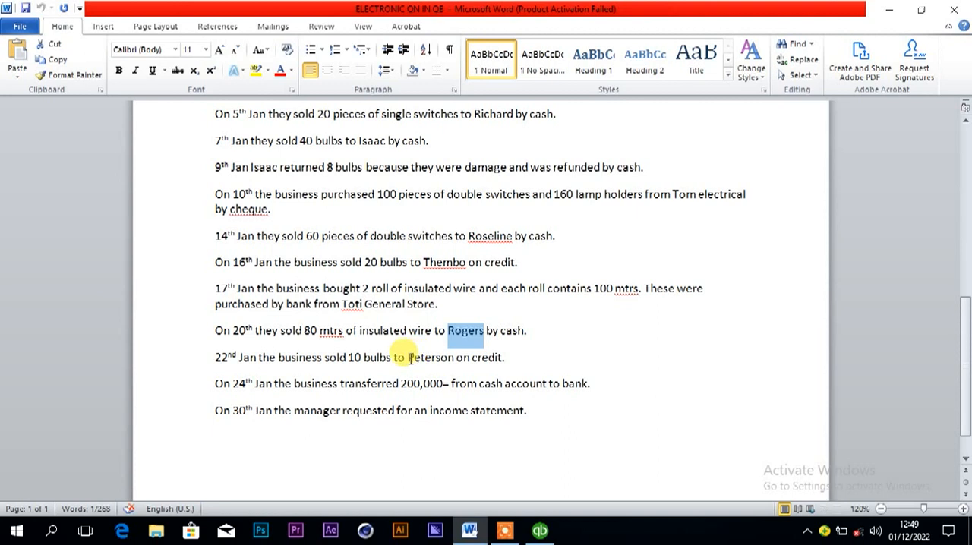
{"action": "left_click_drag", "start_coordinate": [408, 357], "coordinate": [454, 361]}
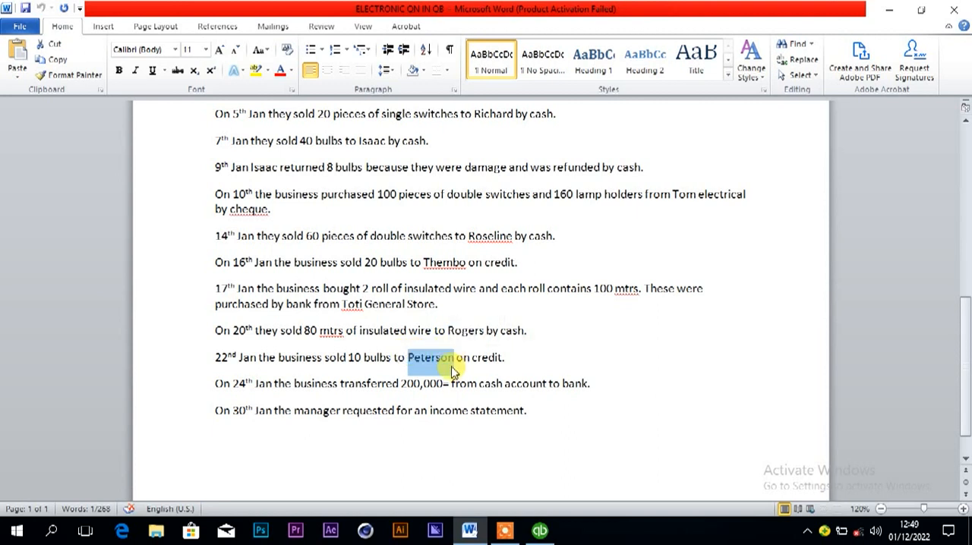
{"action": "left_click", "coordinate": [540, 531]}
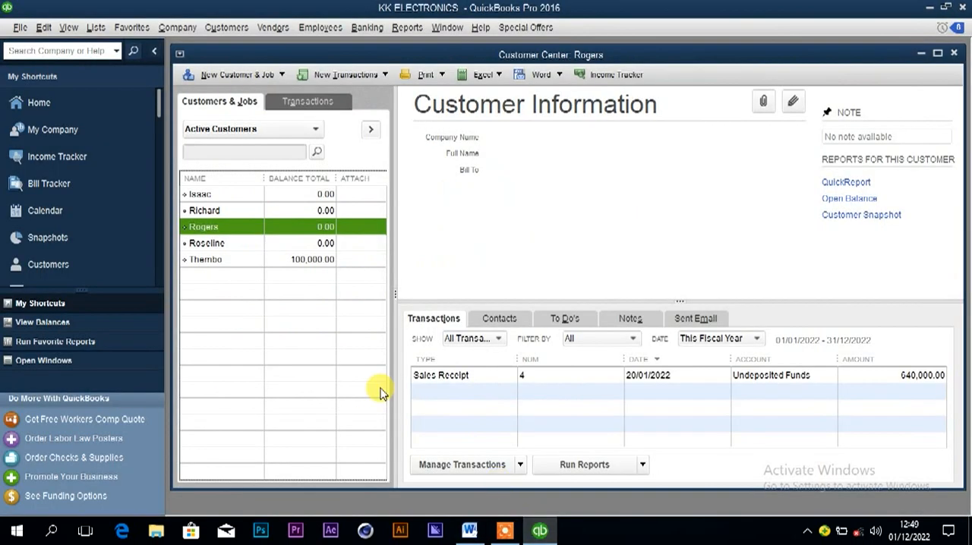
Create a new customer with the copied name and the as-of date 22/01/2022, and save it.
{"action": "right_click", "coordinate": [241, 226]}
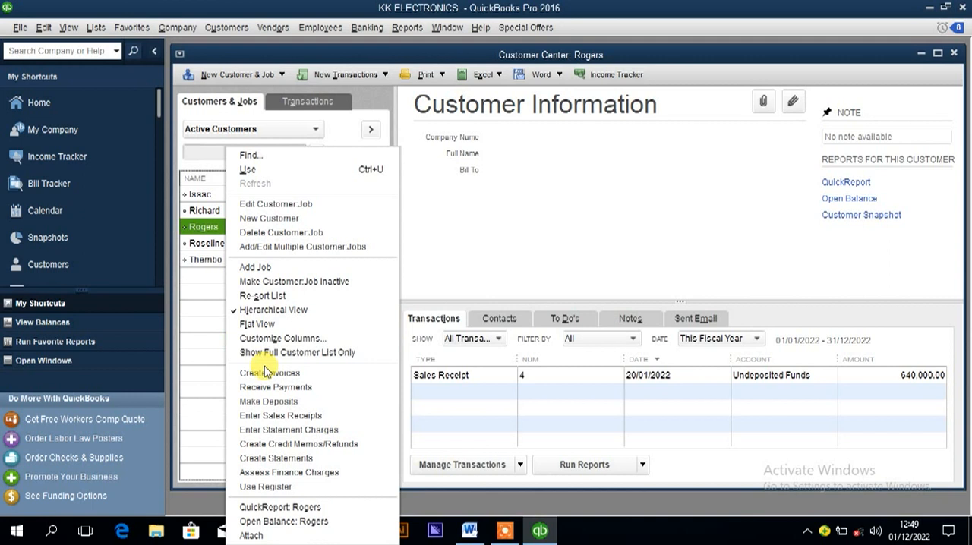
{"action": "left_click", "coordinate": [272, 217]}
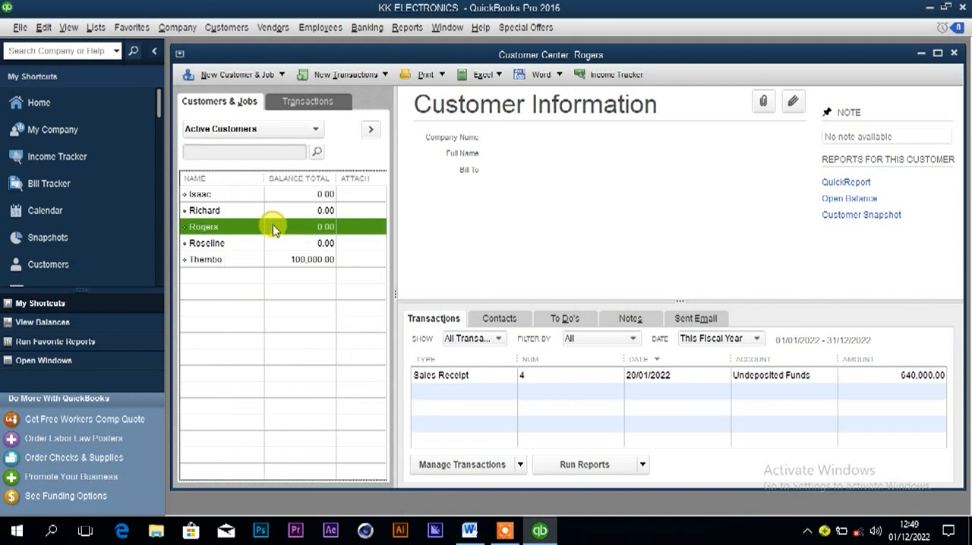
{"action": "type", "text": "Peterson"}
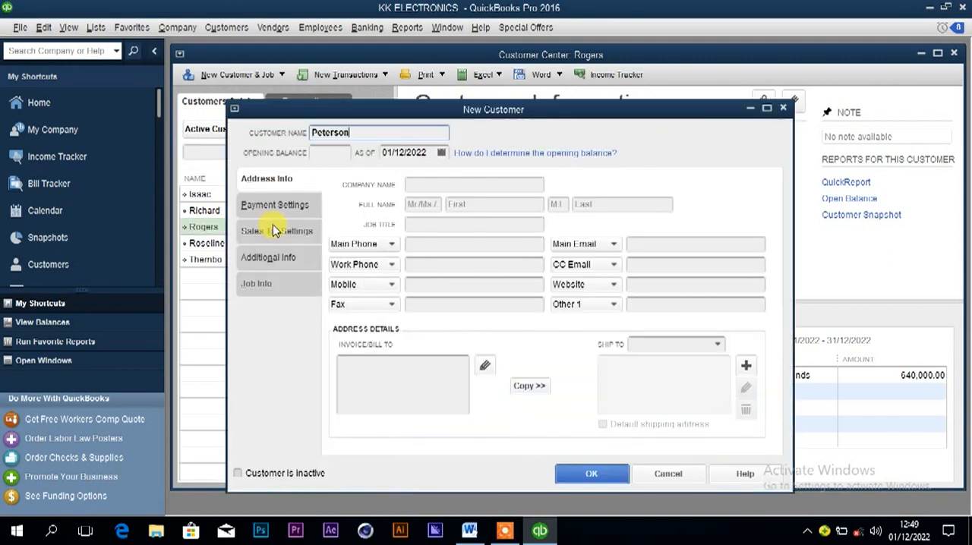
{"action": "left_click", "coordinate": [403, 152]}
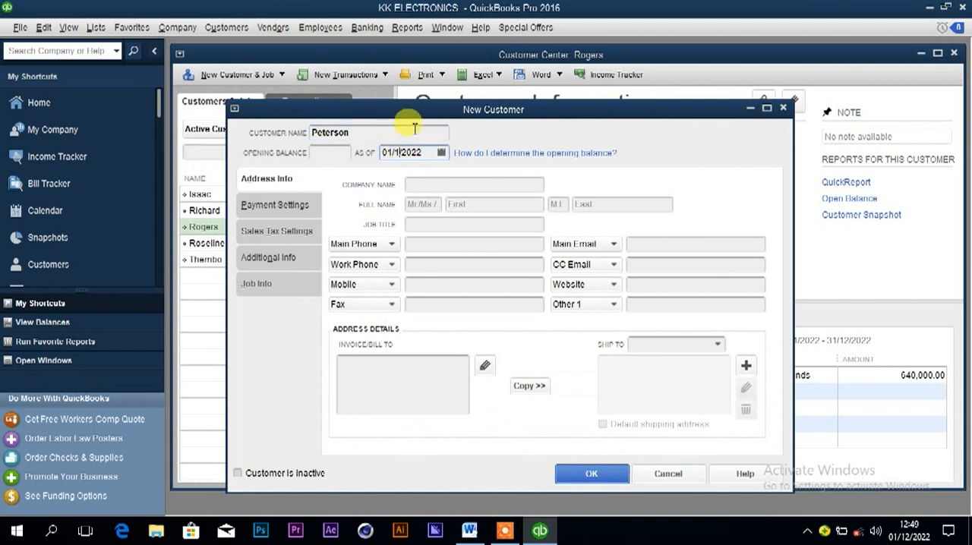
{"action": "left_click", "coordinate": [441, 152]}
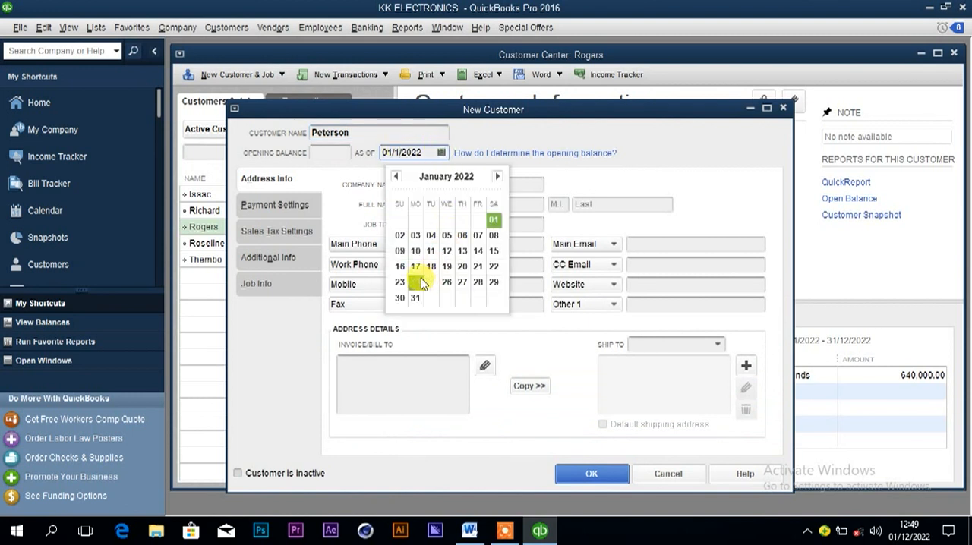
{"action": "left_click", "coordinate": [494, 267]}
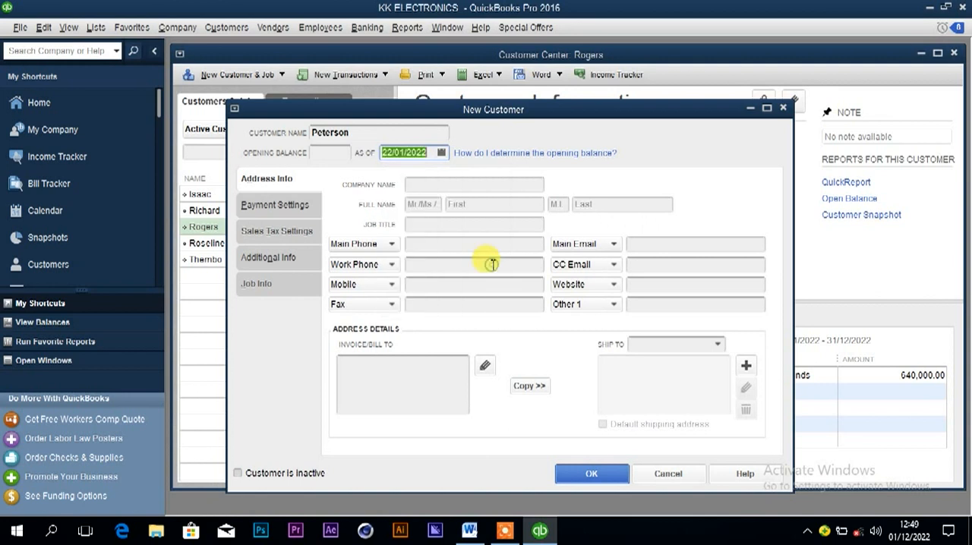
{"action": "left_click", "coordinate": [568, 474]}
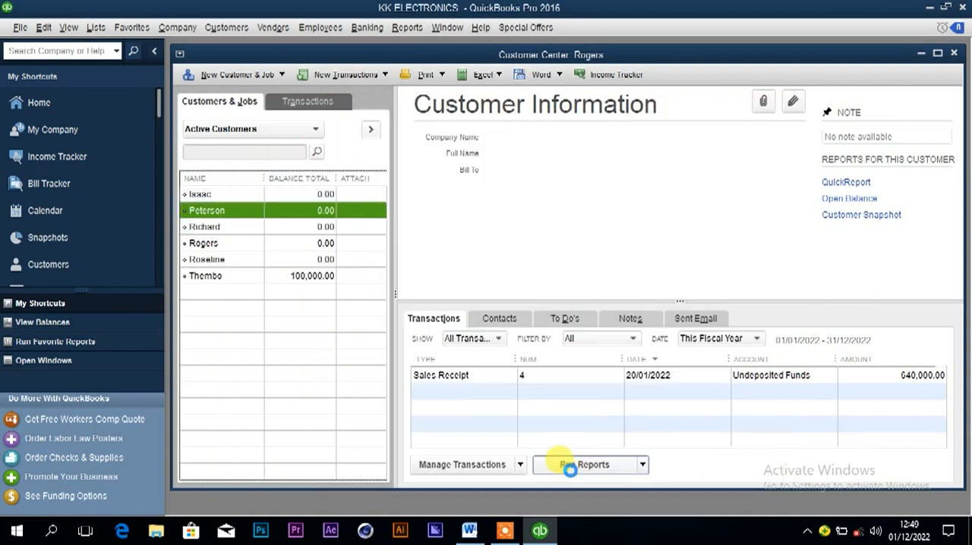
Check the 22nd January sale's payment terms in Word, and start an invoice for the new customer in QuickBooks.
{"action": "left_click", "coordinate": [467, 530]}
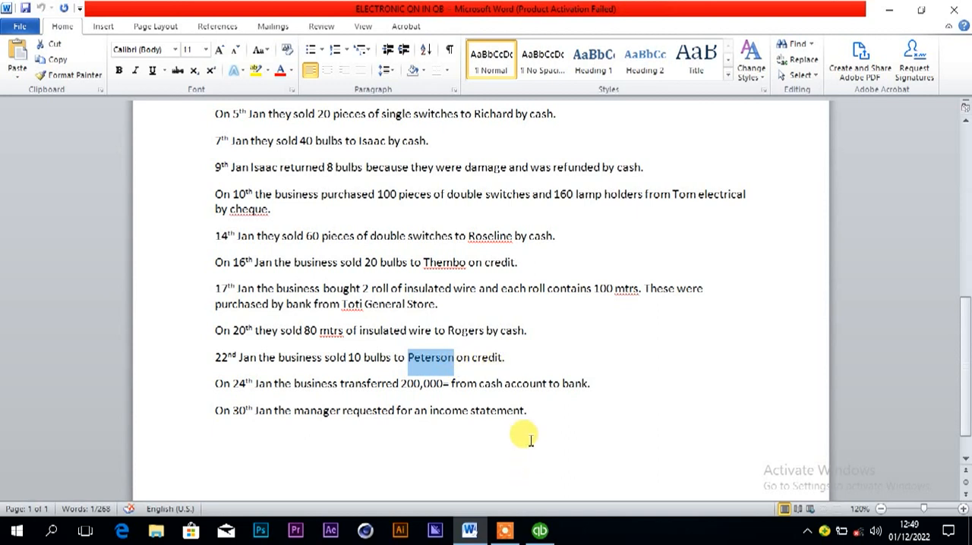
{"action": "left_click", "coordinate": [540, 531]}
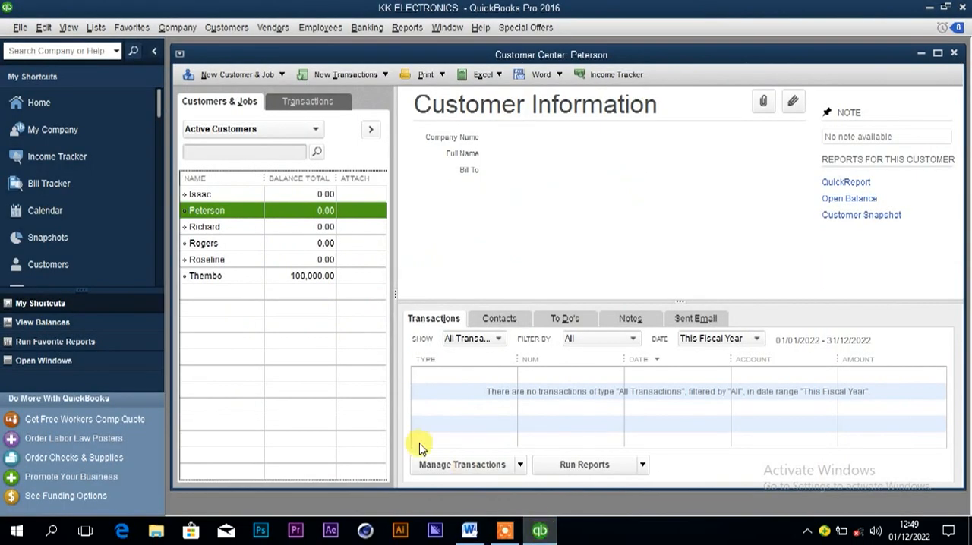
{"action": "right_click", "coordinate": [281, 216]}
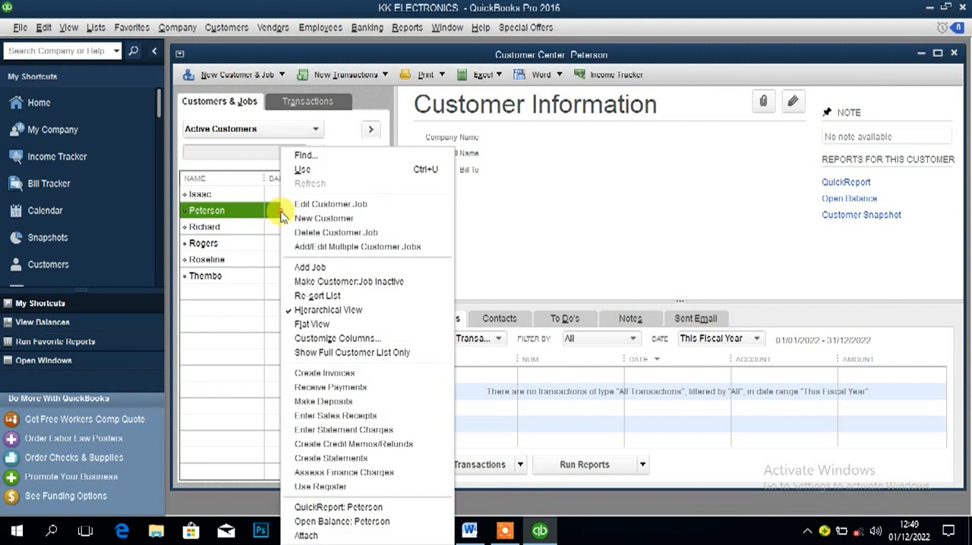
{"action": "left_click", "coordinate": [333, 382]}
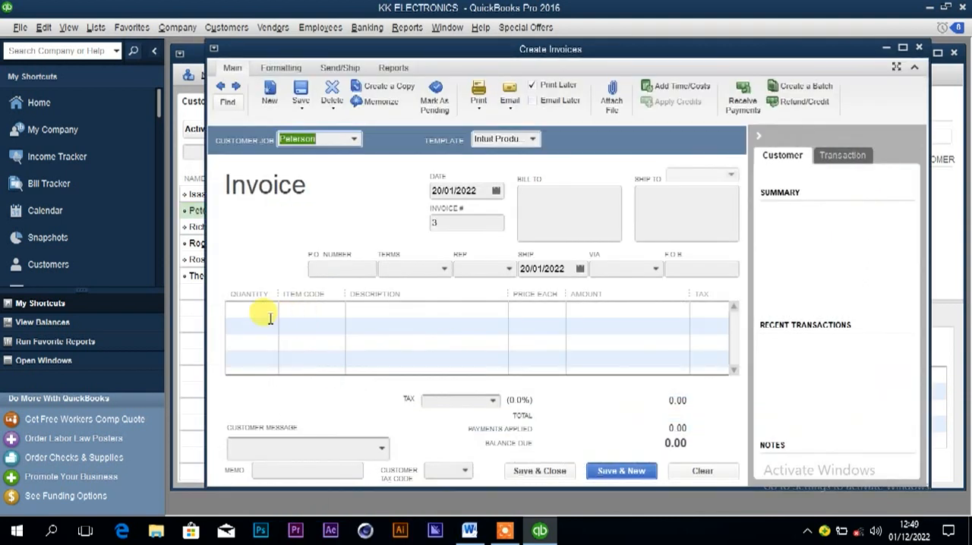
Add the Bulb item to the invoice with a quantity of 10, taken from the 22nd January sale in Word.
{"action": "left_click", "coordinate": [303, 308]}
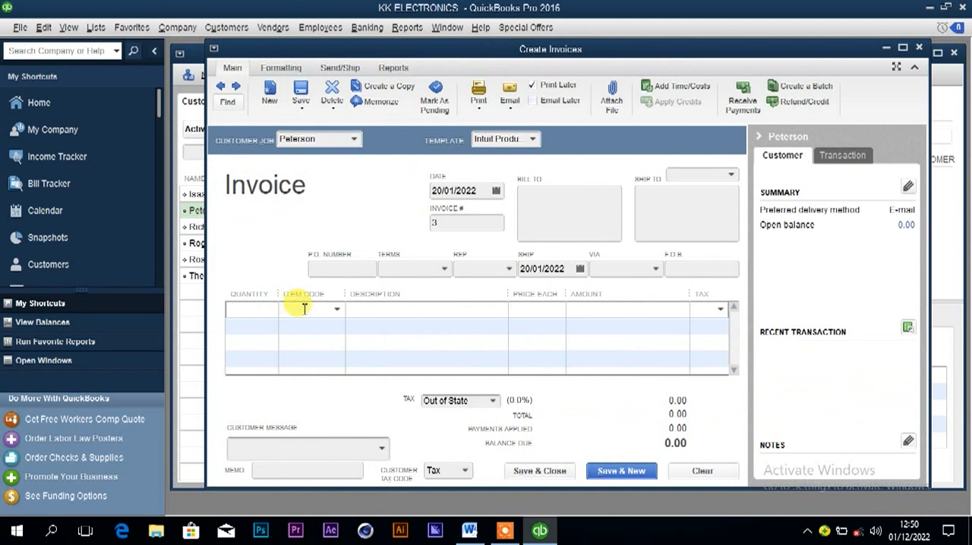
{"action": "type", "text": "Bulb"}
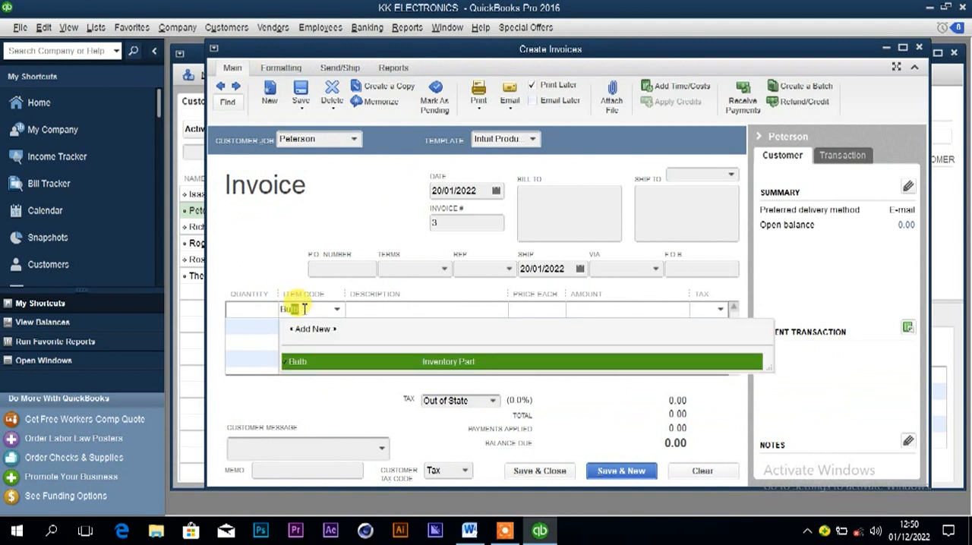
{"action": "left_click", "coordinate": [319, 362]}
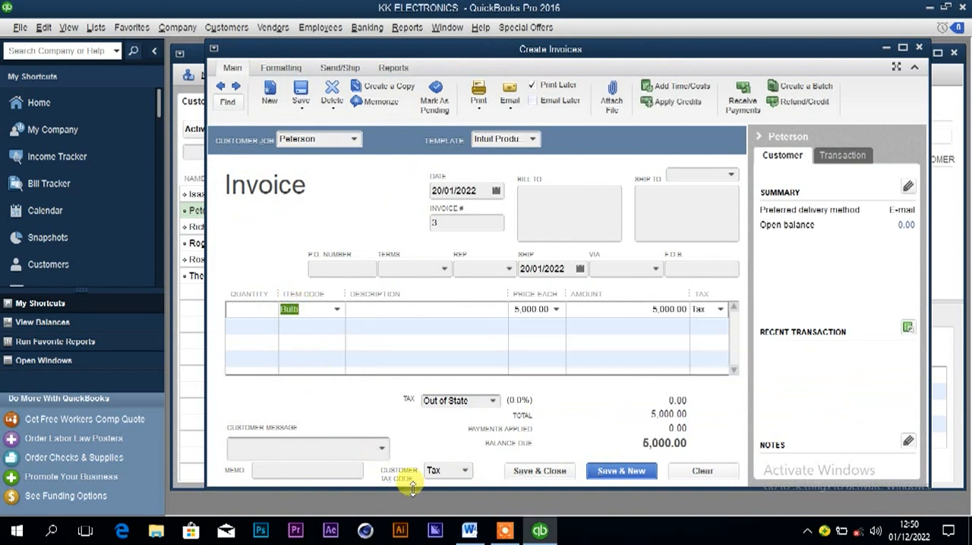
{"action": "left_click", "coordinate": [469, 531]}
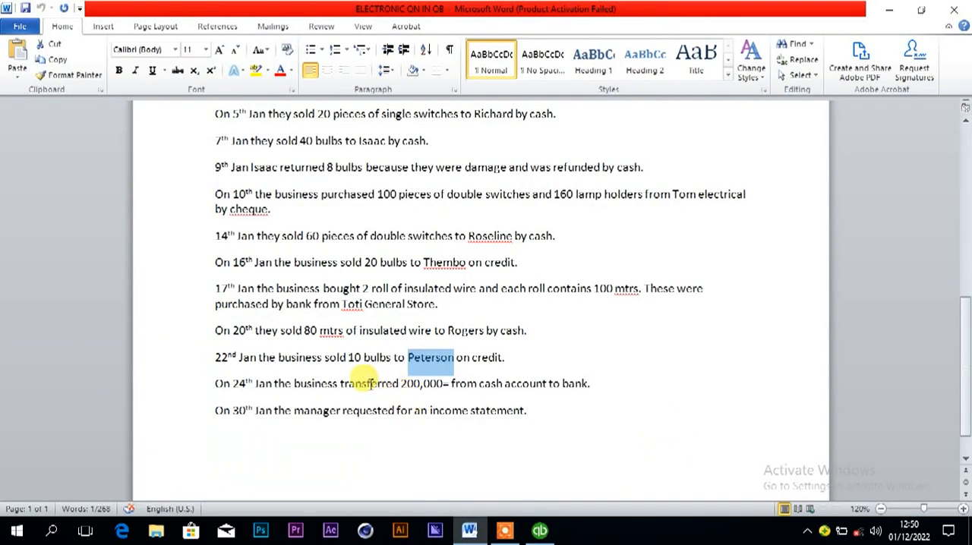
{"action": "mouse_move", "coordinate": [506, 533]}
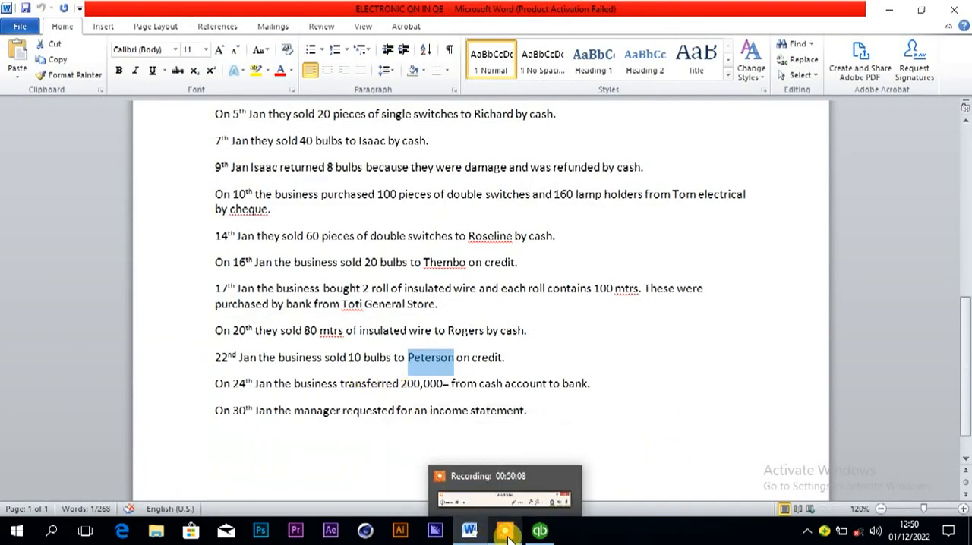
{"action": "left_click", "coordinate": [539, 531]}
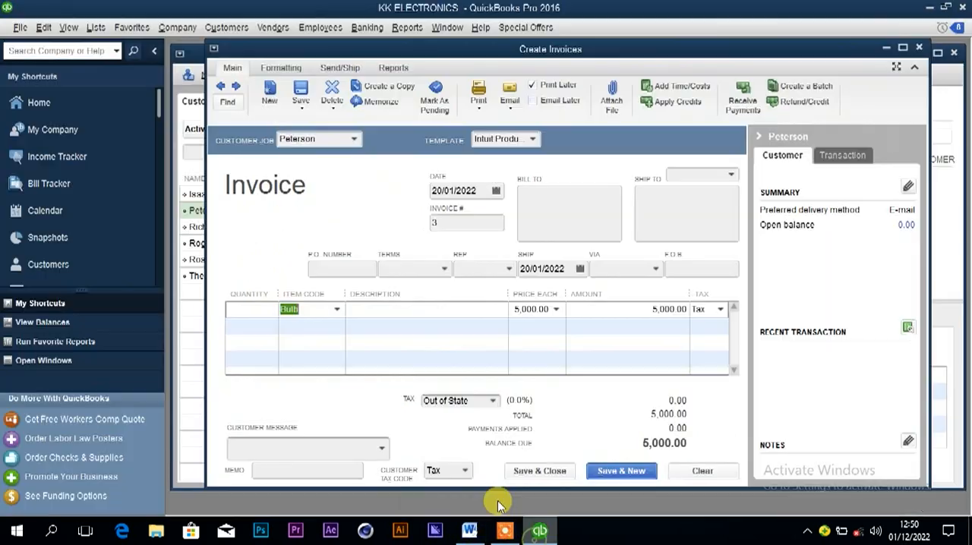
{"action": "left_click", "coordinate": [248, 309]}
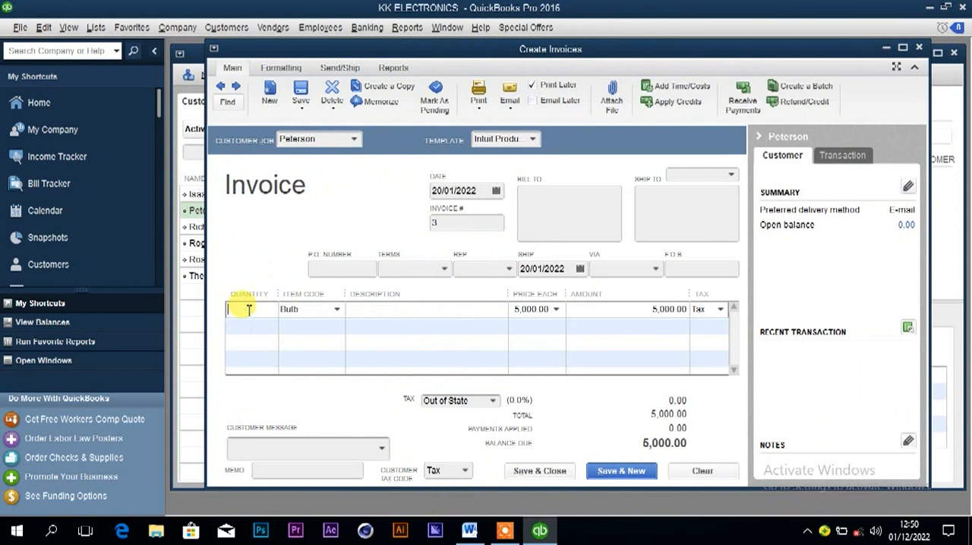
{"action": "type", "text": "10"}
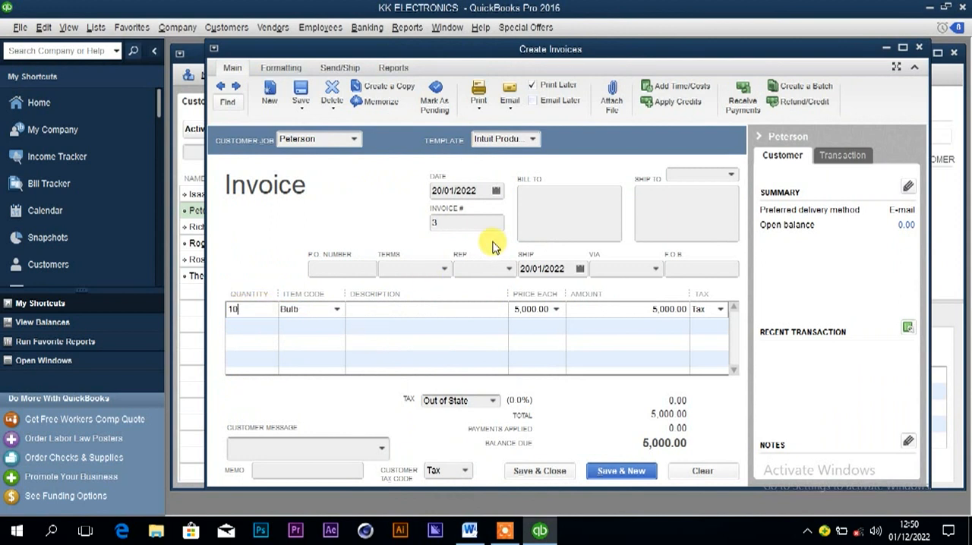
Date the bulb invoice 22/01/2022, check it against the 22nd January sale in Word, and save and close it in QuickBooks.
{"action": "left_click", "coordinate": [495, 191]}
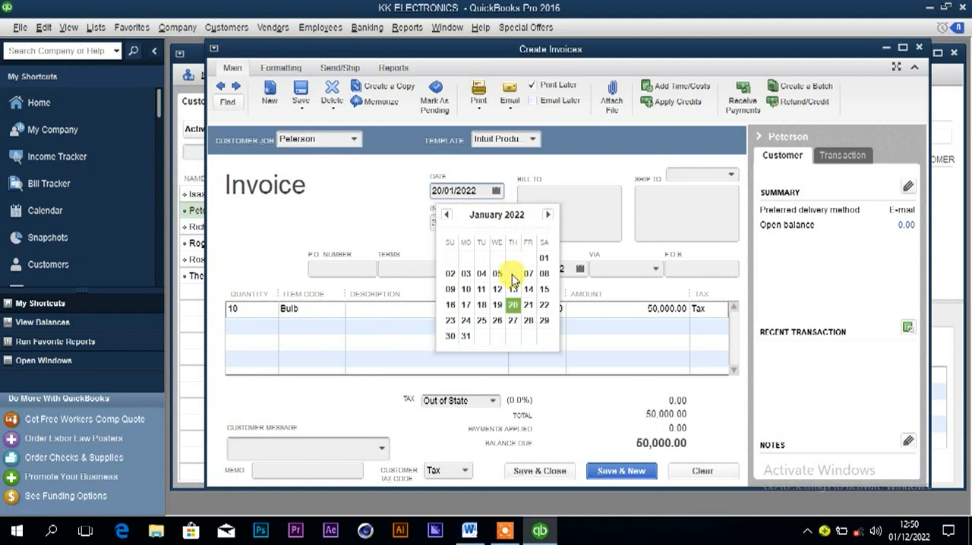
{"action": "left_click", "coordinate": [544, 306]}
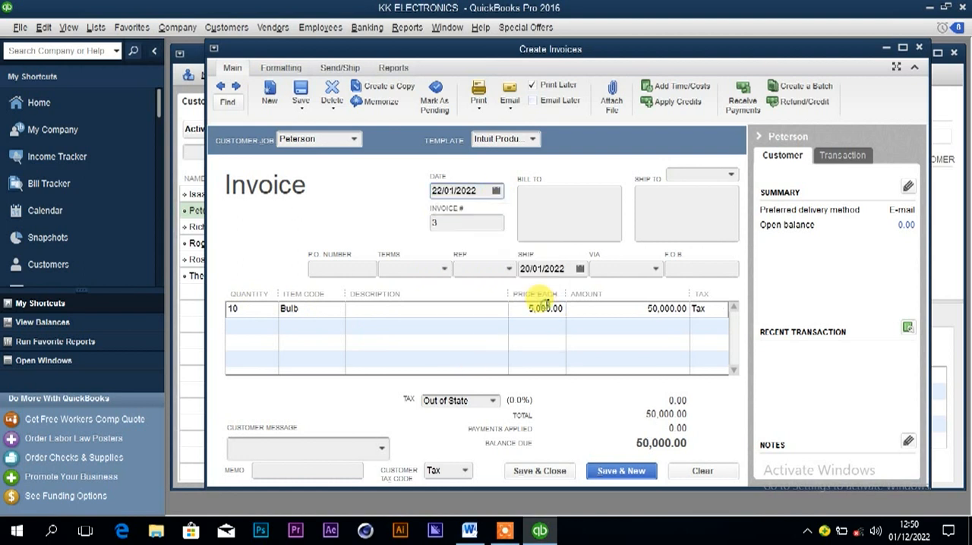
{"action": "left_click", "coordinate": [469, 532]}
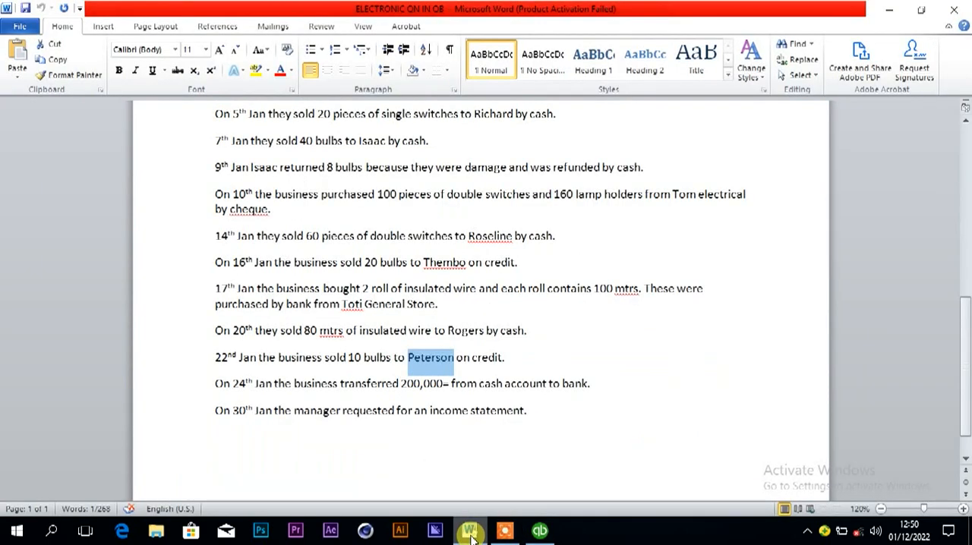
{"action": "mouse_move", "coordinate": [504, 533]}
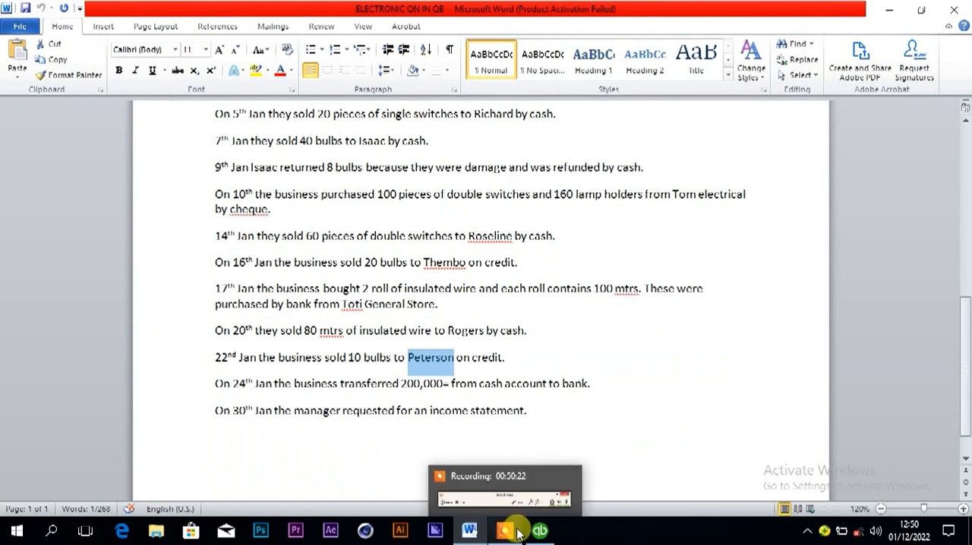
{"action": "left_click", "coordinate": [540, 531]}
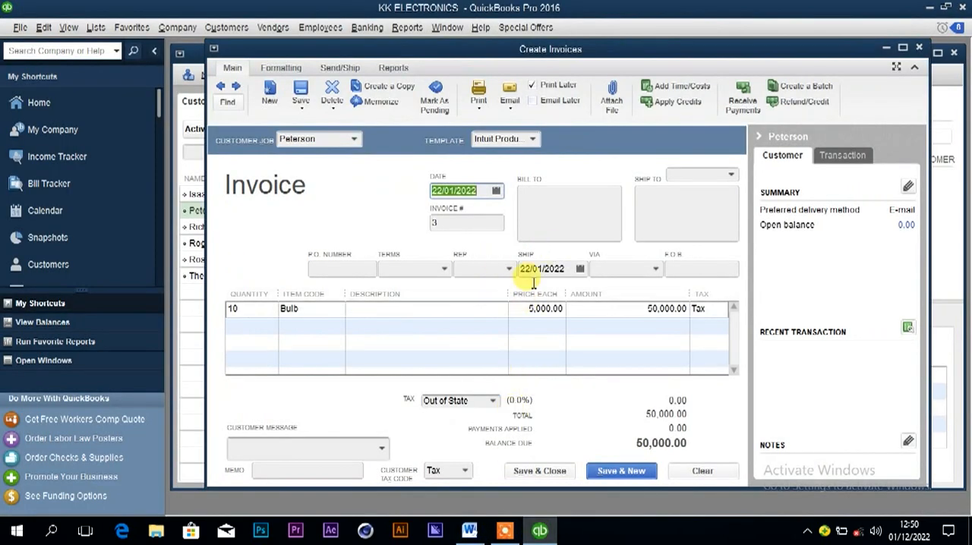
{"action": "left_click", "coordinate": [561, 473]}
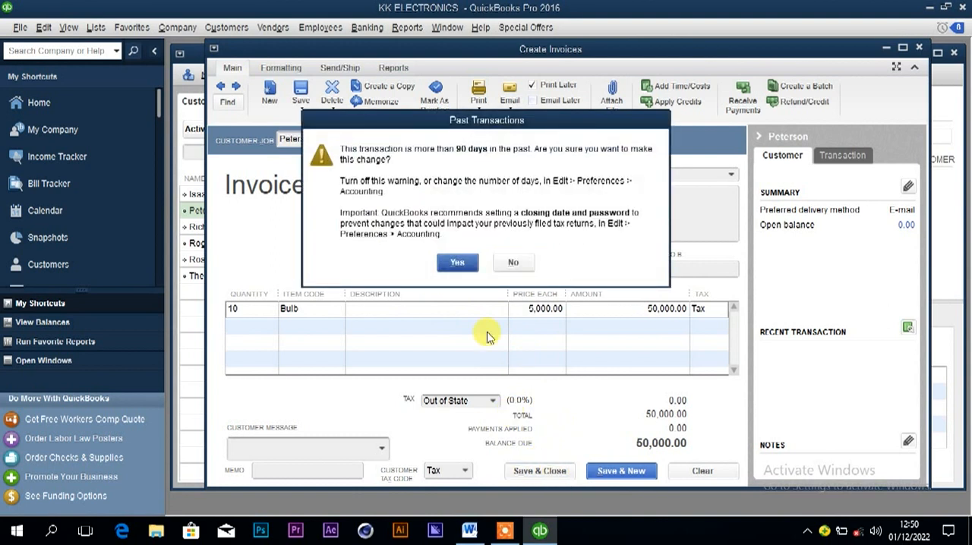
{"action": "left_click", "coordinate": [460, 262]}
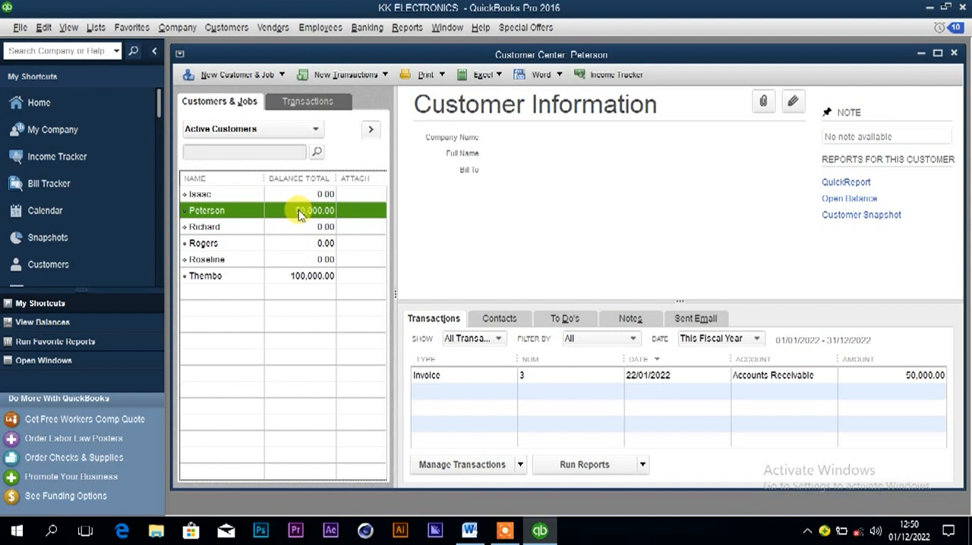
Check the 24th January transaction in Word and start a funds transfer in QuickBooks dated 24/01/2022.
{"action": "left_click", "coordinate": [469, 529]}
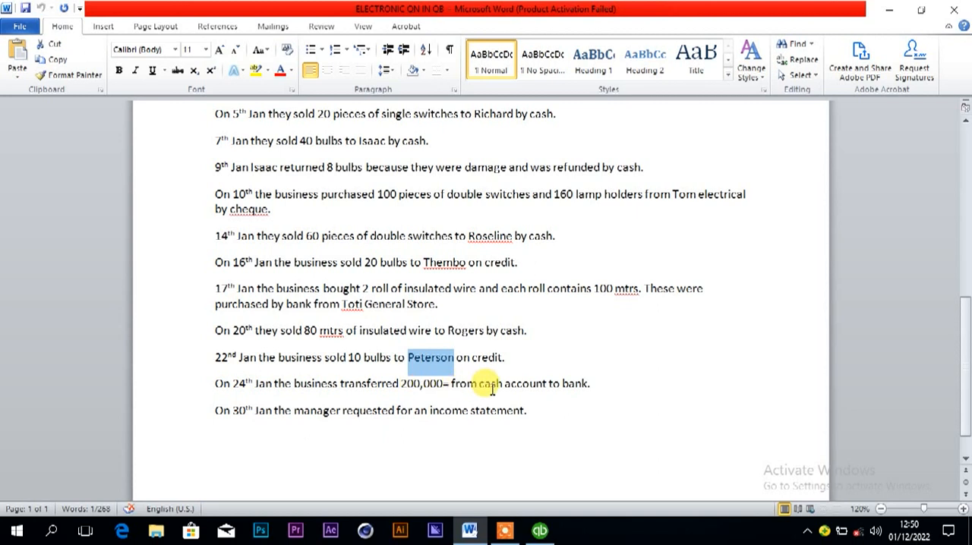
{"action": "left_click", "coordinate": [539, 532]}
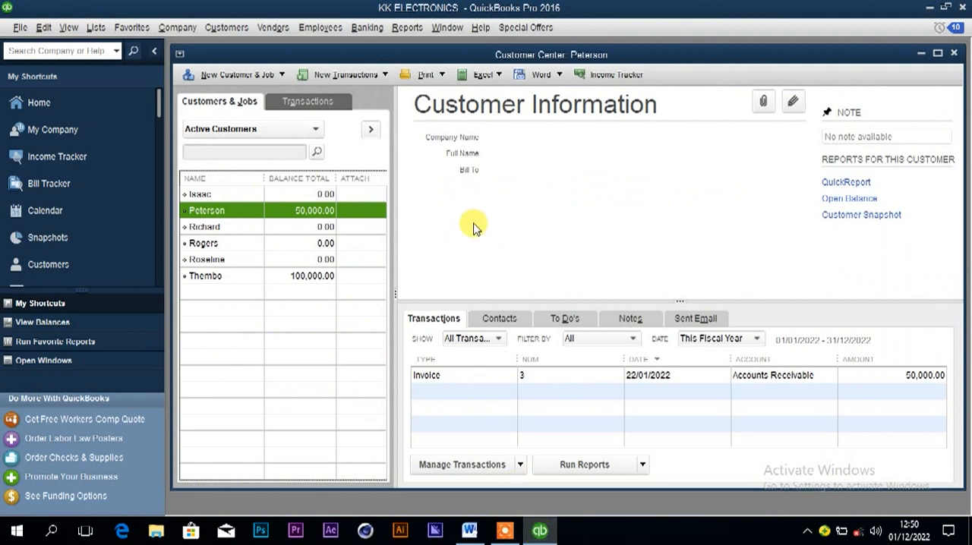
{"action": "left_click", "coordinate": [367, 28]}
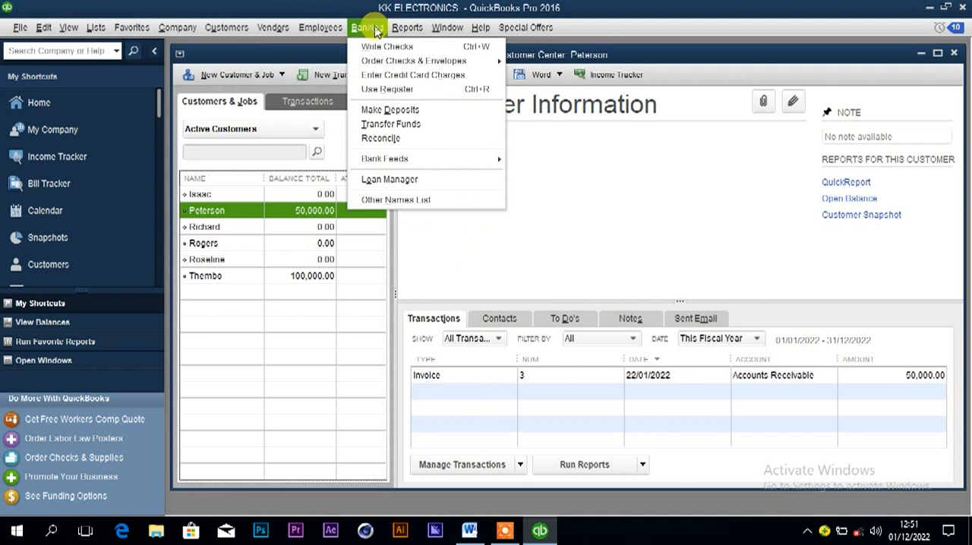
{"action": "left_click", "coordinate": [394, 125]}
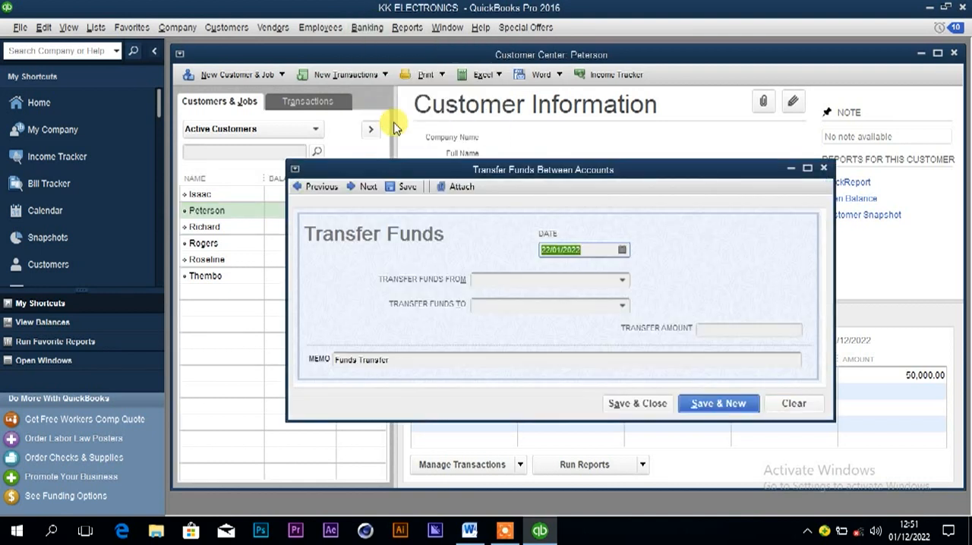
{"action": "left_click", "coordinate": [623, 252]}
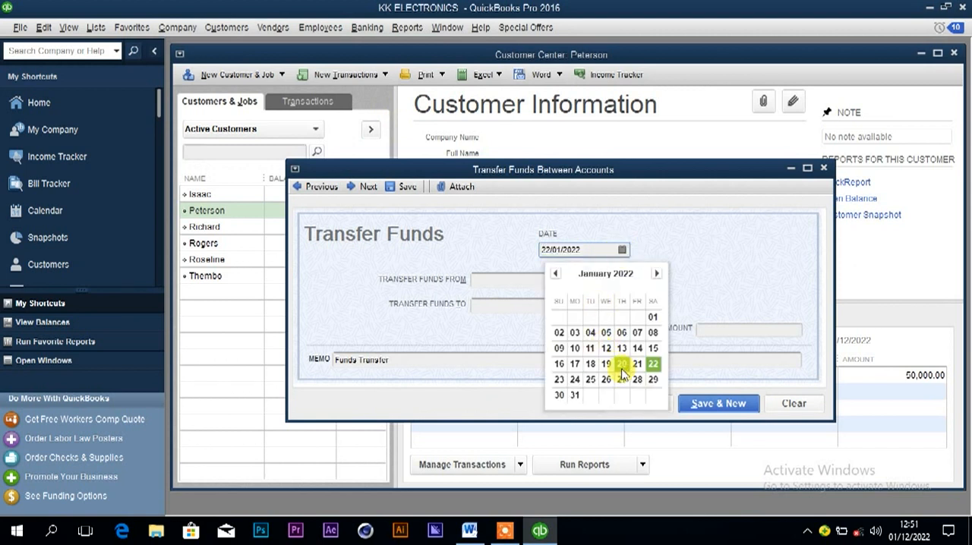
{"action": "left_click", "coordinate": [574, 378]}
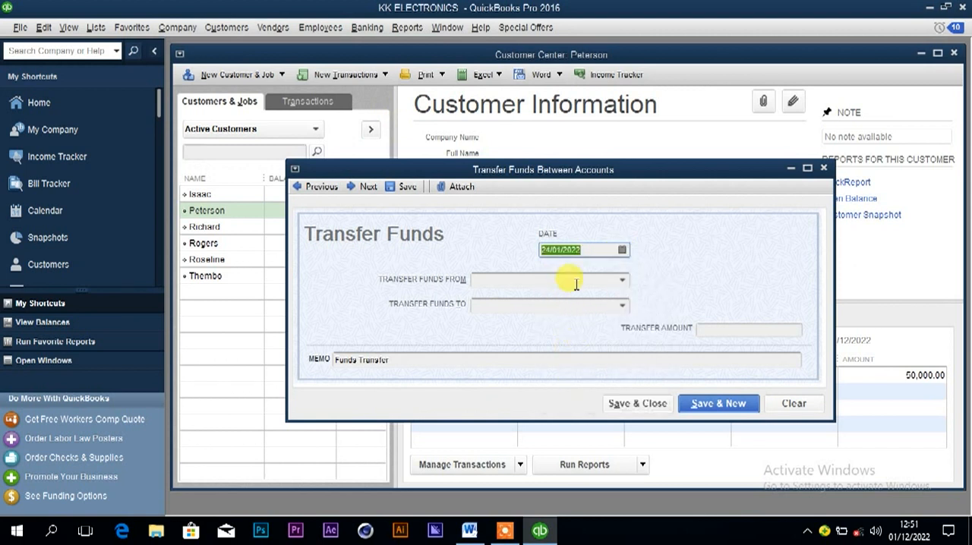
Set the transfer to move funds from Cash at hand to Centenary bank.
{"action": "left_click", "coordinate": [623, 280]}
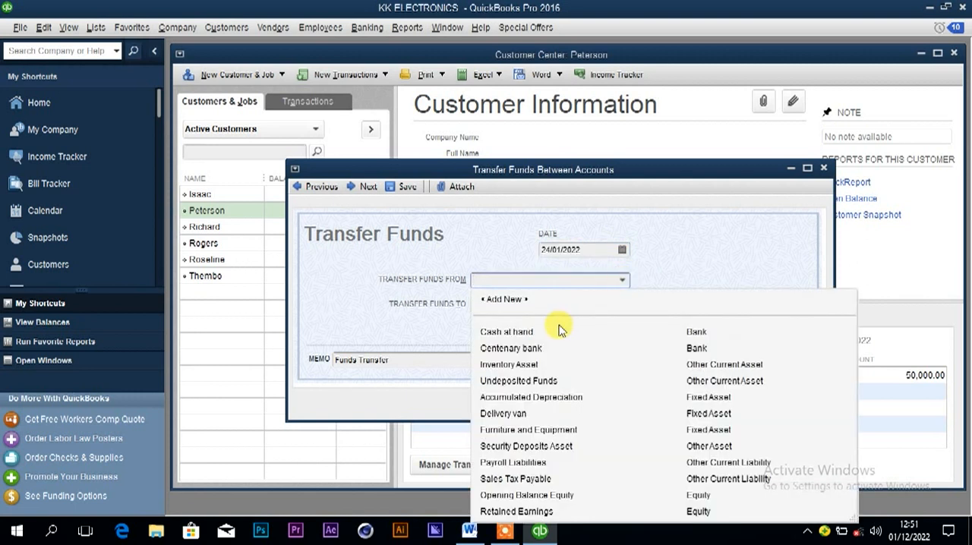
{"action": "left_click", "coordinate": [522, 330]}
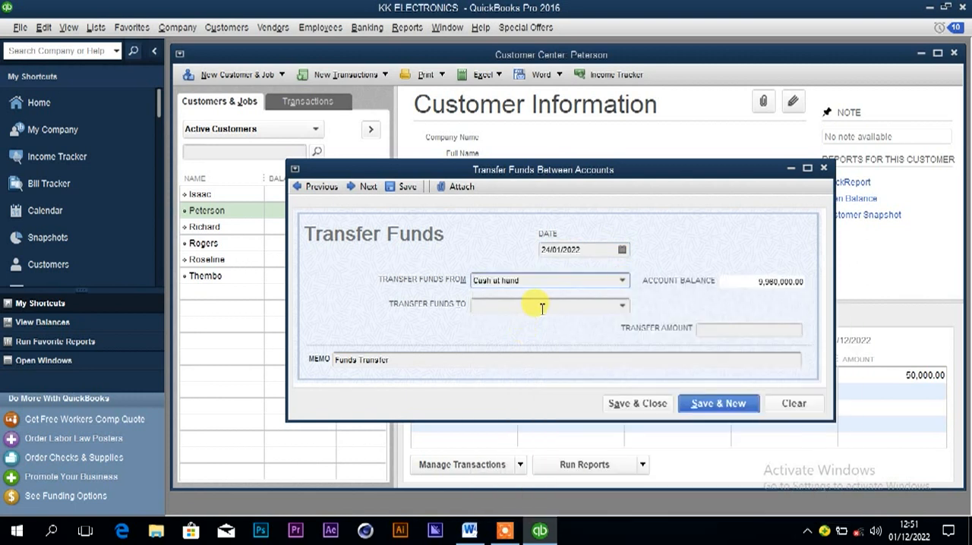
{"action": "left_click", "coordinate": [621, 309]}
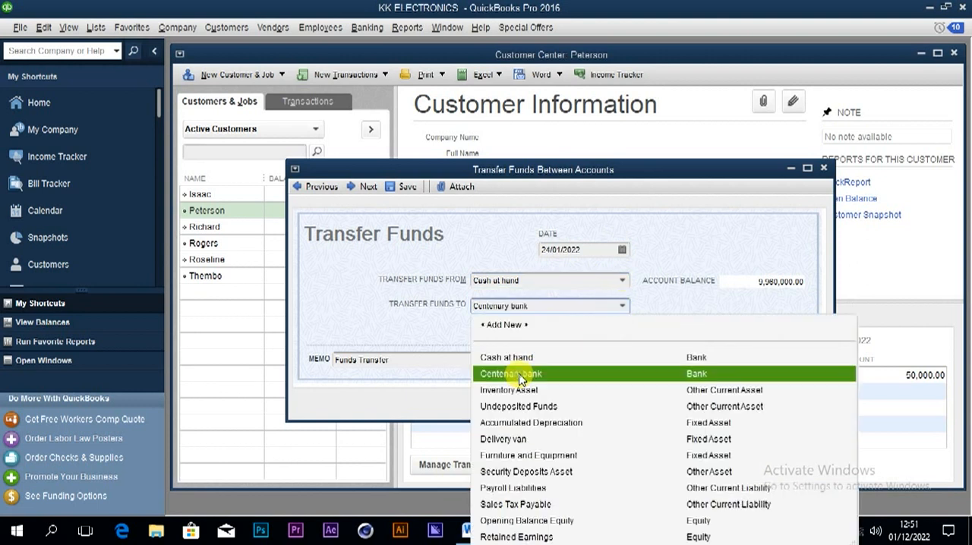
{"action": "left_click", "coordinate": [520, 375]}
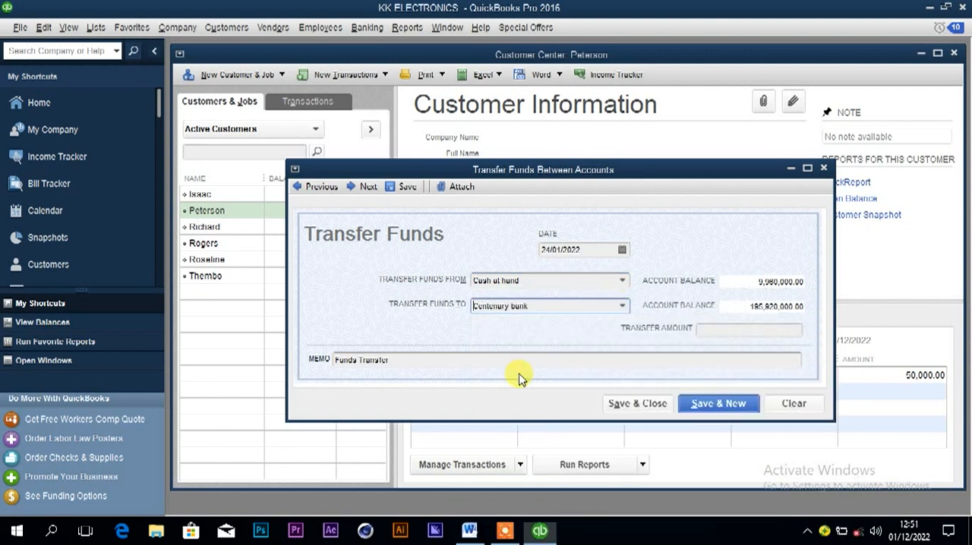
Enter the transfer amount of 200000 from the 24th January entry in Word, and save and close the transfer.
{"action": "left_click", "coordinate": [771, 328]}
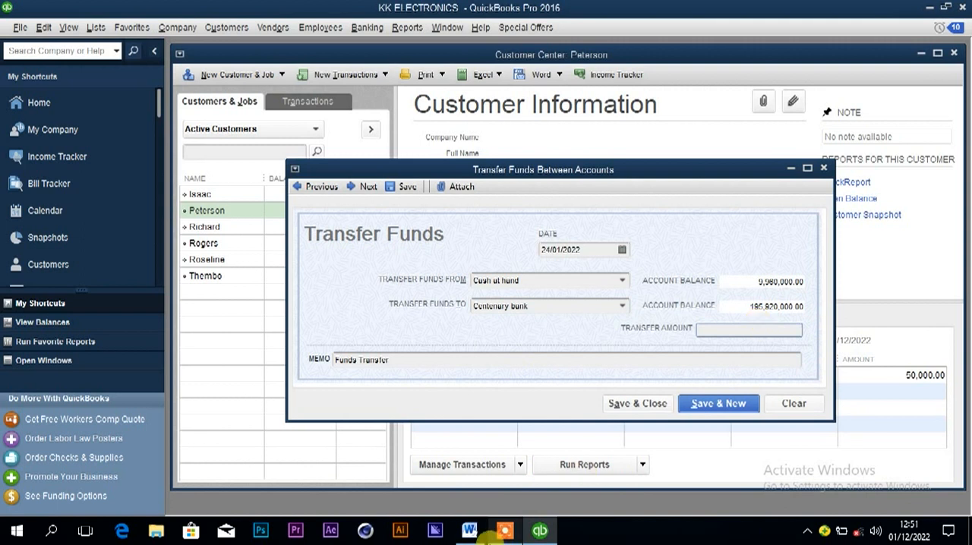
{"action": "mouse_move", "coordinate": [470, 536]}
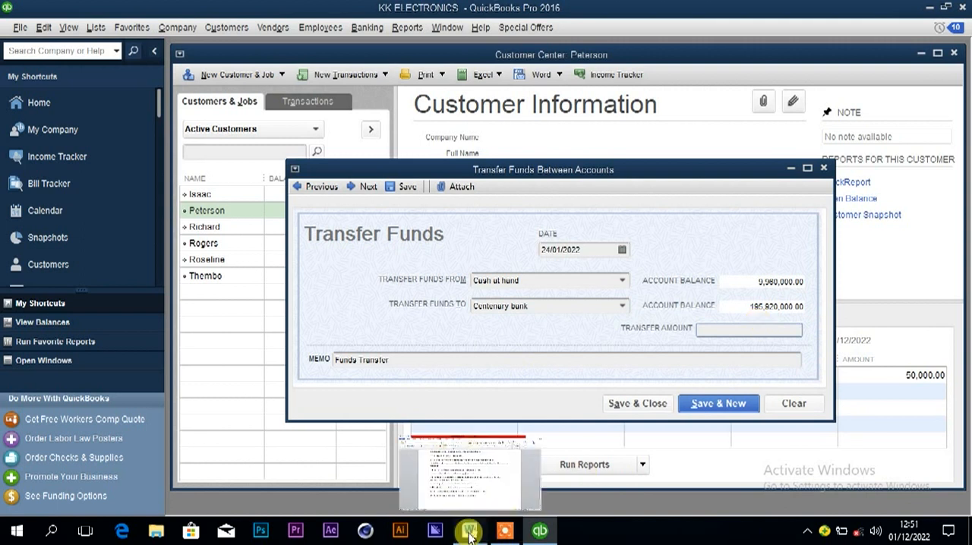
{"action": "left_click", "coordinate": [470, 535]}
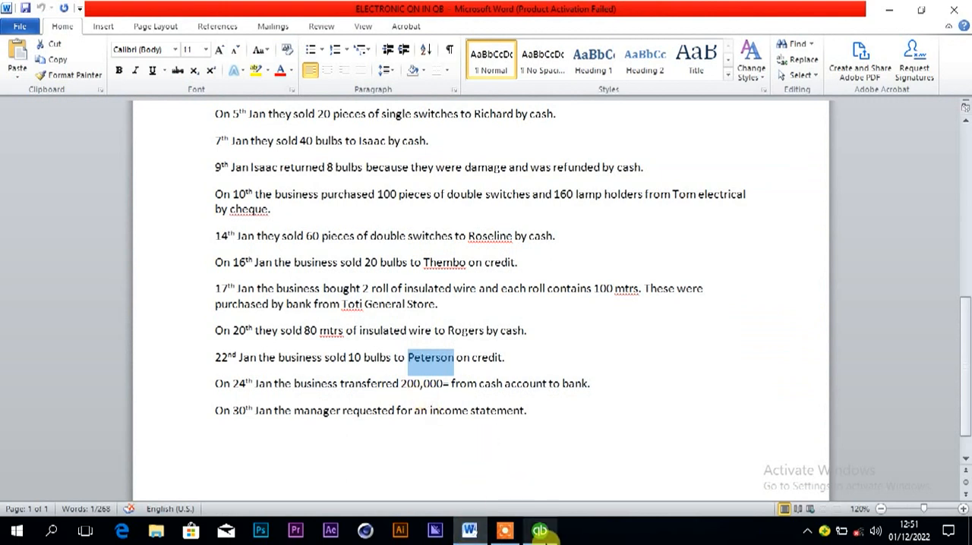
{"action": "left_click", "coordinate": [541, 532]}
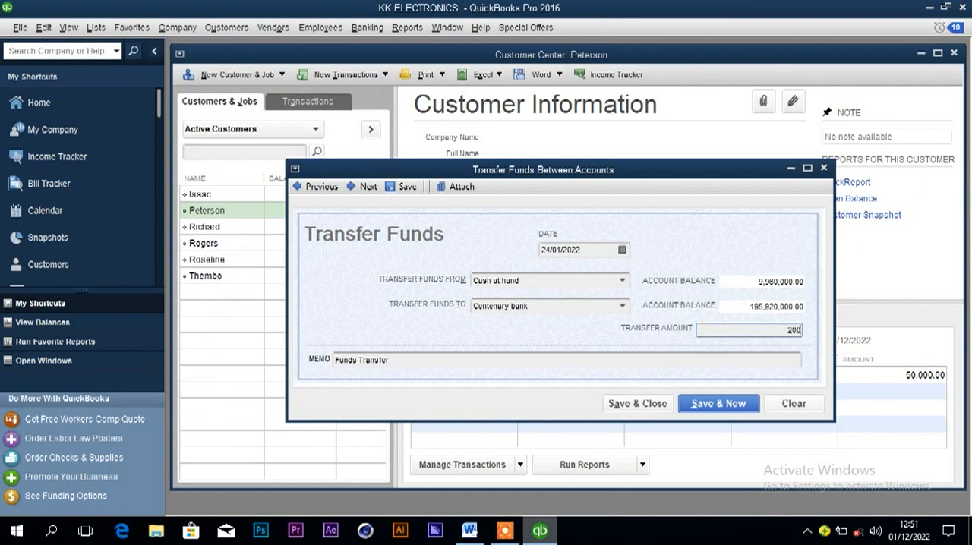
{"action": "left_click", "coordinate": [714, 357]}
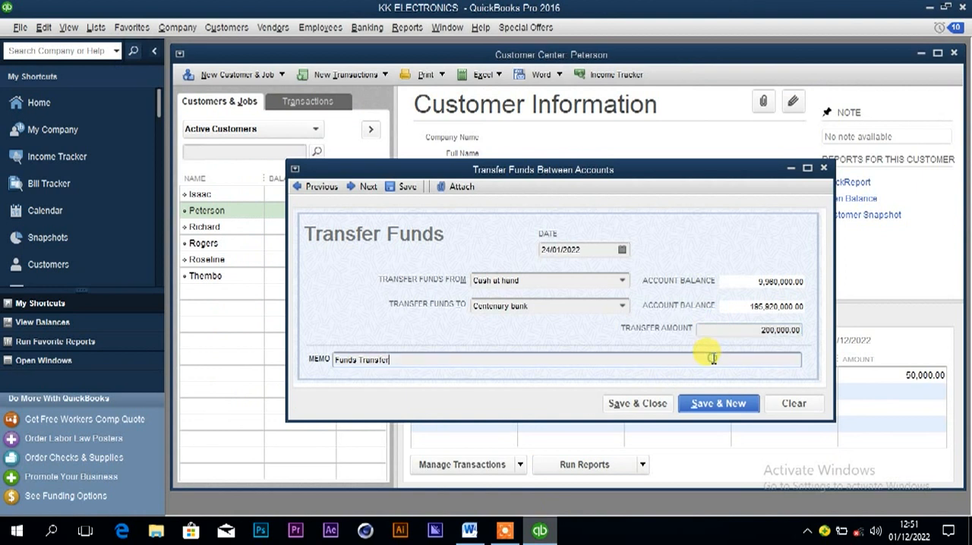
{"action": "left_click", "coordinate": [638, 404]}
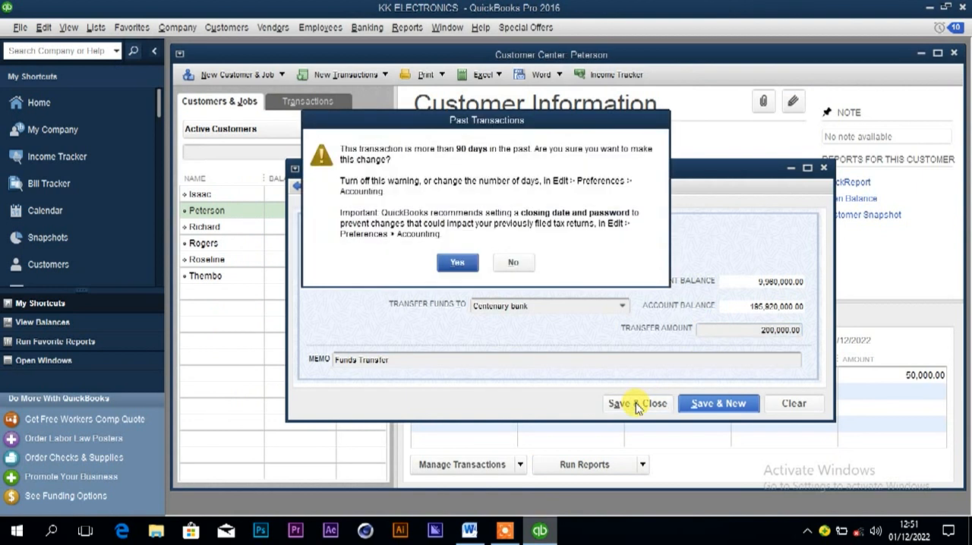
{"action": "left_click", "coordinate": [461, 261]}
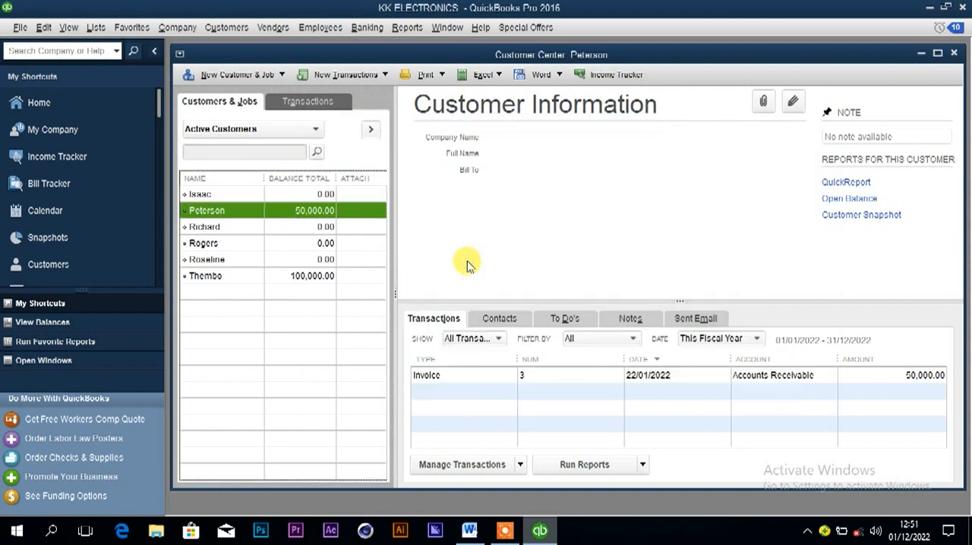
Check the 30th January request in Word and open the Profit & Loss Standard report in QuickBooks.
{"action": "left_click", "coordinate": [469, 532]}
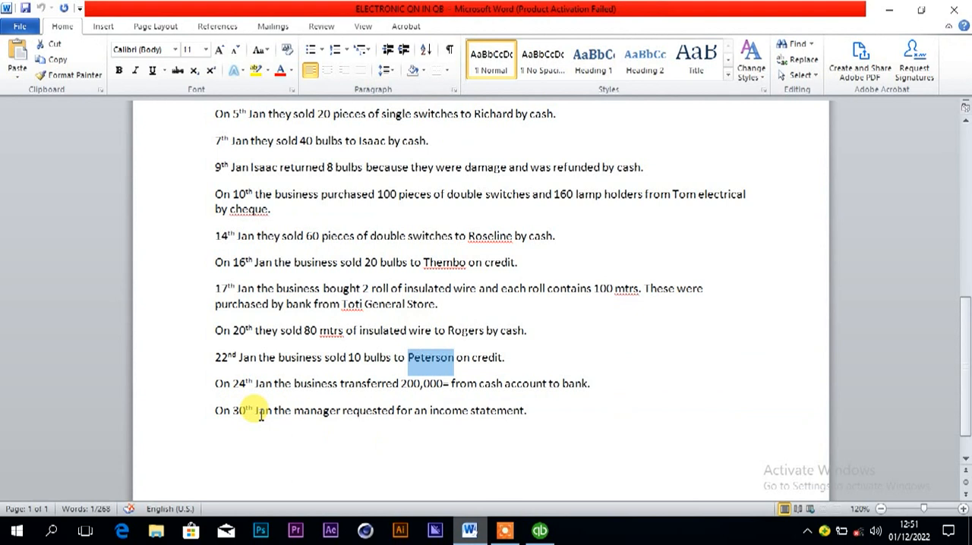
{"action": "left_click", "coordinate": [539, 532]}
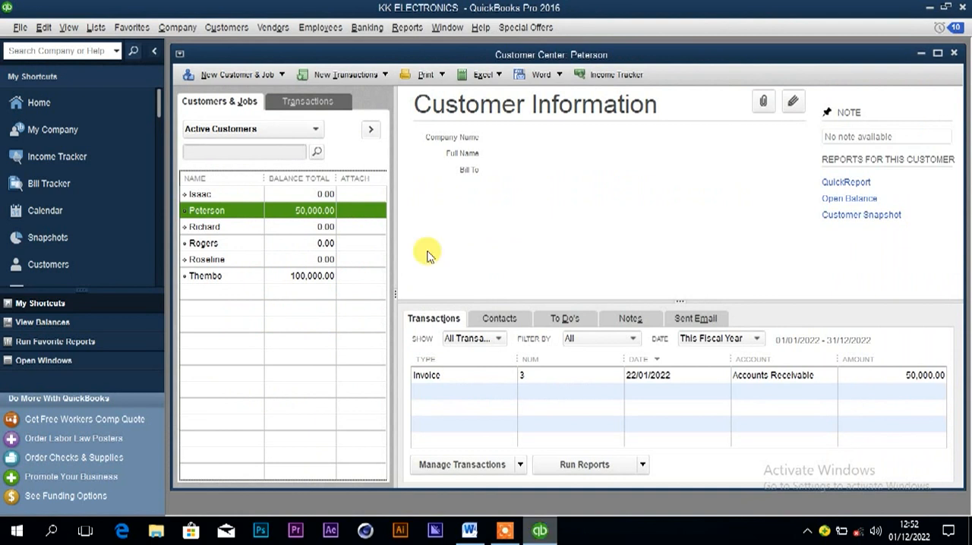
{"action": "left_click", "coordinate": [408, 28]}
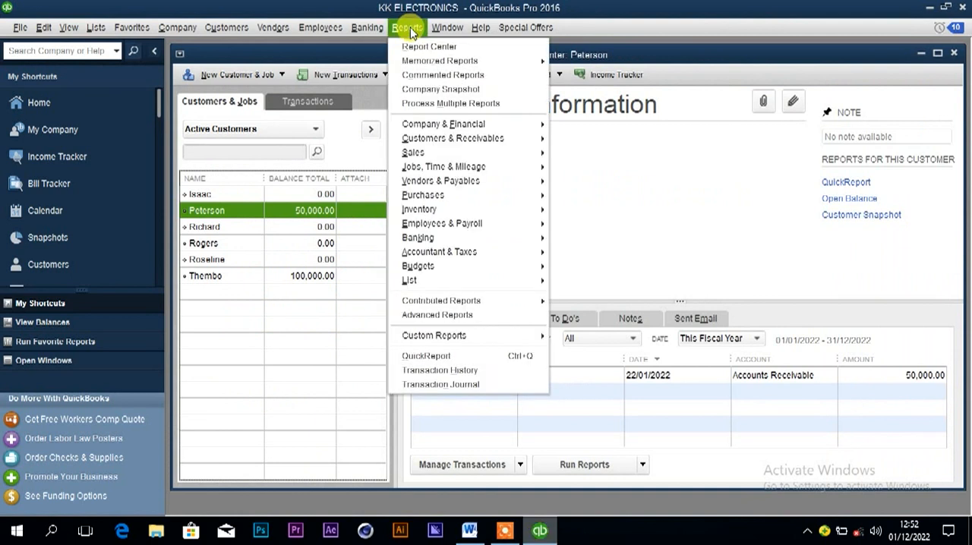
{"action": "mouse_move", "coordinate": [429, 124]}
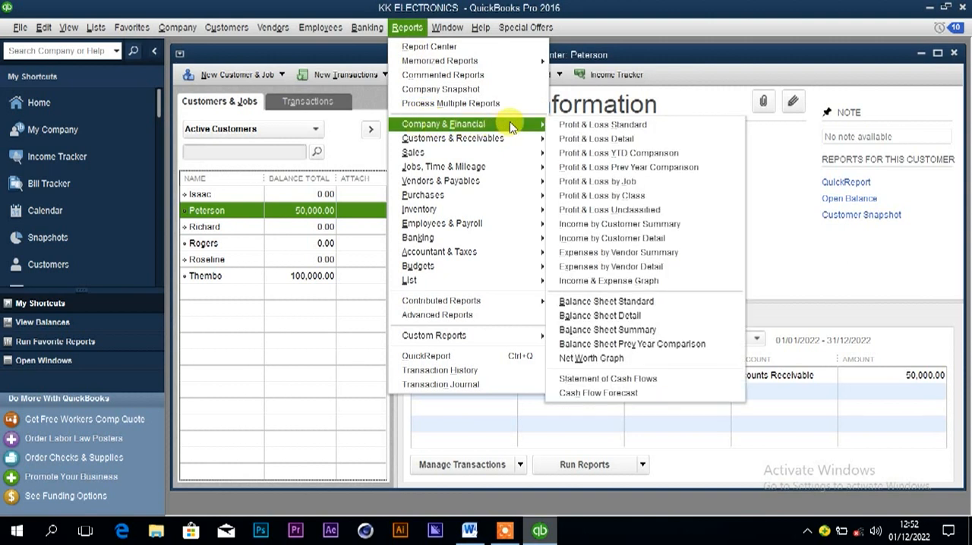
{"action": "left_click", "coordinate": [579, 129]}
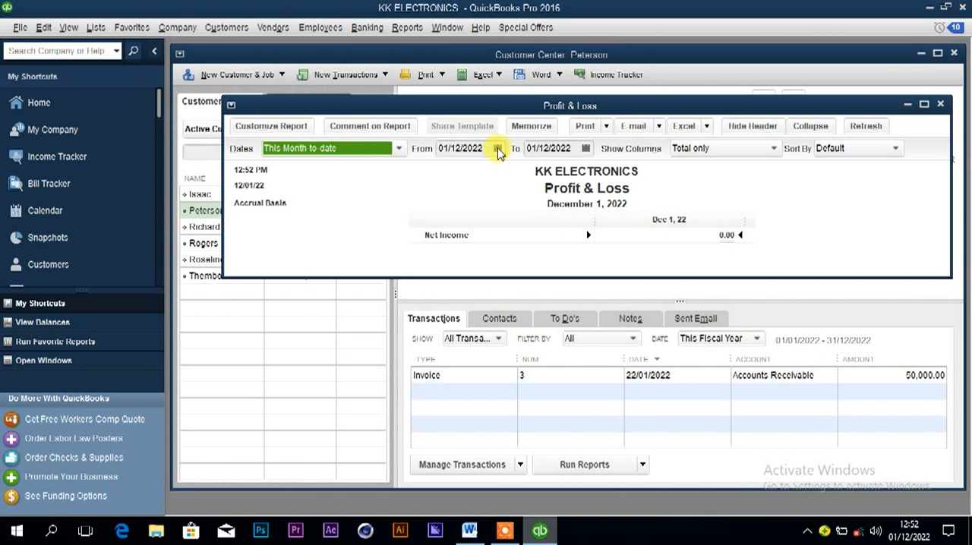
Set the Profit & Loss report's start date to 01/01/2022.
{"action": "left_click", "coordinate": [499, 151]}
{"action": "left_click", "coordinate": [453, 175]}
{"action": "double_click", "coordinate": [453, 175]}
{"action": "double_click", "coordinate": [452, 174]}
{"action": "double_click", "coordinate": [453, 174]}
{"action": "double_click", "coordinate": [452, 174]}
{"action": "left_click", "coordinate": [453, 174]}
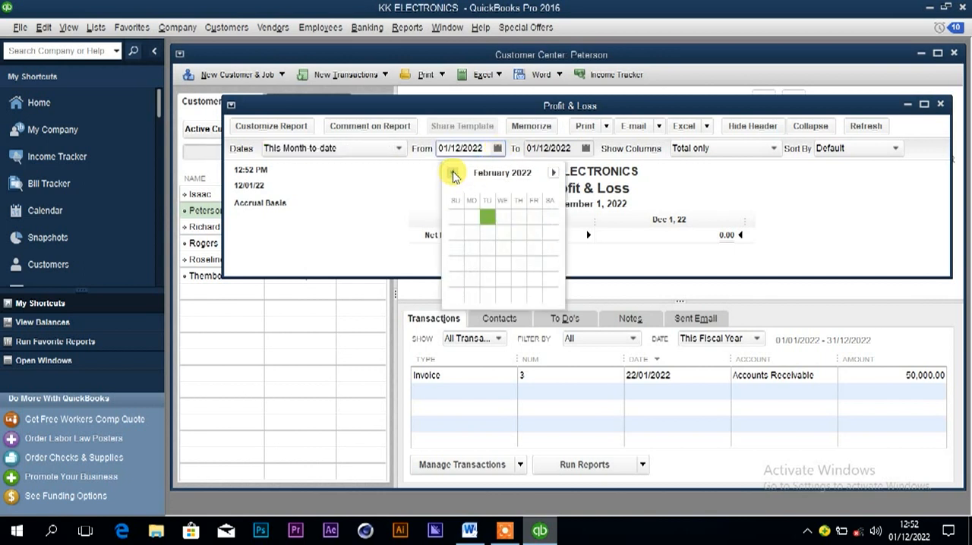
{"action": "left_click", "coordinate": [452, 175]}
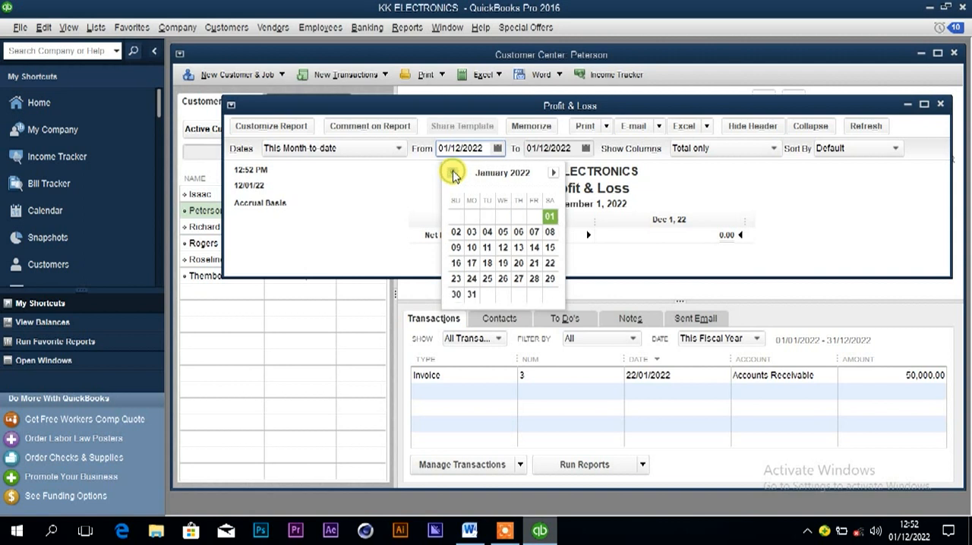
{"action": "left_click", "coordinate": [549, 216]}
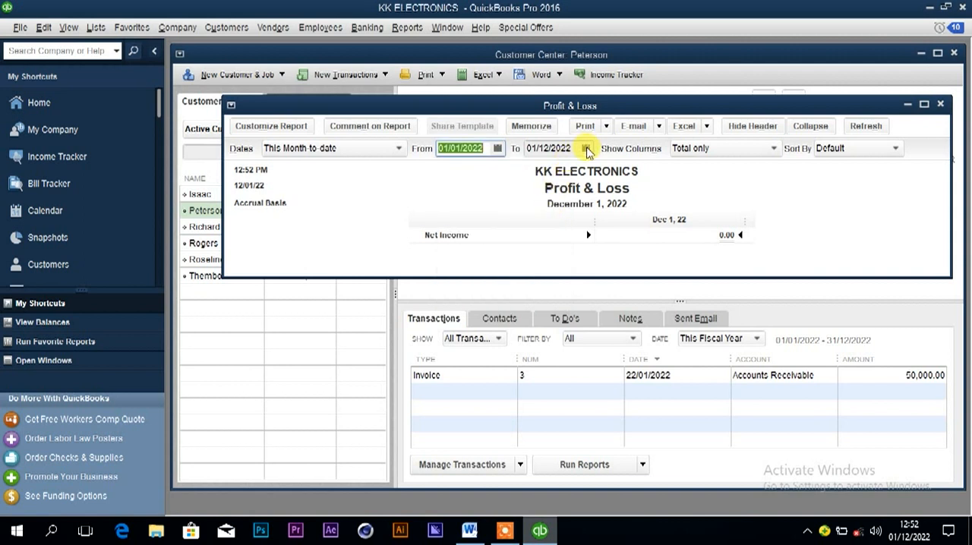
Set the Profit & Loss report's end date to 30/01/2022.
{"action": "left_click", "coordinate": [585, 148]}
{"action": "left_click", "coordinate": [540, 173]}
{"action": "left_click", "coordinate": [541, 173]}
{"action": "left_click", "coordinate": [541, 174]}
{"action": "left_click", "coordinate": [541, 174]}
{"action": "left_click", "coordinate": [542, 175]}
{"action": "left_click", "coordinate": [542, 175]}
{"action": "left_click", "coordinate": [541, 174]}
{"action": "left_click", "coordinate": [541, 174]}
{"action": "left_click", "coordinate": [542, 174]}
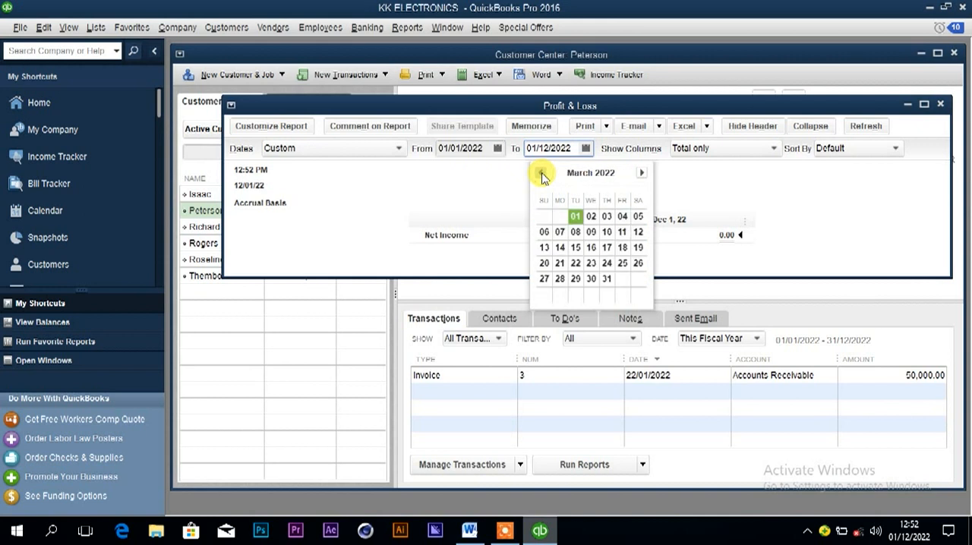
{"action": "left_click", "coordinate": [541, 175]}
{"action": "left_click", "coordinate": [541, 175]}
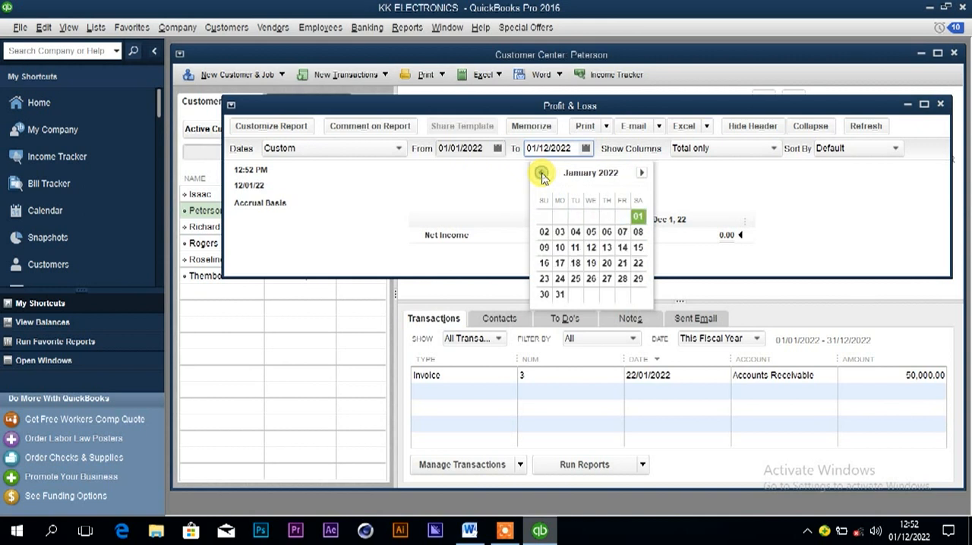
{"action": "left_click", "coordinate": [544, 295]}
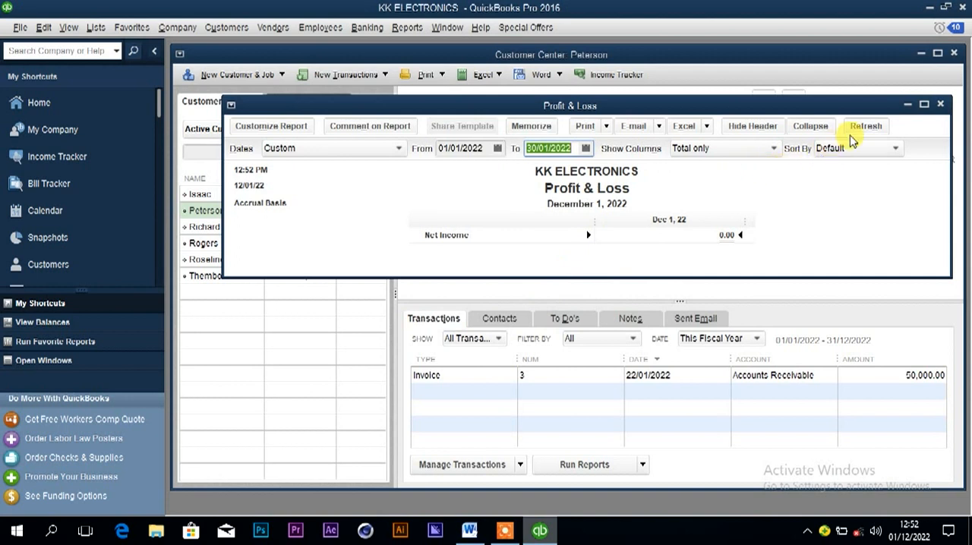
Refresh the Profit & Loss report for the entered date range and switch its report basis to Cash.
{"action": "left_click", "coordinate": [865, 130]}
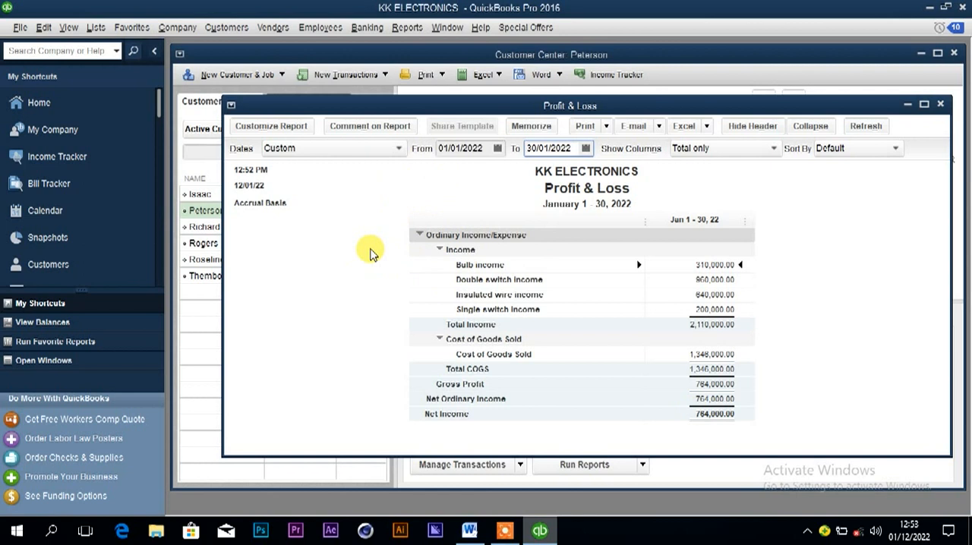
{"action": "left_click", "coordinate": [279, 126]}
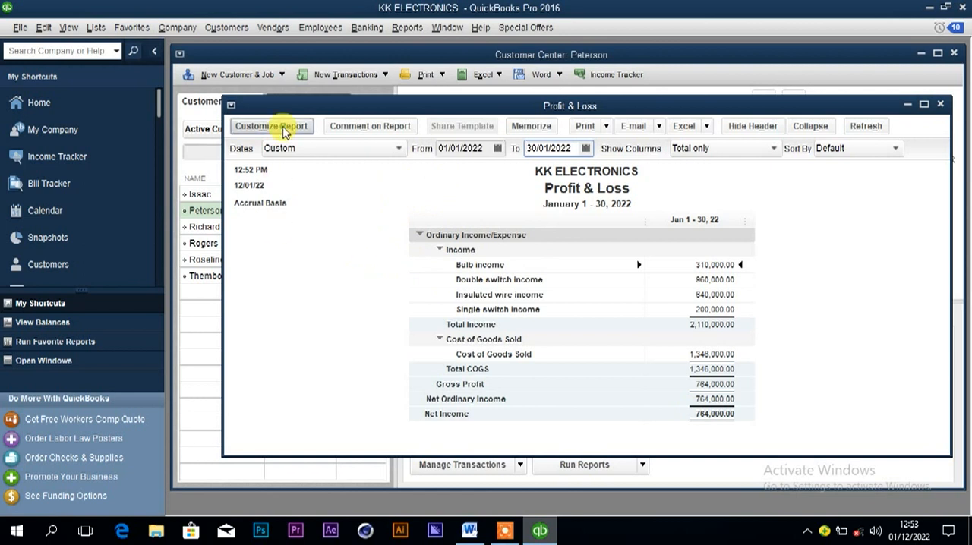
{"action": "left_click", "coordinate": [302, 230]}
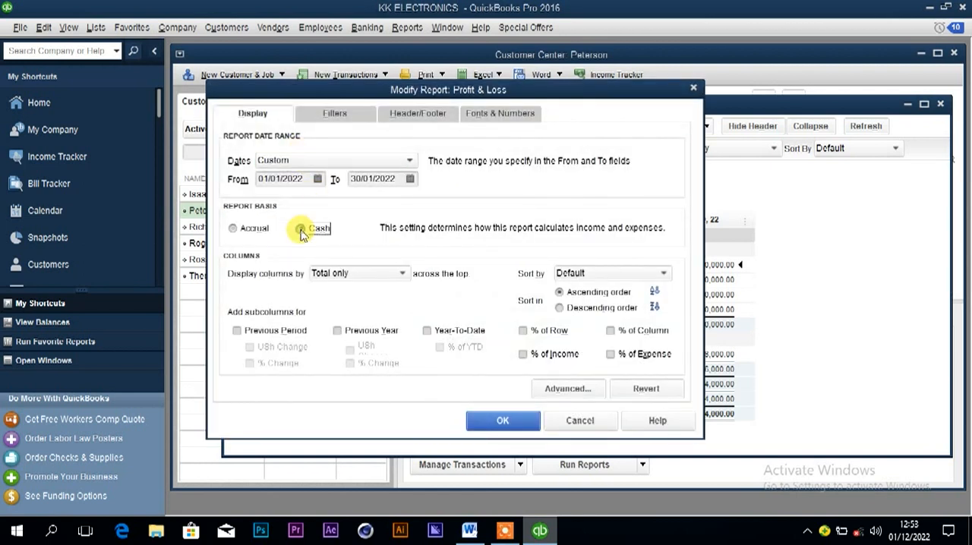
{"action": "left_click", "coordinate": [494, 420]}
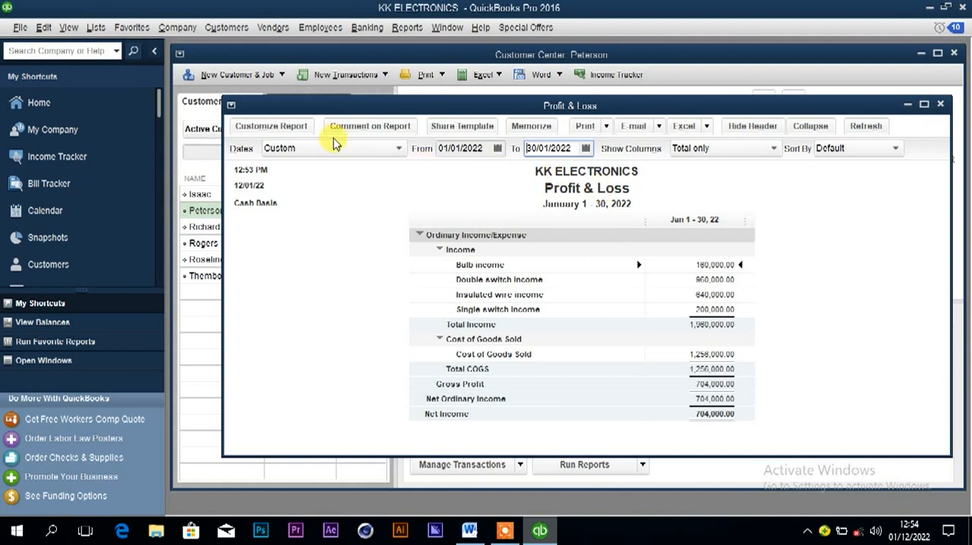
Review the report title in the Profit & Loss report's header and footer settings.
{"action": "left_click", "coordinate": [293, 127]}
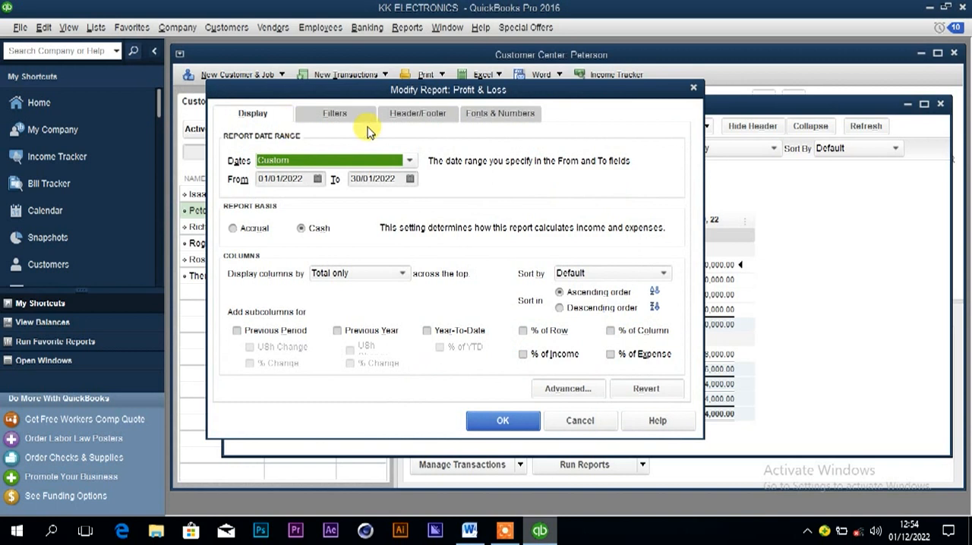
{"action": "left_click", "coordinate": [404, 114]}
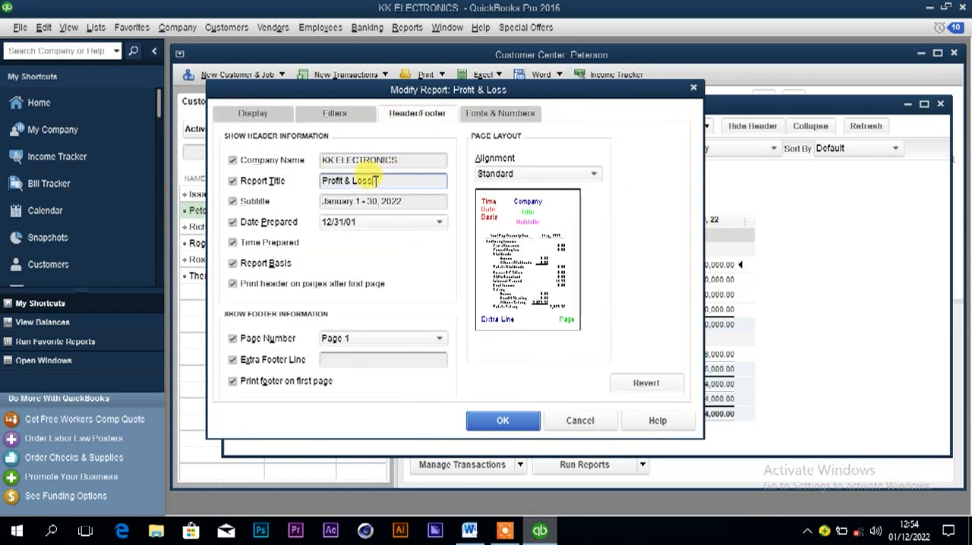
{"action": "left_click_drag", "start_coordinate": [373, 180], "coordinate": [322, 186]}
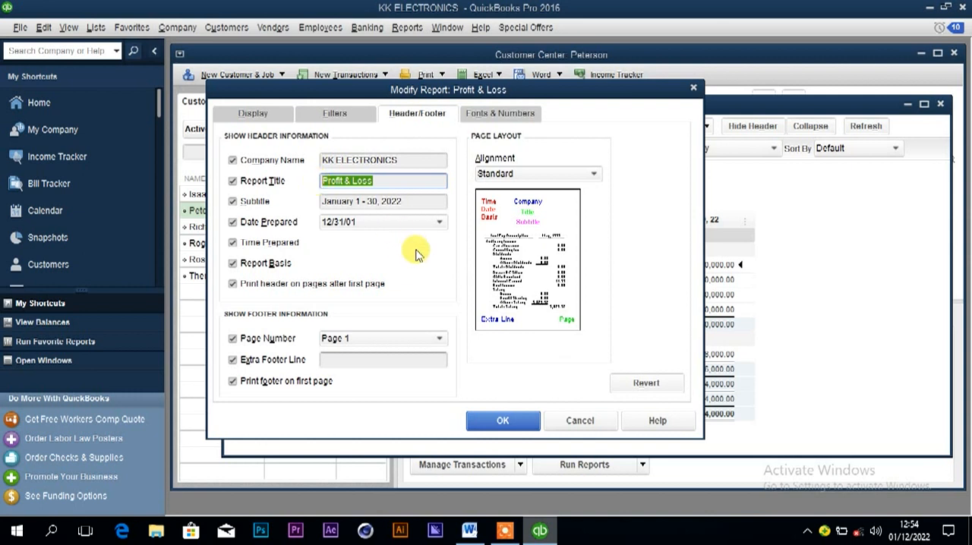
{"action": "left_click", "coordinate": [526, 420]}
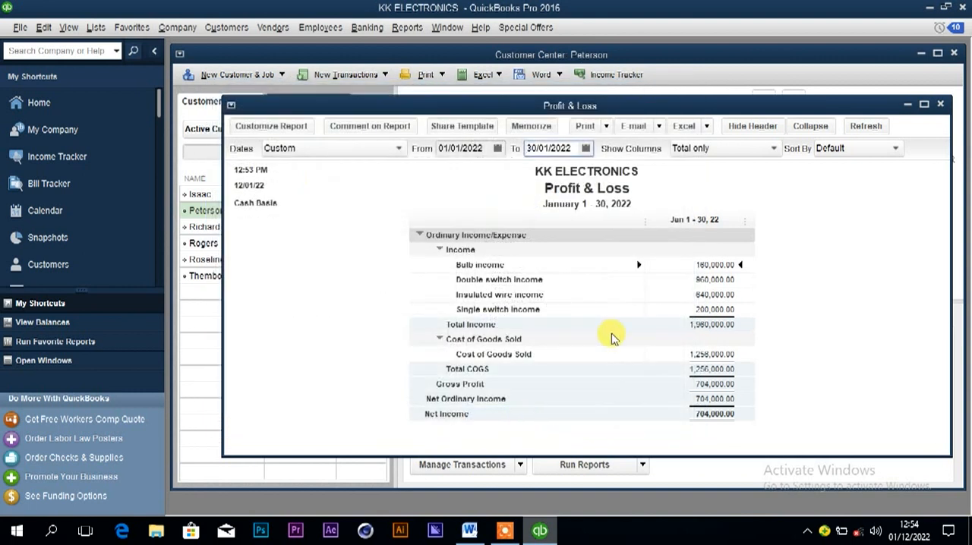
Check the Excel export and print options available for the Profit & Loss report.
{"action": "left_click", "coordinate": [705, 126]}
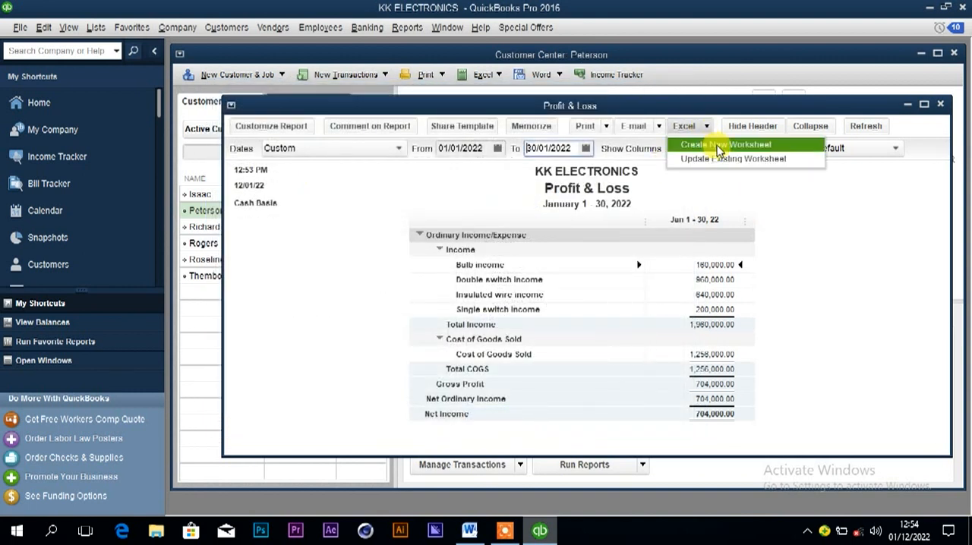
{"action": "left_click", "coordinate": [605, 127]}
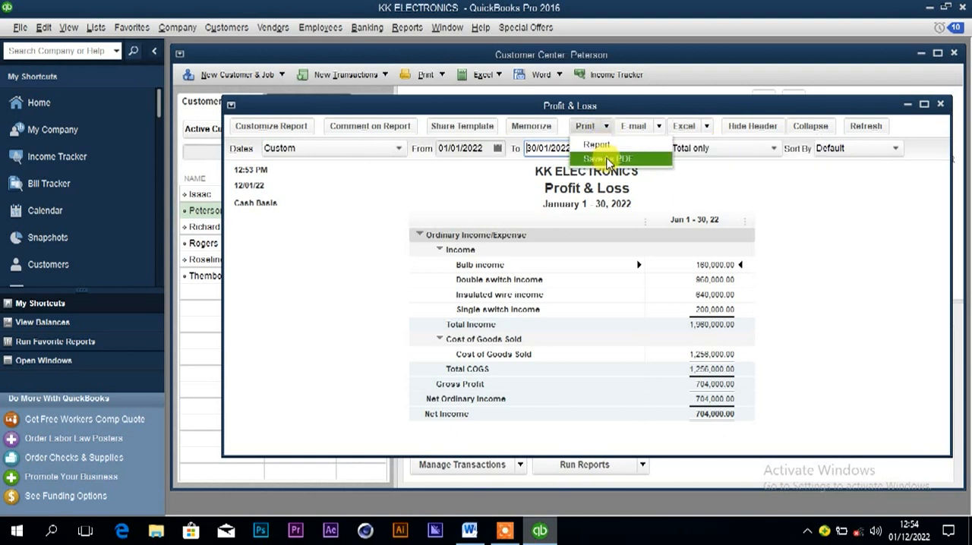
{"action": "left_click", "coordinate": [463, 193]}
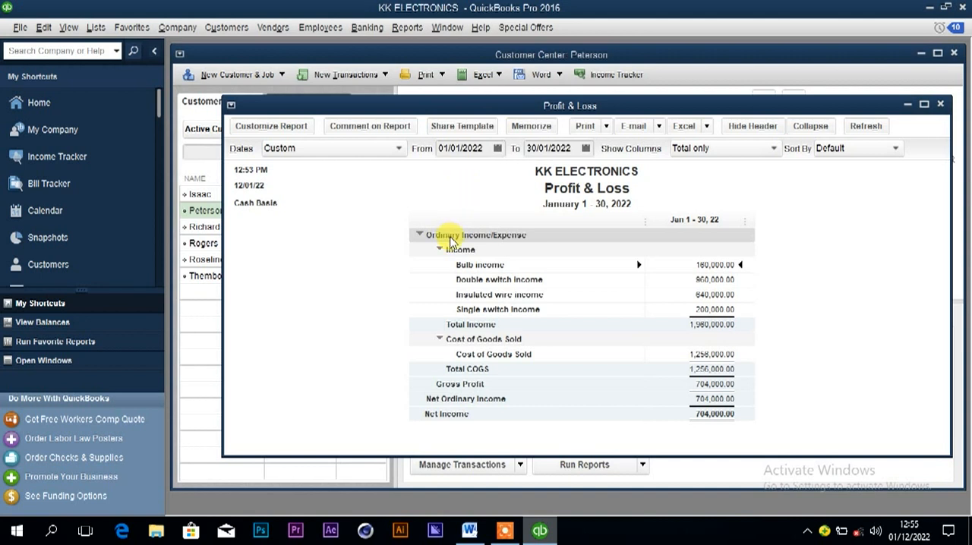
{"action": "left_click", "coordinate": [542, 532]}
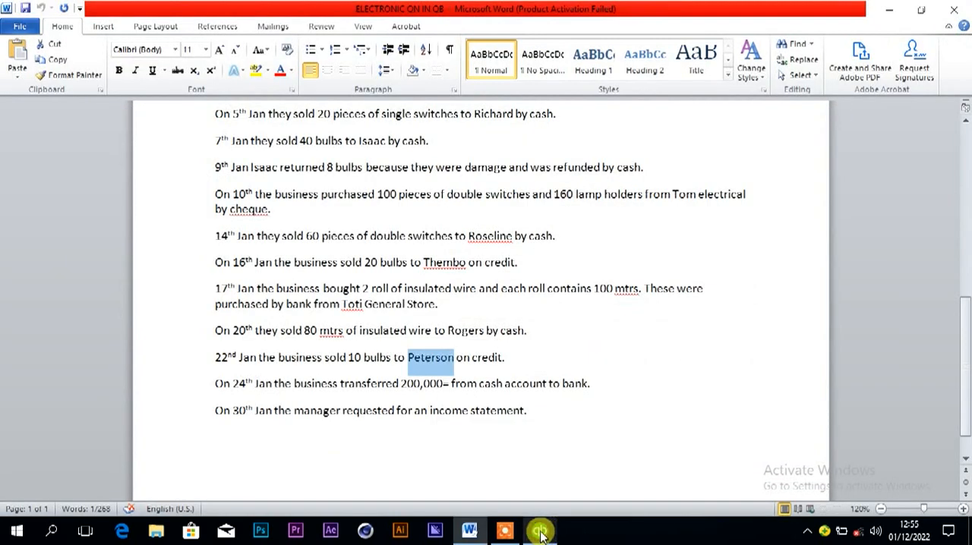
{"action": "left_click", "coordinate": [505, 532]}
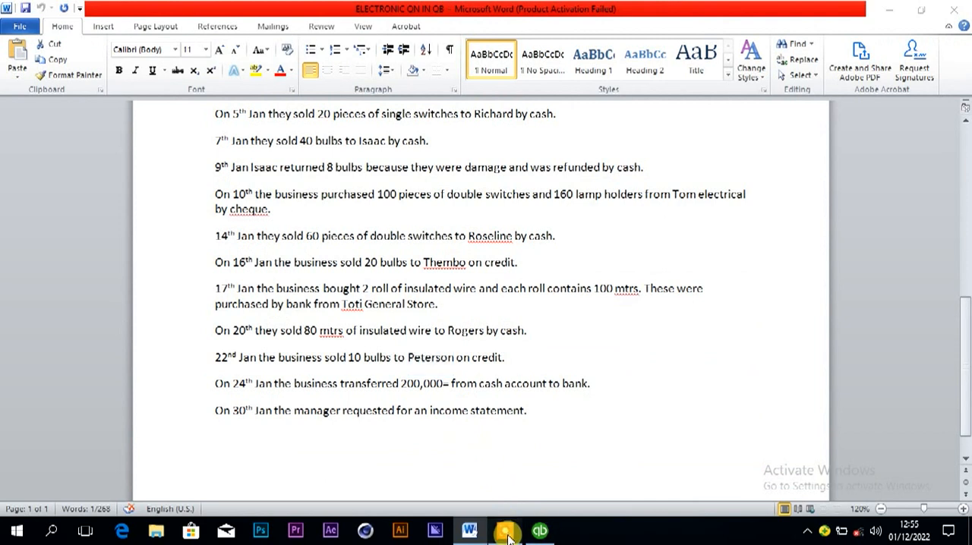